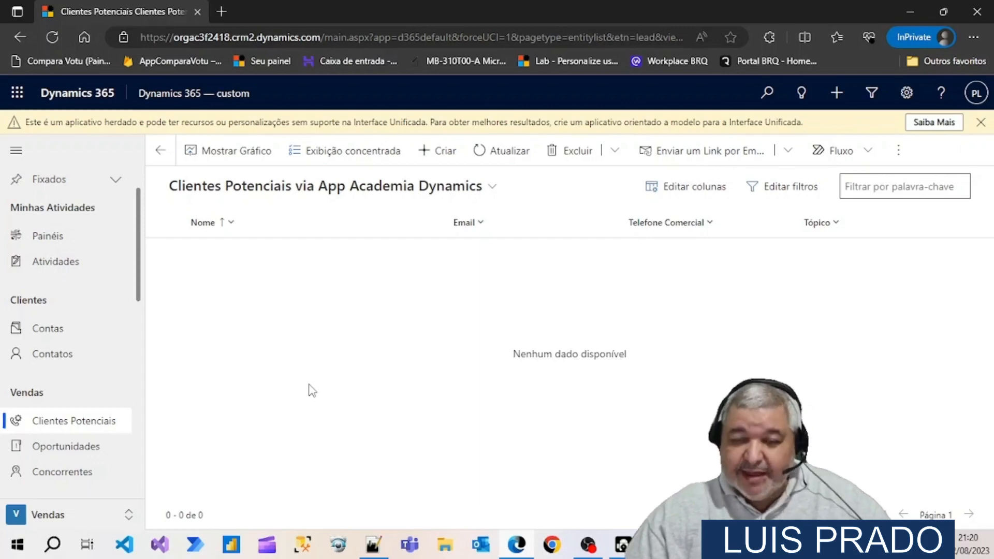
Check the signed-in account's details and open make.powerapps.com in a new browser tab
left_click(976, 101)
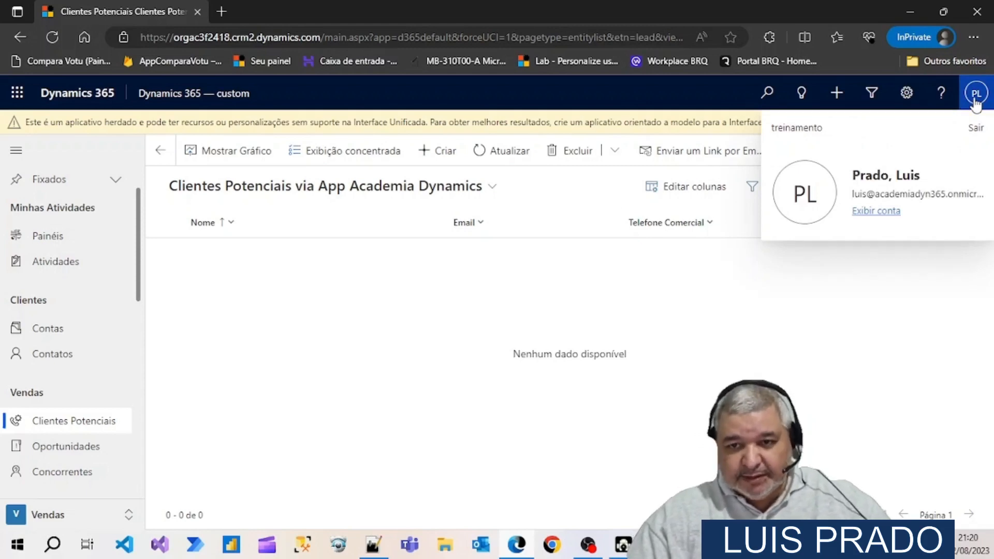
left_click(220, 15)
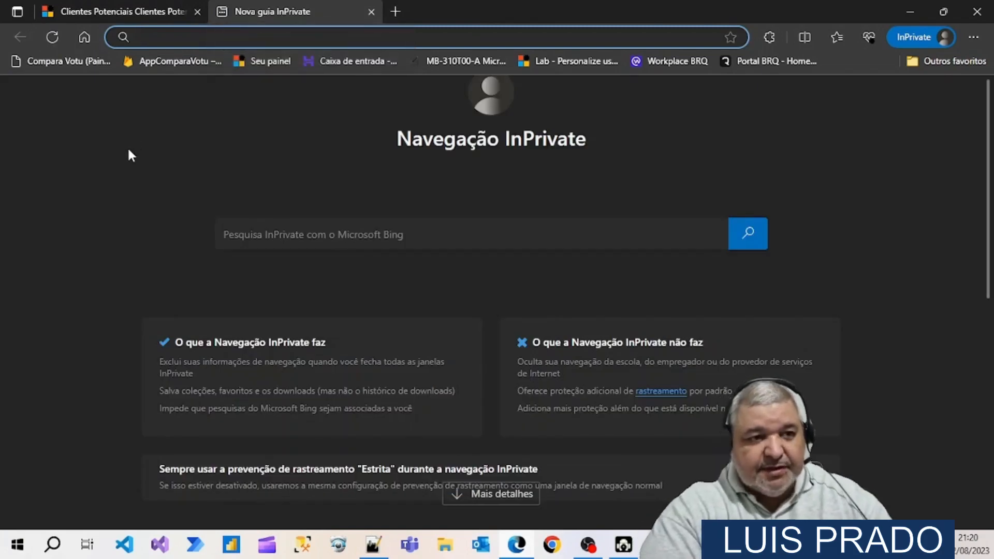
type("make.poew")
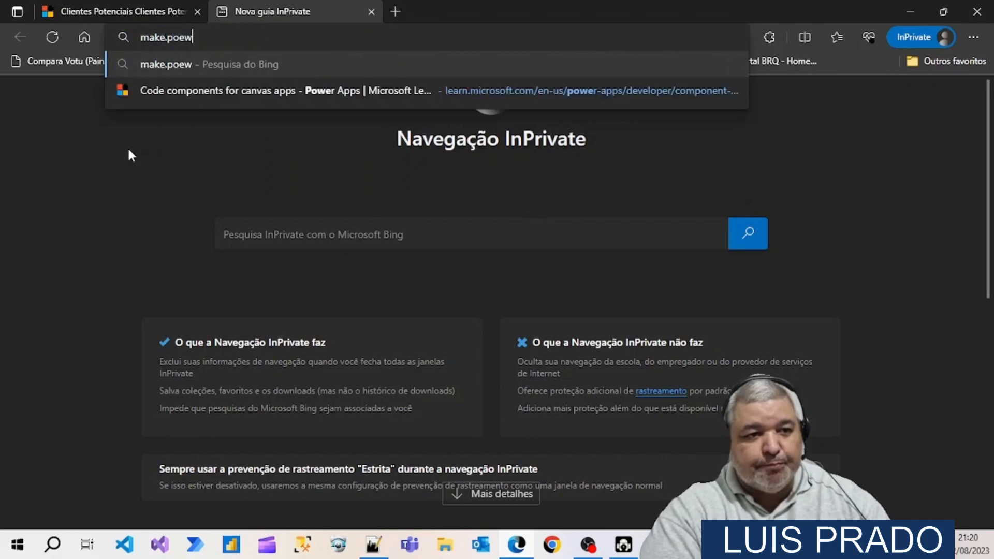
key("BackSpace")
key("BackSpace")
type("werapps.")
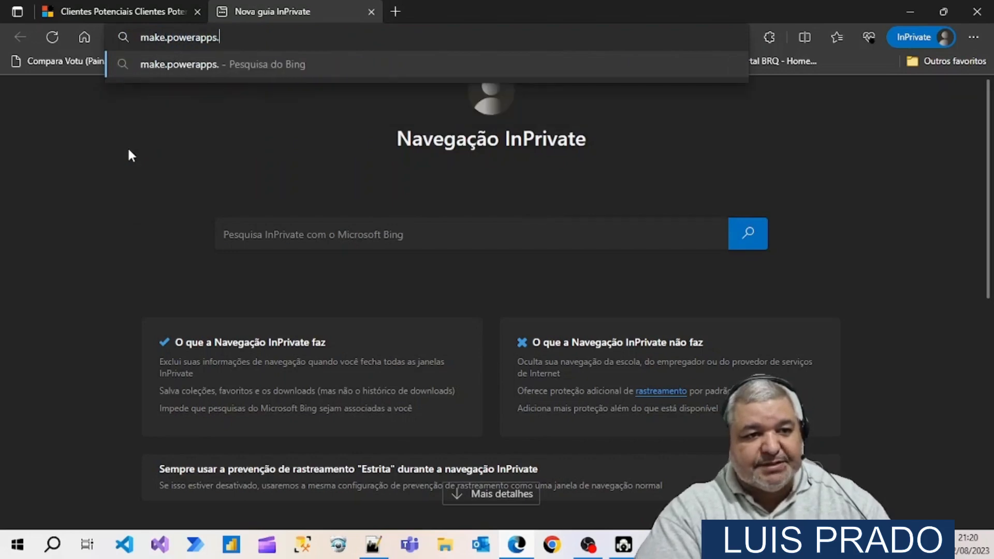
type("com")
key("Return")
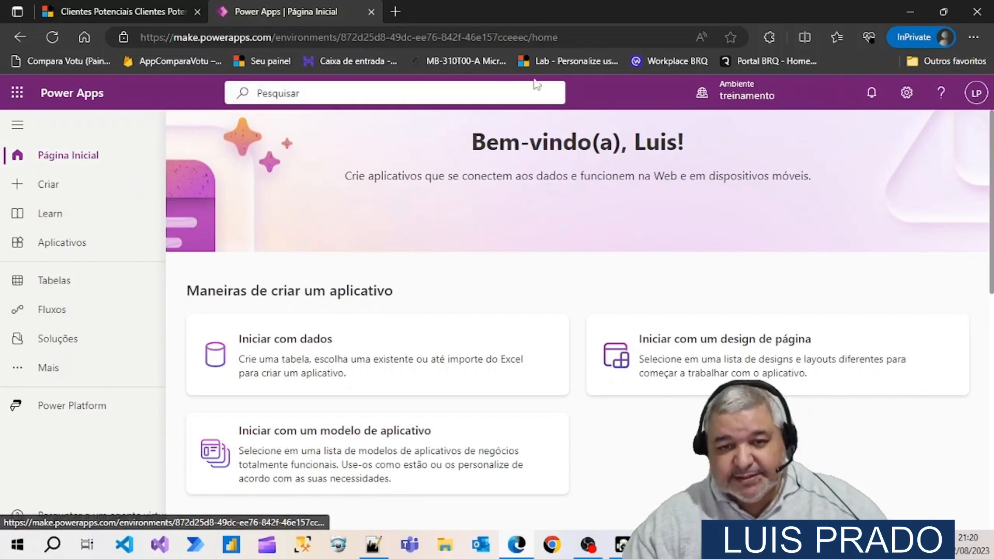
Review the available environments and the maker portal's Criar, Aplicativos, Tabelas and Fluxos pages
left_click(734, 101)
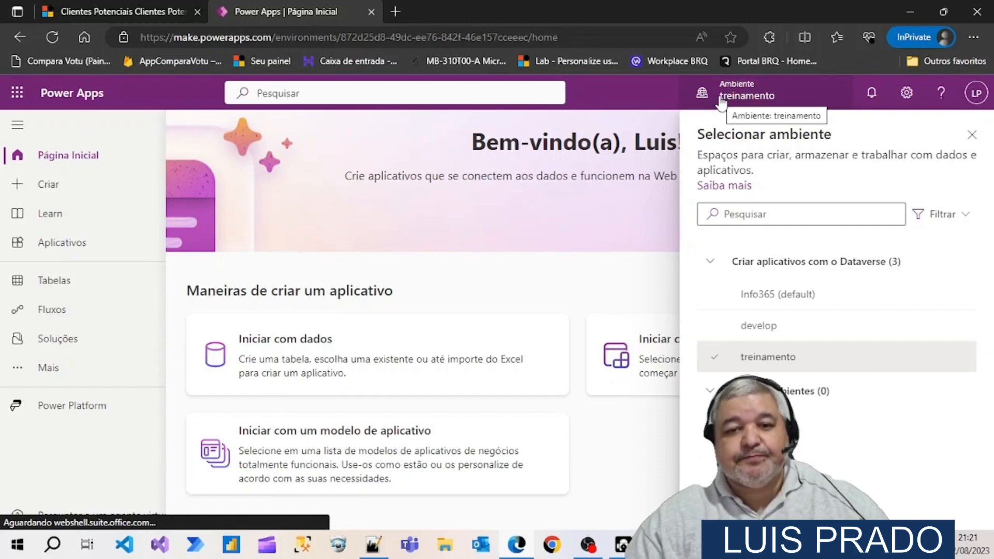
left_click(721, 100)
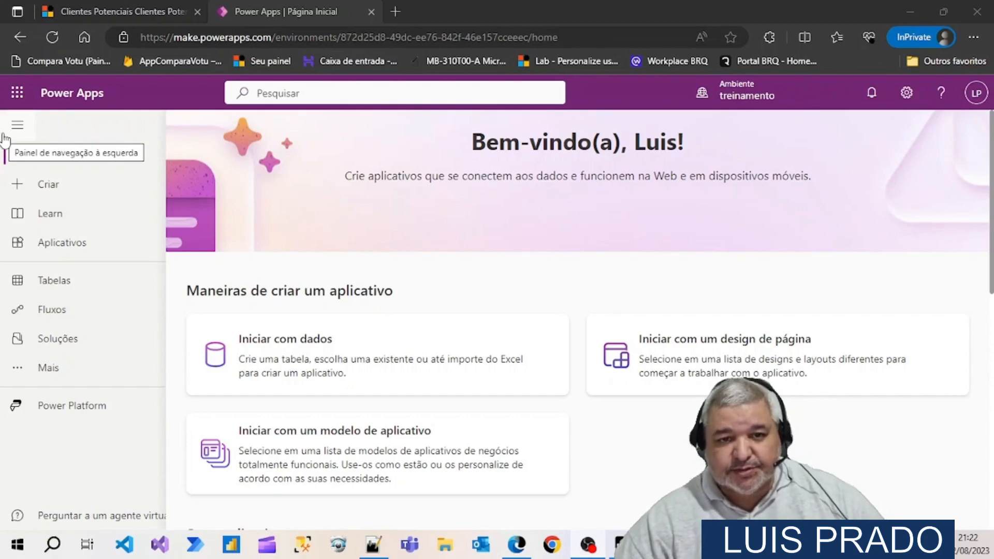
left_click(50, 192)
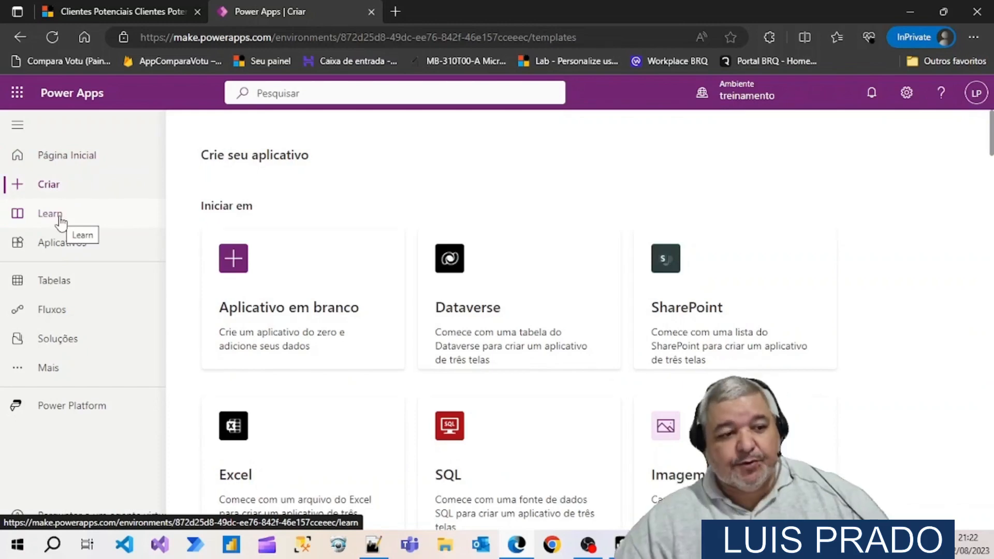
left_click(57, 244)
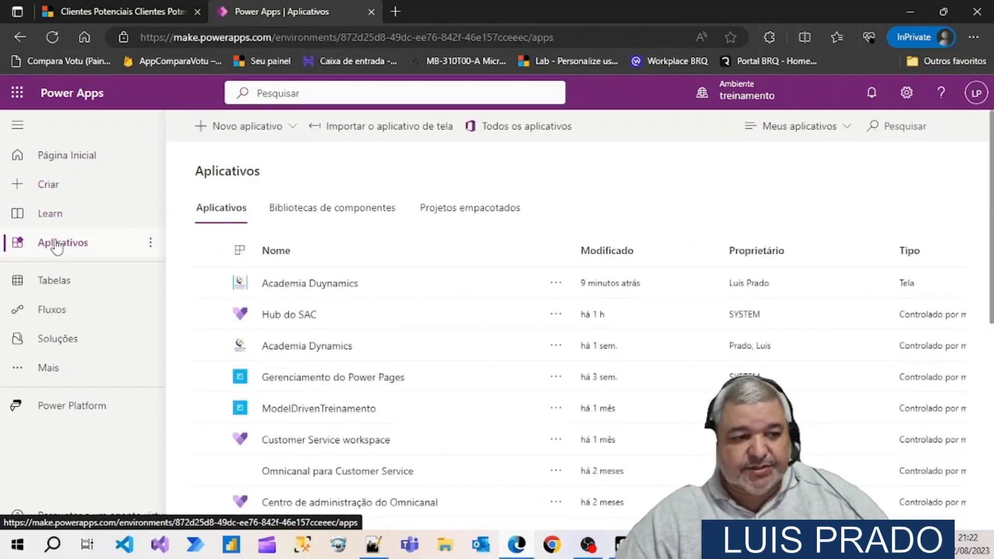
left_click(47, 279)
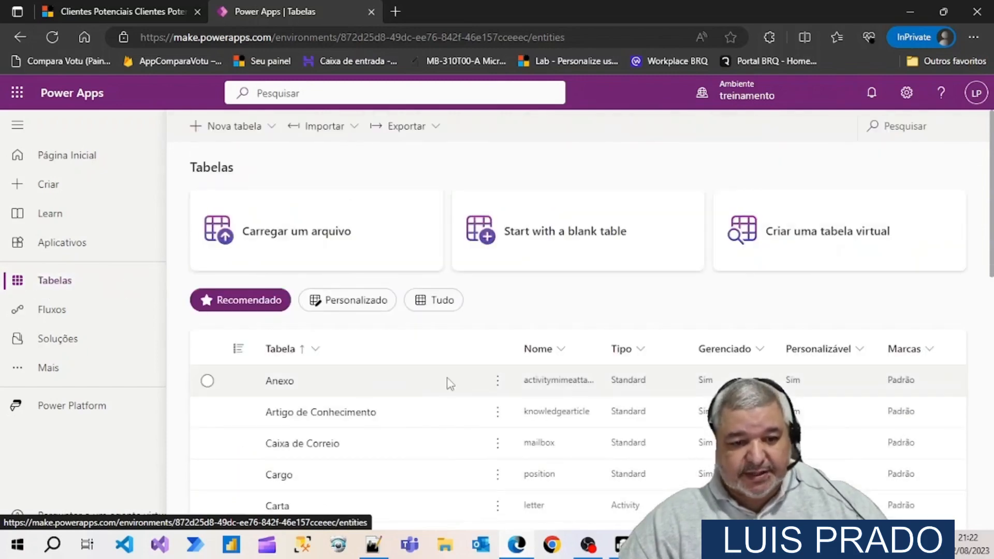
left_click(60, 311)
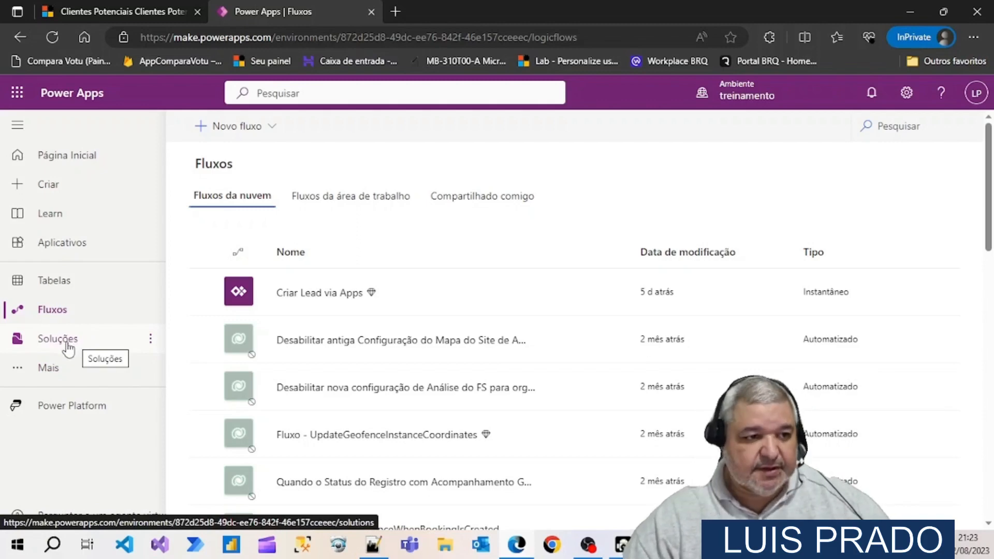
Create a blank canvas app (Tela) named "Meu Primeiro App" in Tablet format from the Aplicativos page
left_click(71, 250)
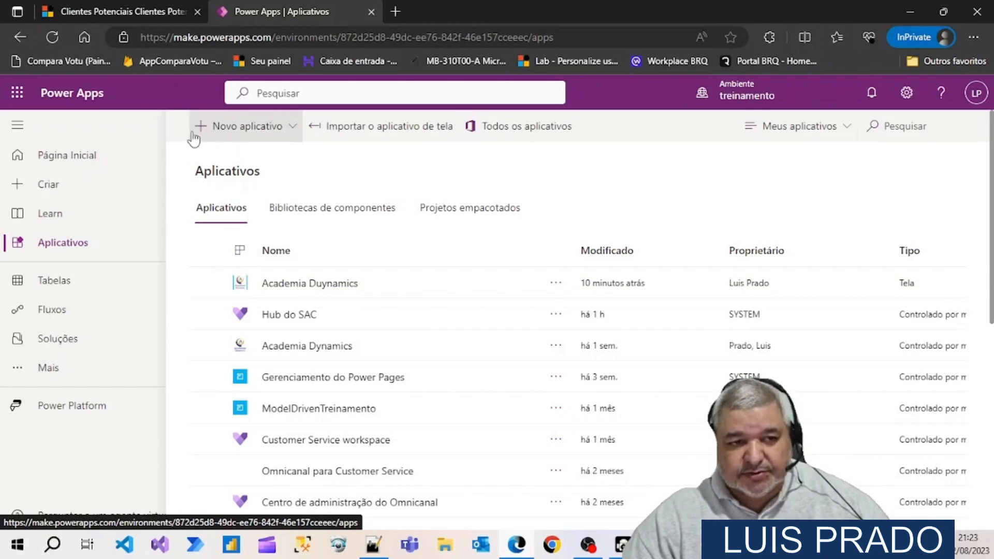
left_click(290, 132)
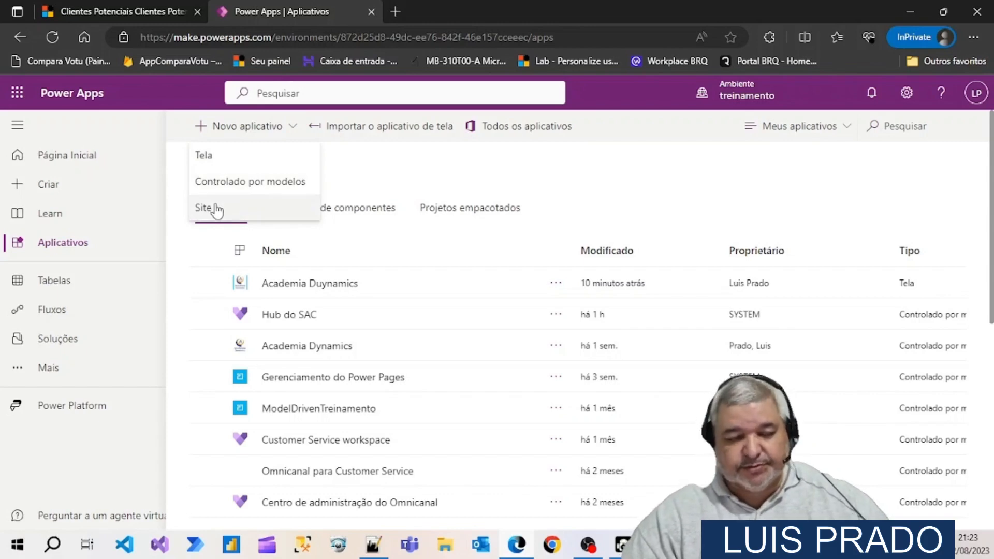
left_click(210, 164)
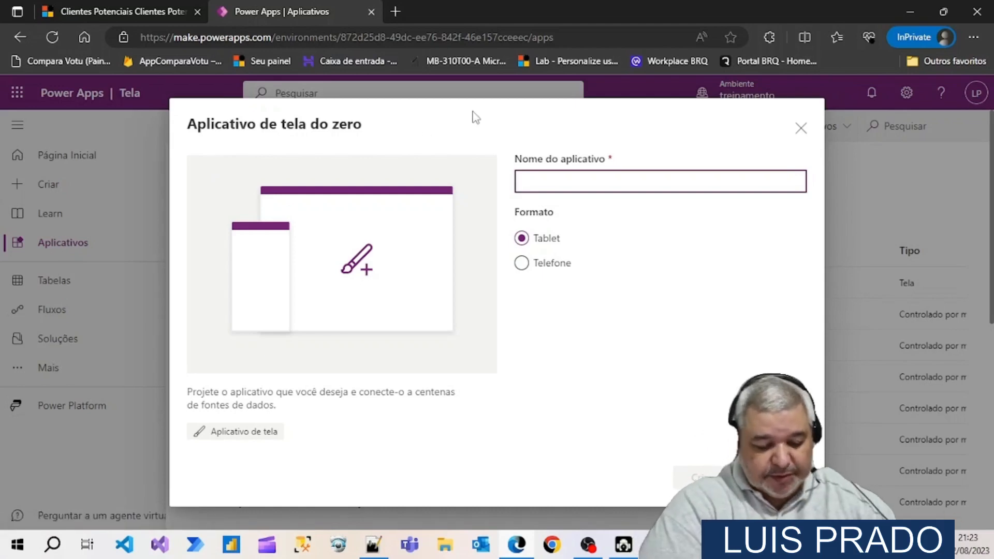
type("mEU")
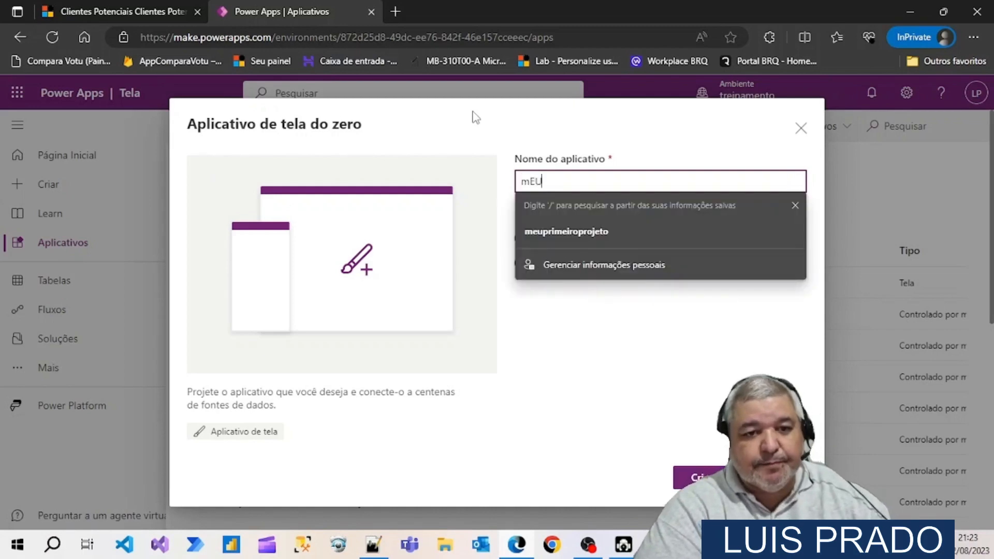
key("BackSpace")
key("BackSpace")
key("BackSpace")
type("Meu")
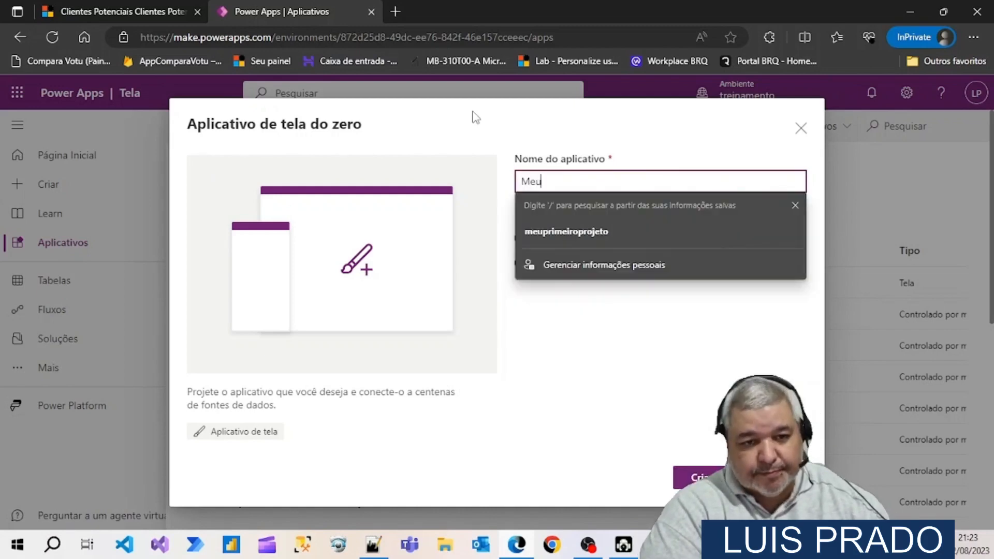
type(" Pr")
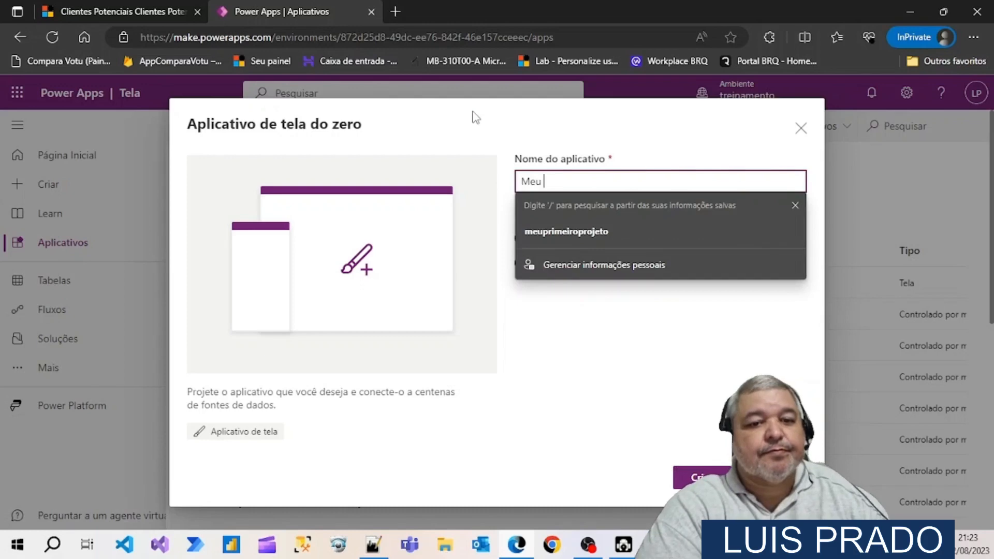
type("imeiro A")
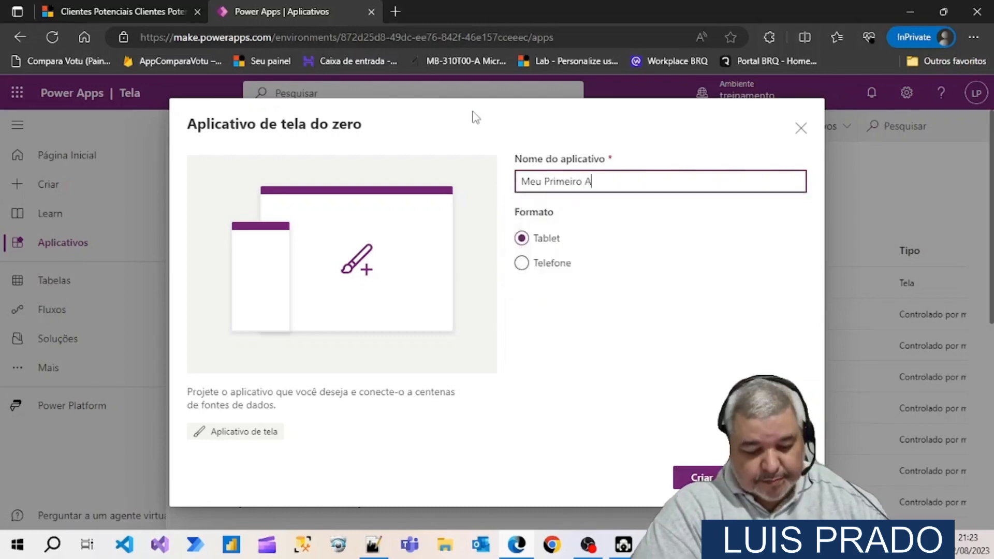
type("pp")
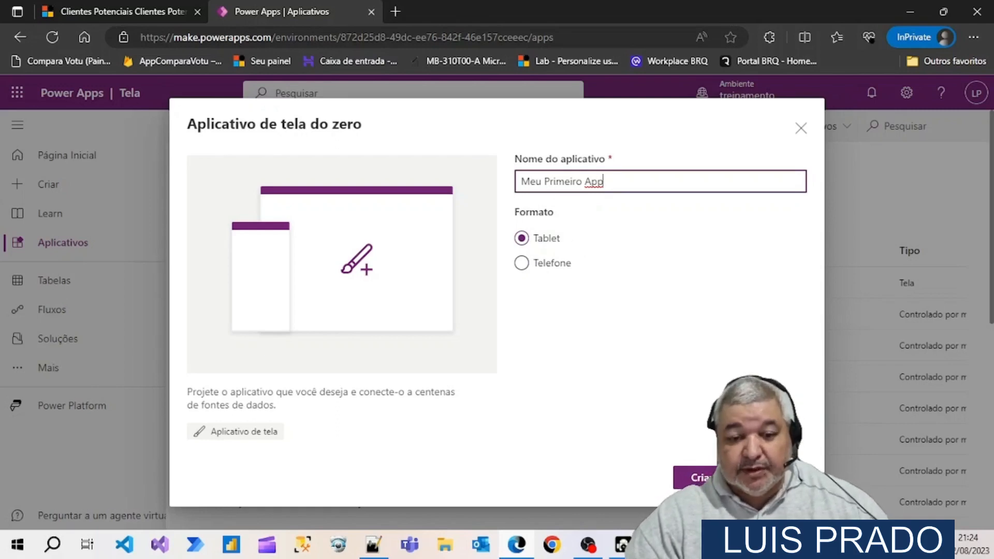
left_click(699, 477)
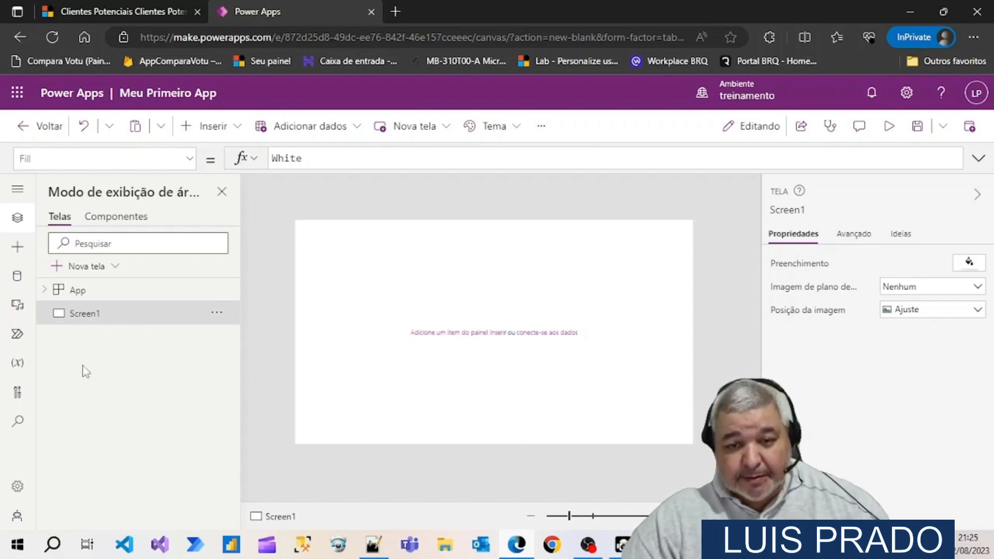
Rename the app's screen Screen1 as TelaInicial
left_click(217, 313)
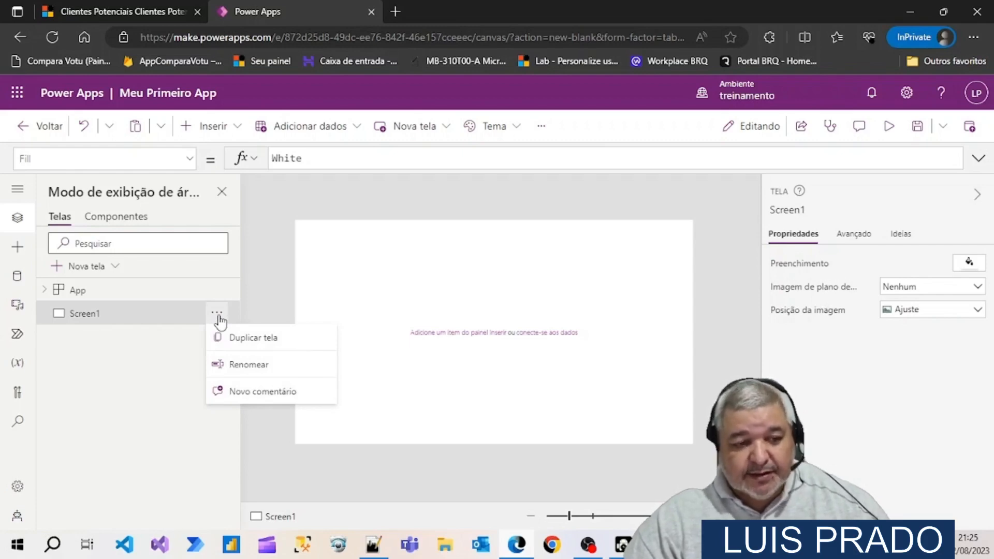
left_click(245, 366)
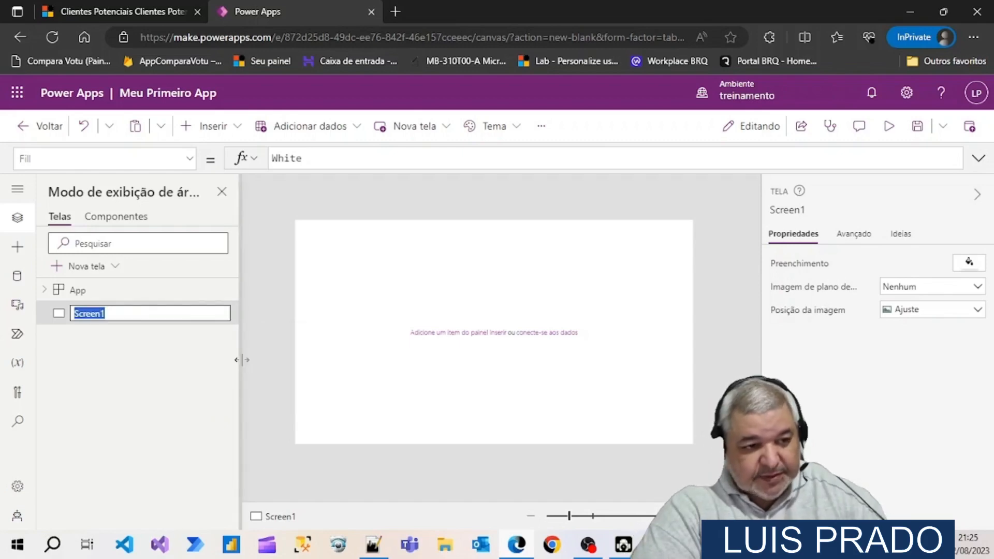
type("TelaInicia")
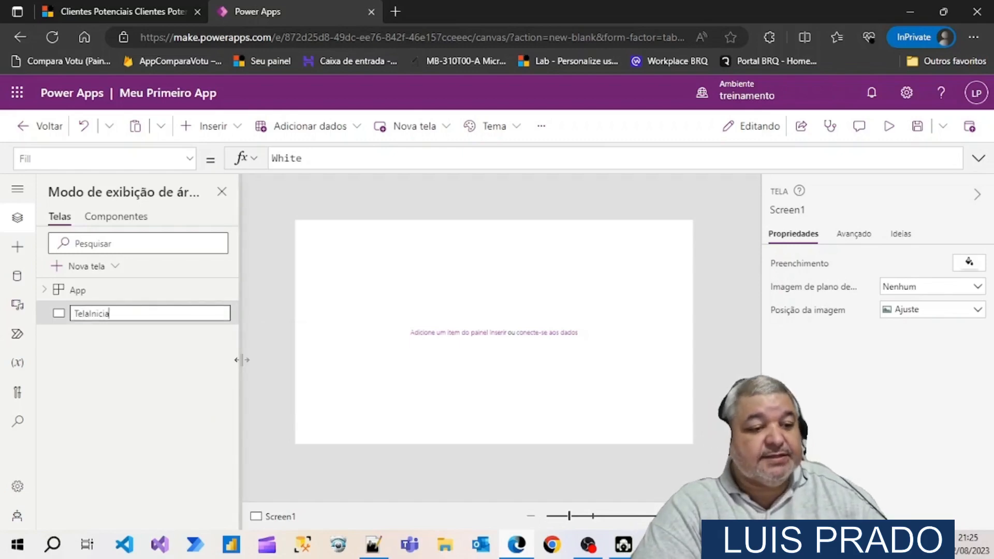
type("l")
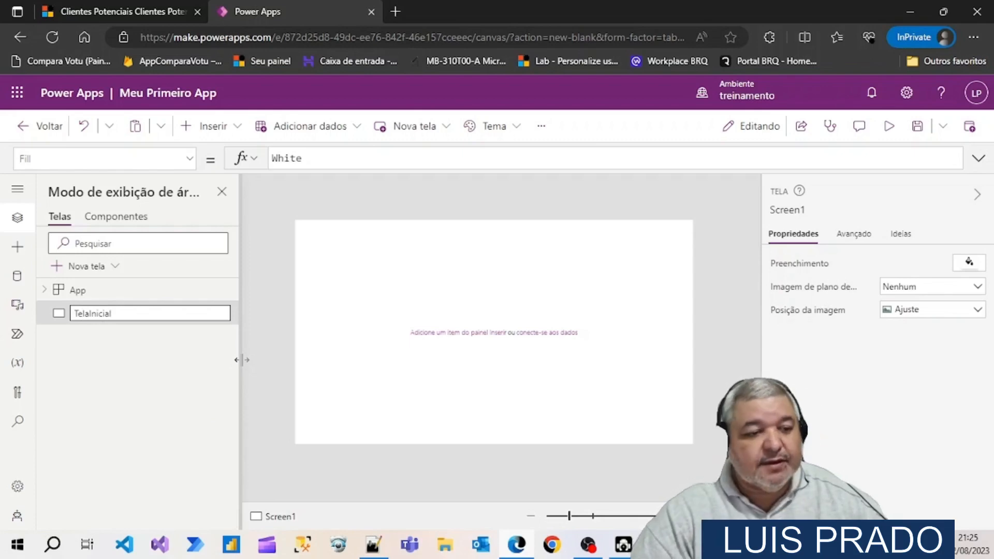
key("Return")
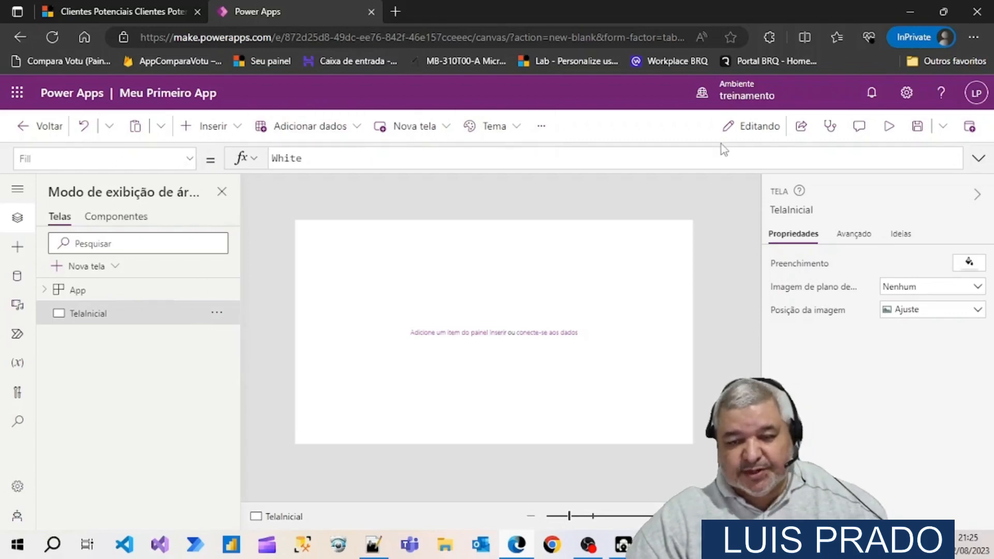
Preview the empty app, return to the editor and dismiss the tip
left_click(891, 133)
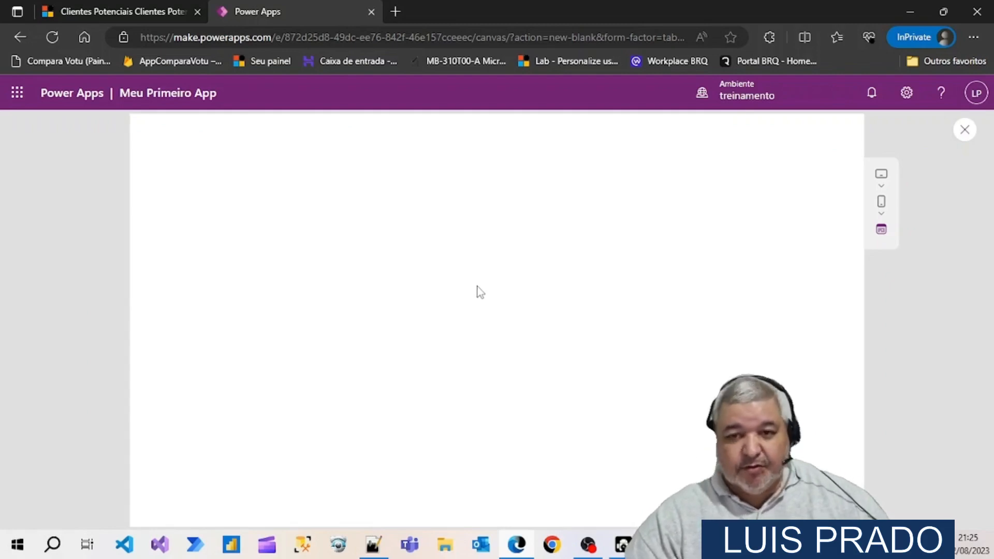
left_click(966, 137)
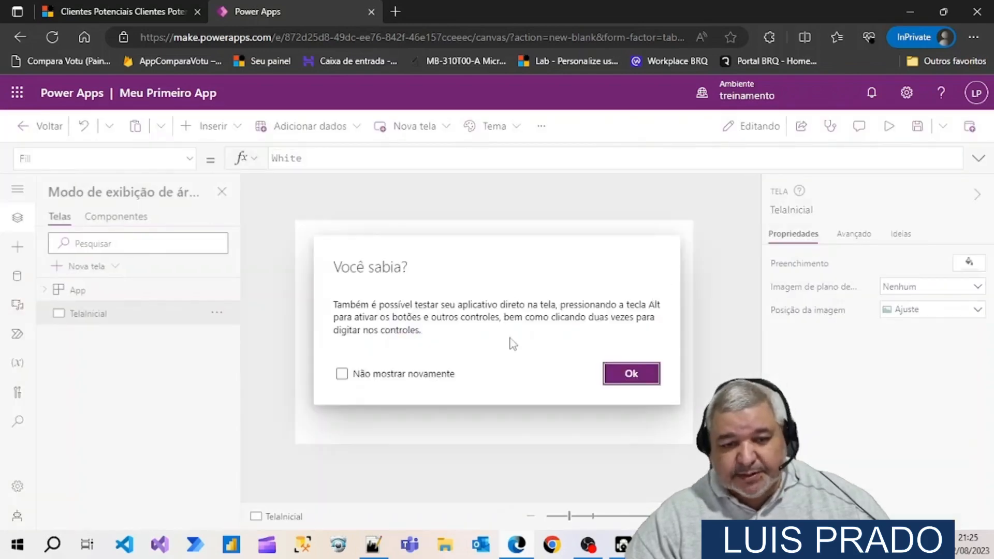
left_click(630, 373)
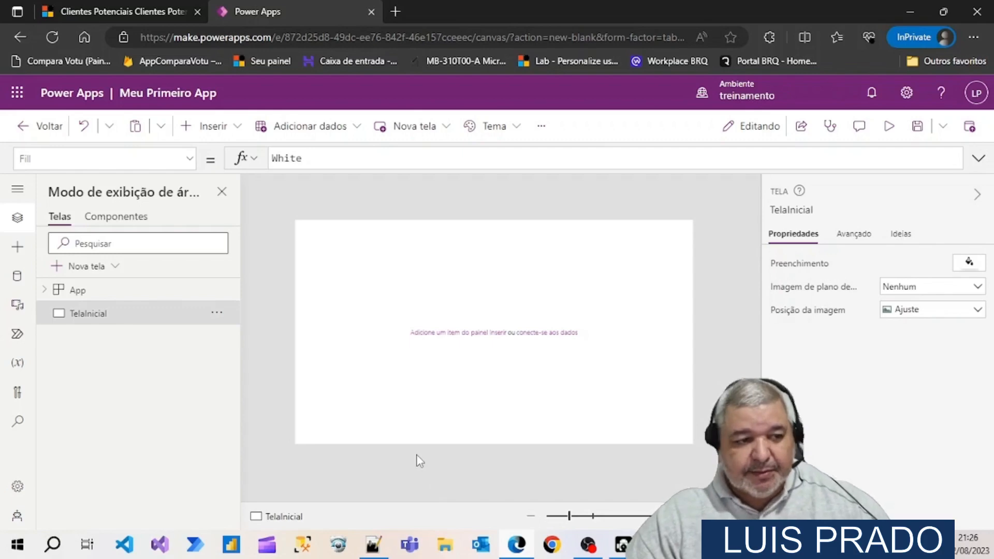
Review the app's general settings and apply the Retrato orientation in the Tela settings
left_click(17, 486)
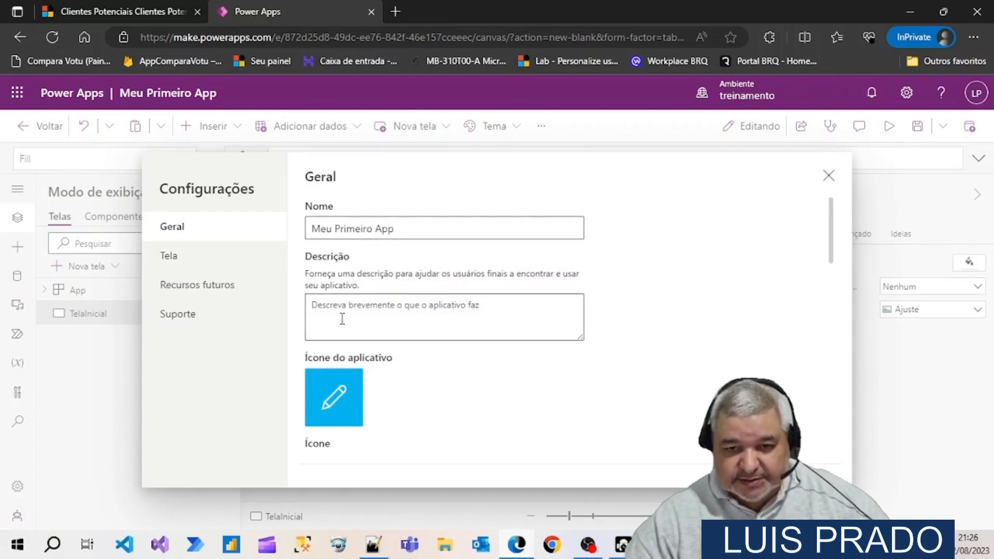
scroll(342, 319, "down", 2)
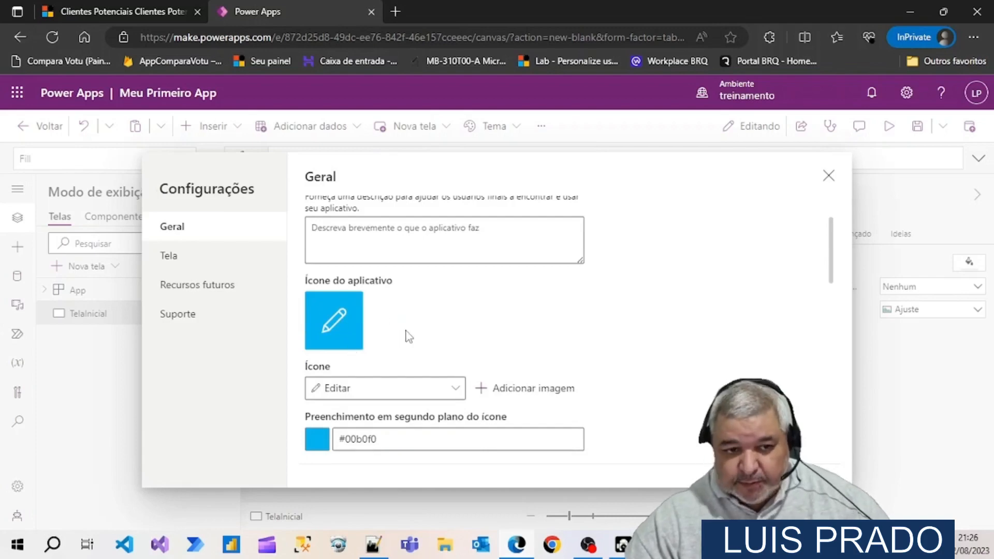
scroll(409, 334, "down", 1)
scroll(409, 334, "up", 3)
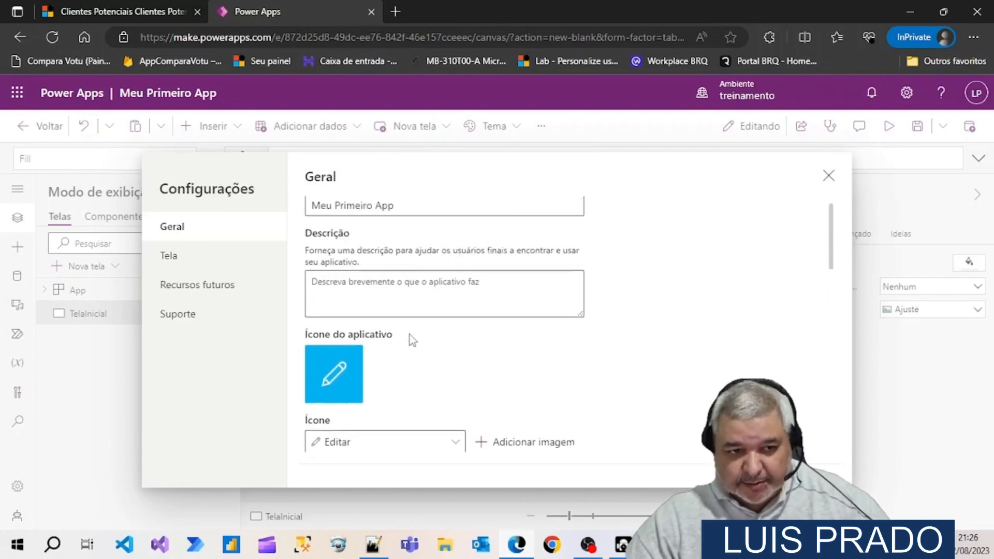
left_click(171, 263)
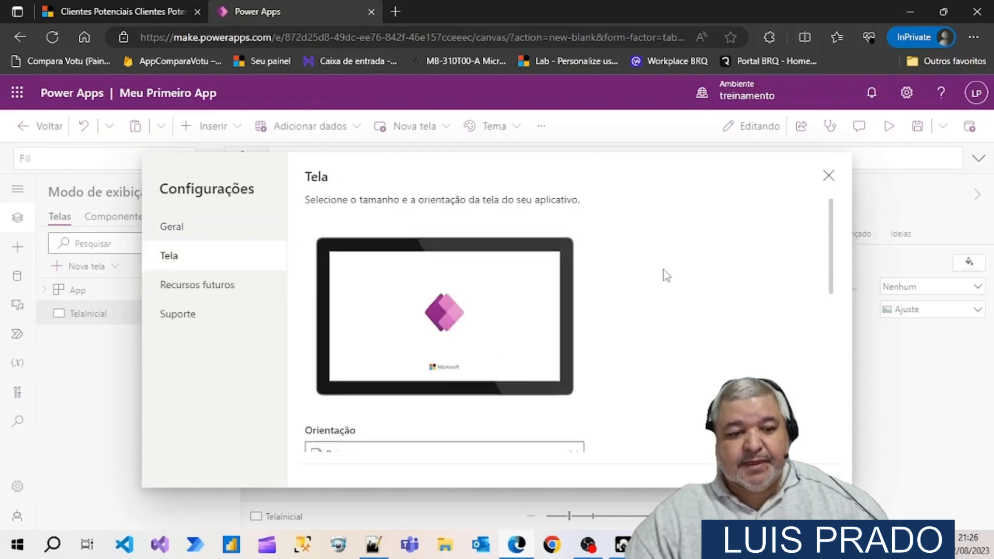
scroll(664, 269, "down", 2)
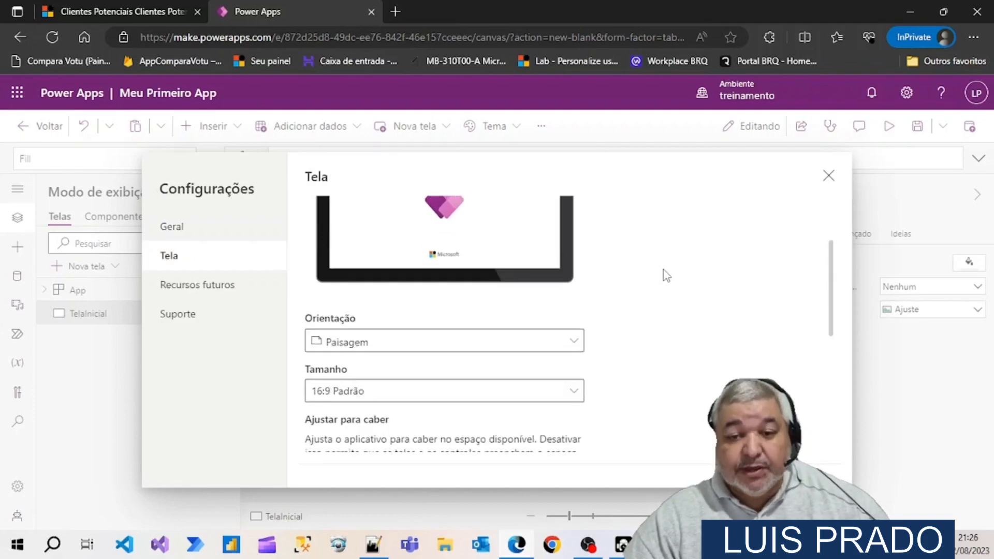
left_click(573, 344)
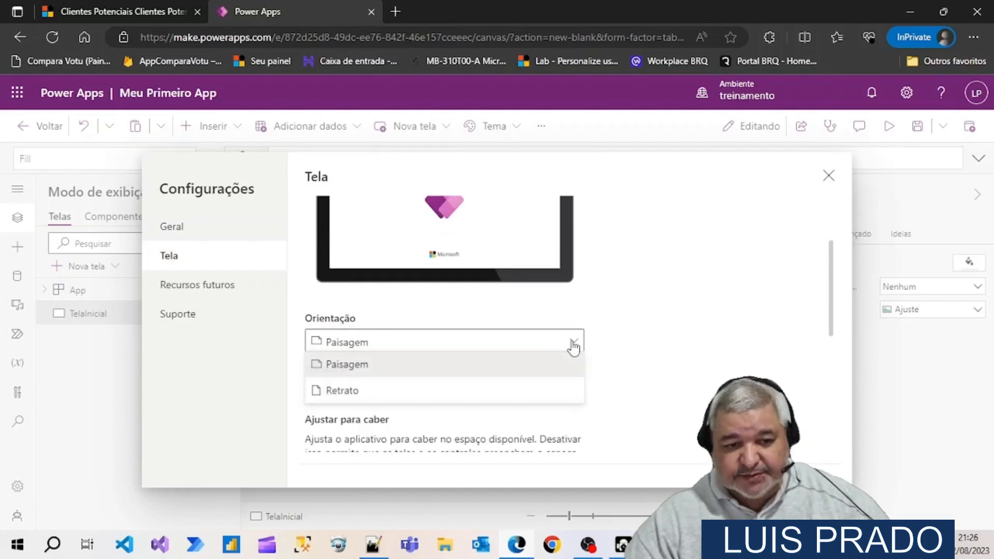
left_click(375, 392)
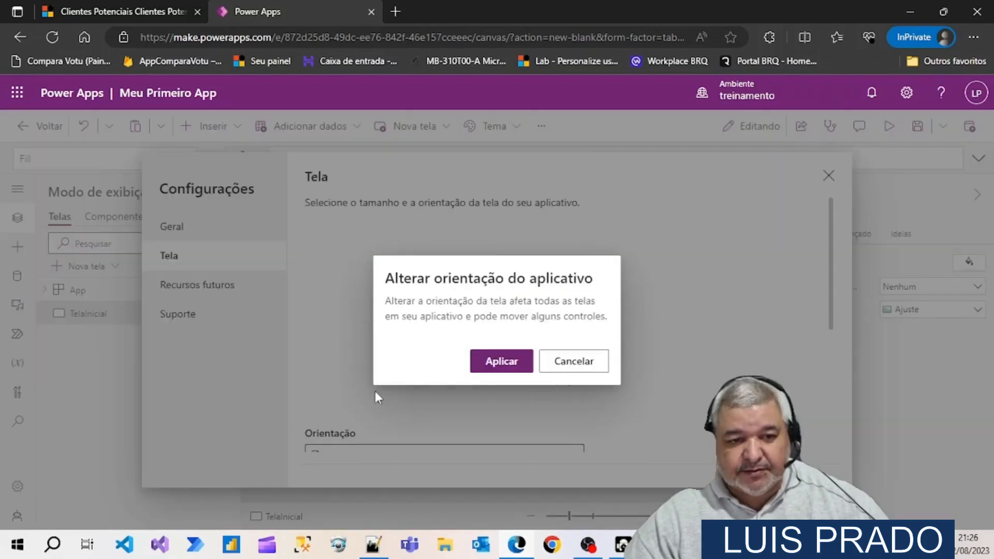
left_click(517, 364)
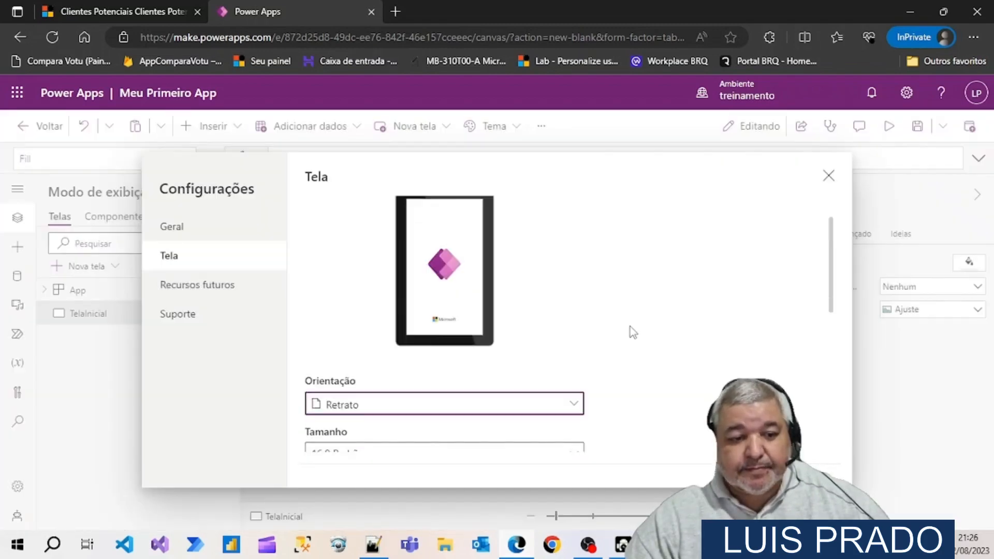
Review the screen size options, try the Personalizado size, and turn Ajustar para caber off and on again
scroll(630, 328, "down", 3)
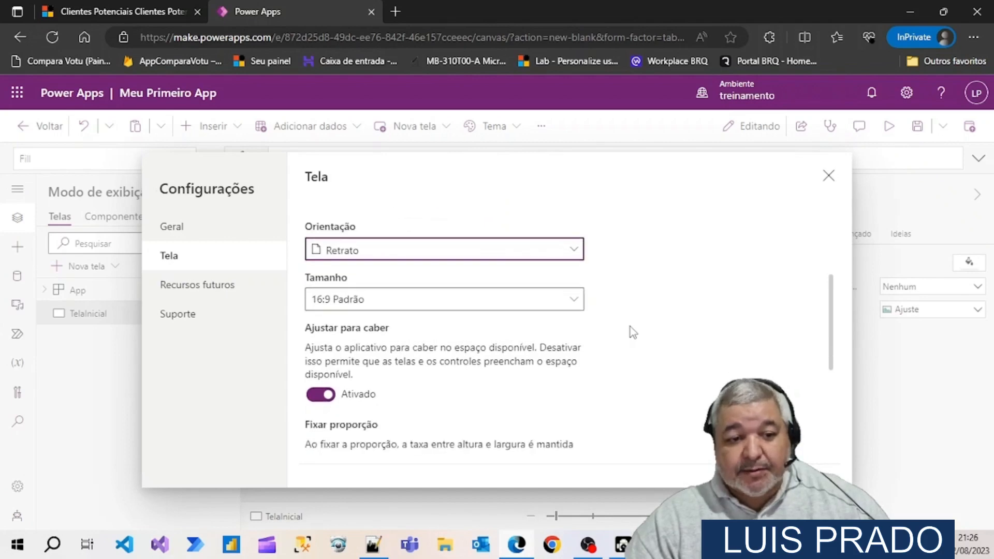
left_click(573, 307)
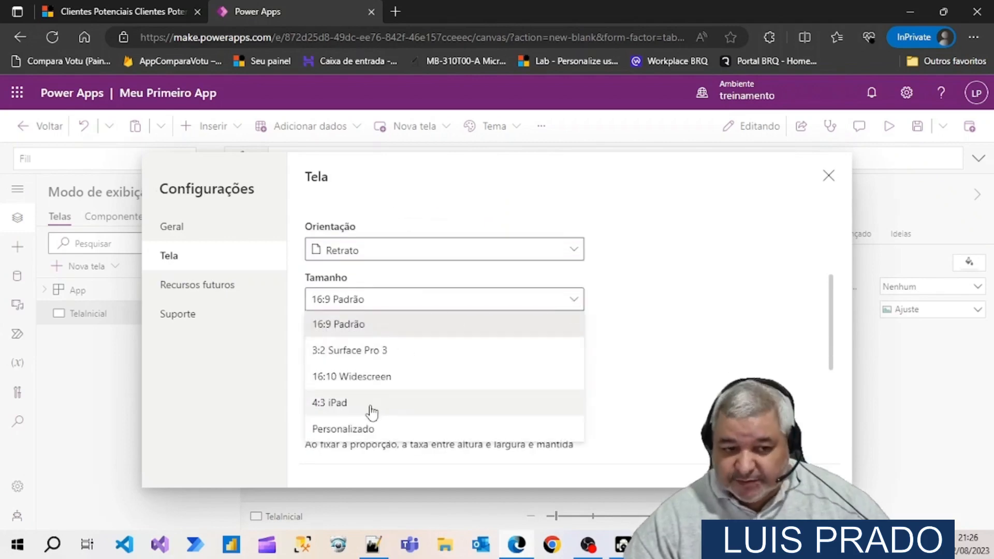
left_click(641, 314)
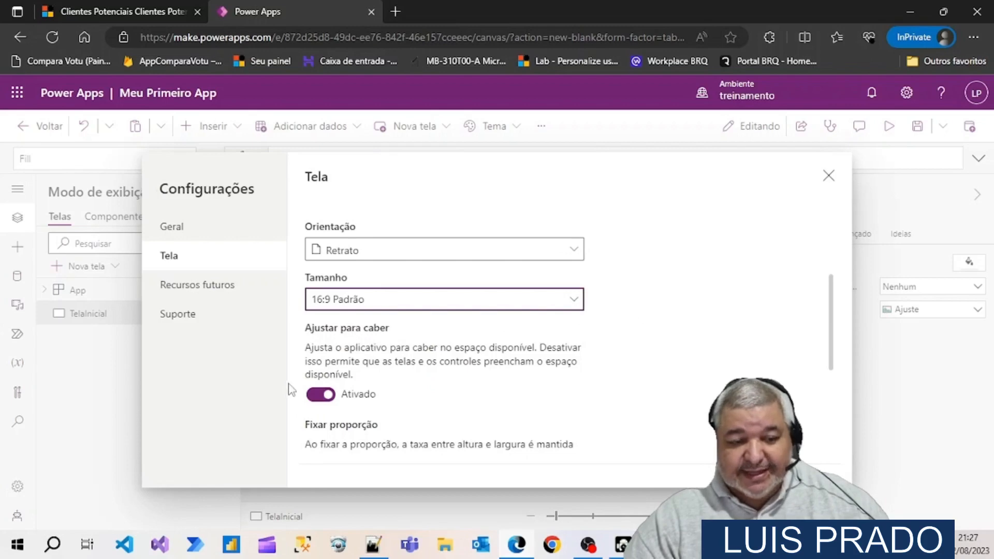
left_click(313, 406)
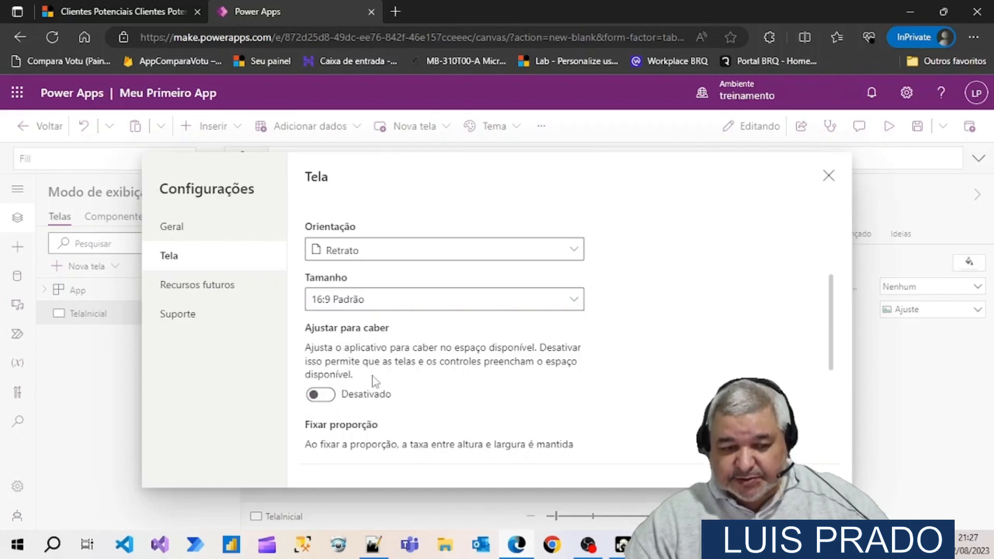
left_click(582, 306)
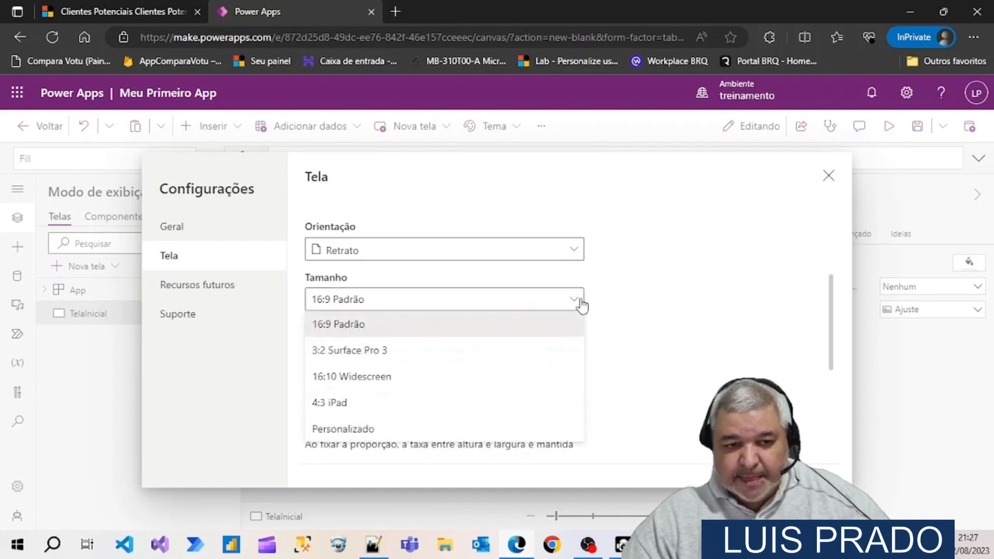
left_click(376, 434)
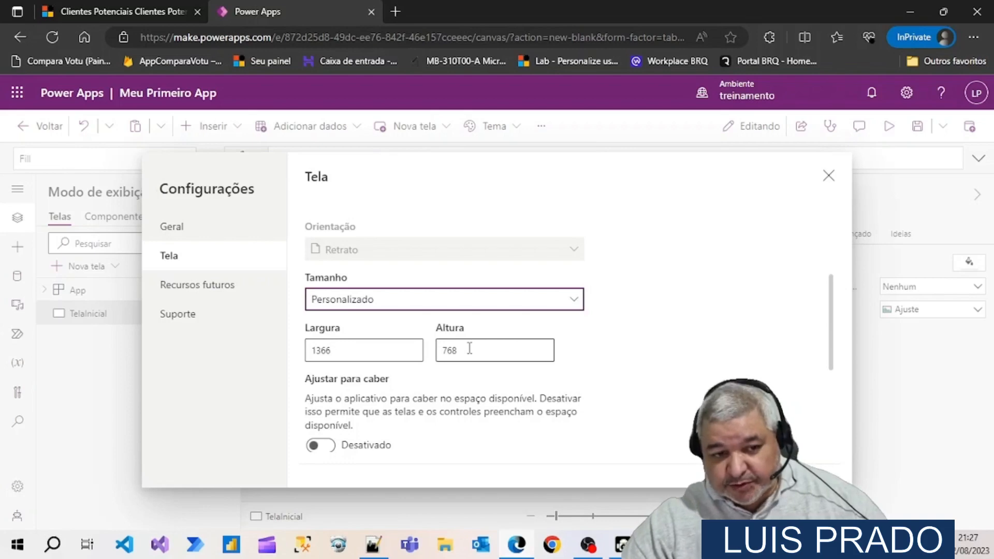
left_click(321, 446)
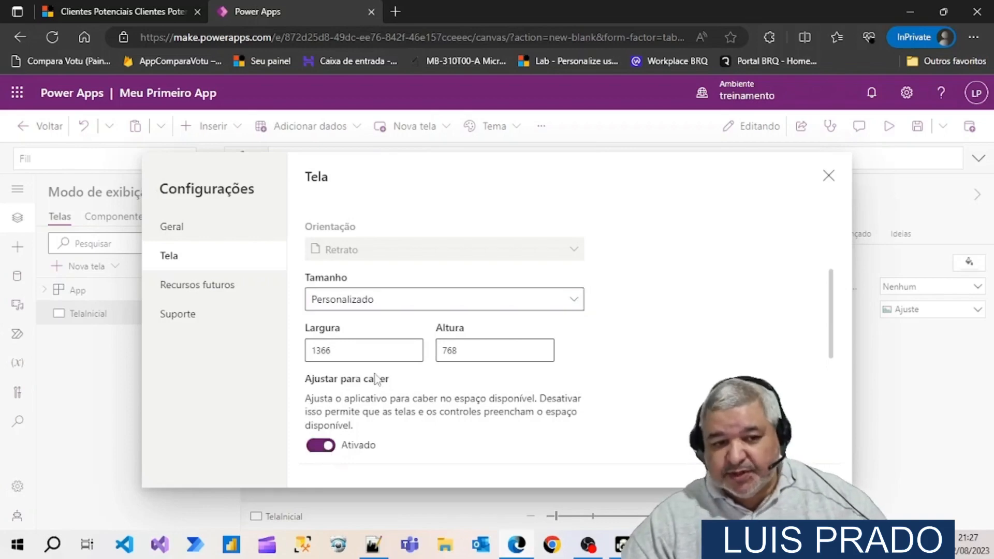
Set the screen size to 16:9 Padrão and close the app settings
scroll(426, 399, "up", 3)
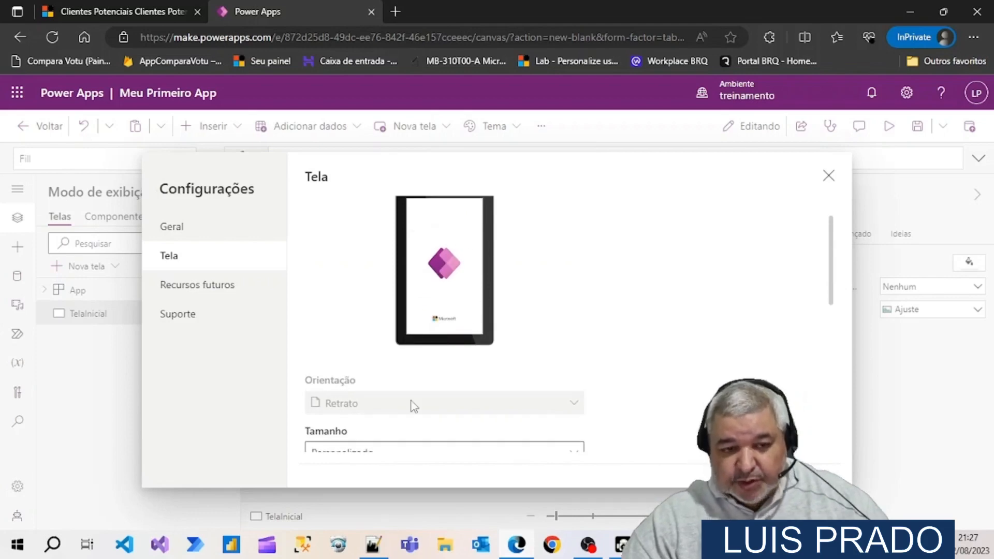
scroll(413, 406, "down", 3)
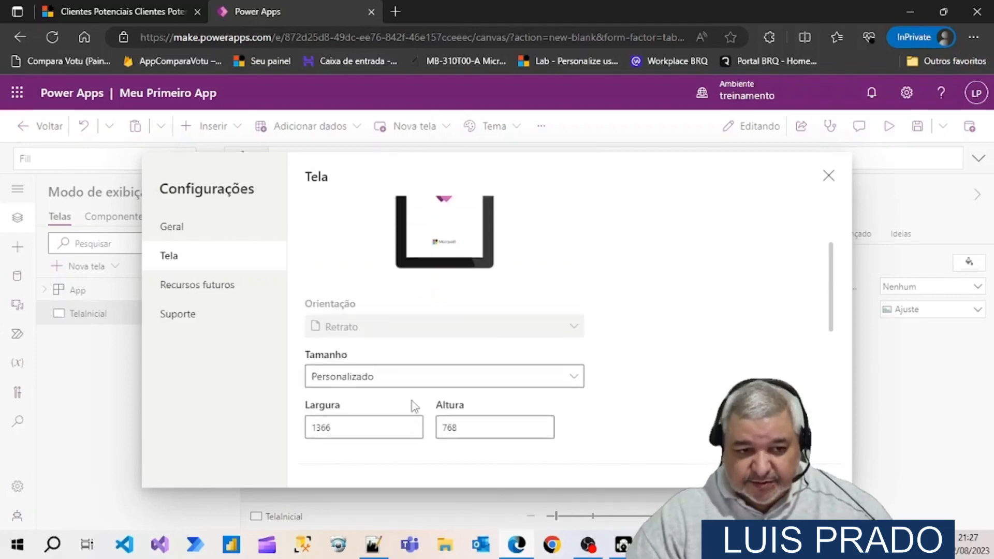
scroll(412, 405, "down", 1)
scroll(411, 409, "up", 3)
scroll(410, 441, "down", 2)
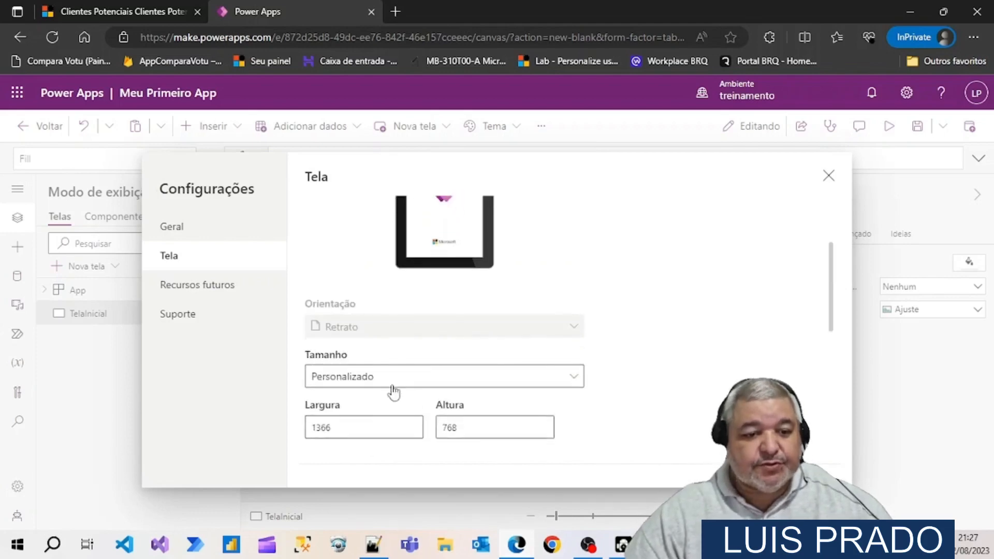
left_click(393, 375)
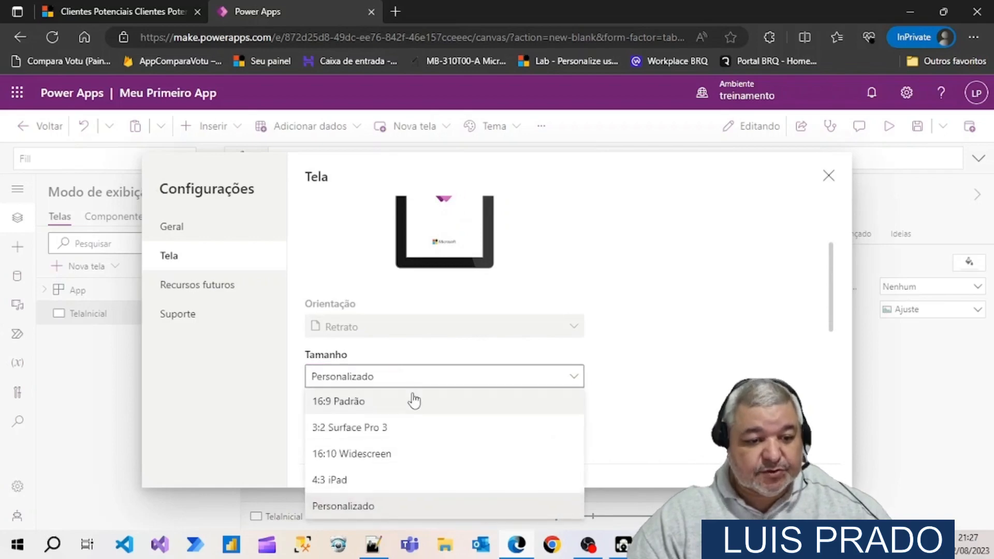
left_click(367, 408)
scroll(642, 392, "up", 2)
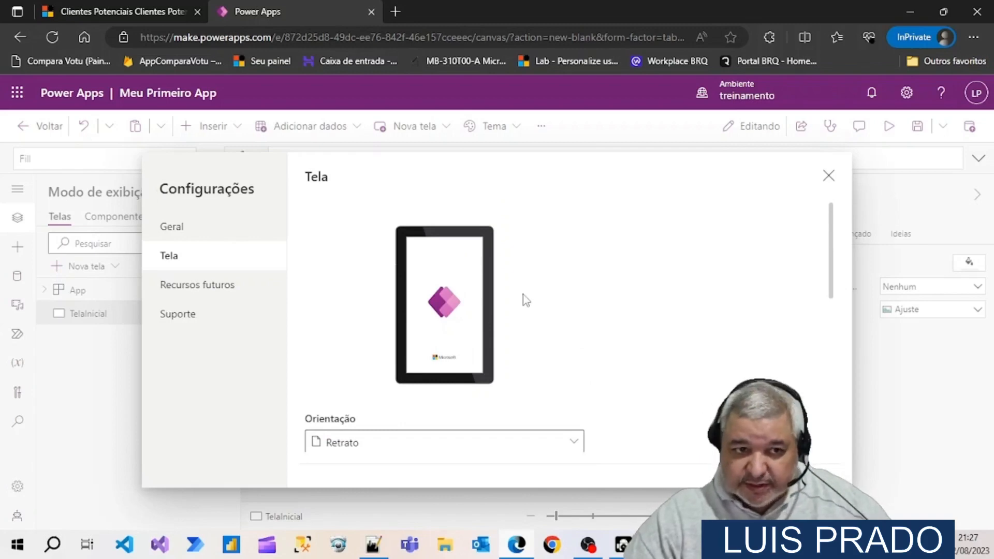
left_click(828, 175)
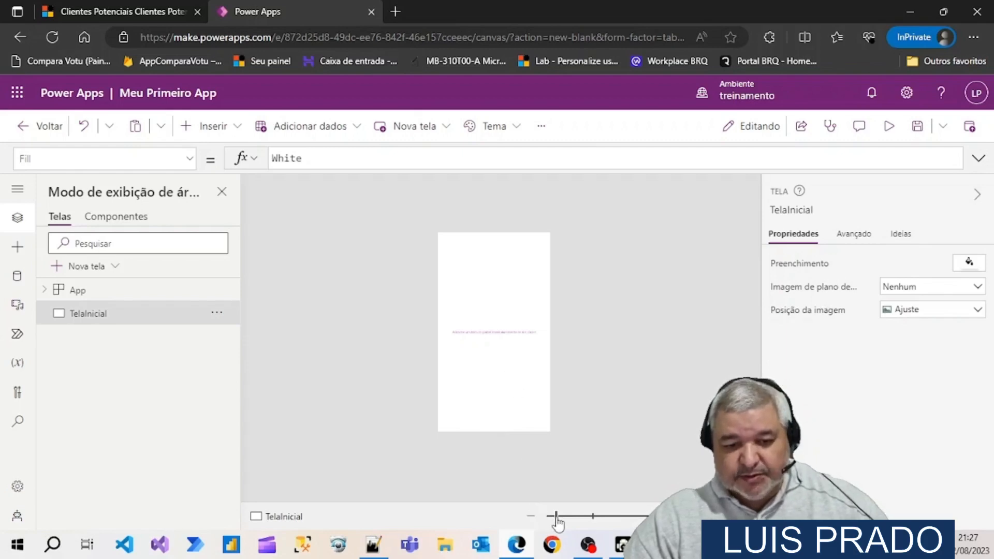
Enlarge the view of TelaInicial, collapse and restore its properties pane, and look over the canvas
mouse_move(559, 516)
left_mouse_down()
mouse_move(576, 516)
mouse_move(566, 516)
left_mouse_up()
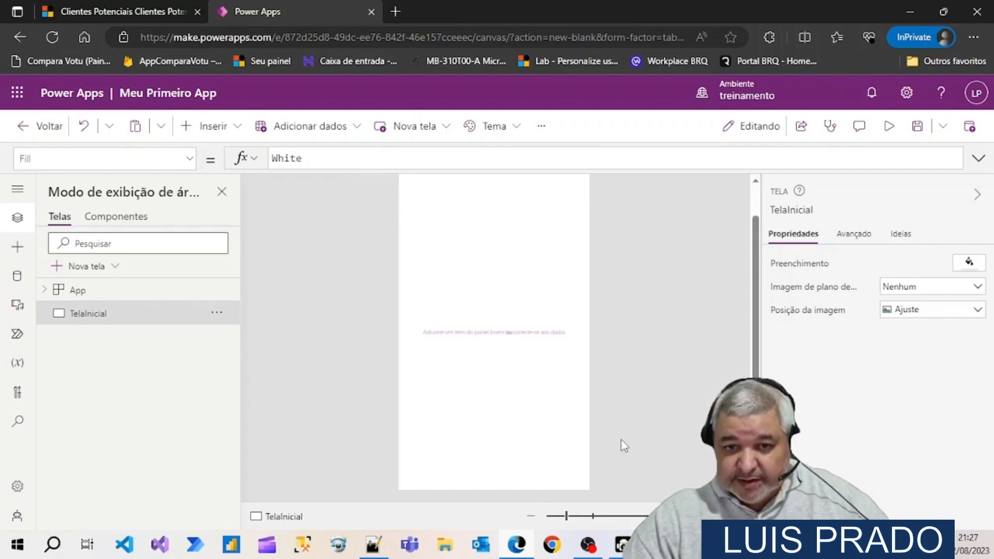
scroll(635, 415, "up", 1)
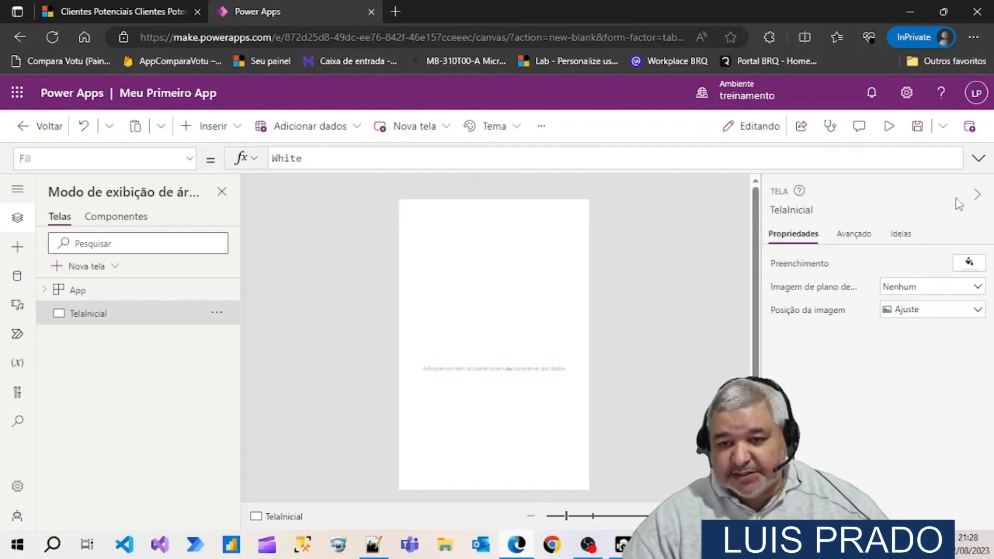
left_click(973, 195)
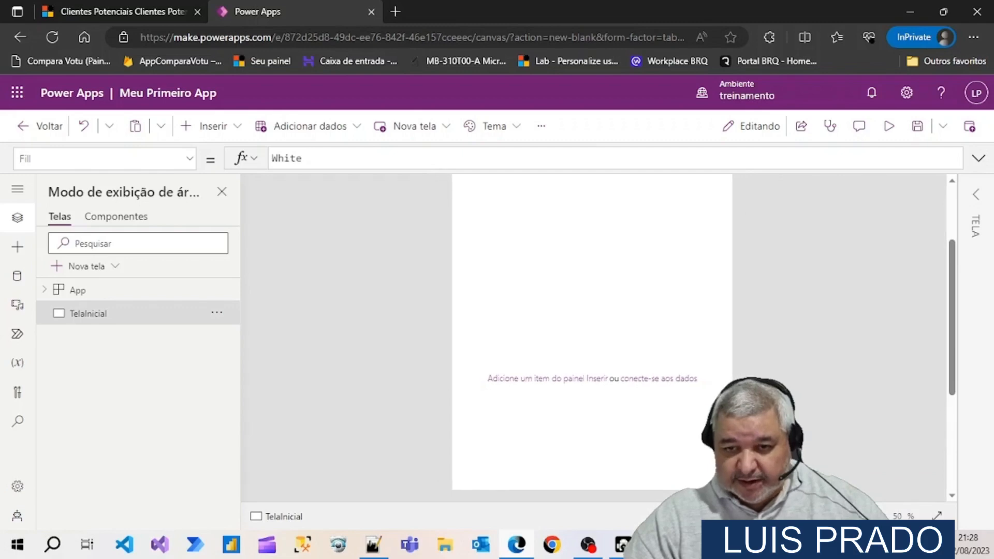
left_click(975, 206)
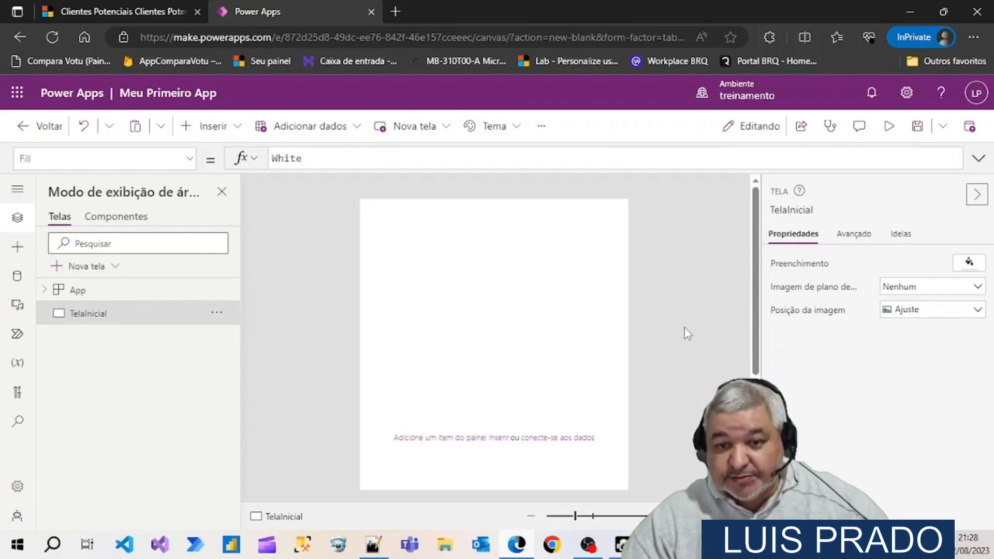
scroll(684, 327, "down", 3)
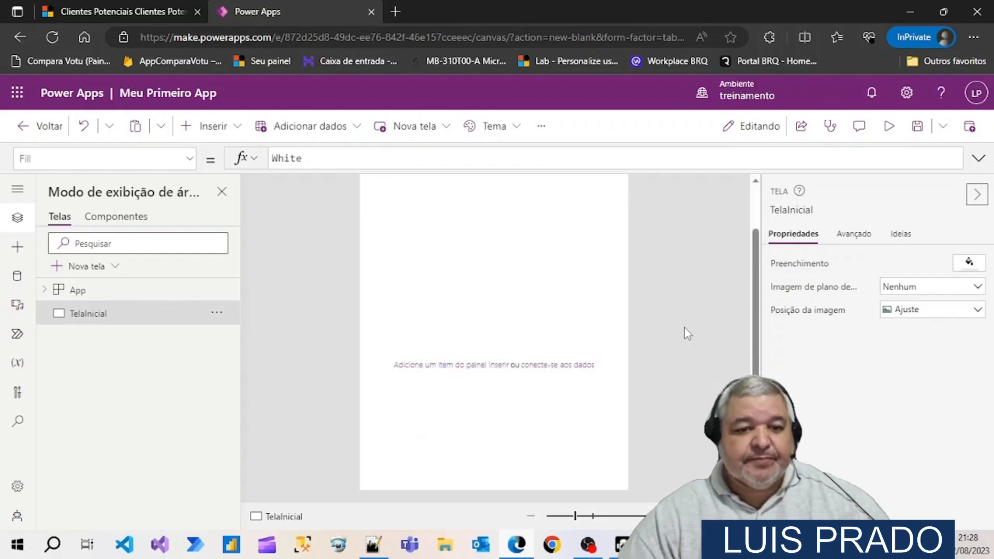
scroll(684, 328, "up", 3)
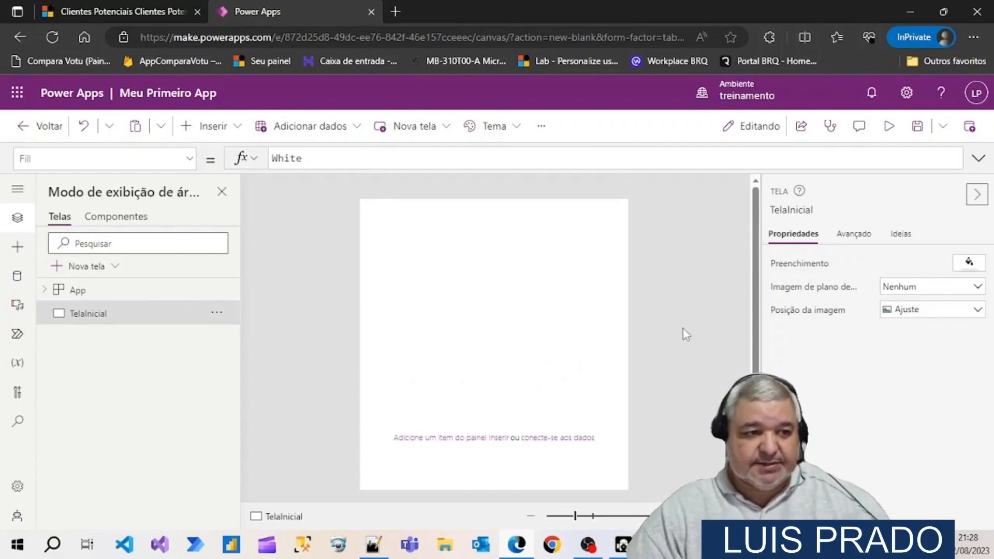
Browse the insertable controls, add a Rótulo de texto to TelaInicial and stretch it across the full width along the screen's top edge
left_click(18, 251)
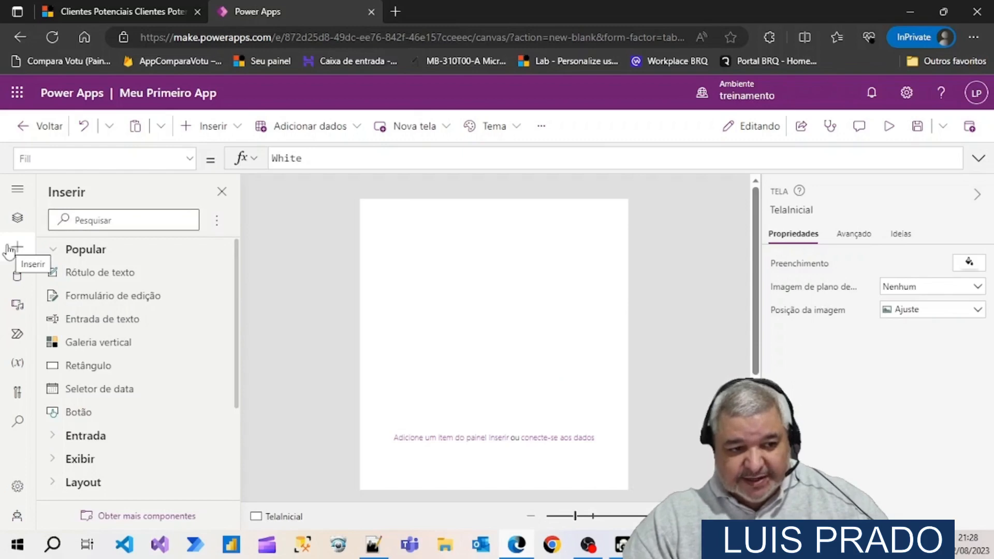
scroll(109, 285, "down", 3)
scroll(110, 287, "down", 1)
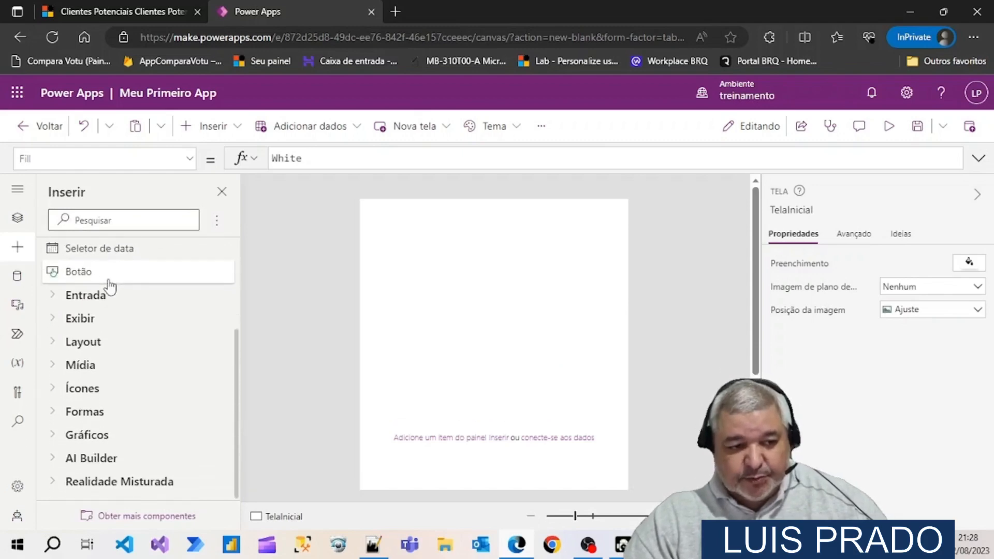
left_click(50, 301)
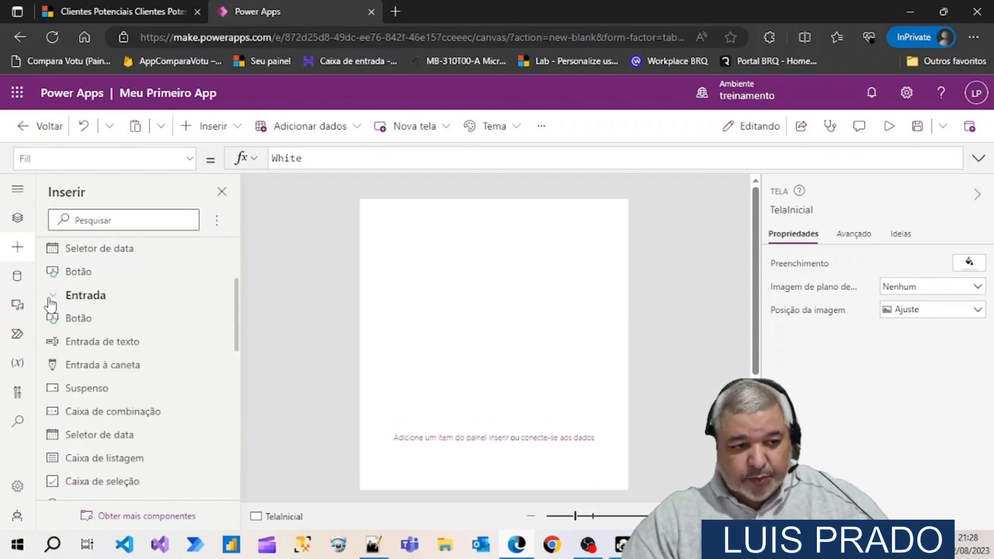
left_click(51, 302)
scroll(111, 322, "up", 3)
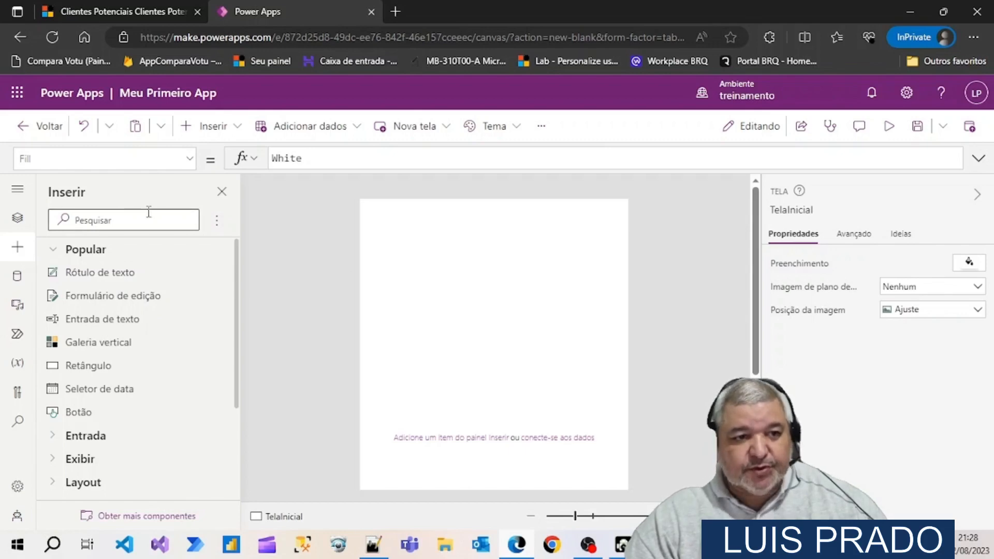
left_click(238, 128)
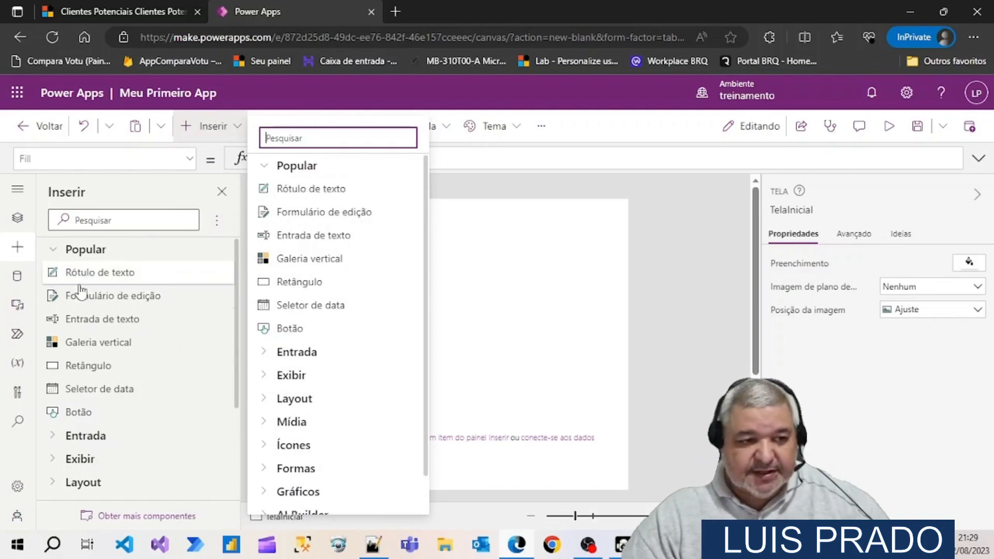
left_click(307, 192)
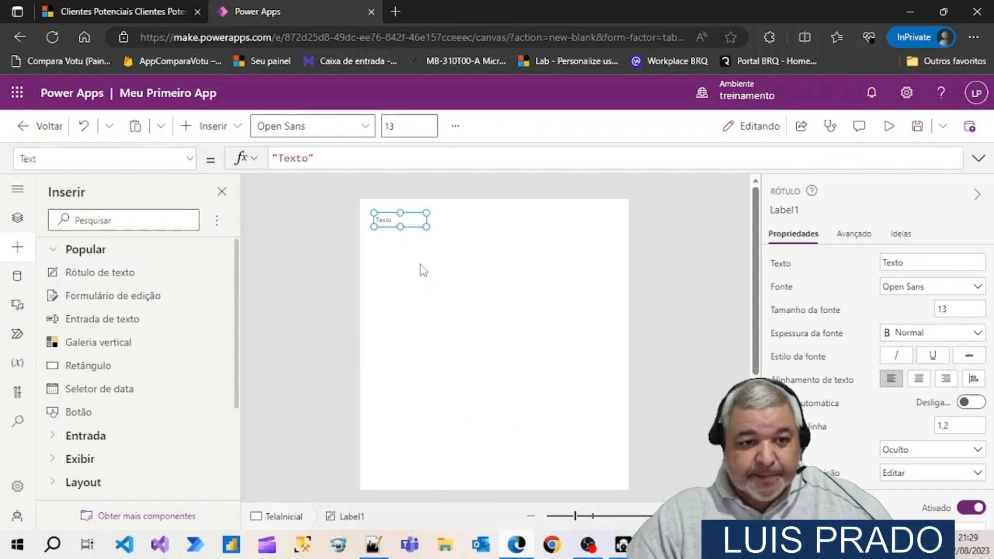
left_click_drag(414, 228, 623, 237)
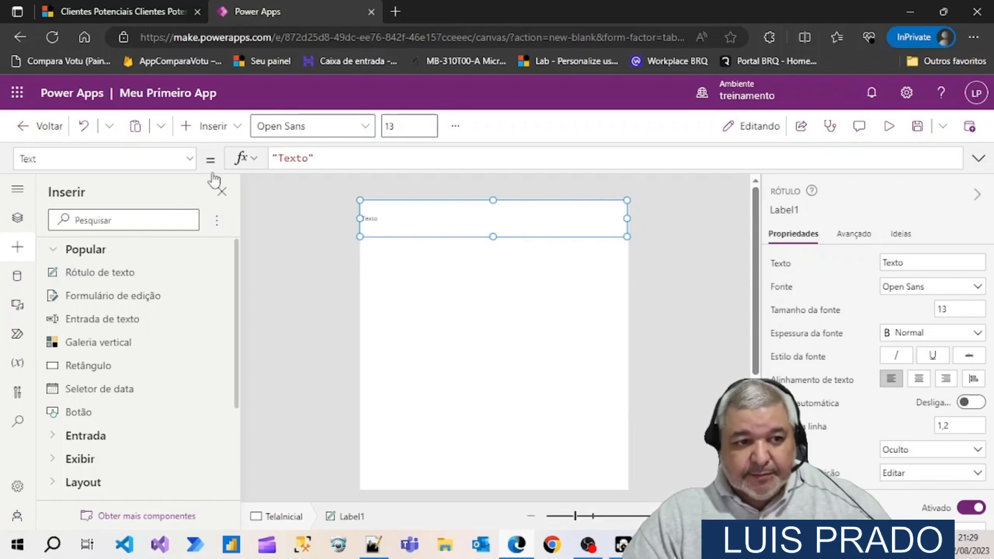
Look through the label's formula properties and rename the label lblTituloPrincipal
left_click(189, 160)
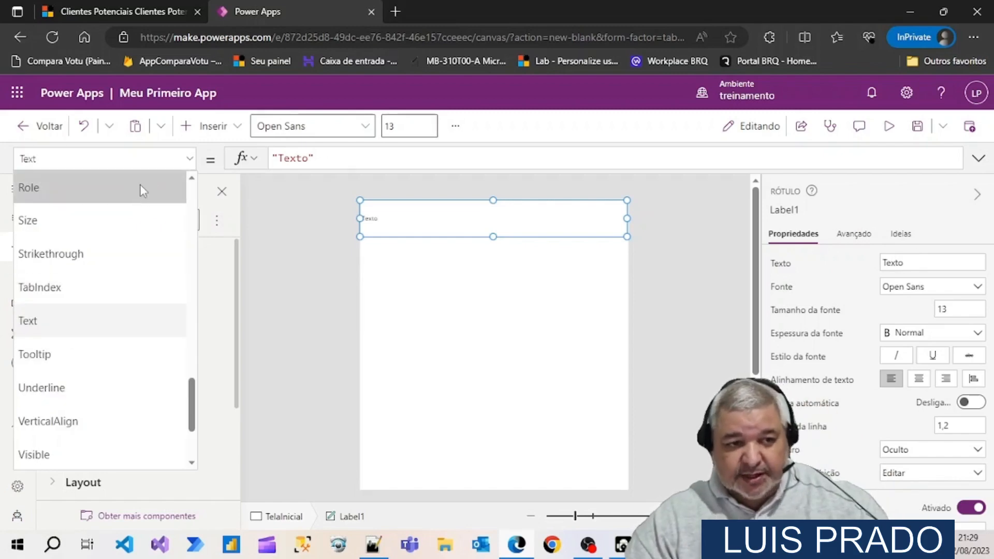
left_click(189, 165)
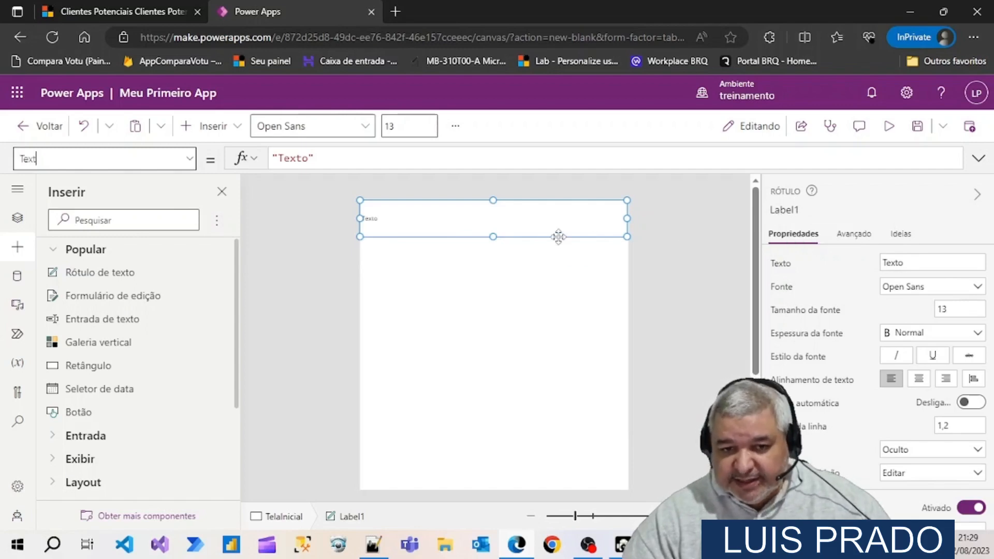
left_click(811, 210)
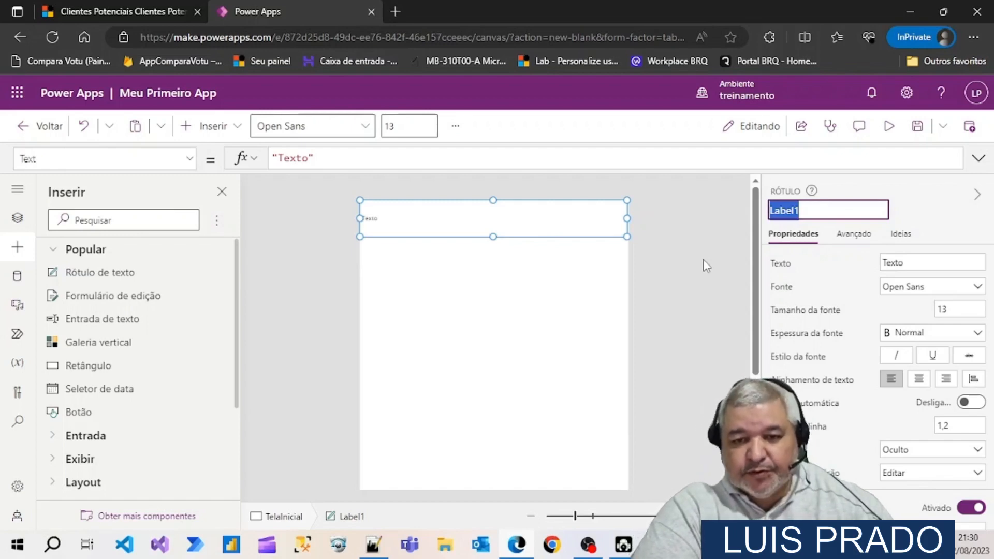
type("lbl")
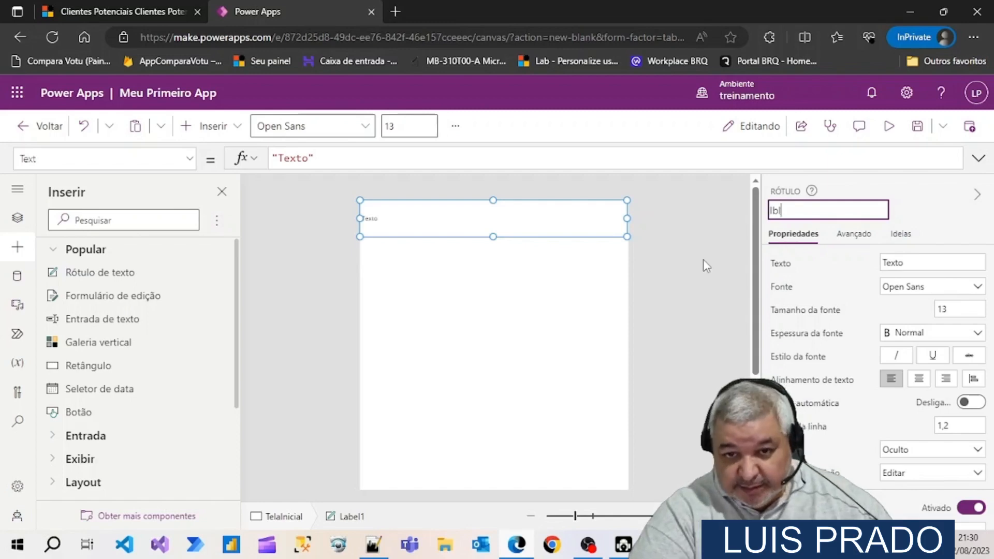
type("Titulo")
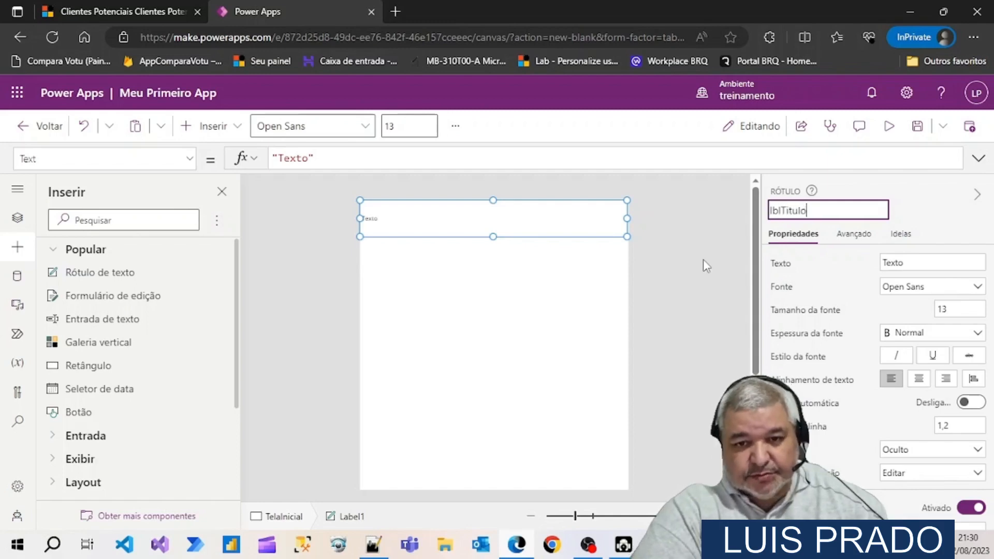
type("Principal")
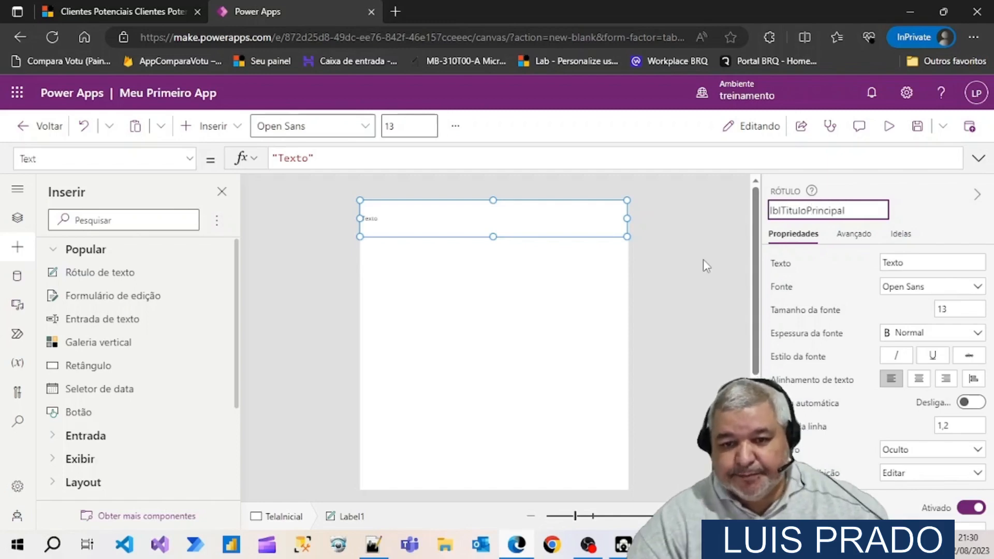
key("Return")
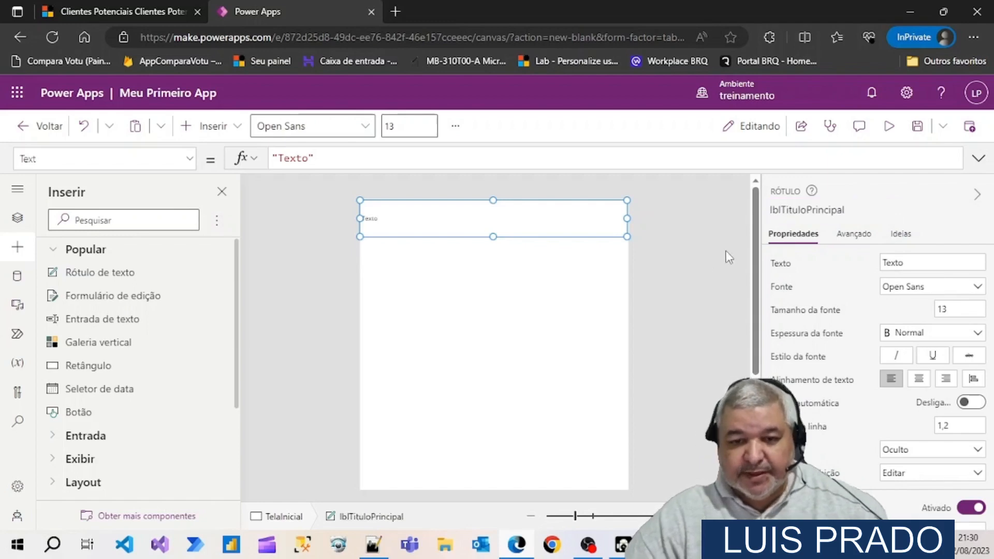
Set the title label's text to "Meu Primeiro Aplicativo" and centre it horizontally
left_click(911, 264)
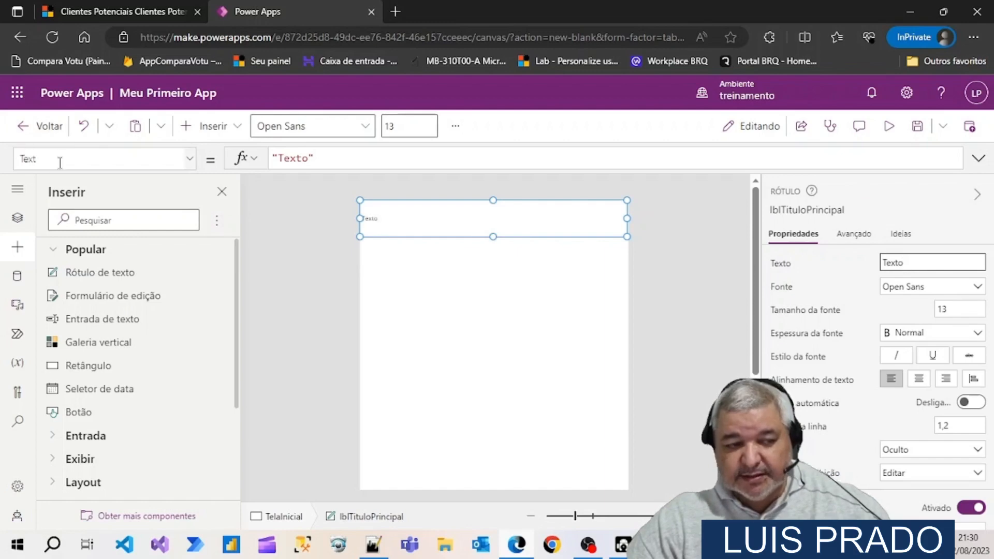
double_click(920, 264)
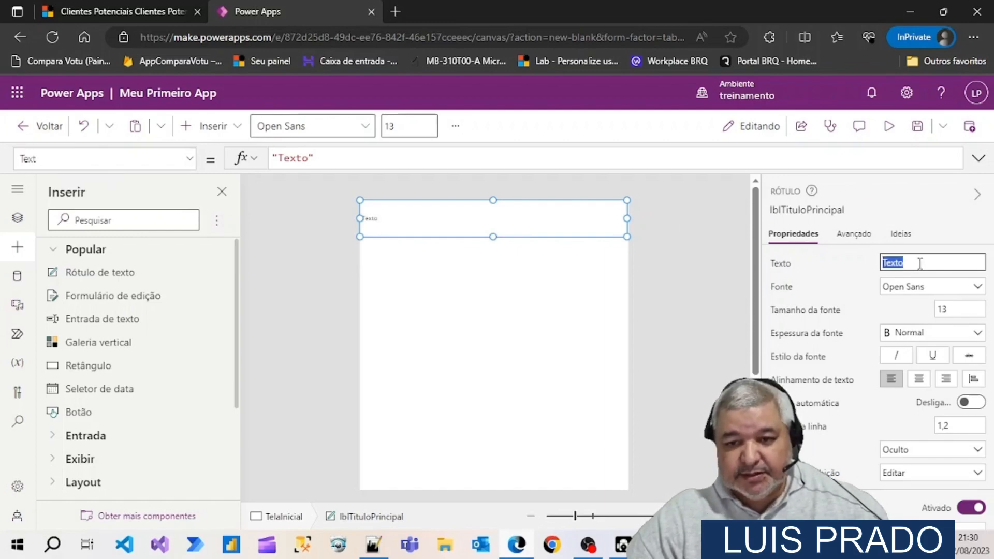
type("Meu Primeiro Aplicativ")
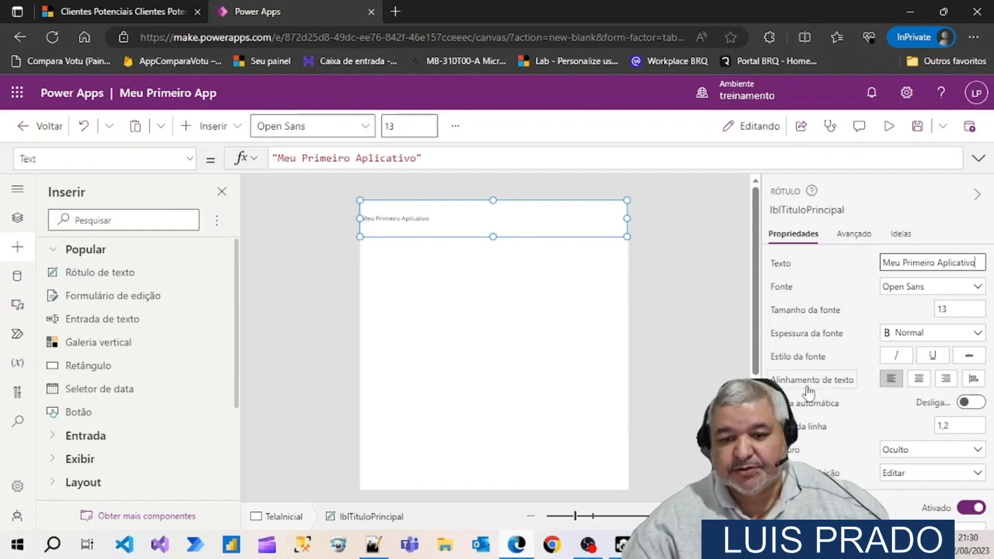
left_click(920, 384)
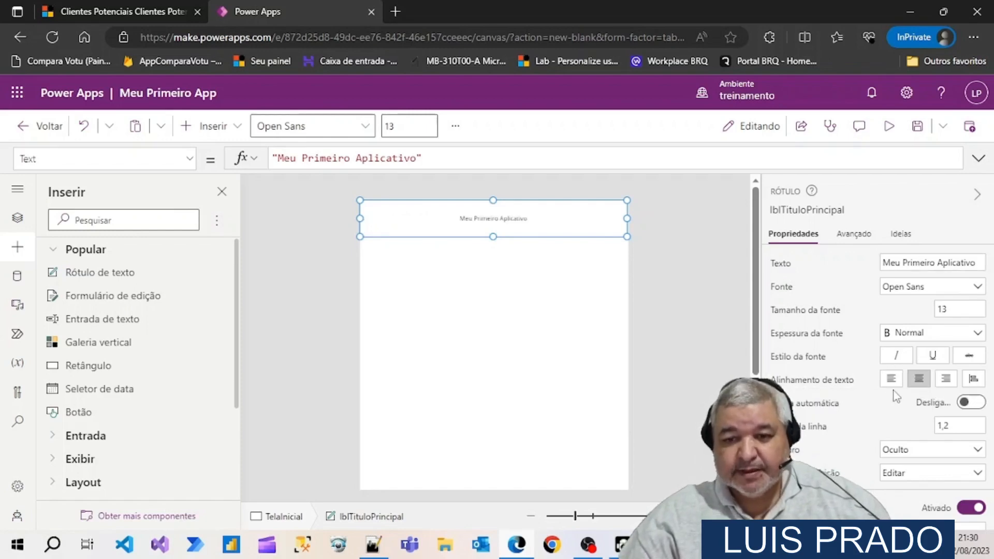
Set the title label's font size to 22 and reduce the label's height to about 74
left_click(960, 307)
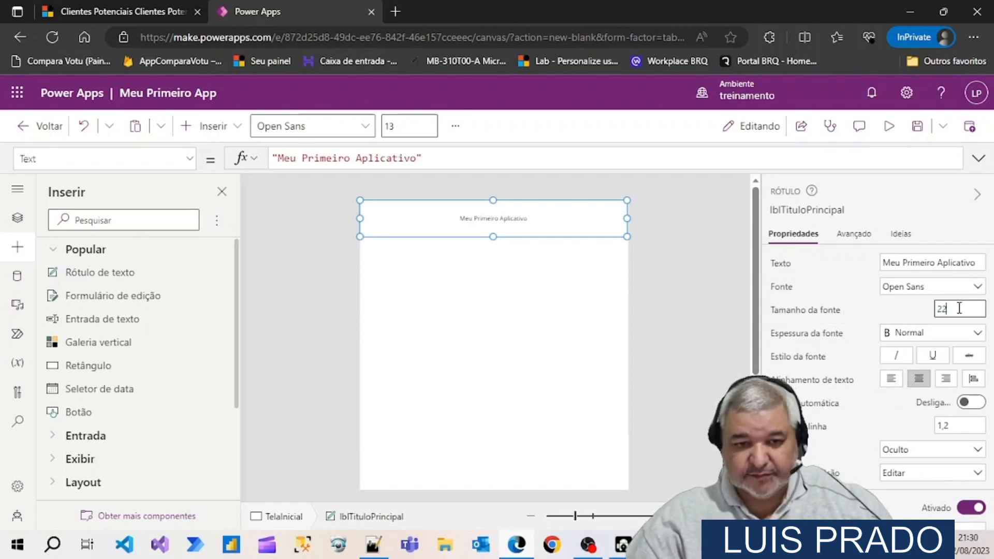
type("22")
key("Return")
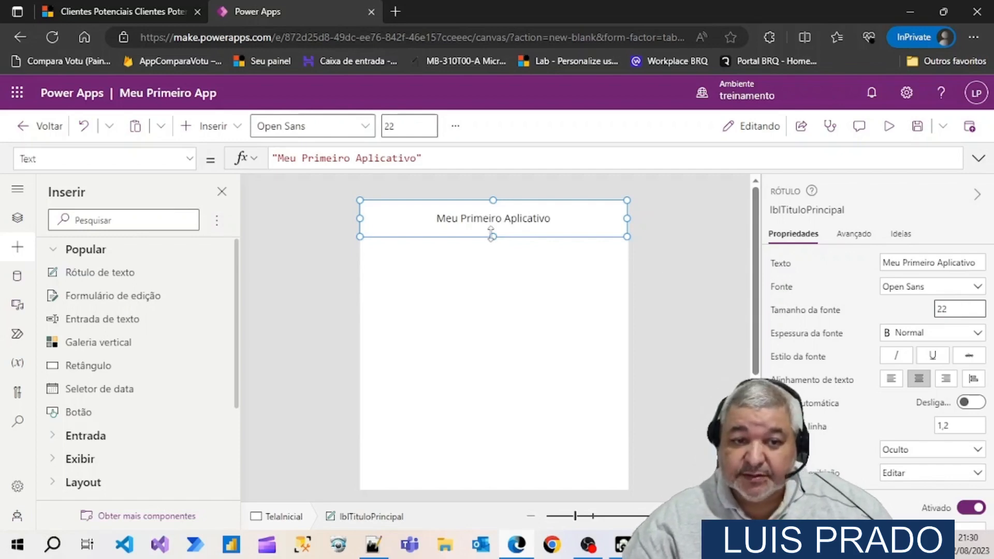
left_click_drag(492, 234, 492, 226)
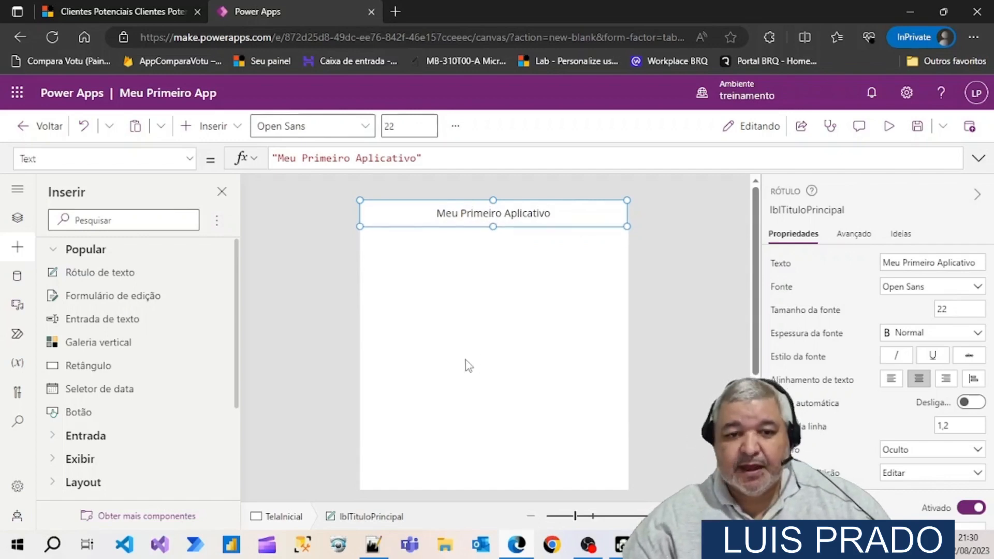
Look over the available fonts and fill the title label's background with orange RGBA(246, 88, 16, 1)
left_click(978, 287)
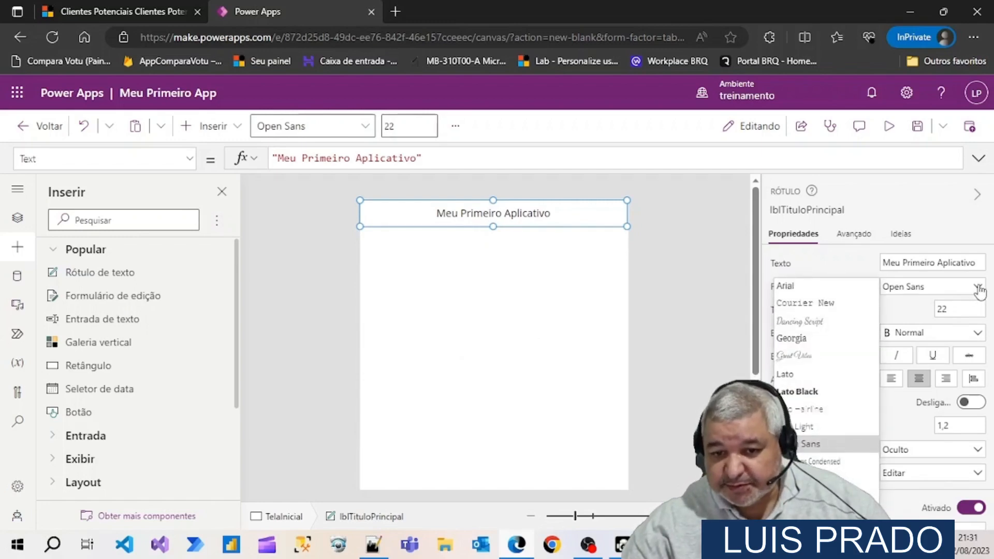
left_click(980, 290)
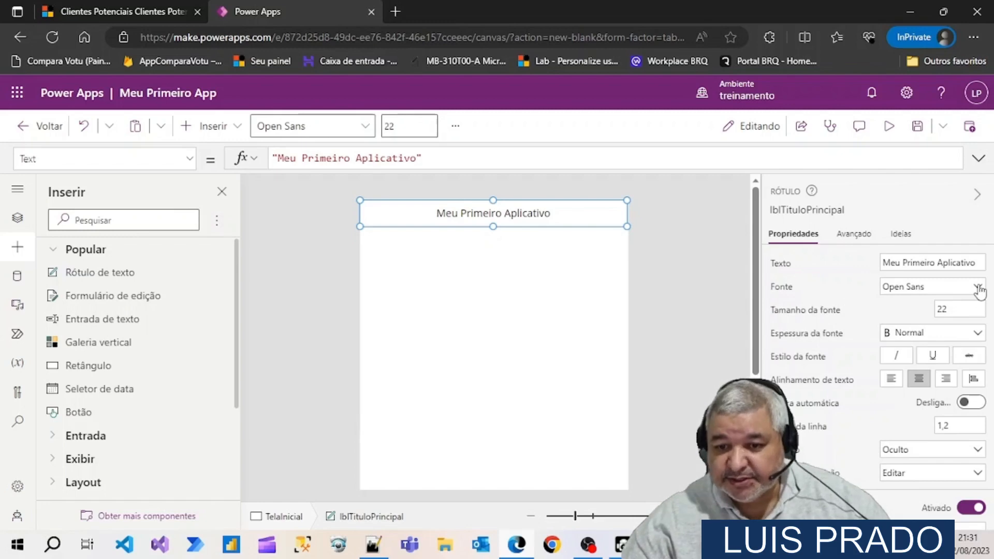
scroll(900, 323, "down", 5)
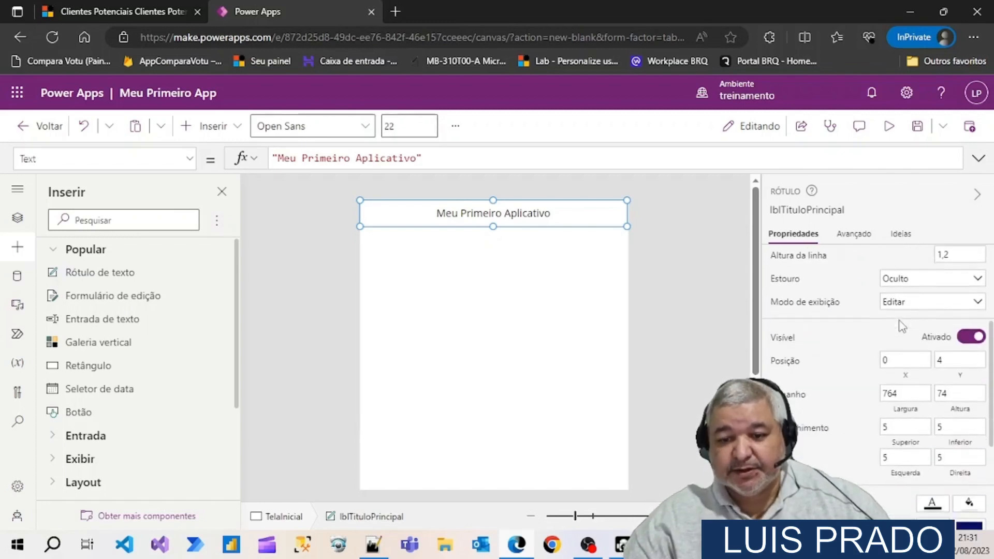
scroll(904, 332, "down", 1)
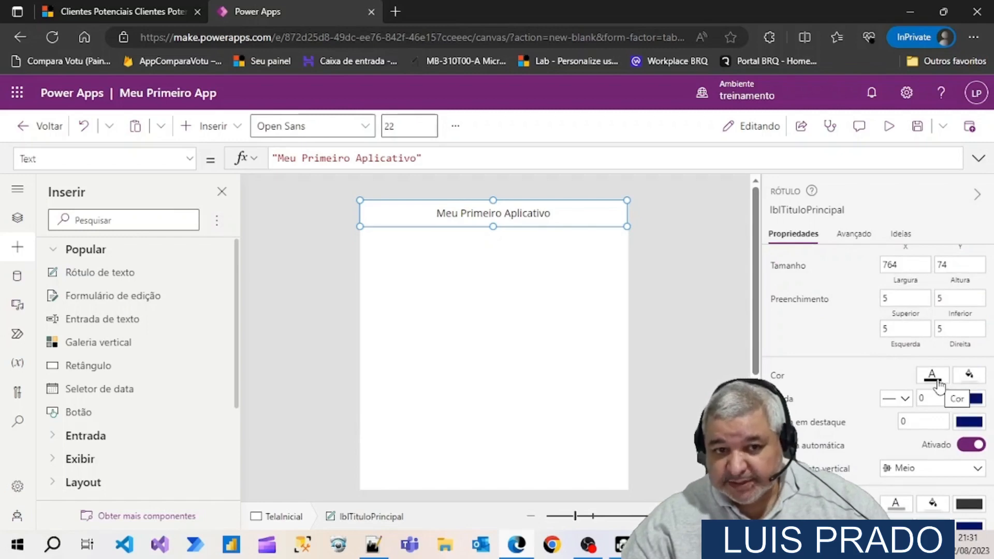
left_click(966, 379)
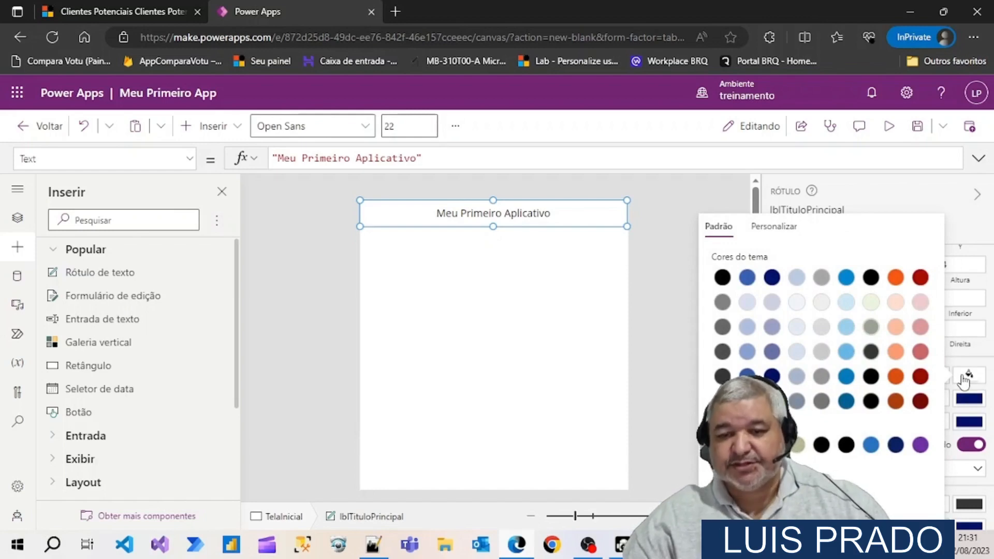
left_click(895, 280)
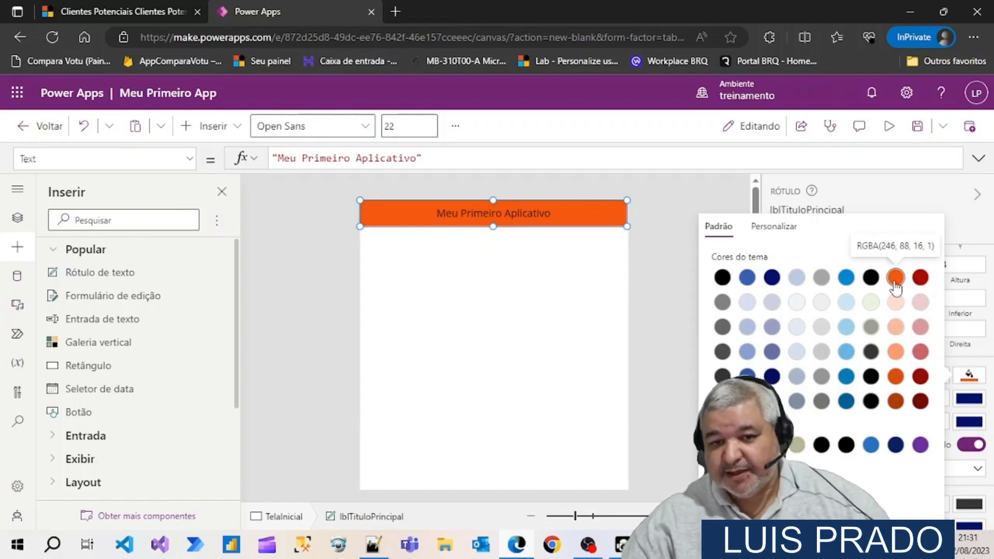
left_click(979, 357)
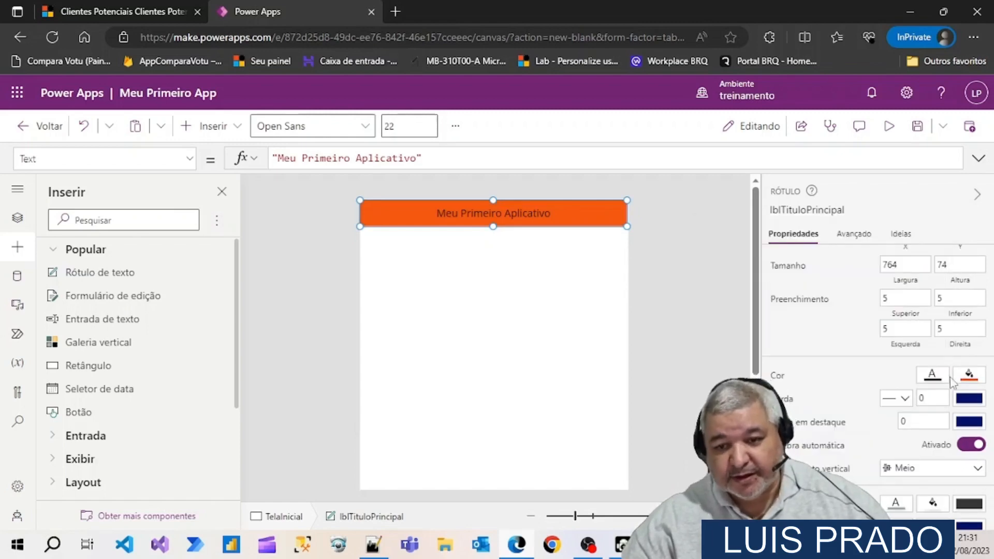
Change the title label's text colour to white
left_click(932, 377)
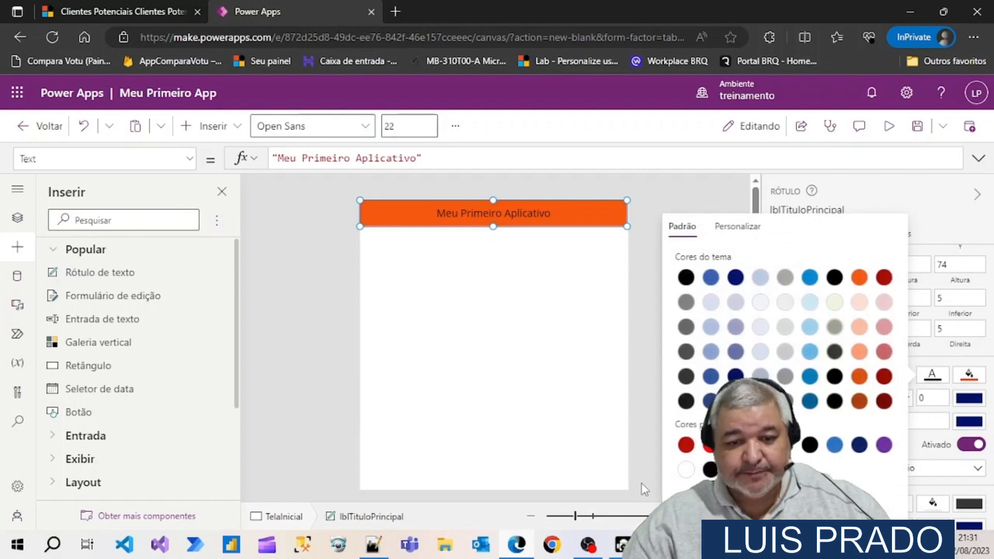
left_click(686, 473)
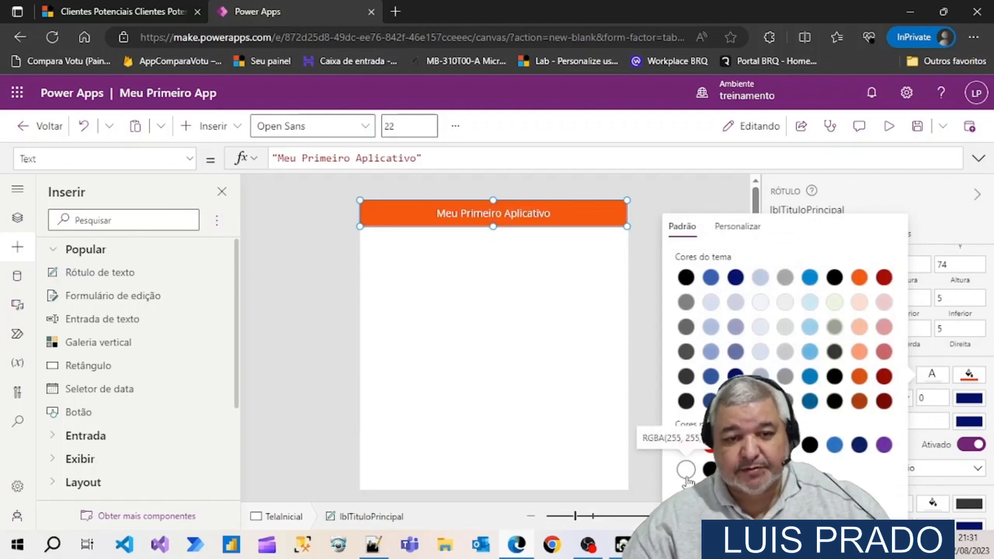
left_click(639, 418)
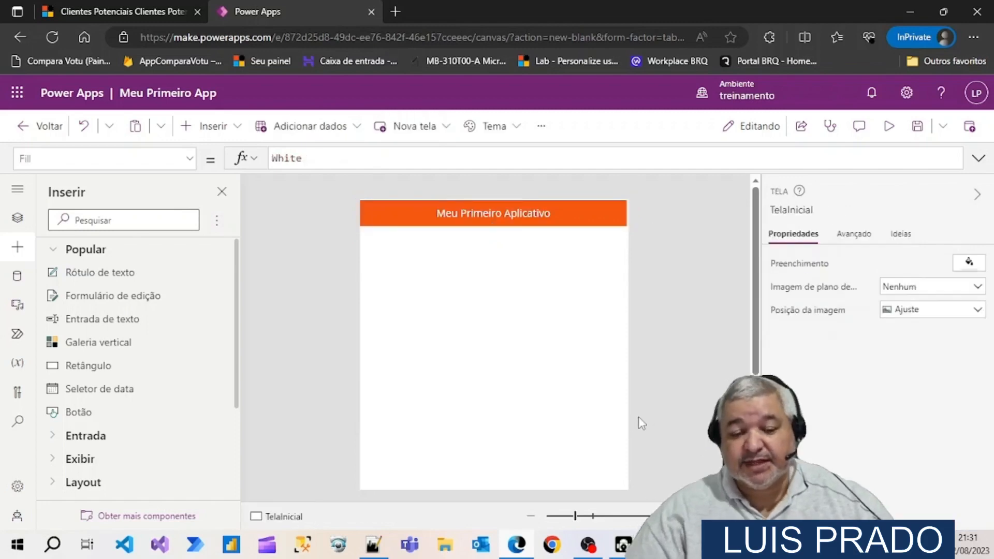
Set the title label's font weight to Negrito and deselect the label
left_click(586, 216)
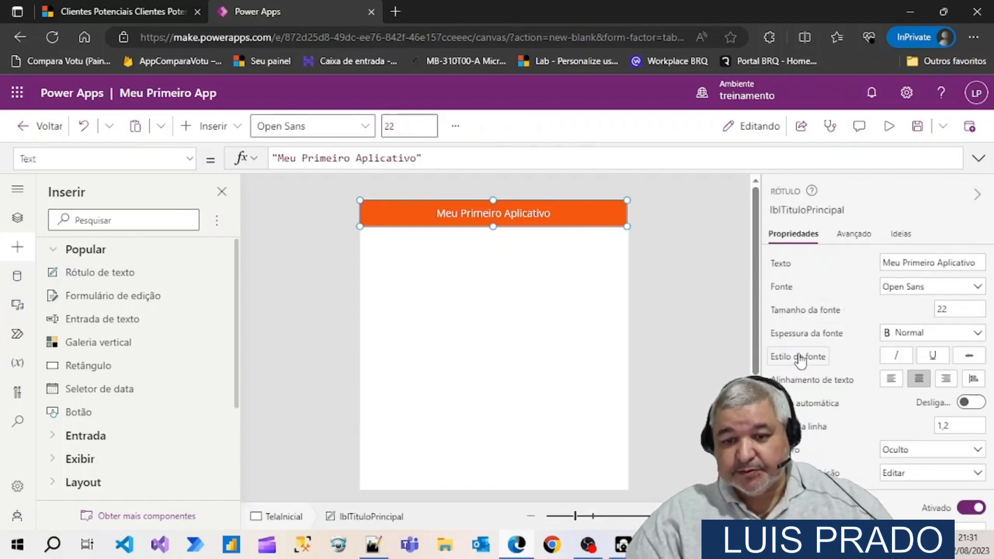
left_click(917, 334)
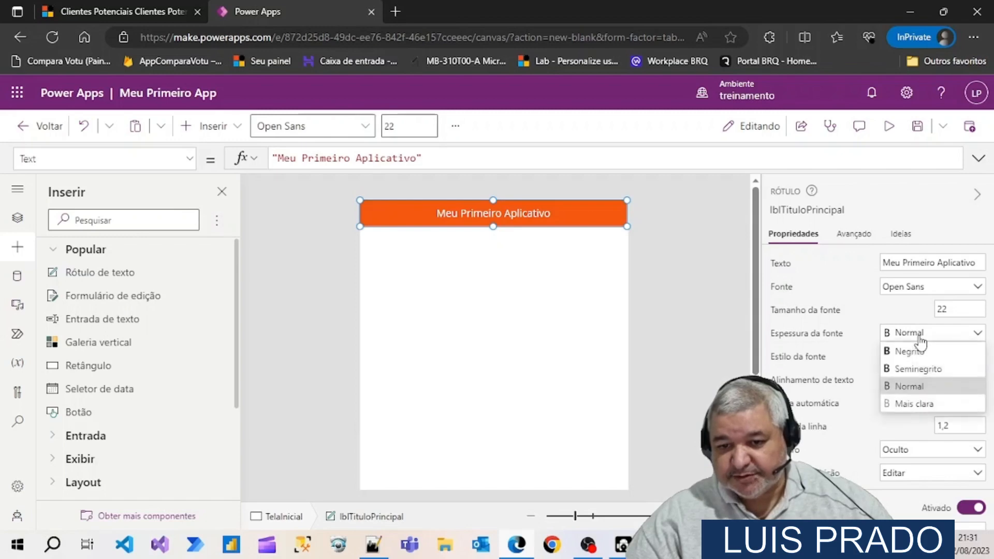
left_click(922, 352)
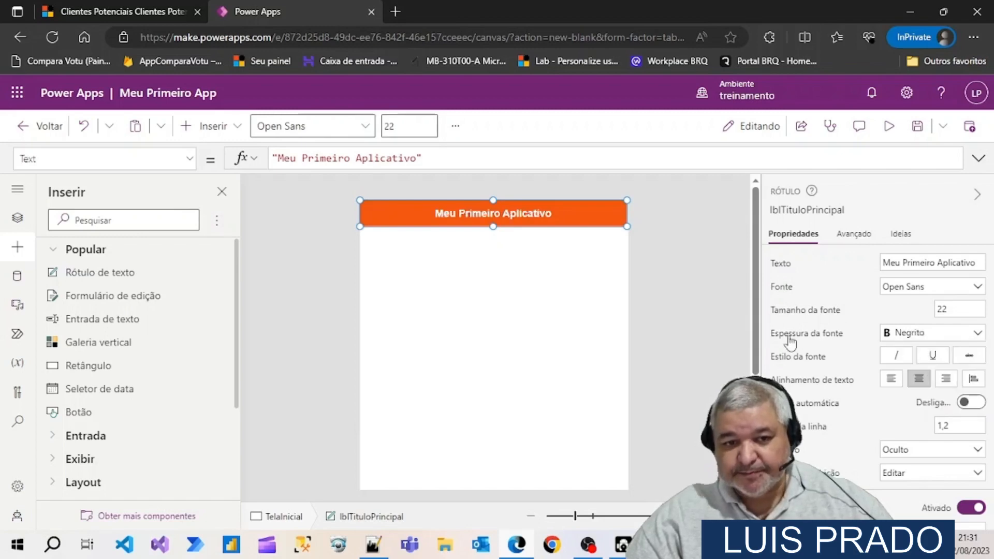
left_click(678, 293)
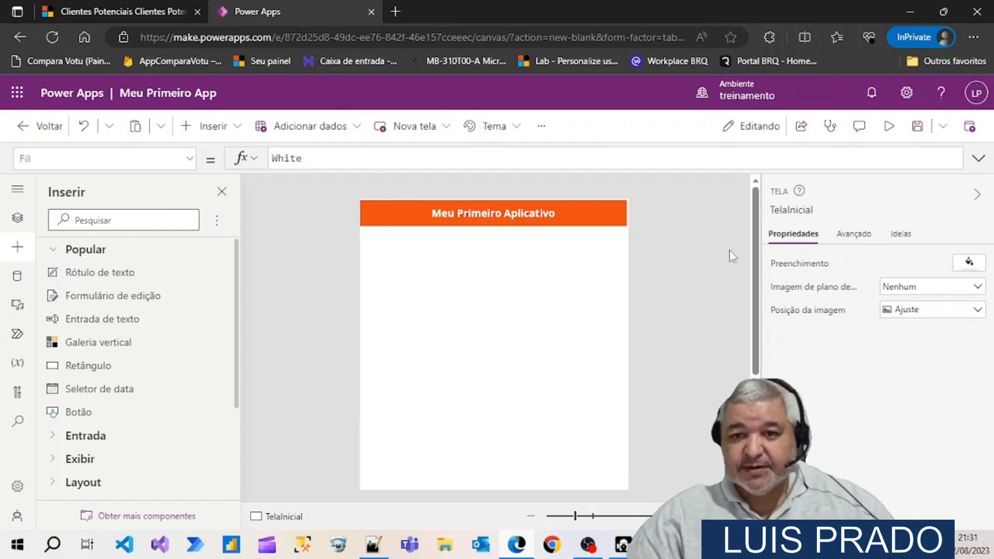
Preview the app on an Apple iPhone 14 Pro Max screen and close the preview
left_click(892, 134)
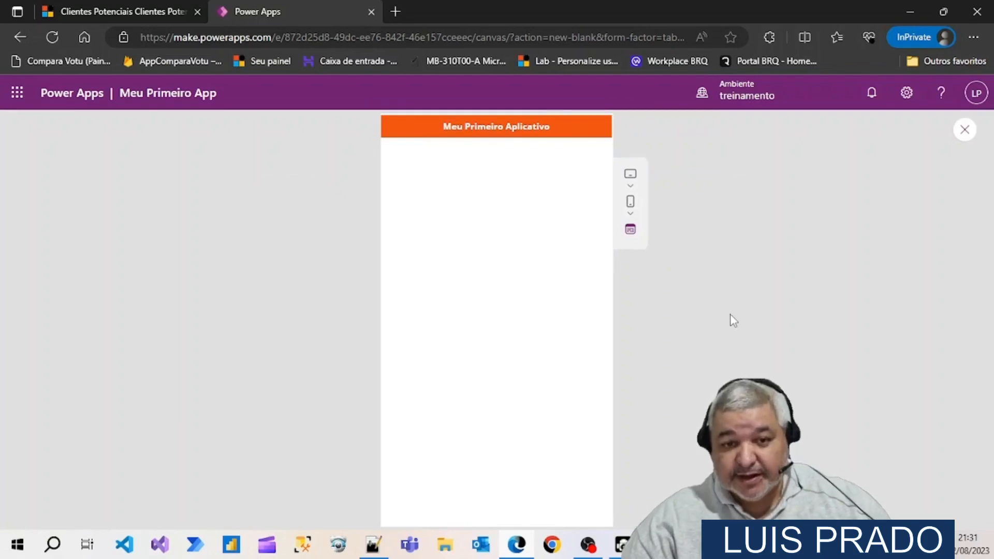
left_click(637, 209)
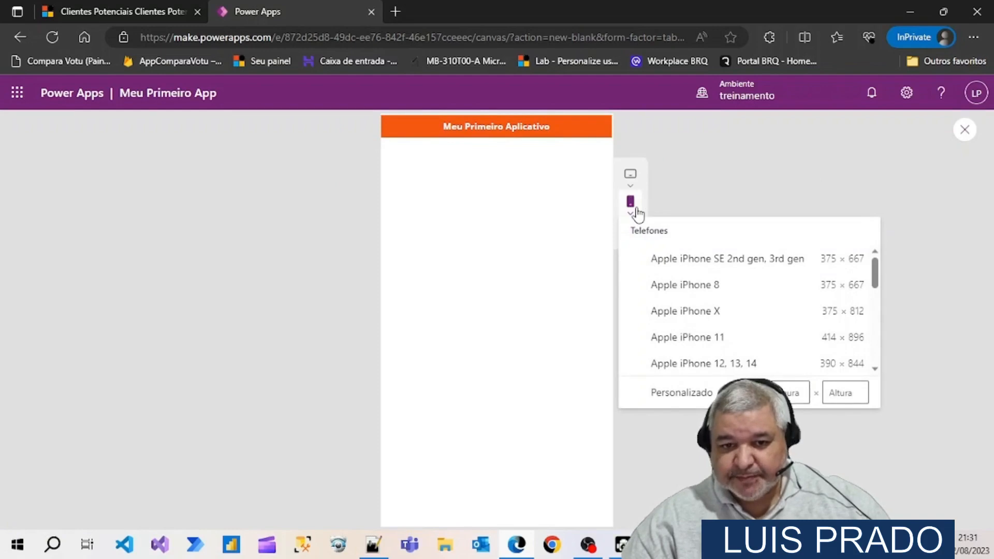
scroll(721, 295, "down", 3)
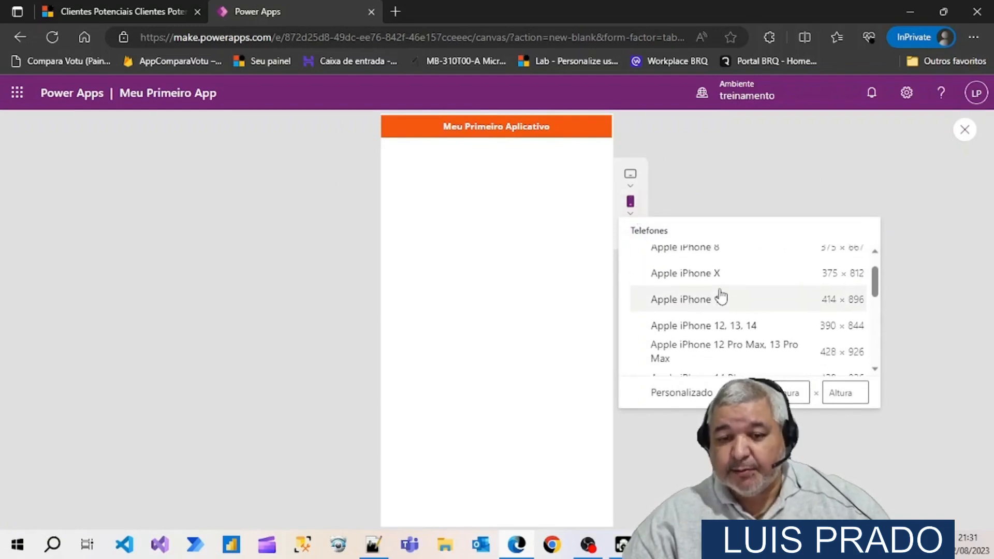
scroll(720, 295, "down", 5)
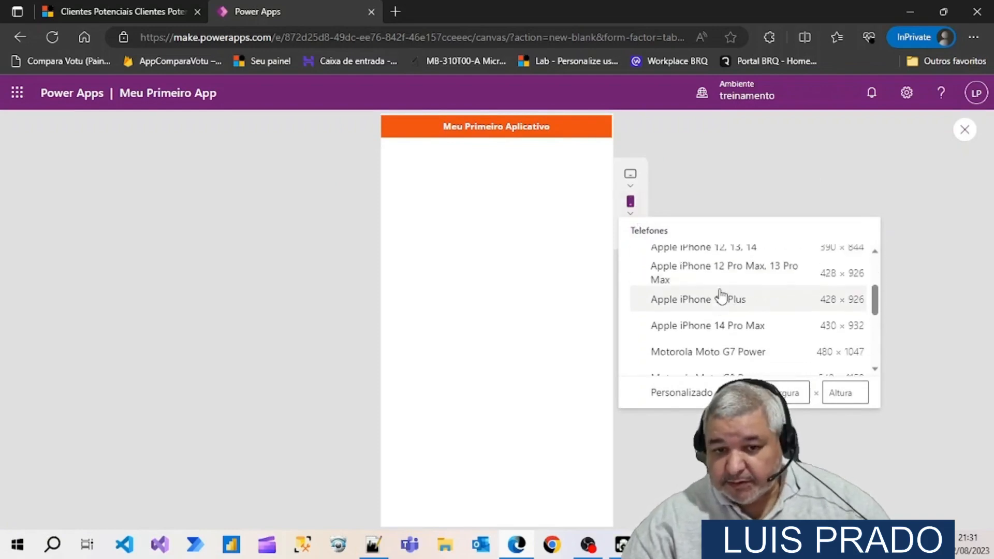
scroll(721, 295, "up", 3)
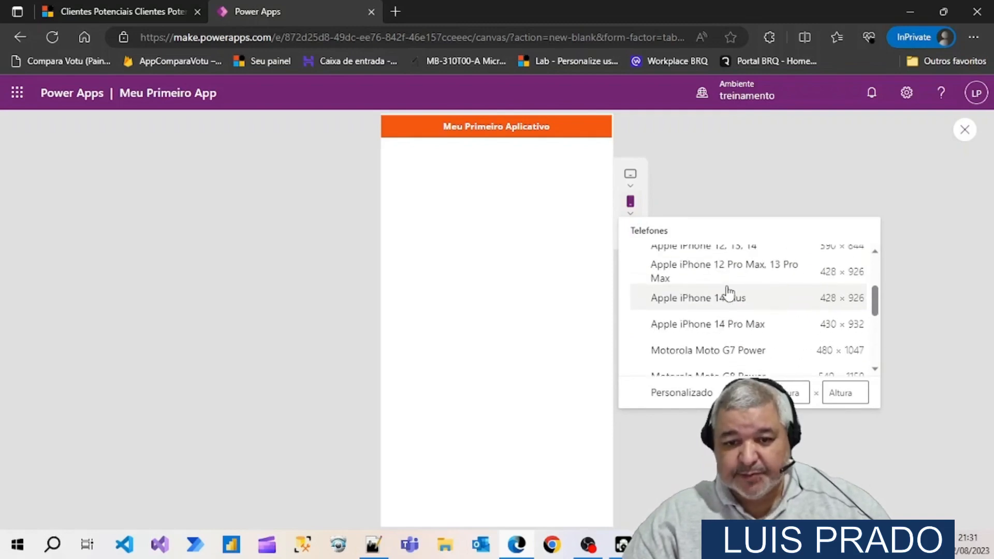
left_click(761, 327)
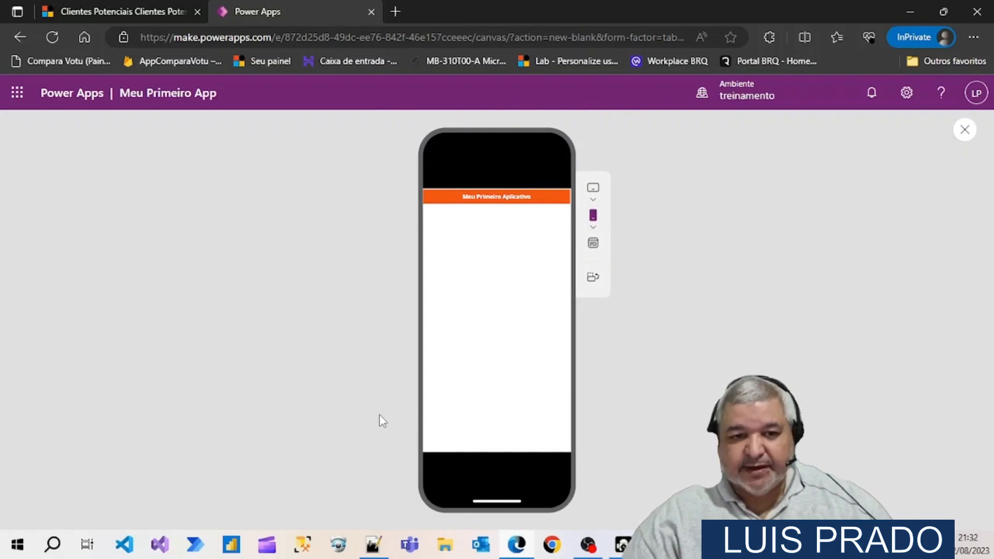
left_click(965, 132)
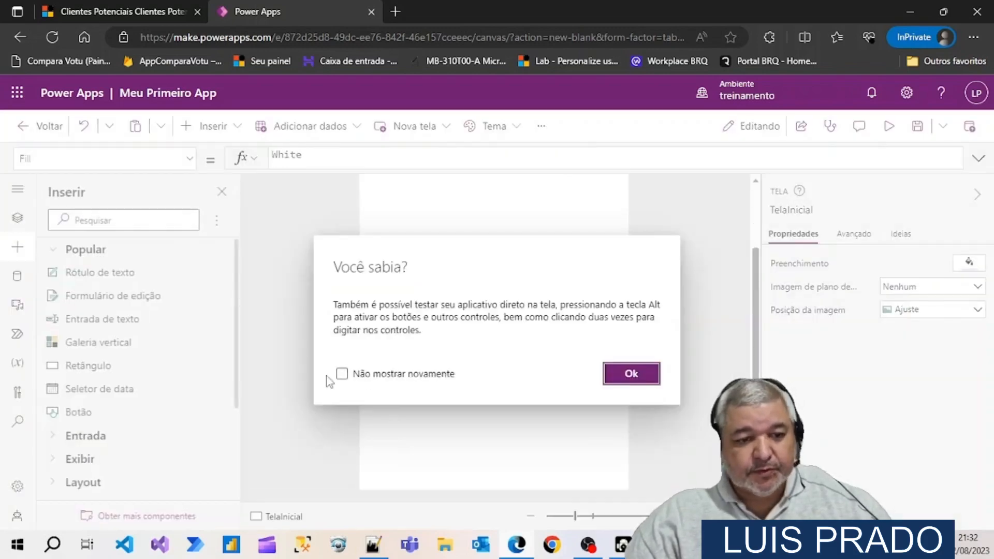
Dismiss the Você sabia? tip with the Não mostrar novamente option enabled
left_click(342, 375)
left_click(628, 381)
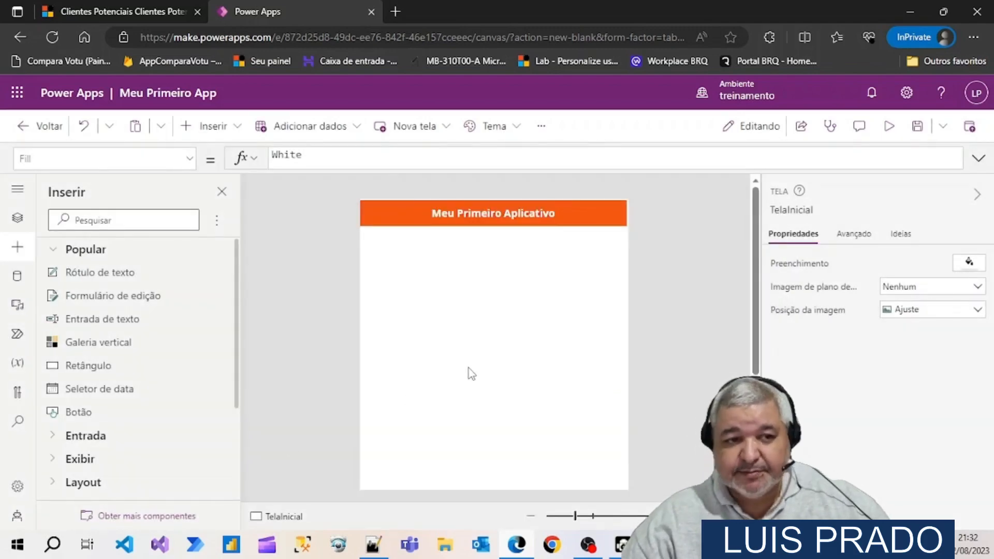
Insert an Imagem media control on TelaInicial and place it below the title label at about X 332, Y 244
left_click(234, 126)
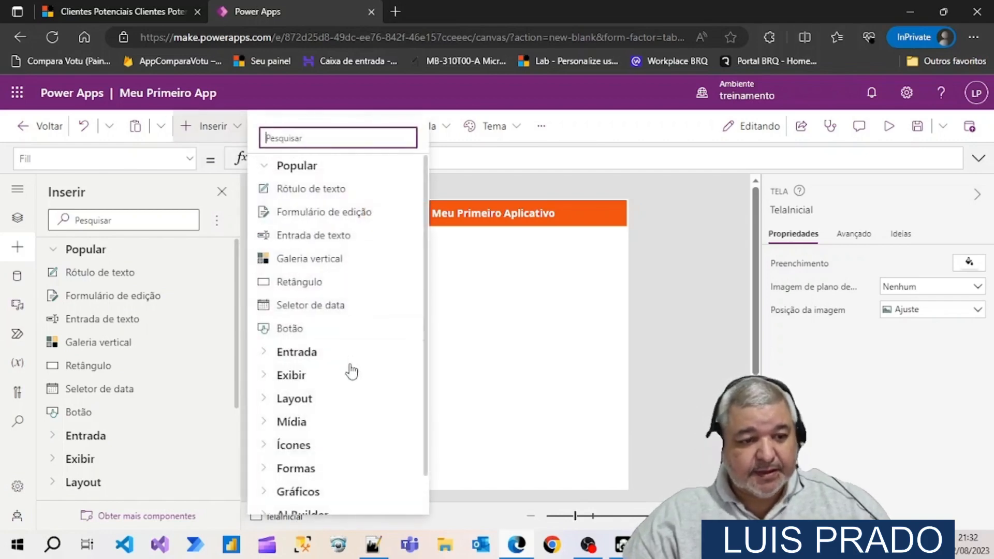
scroll(351, 371, "down", 1)
left_click(265, 384)
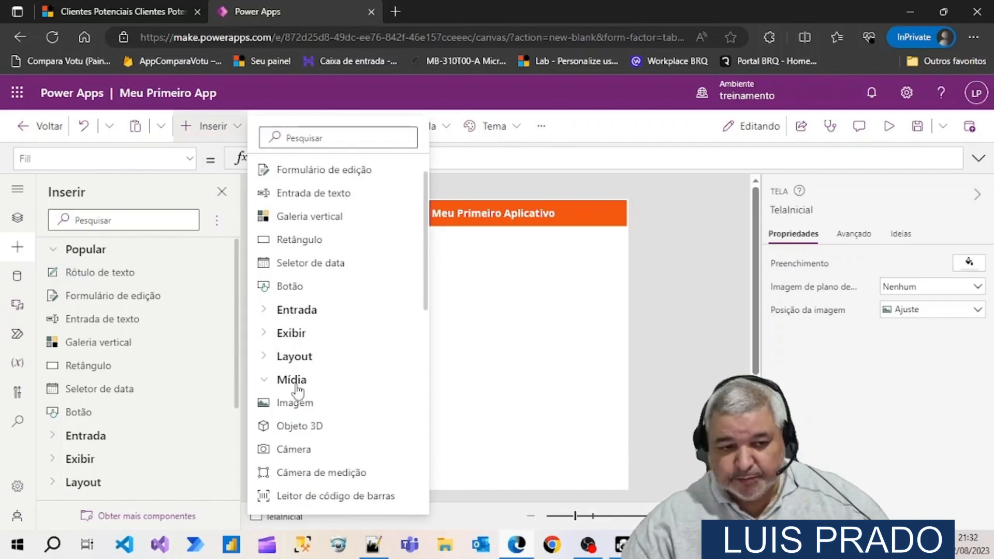
left_click(285, 407)
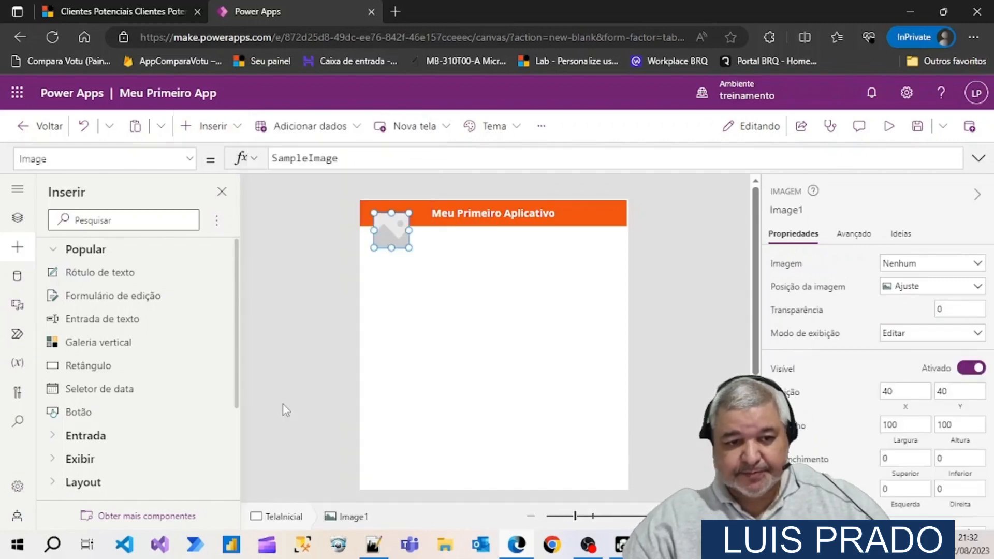
left_click_drag(385, 226, 484, 297)
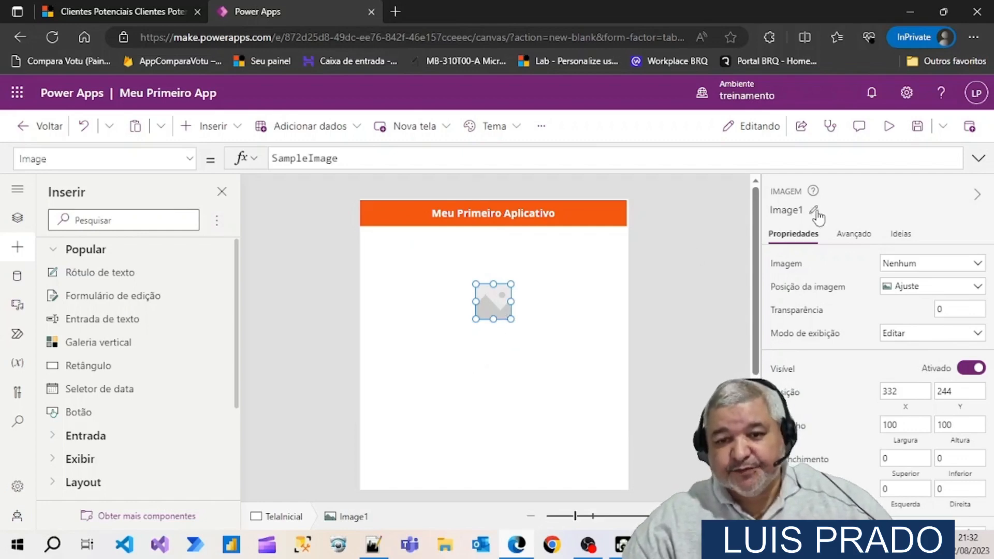
Rename the new image control to imgBackGround
left_click(816, 211)
key("BackSpace")
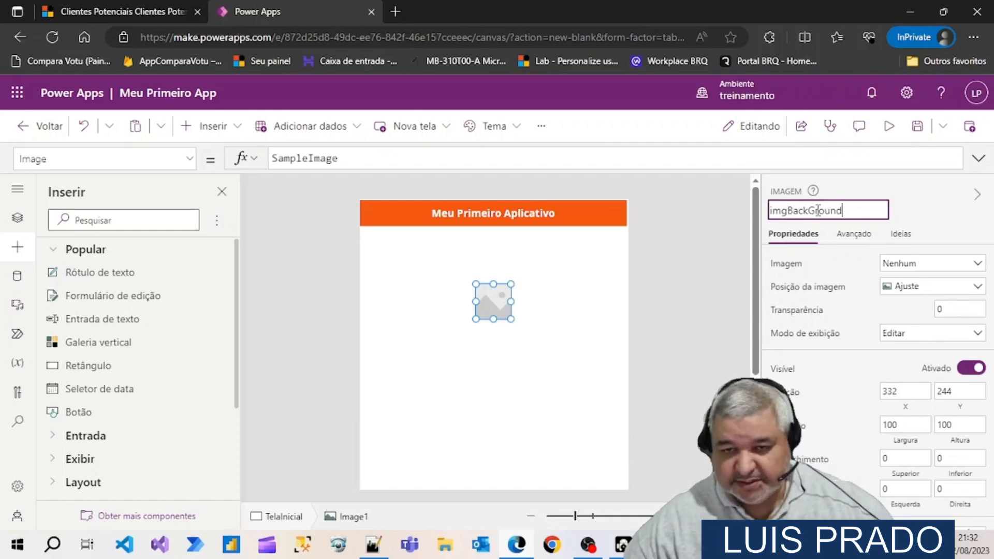
key("Return")
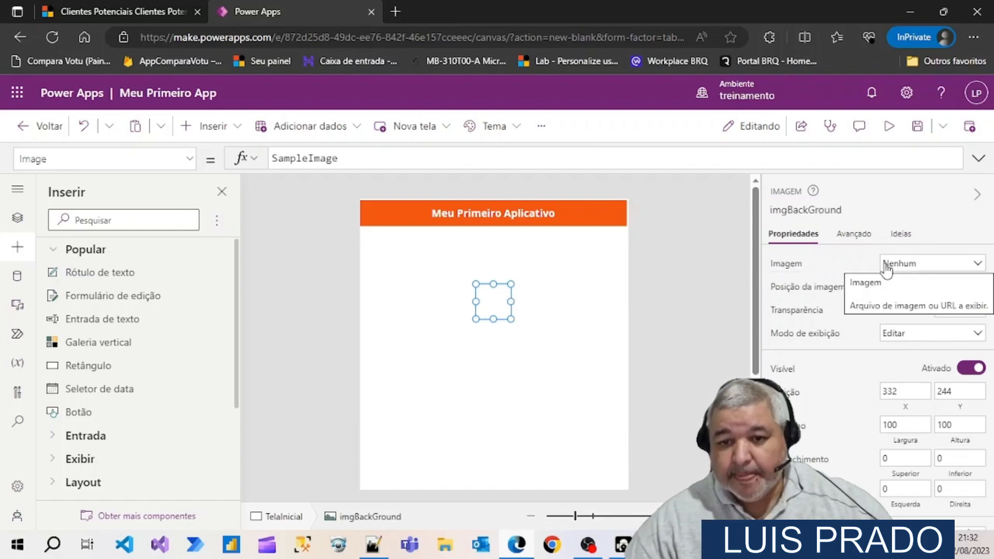
Upload the picture Fundo_Academia_Dynamics_II from the Imagens folder as the source of imgBackGround
left_click(978, 266)
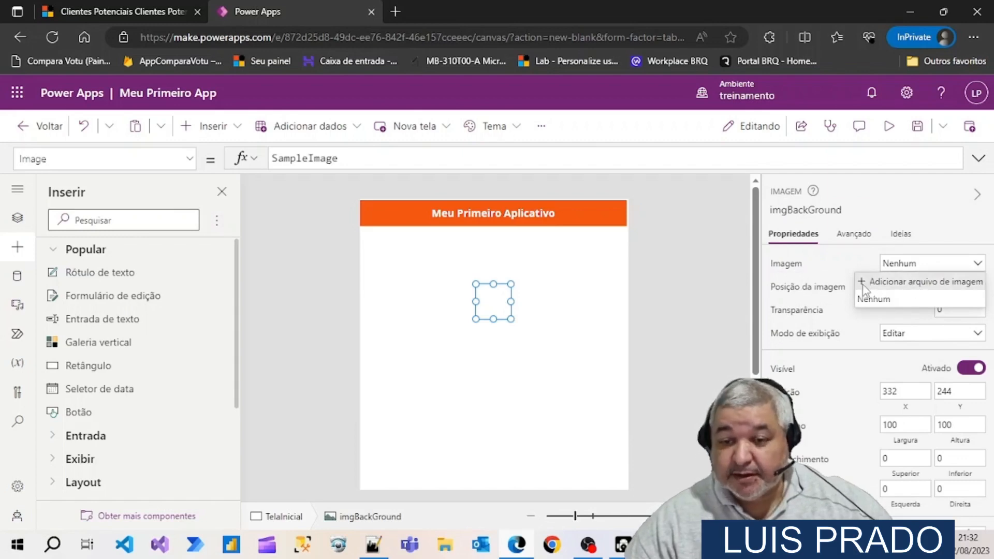
left_click(887, 285)
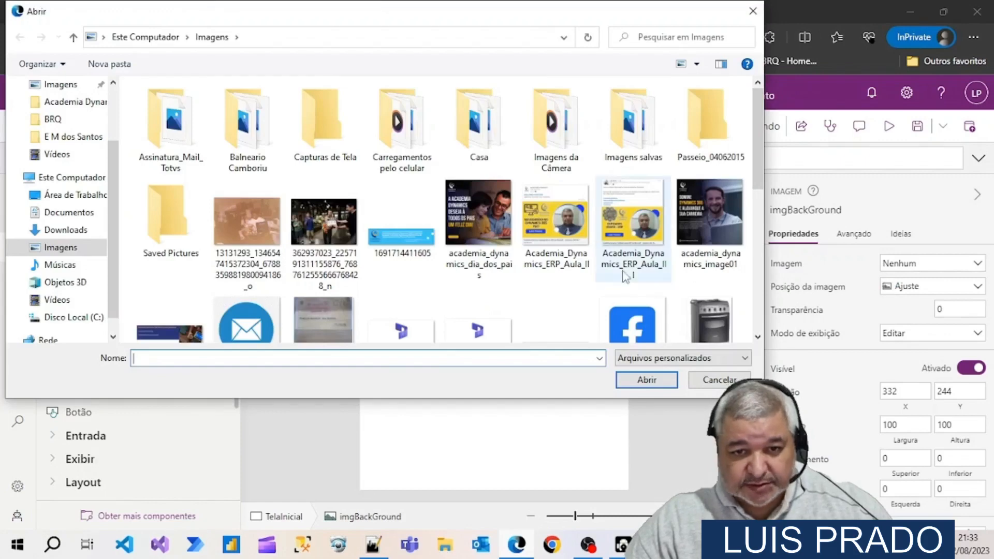
scroll(624, 275, "down", 3)
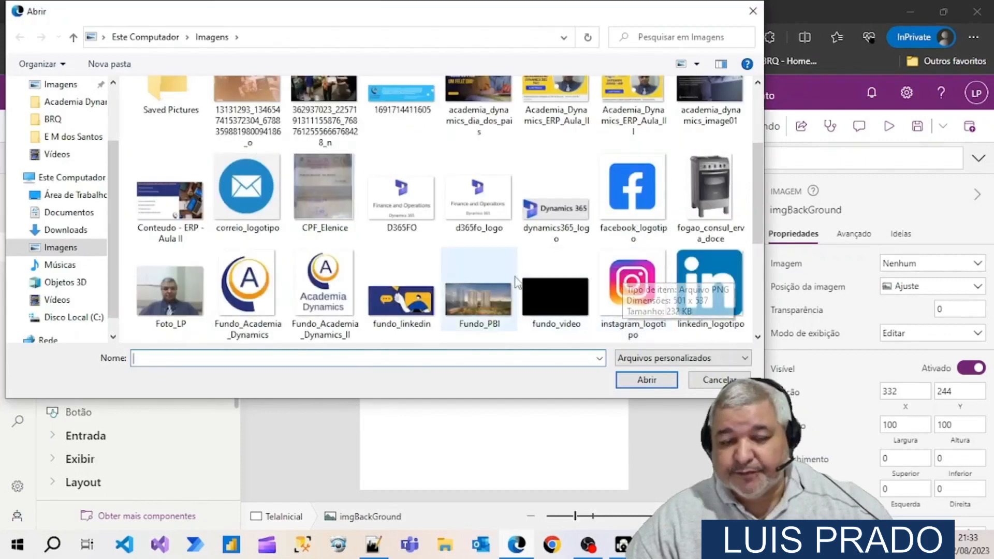
double_click(337, 283)
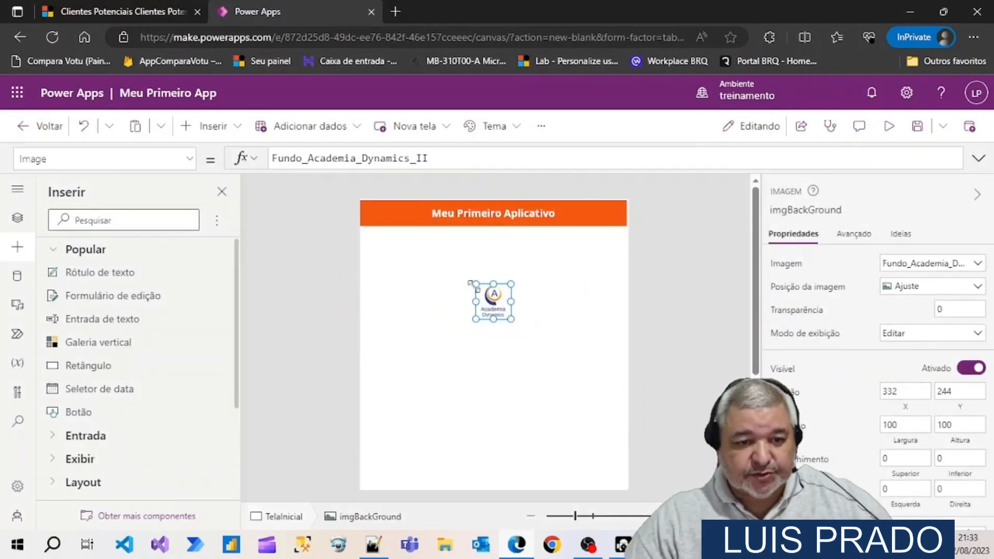
Enlarge imgBackGround to about 590 wide by 612 high and place it at about X 90, Y 175
left_click_drag(472, 284, 428, 246)
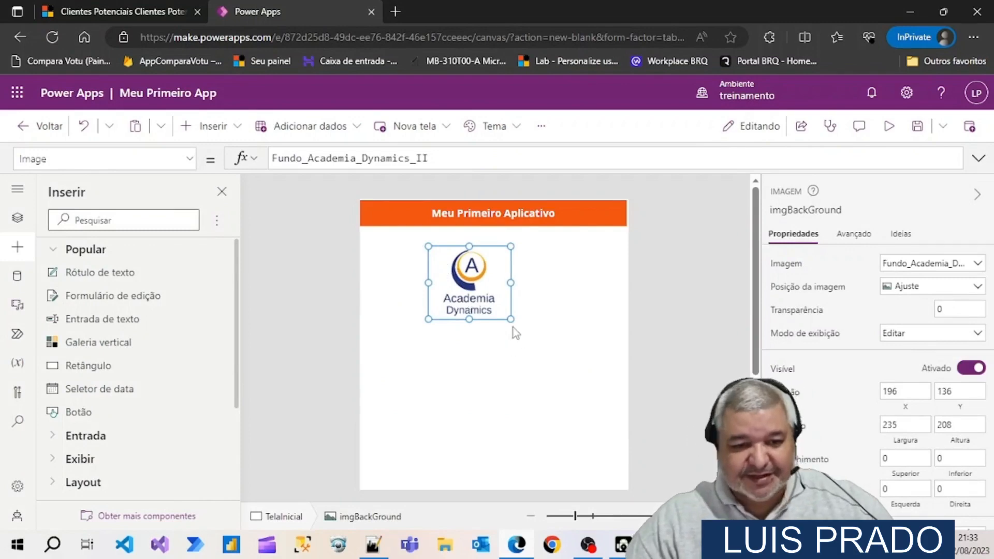
left_click_drag(510, 320, 557, 360)
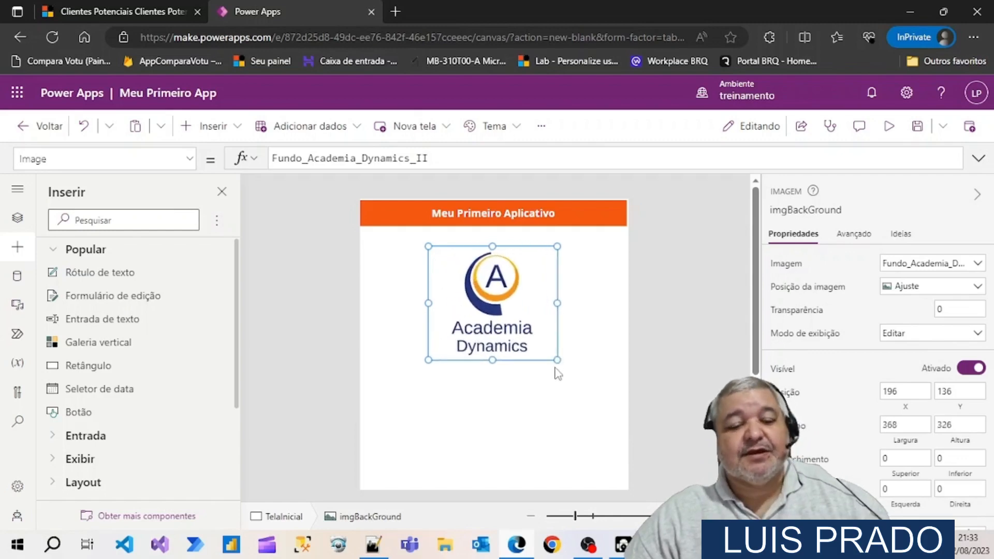
left_click(553, 383)
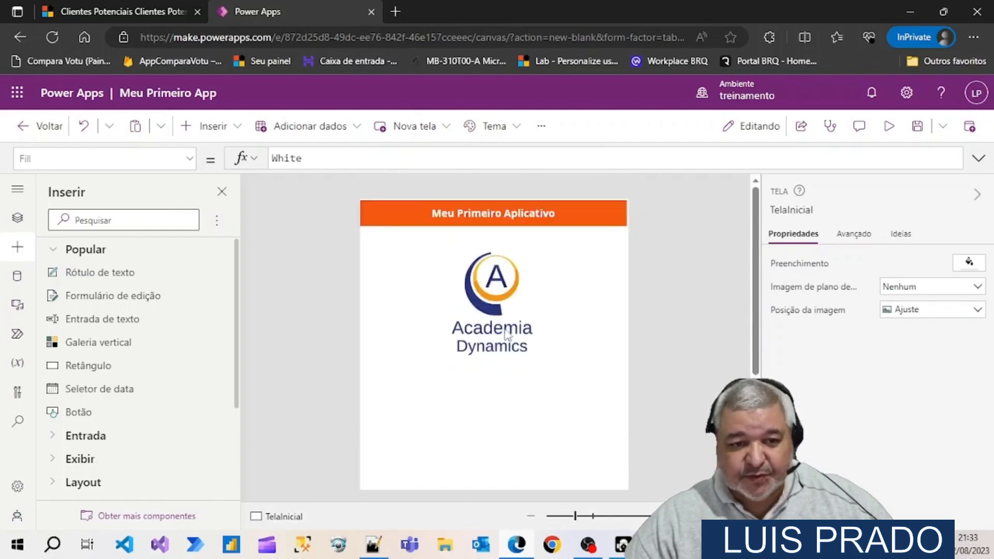
left_click(489, 299)
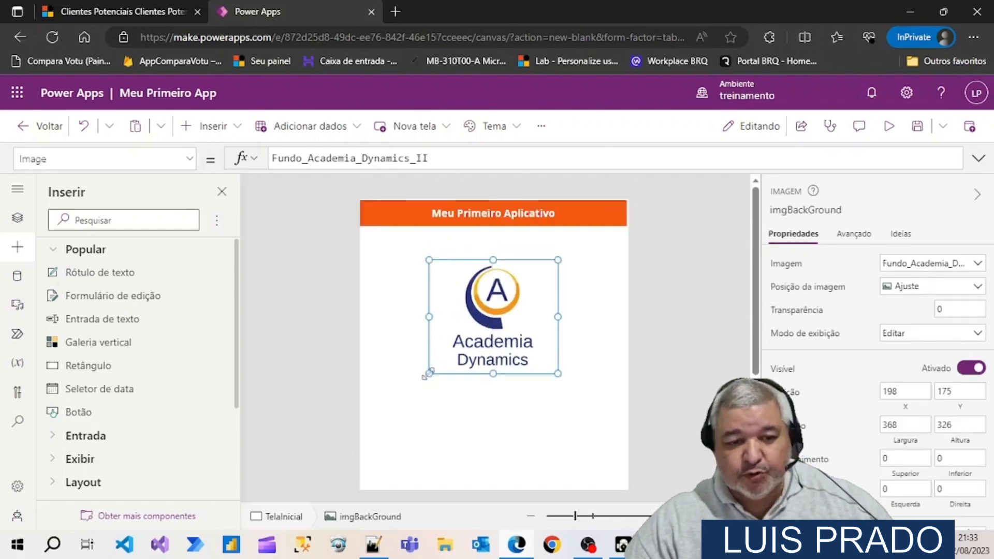
left_click_drag(415, 395, 391, 442)
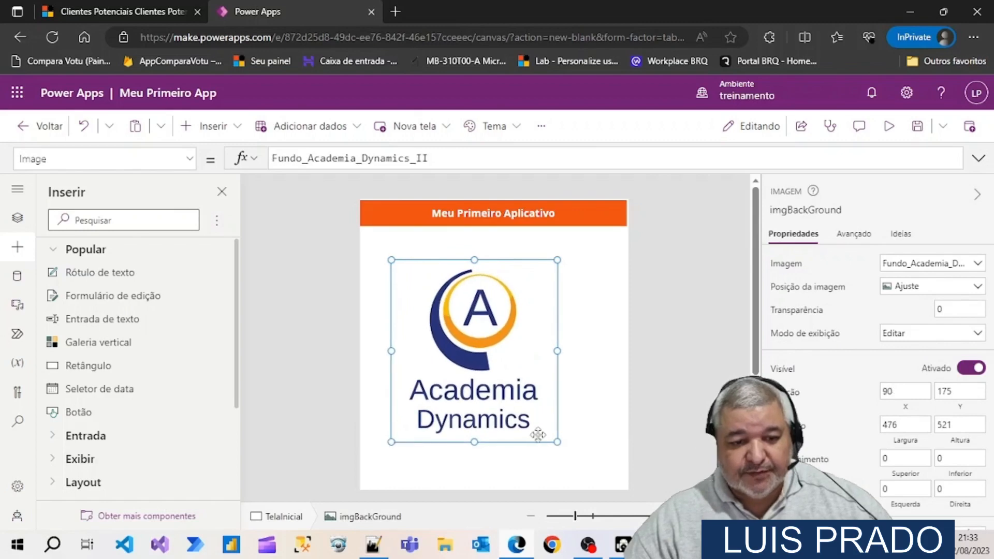
left_click_drag(557, 442, 599, 474)
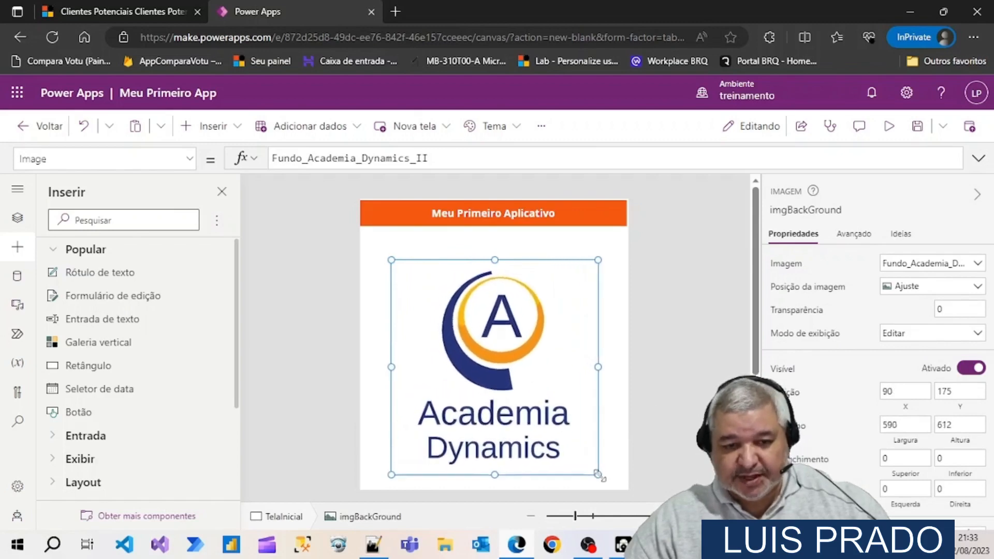
Reposition imgBackGround so it is centred horizontally just below the title label, at about X 86, and deselect it
scroll(675, 393, "down", 3)
left_click_drag(495, 239, 511, 303)
scroll(538, 324, "up", 3)
scroll(588, 339, "down", 3)
scroll(671, 350, "up", 3)
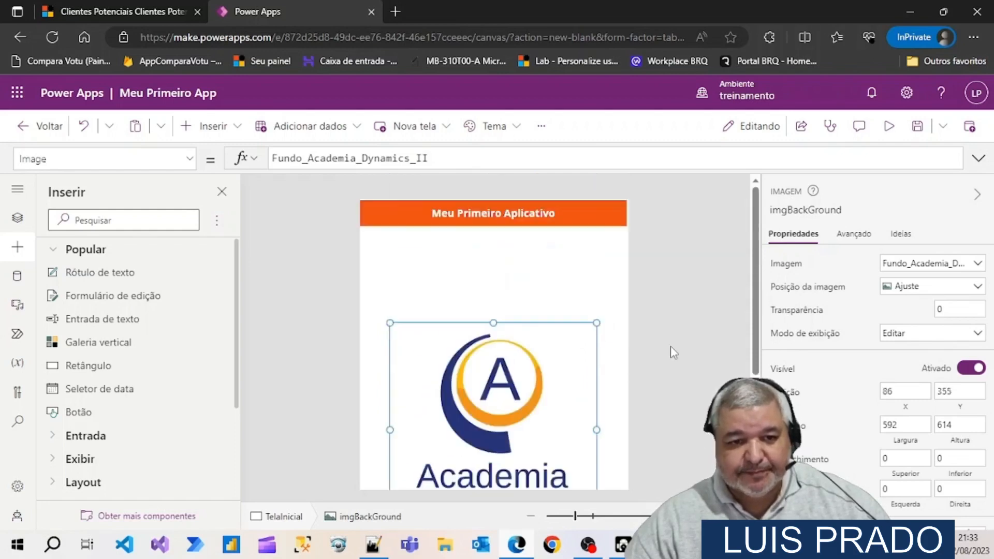
left_click_drag(491, 360, 492, 290)
left_click(671, 303)
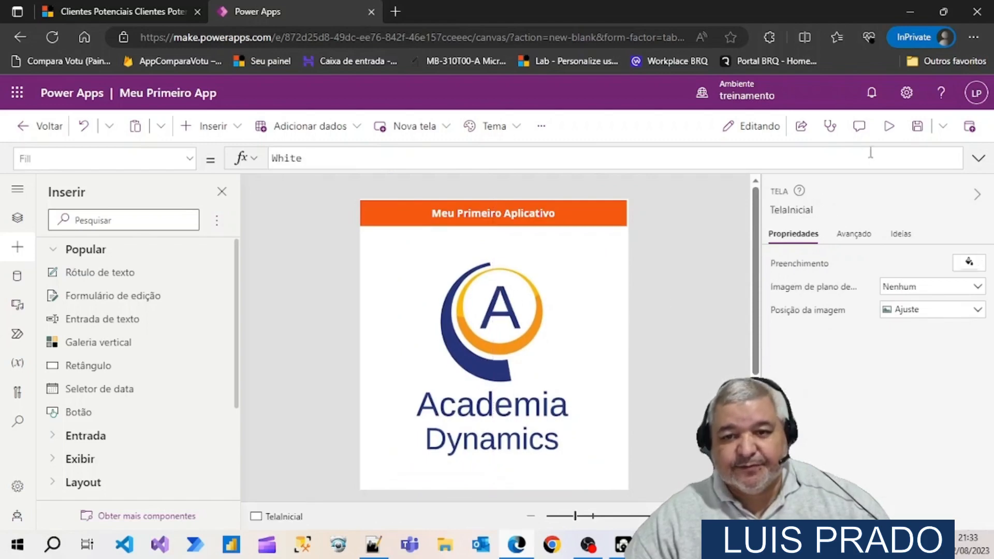
Preview the app with the logo image on the phone screen and close the preview
left_click(891, 130)
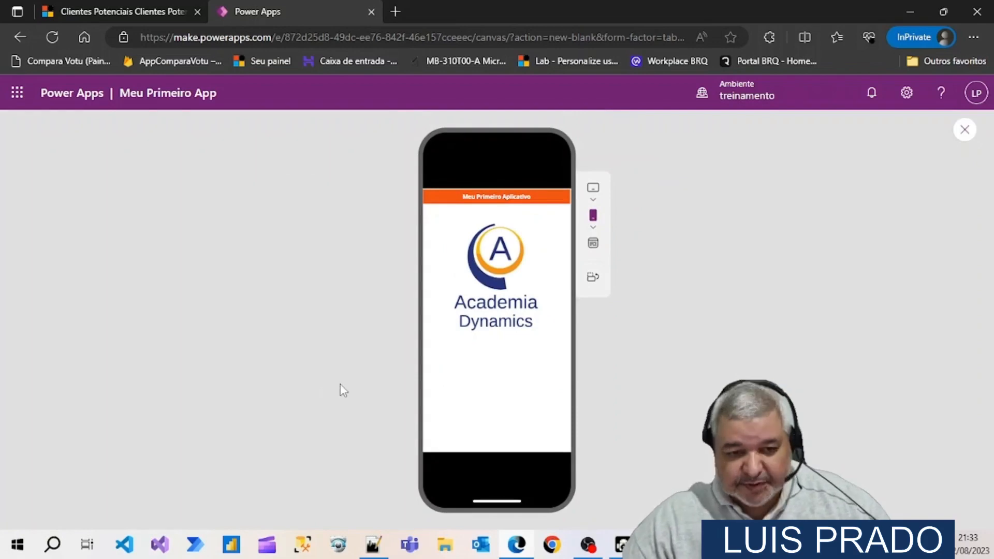
left_click(964, 130)
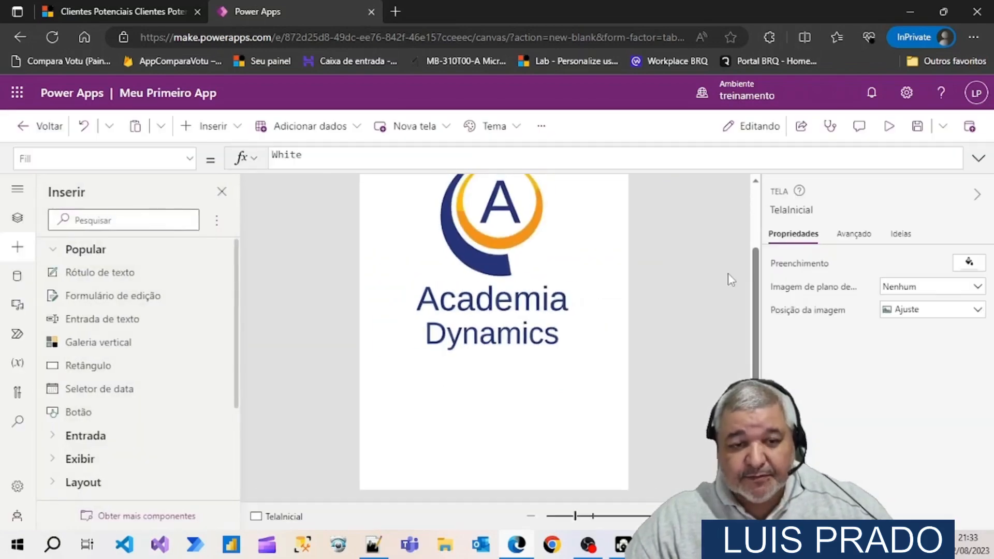
scroll(678, 365, "up", 1)
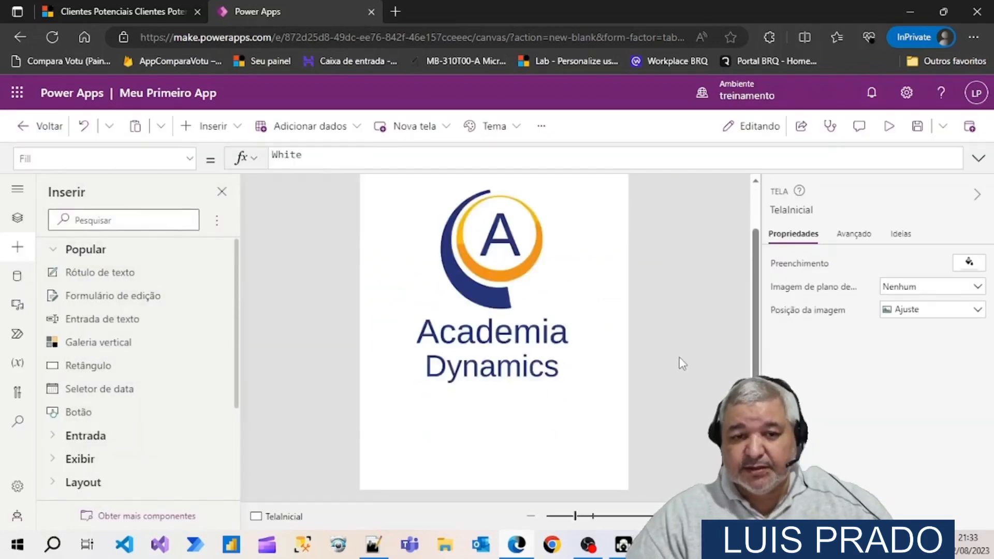
scroll(678, 357, "up", 2)
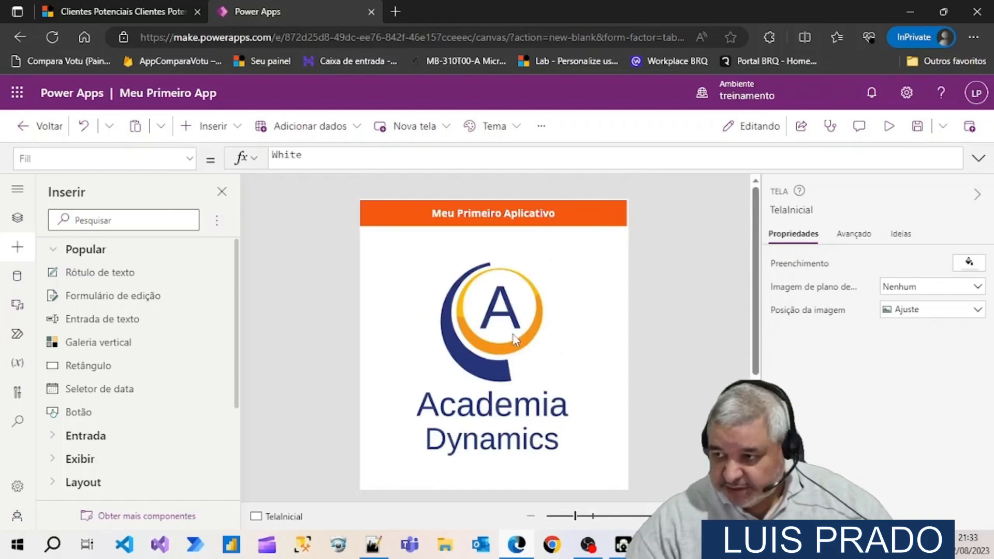
scroll(516, 339, "down", 4)
scroll(515, 339, "down", 2)
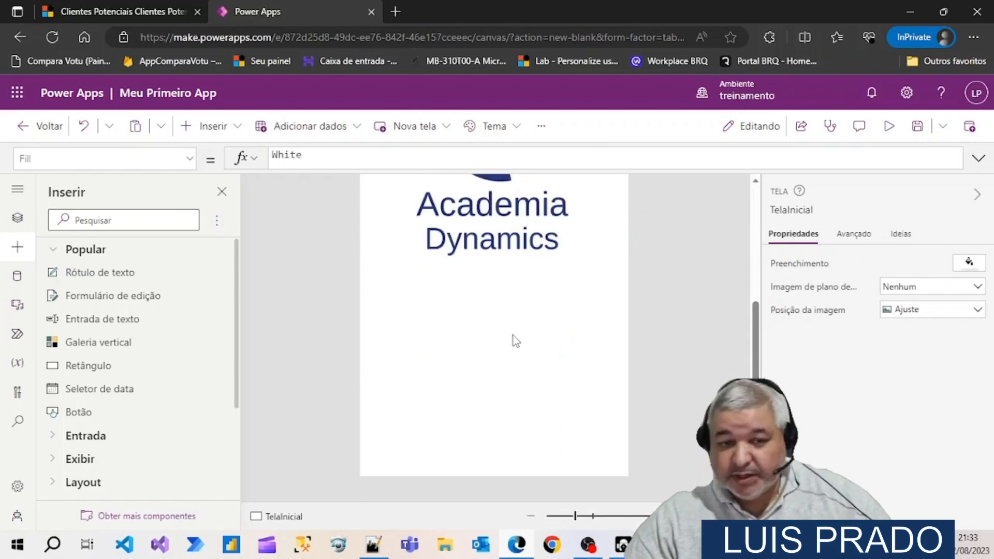
scroll(513, 335, "up", 2)
scroll(514, 335, "down", 2)
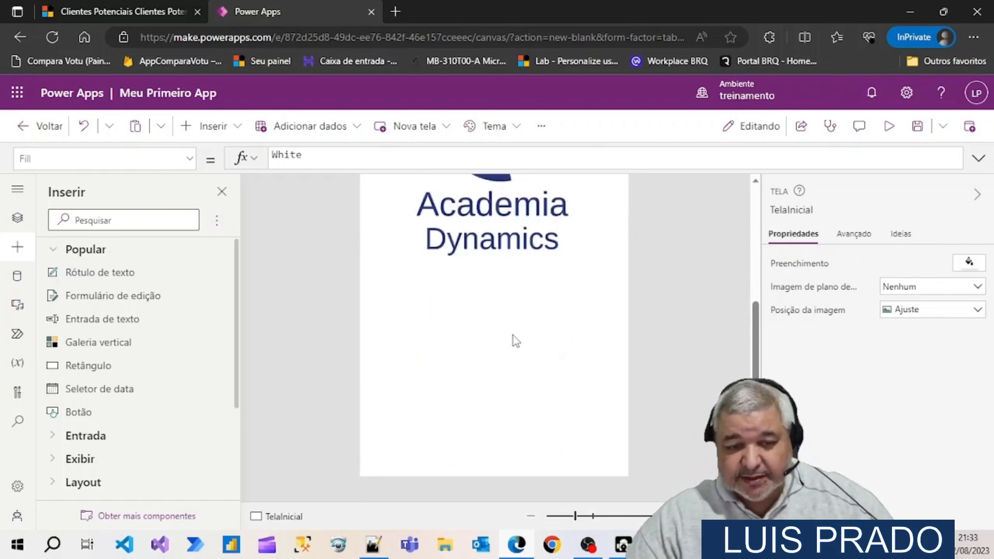
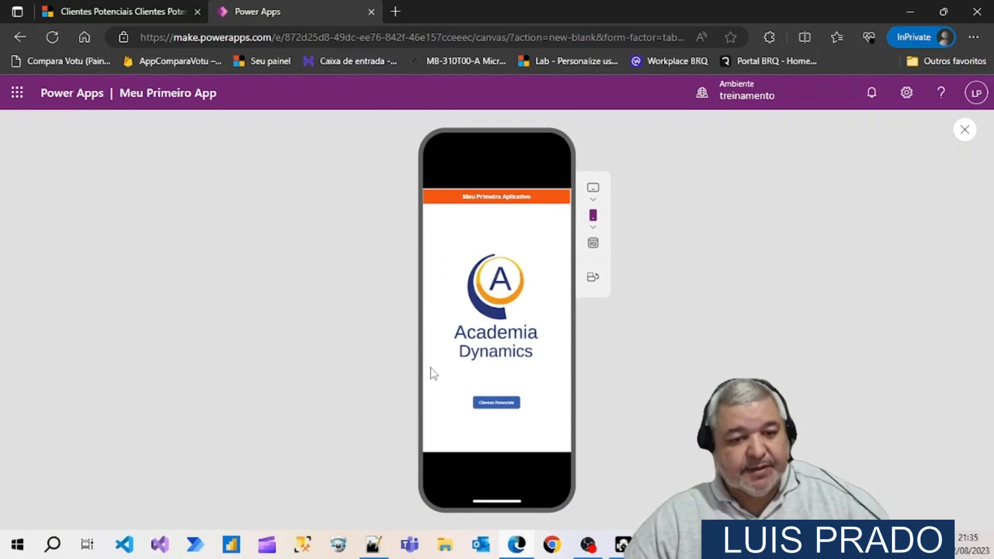
Preview the app on the phone screen, try the Clientes Potenciais button and close the preview
left_click(973, 134)
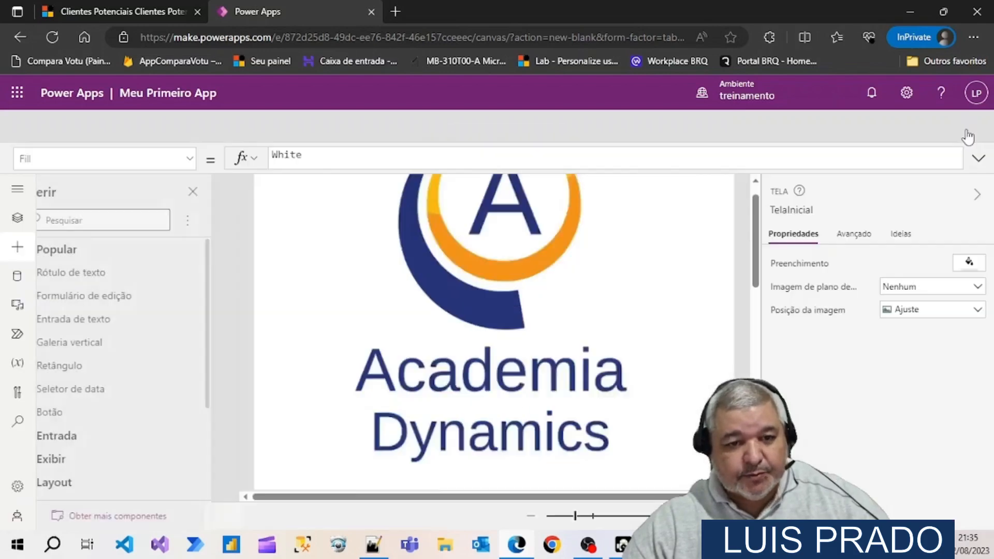
left_click(894, 134)
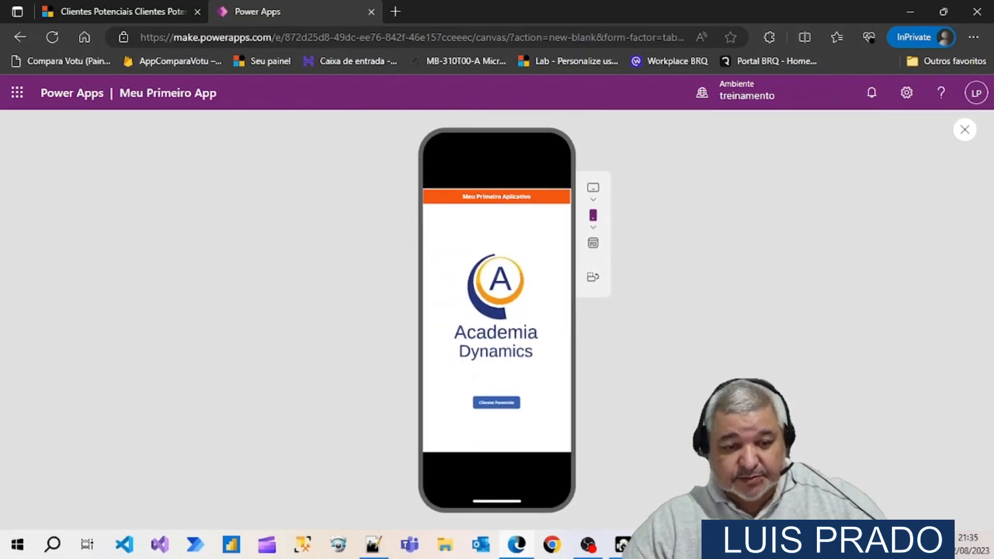
left_click(492, 409)
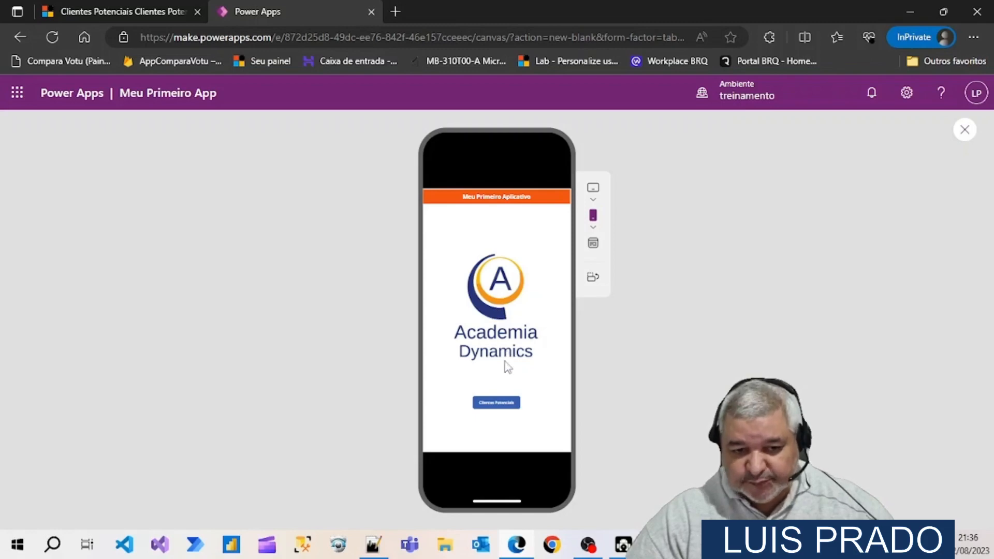
left_click(492, 407)
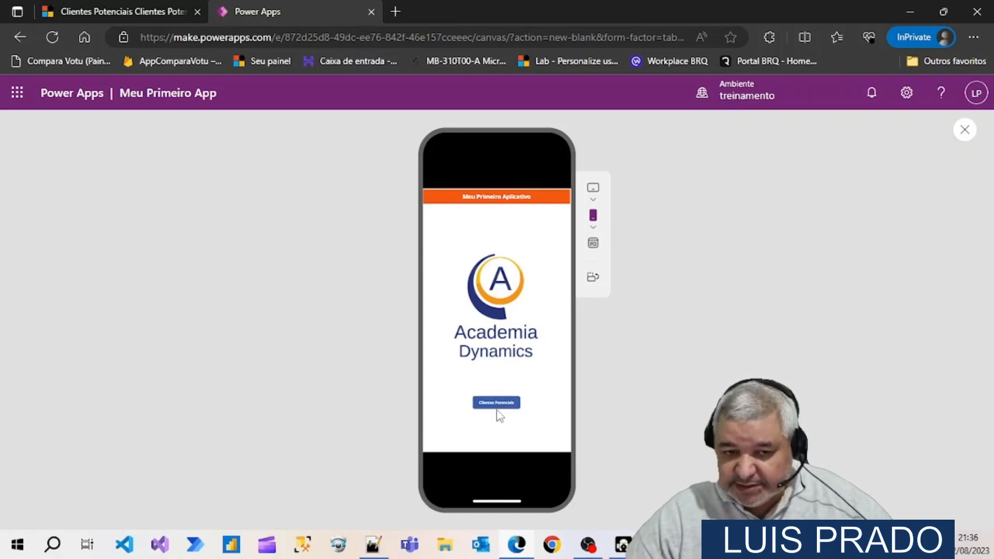
left_click(964, 130)
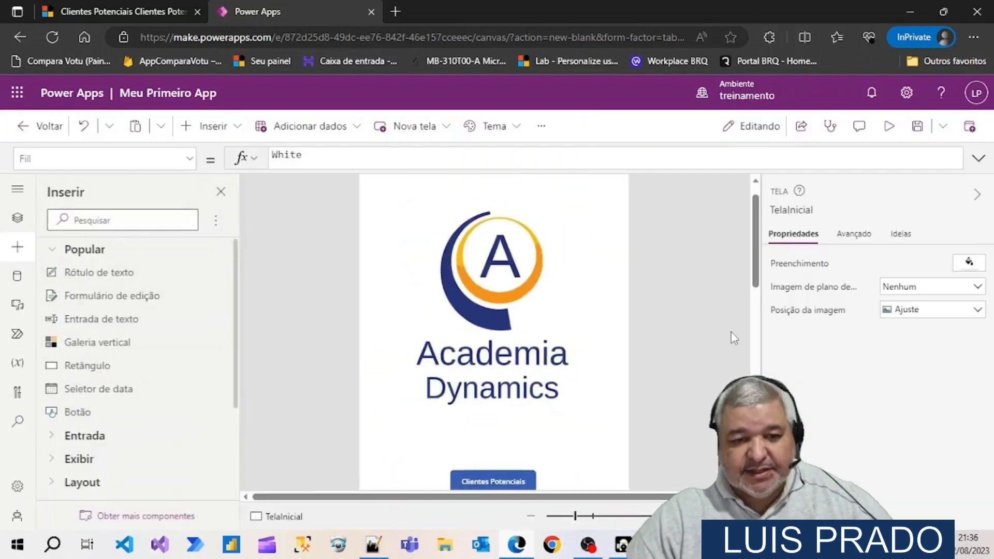
scroll(661, 367, "down", 3)
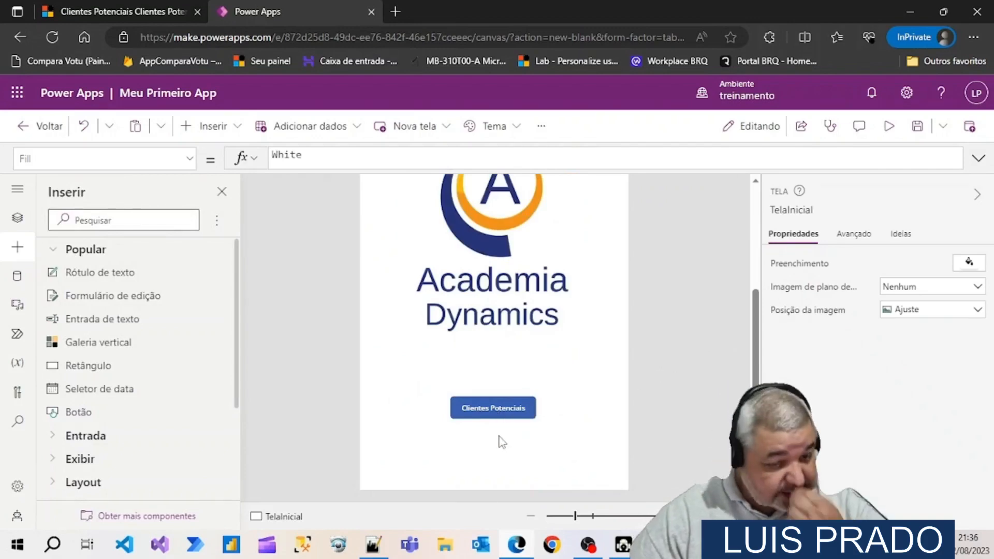
scroll(502, 441, "up", 1)
scroll(502, 441, "up", 2)
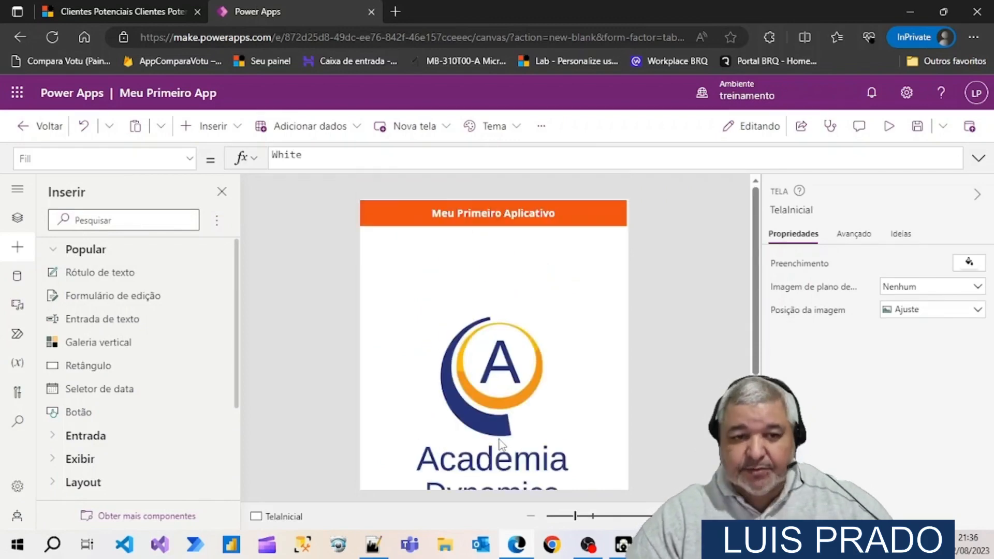
scroll(500, 444, "down", 2)
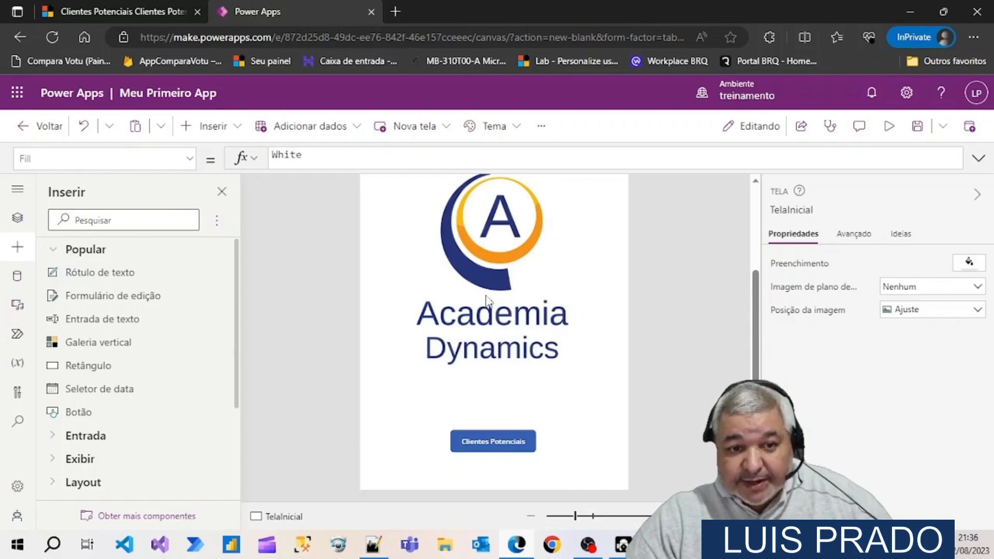
Add a new screen to the app using the Em branco layout
left_click(17, 217)
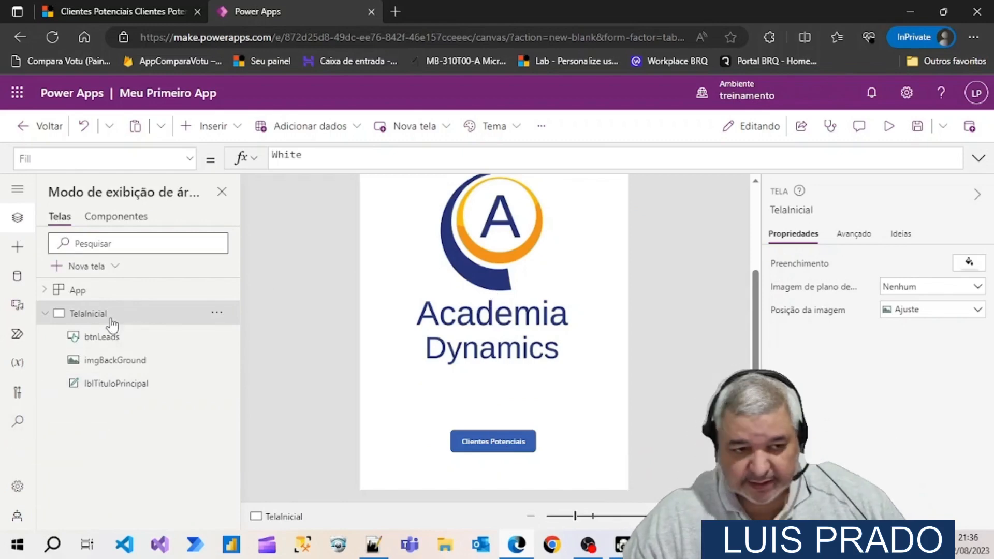
left_click(216, 312)
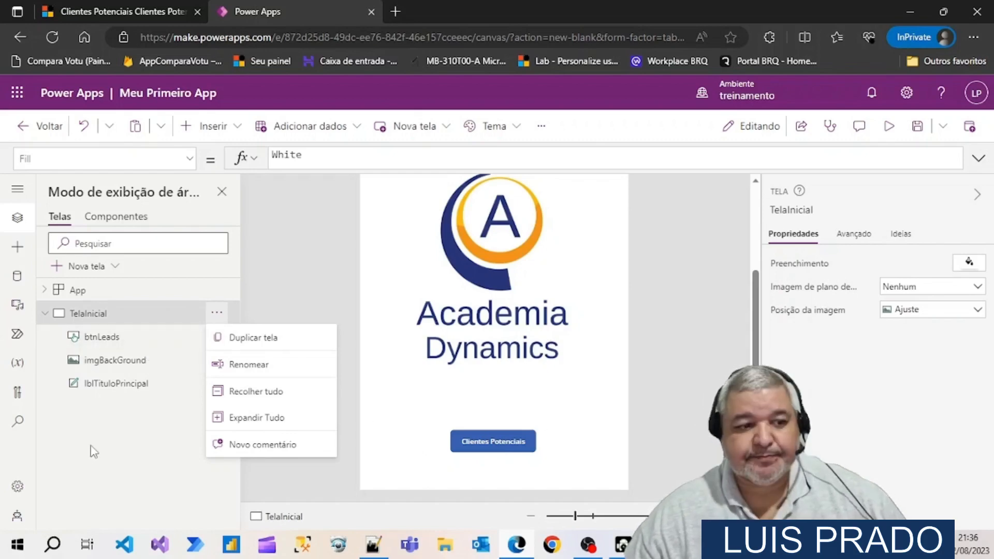
left_click(88, 451)
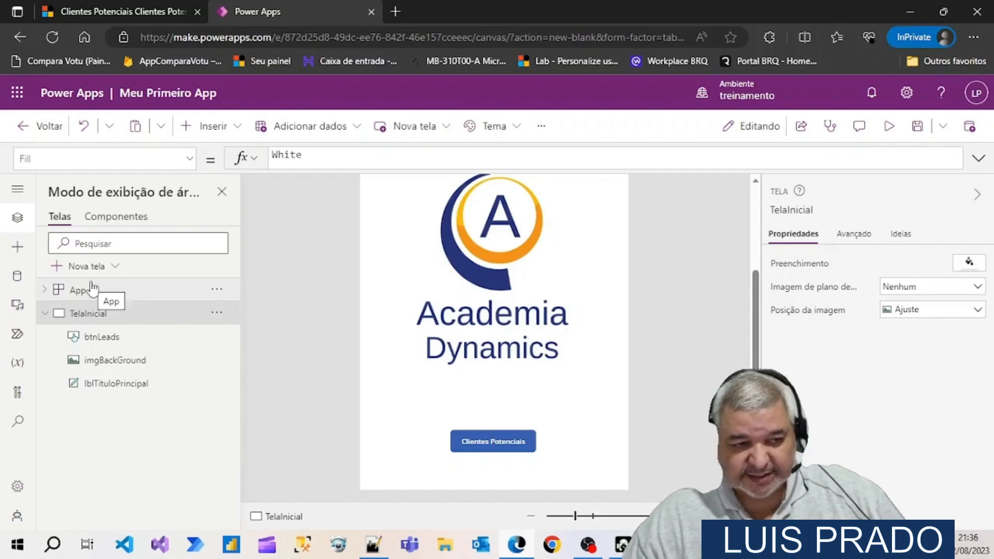
left_click(118, 267)
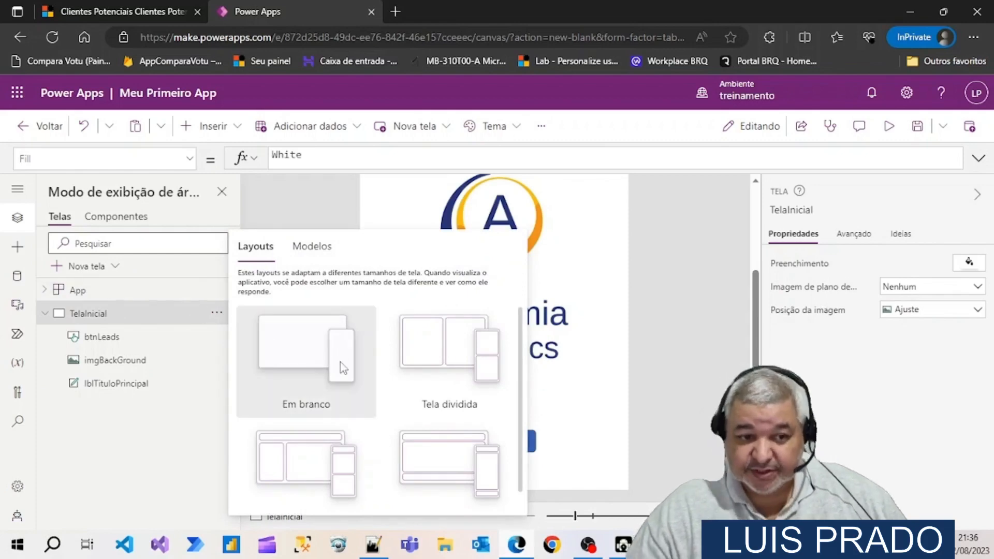
scroll(341, 363, "down", 1)
scroll(343, 369, "up", 1)
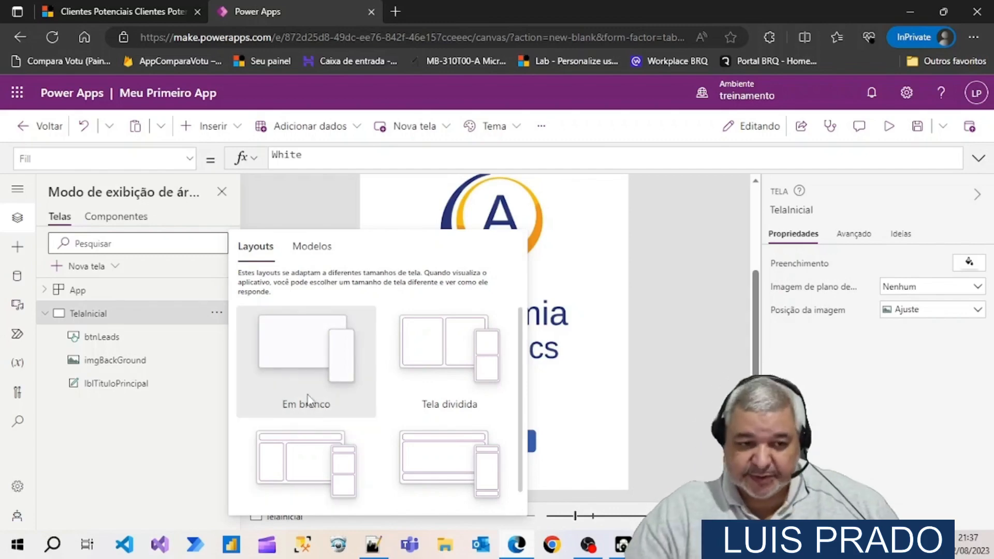
left_click(291, 369)
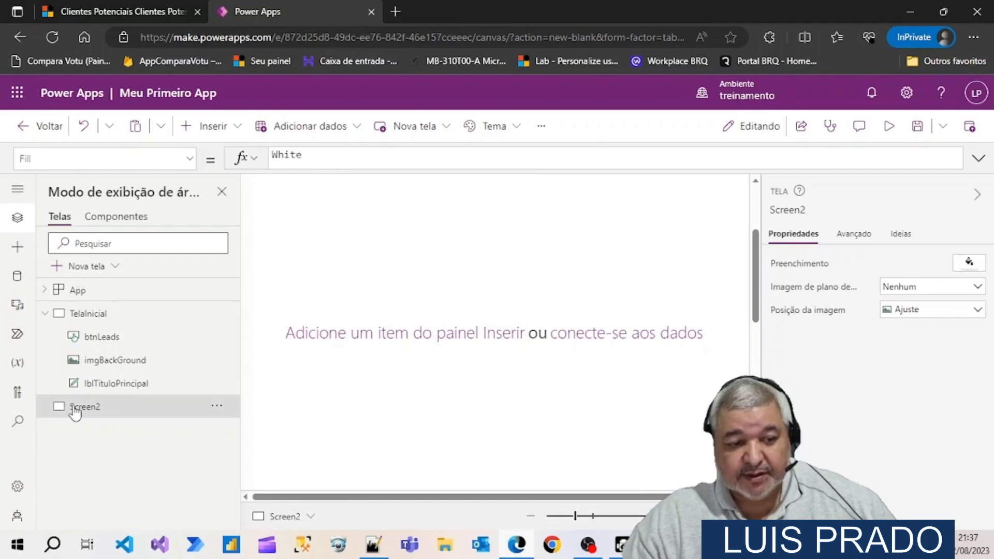
Rename the new blank screen as TelaLeads
left_click(216, 406)
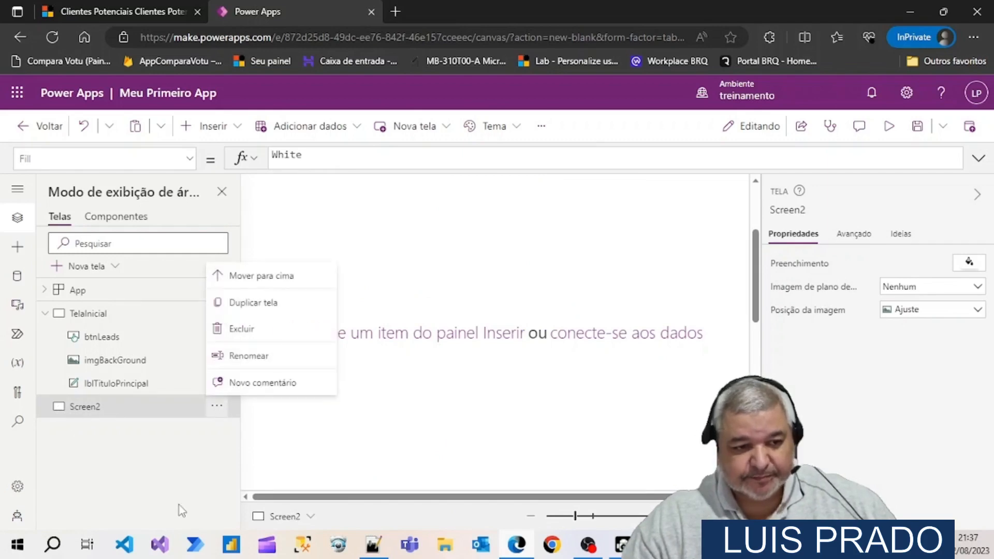
left_click(262, 362)
type("Tela")
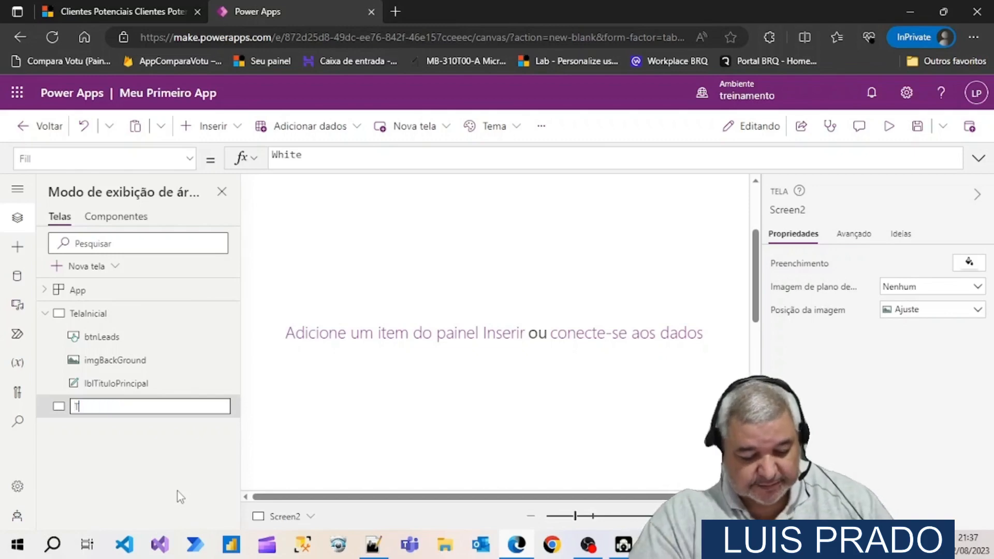
key("BackSpace")
key("BackSpace")
key("BackSpace")
type("elaCliente")
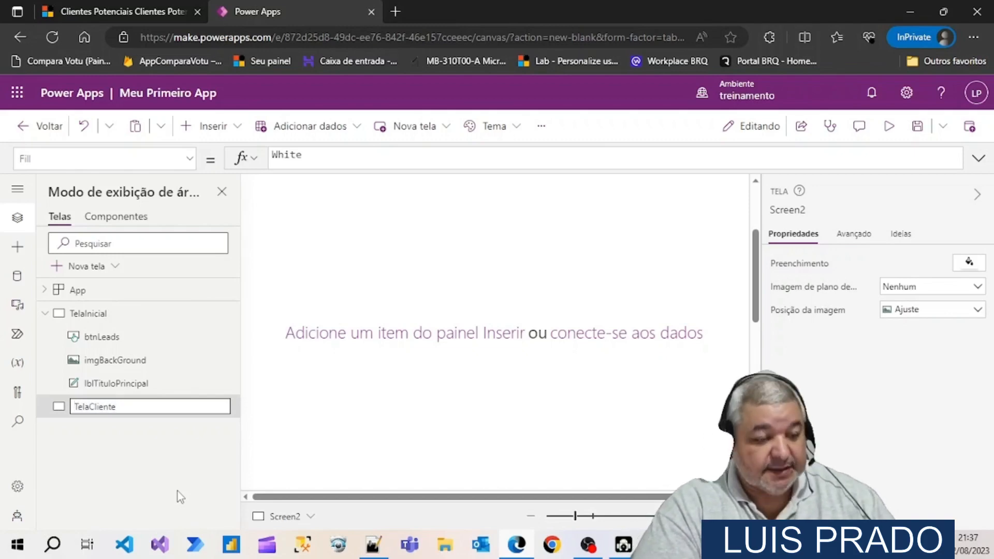
type("Potencial")
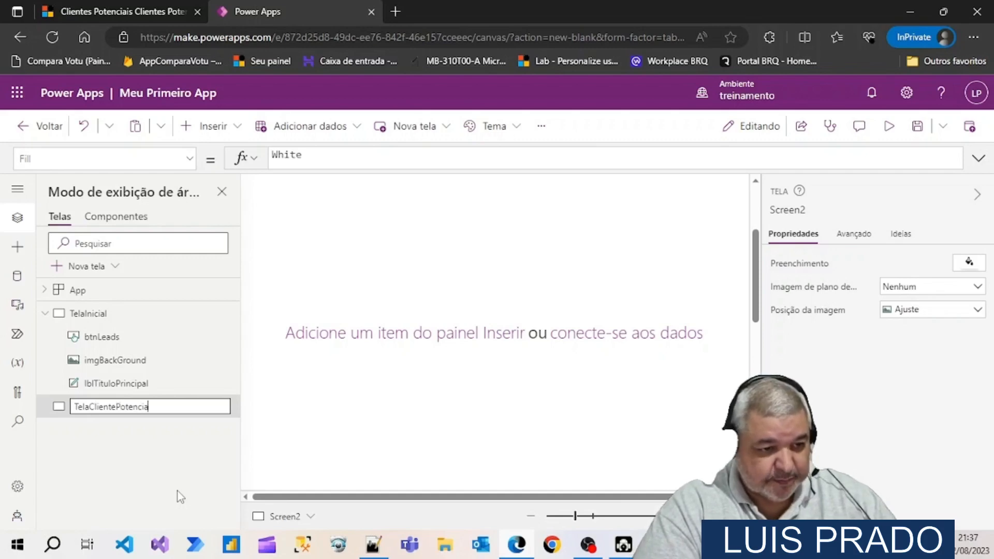
key("BackSpace")
key("BackSpace")
key("BackSpace")
key("BackSpace")
key("BackSpace")
key("BackSpace")
key("BackSpace")
key("BackSpace")
key("BackSpace")
key("BackSpace")
key("BackSpace")
key("BackSpace")
key("BackSpace")
key("BackSpace")
key("BackSpace")
key("BackSpace")
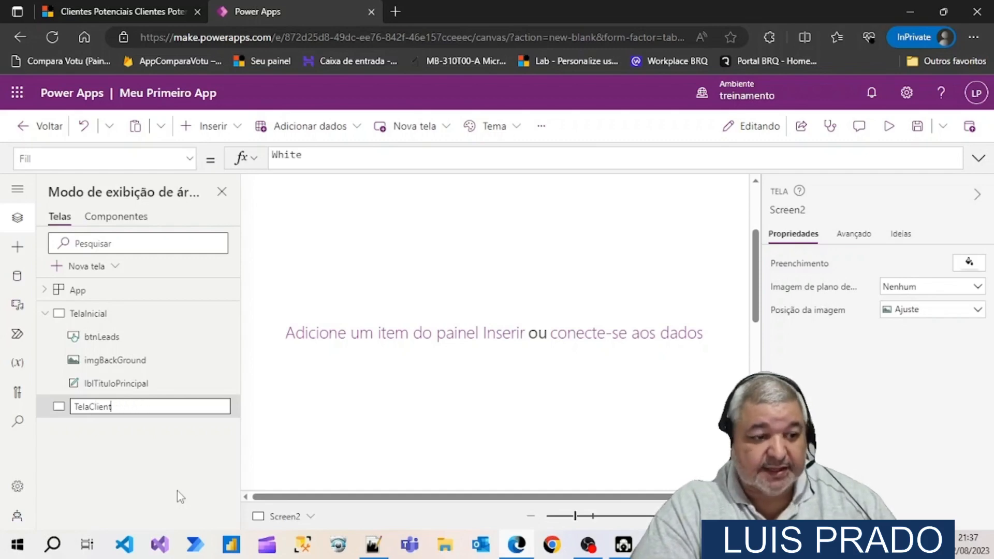
type("Lead")
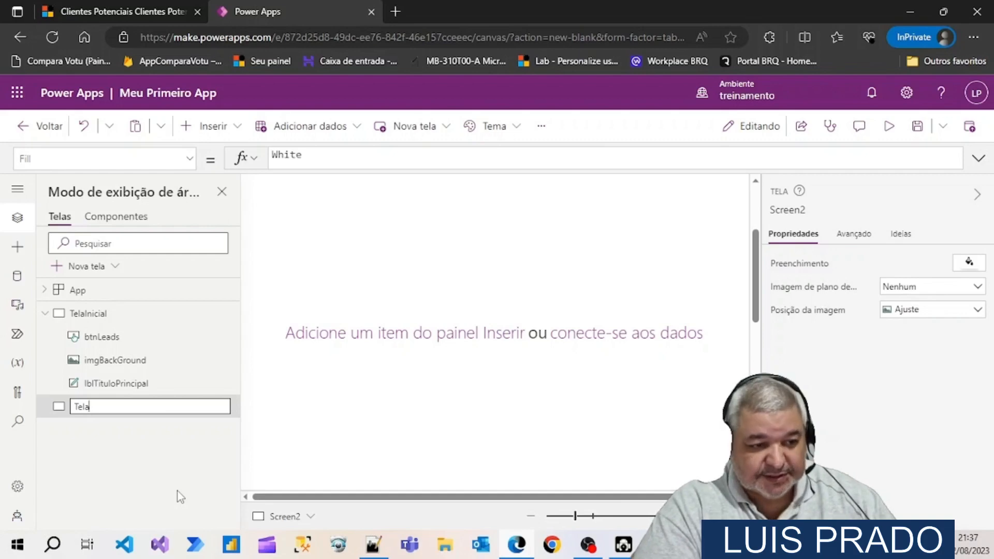
type("s")
key("Return")
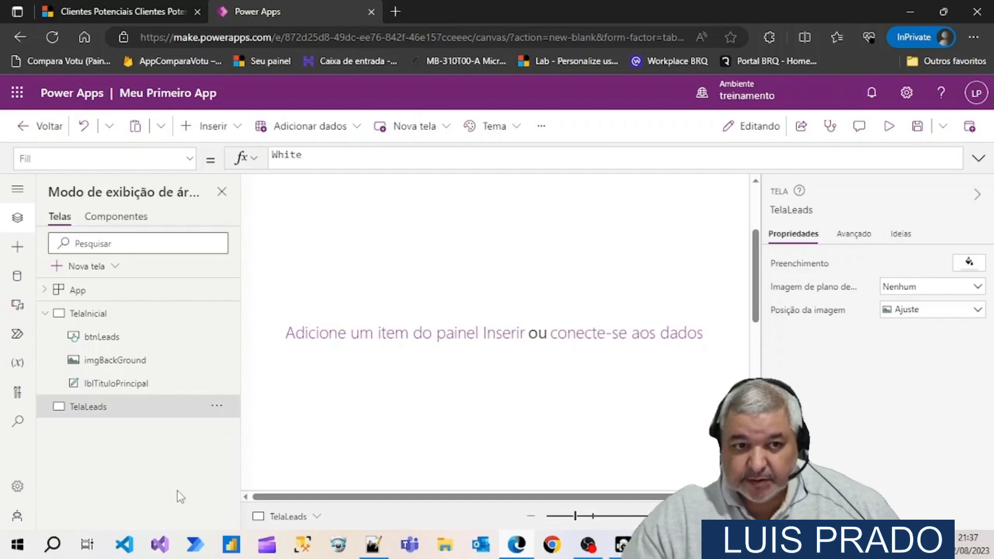
Display the app's data sources and open the selection of sources that can be added
left_click(17, 285)
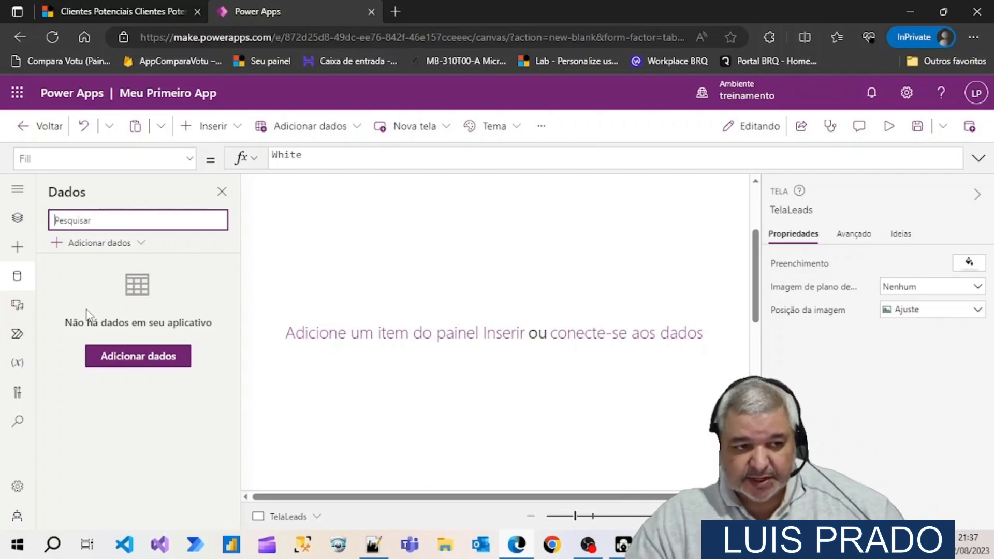
left_click(141, 243)
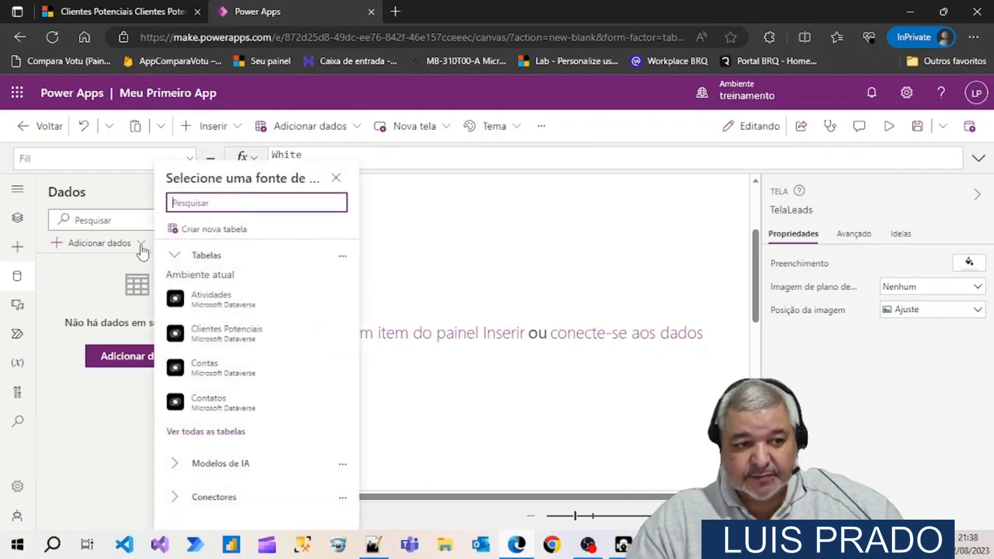
left_click(99, 280)
left_click(119, 361)
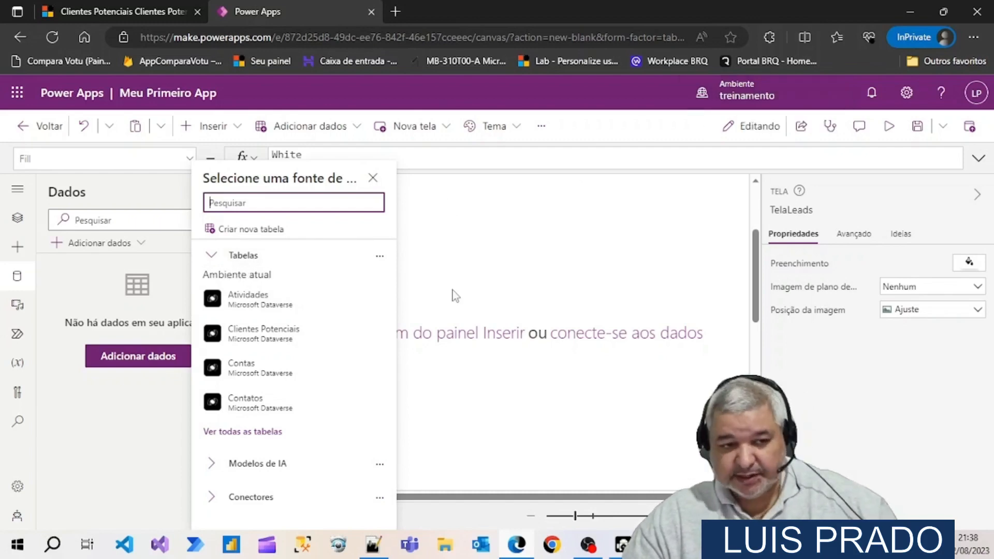
Examine the AI models and the connectors offered as data sources, including Office 365 Outlook, SharePoint and SQL Server, and collapse both groups
left_click(212, 256)
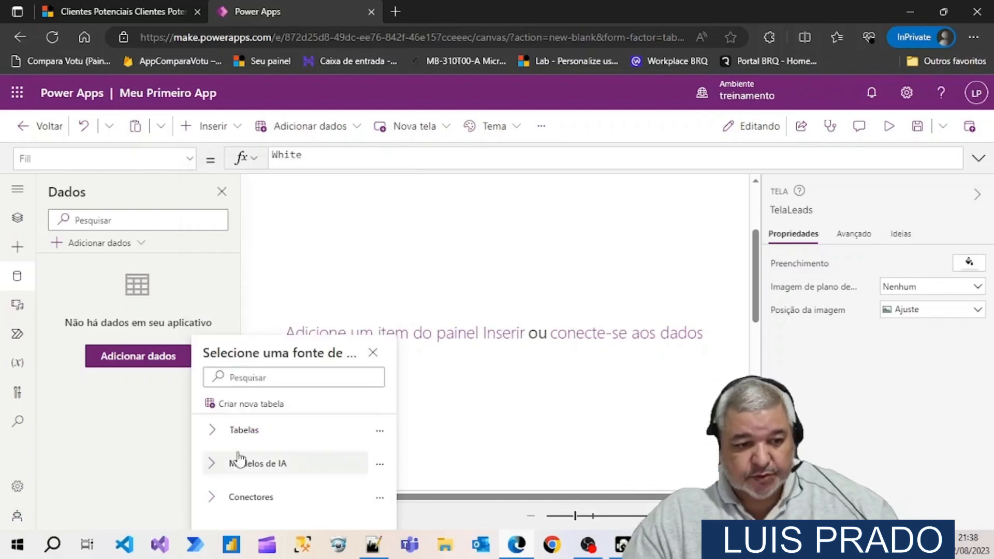
left_click(216, 469)
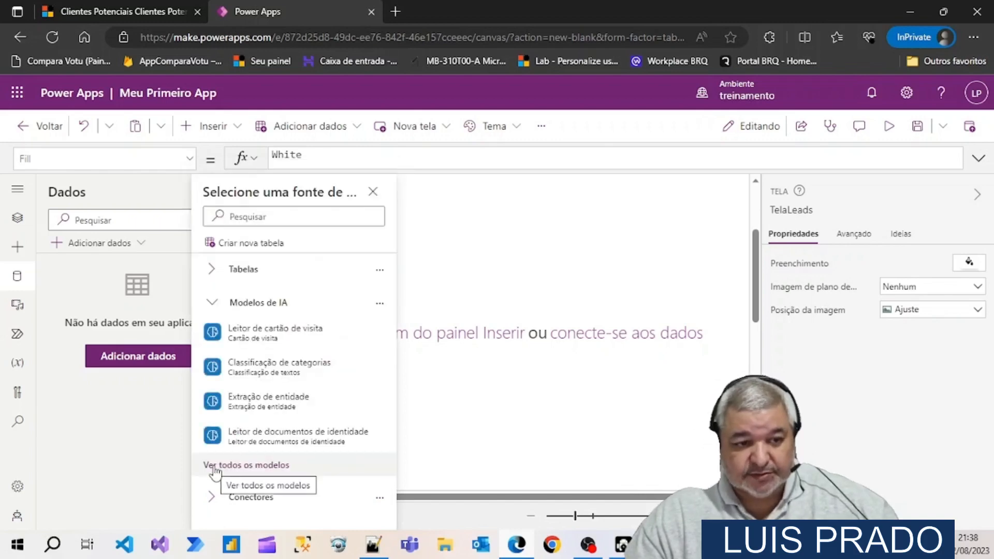
mouse_move(255, 343)
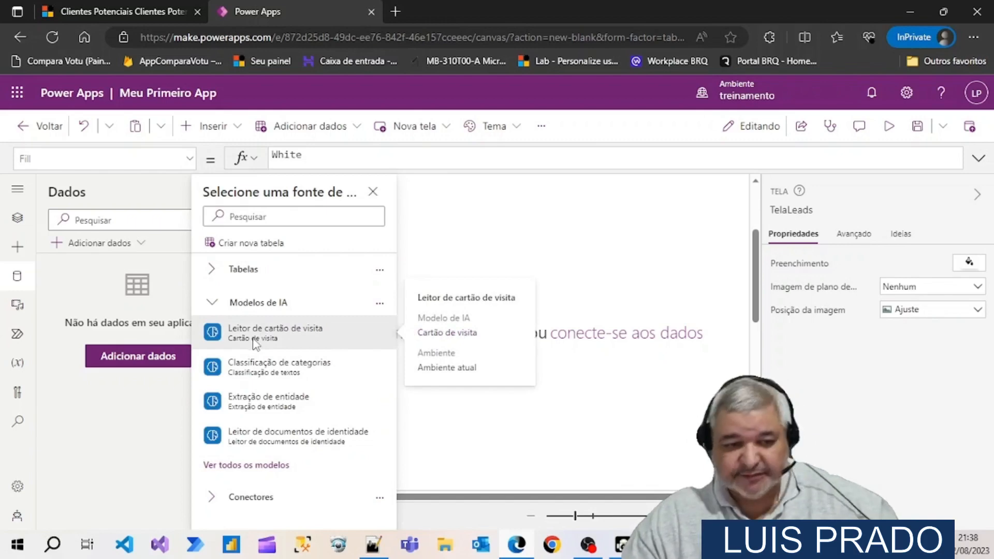
left_click(212, 302)
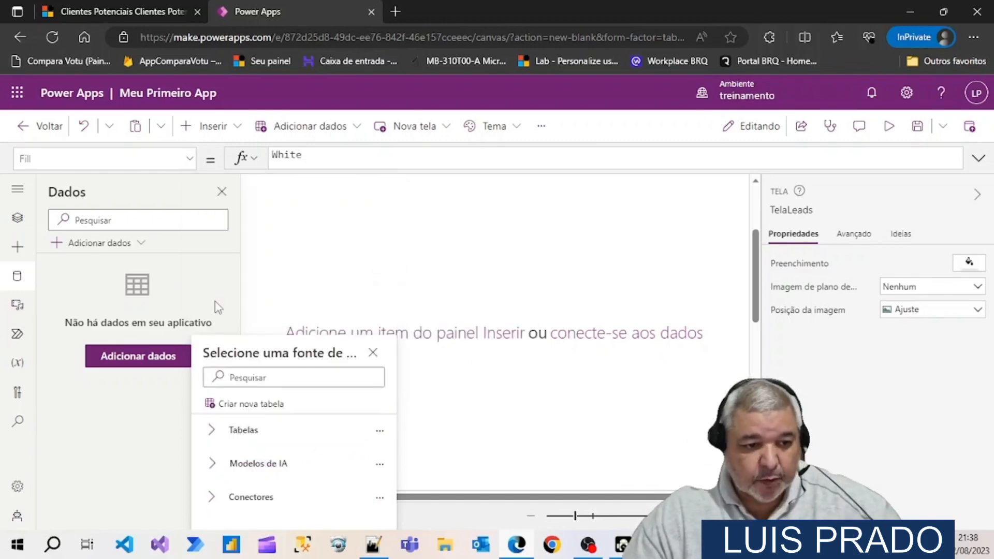
left_click(215, 496)
mouse_move(213, 503)
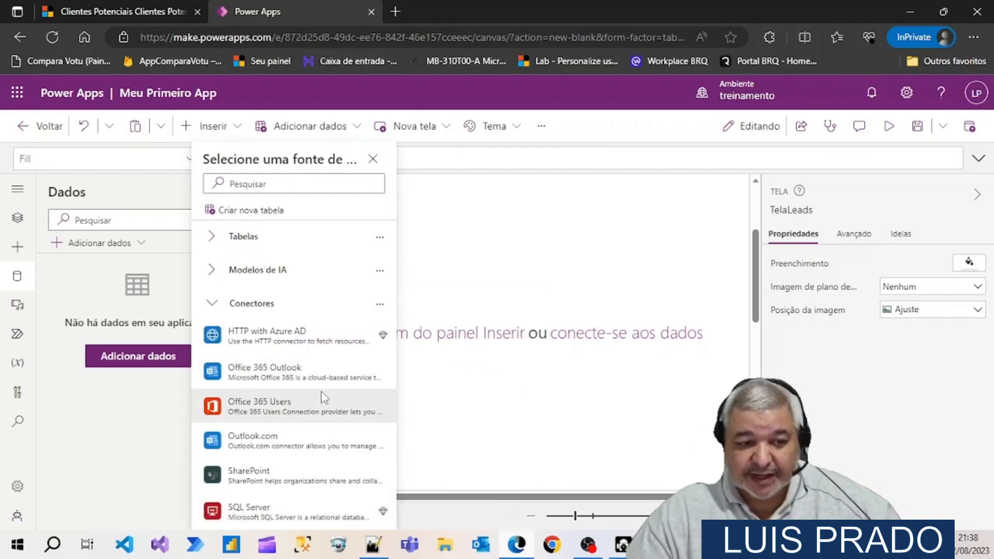
mouse_move(340, 368)
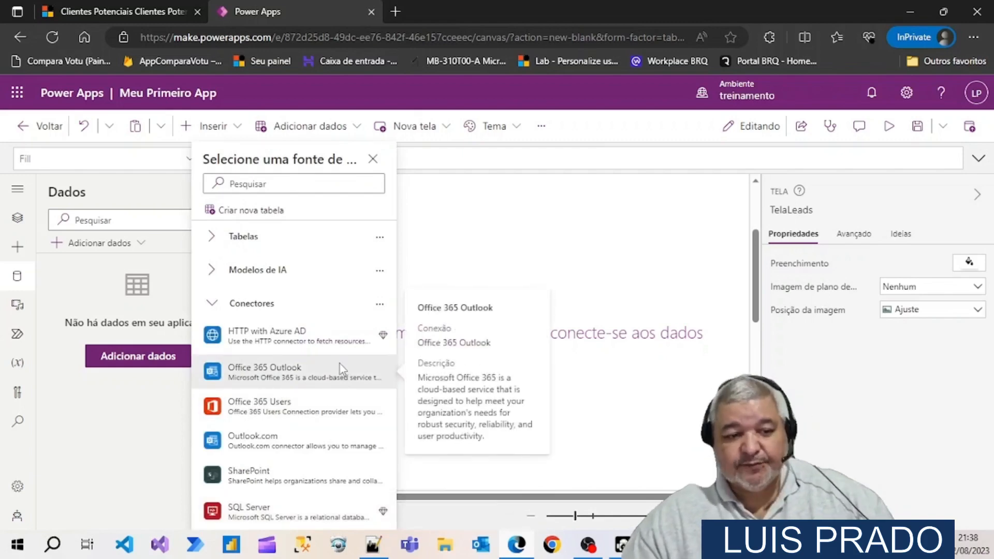
scroll(340, 367, "down", 1)
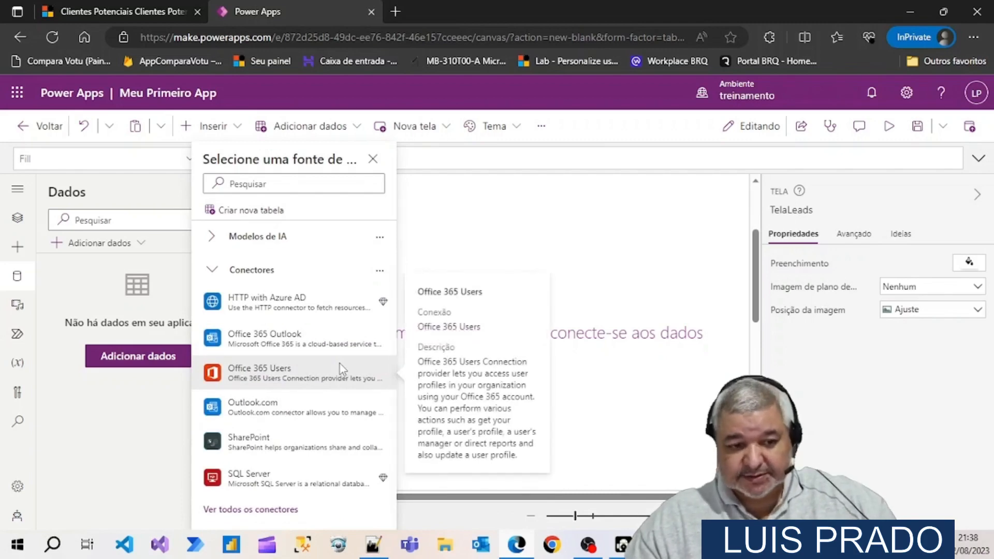
mouse_move(266, 448)
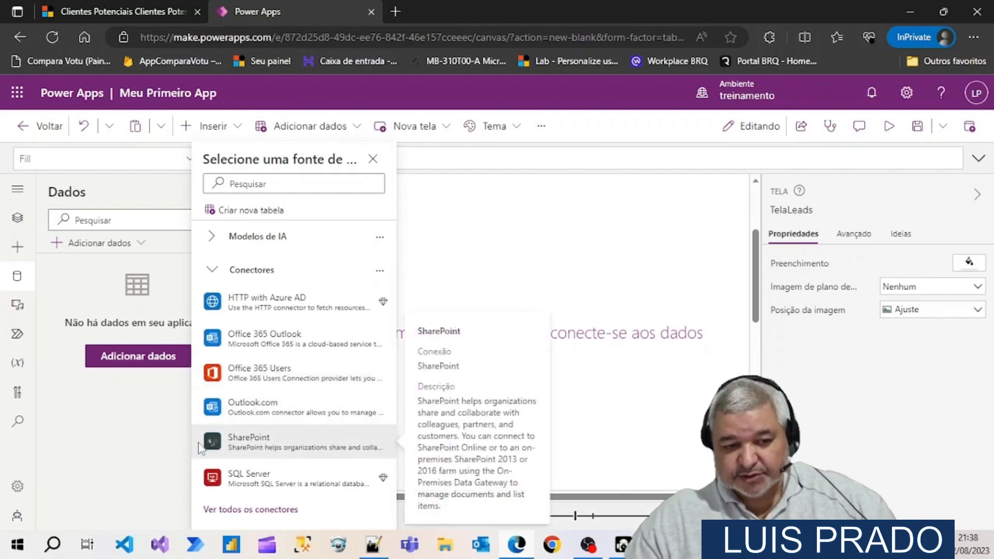
mouse_move(239, 419)
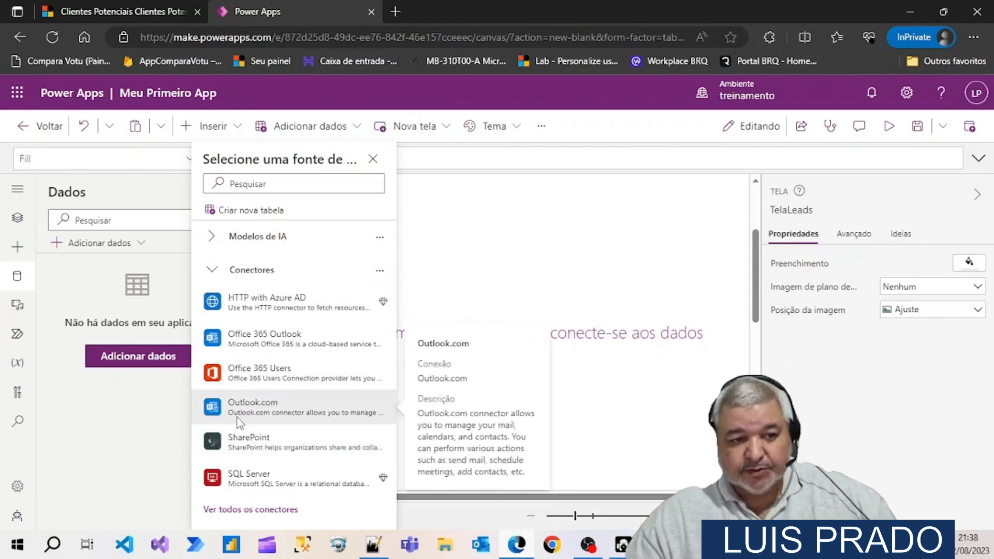
mouse_move(262, 487)
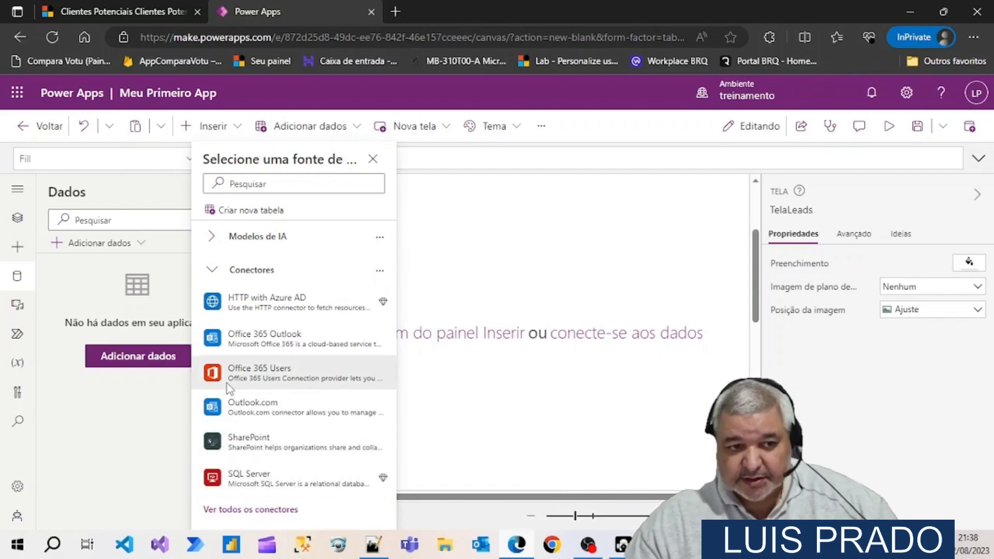
left_click(212, 270)
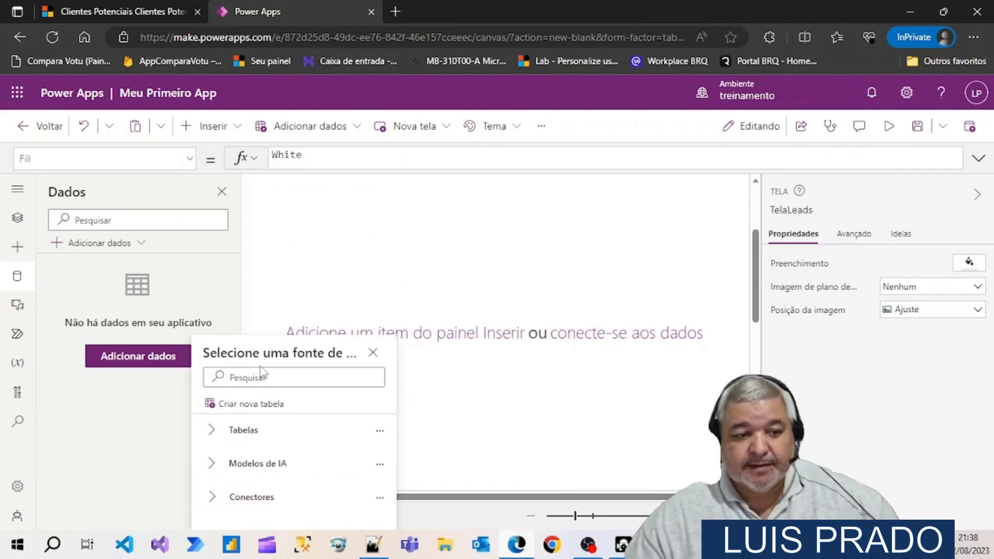
Search the available data sources for "Cliente" and add the Clientes Potenciais table from Microsoft Dataverse to the app
left_click(211, 432)
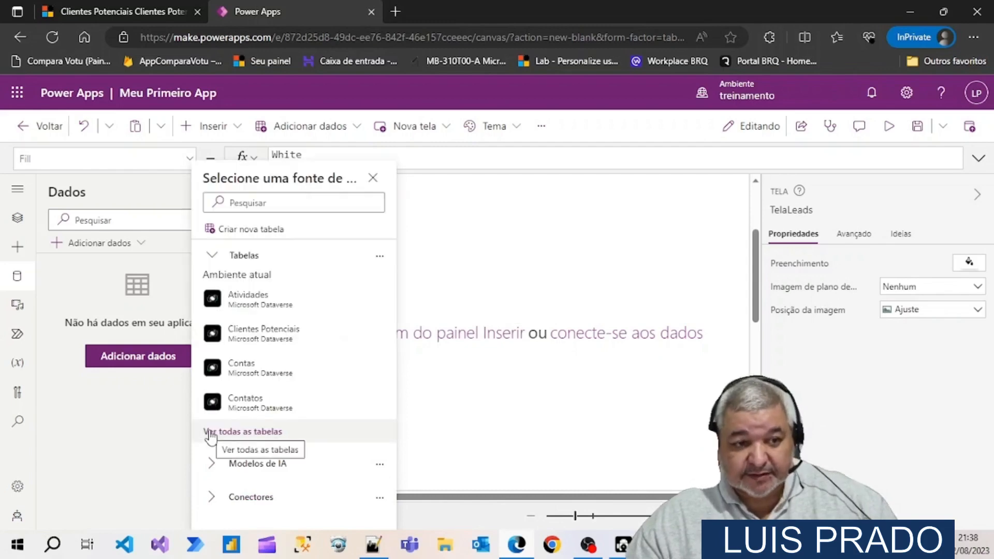
left_click(259, 202)
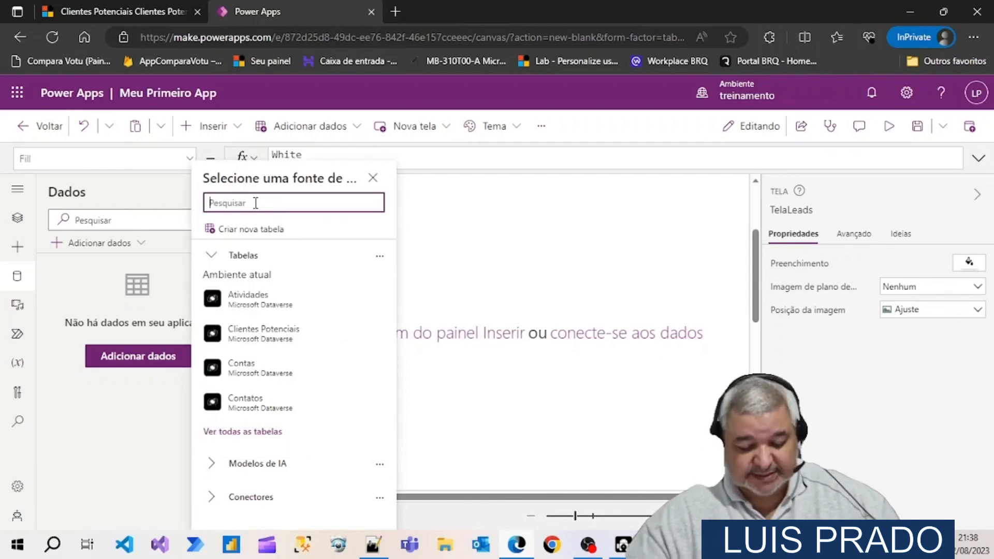
type("Cliente")
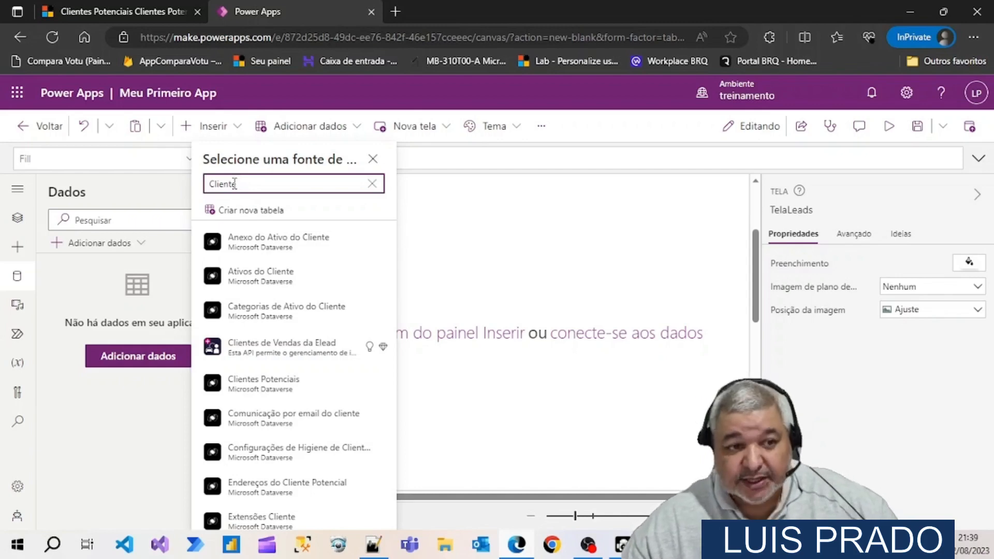
mouse_move(282, 396)
left_click(259, 391)
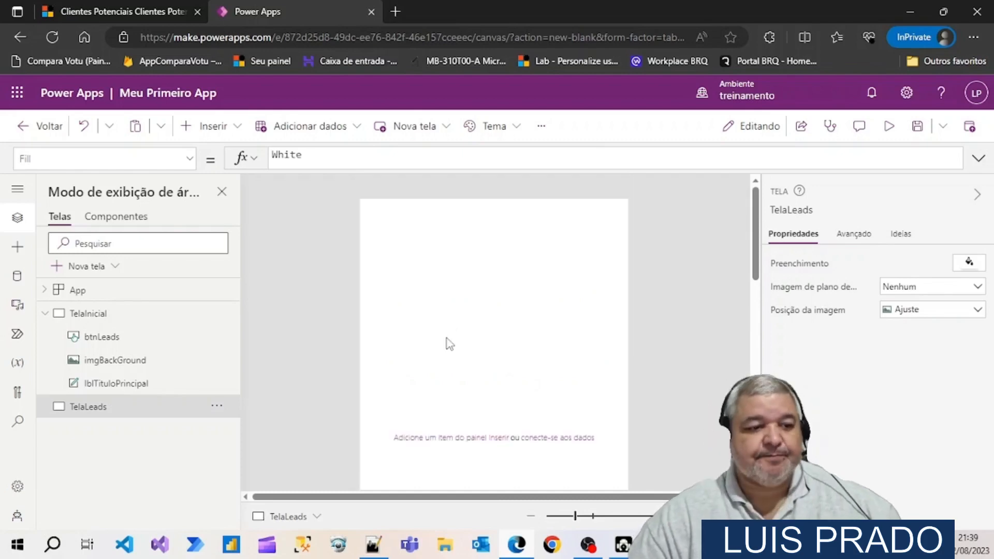
Copy the orange title label lblTituloPrincipal from TelaInicial onto the TelaLeads screen
left_click(99, 321)
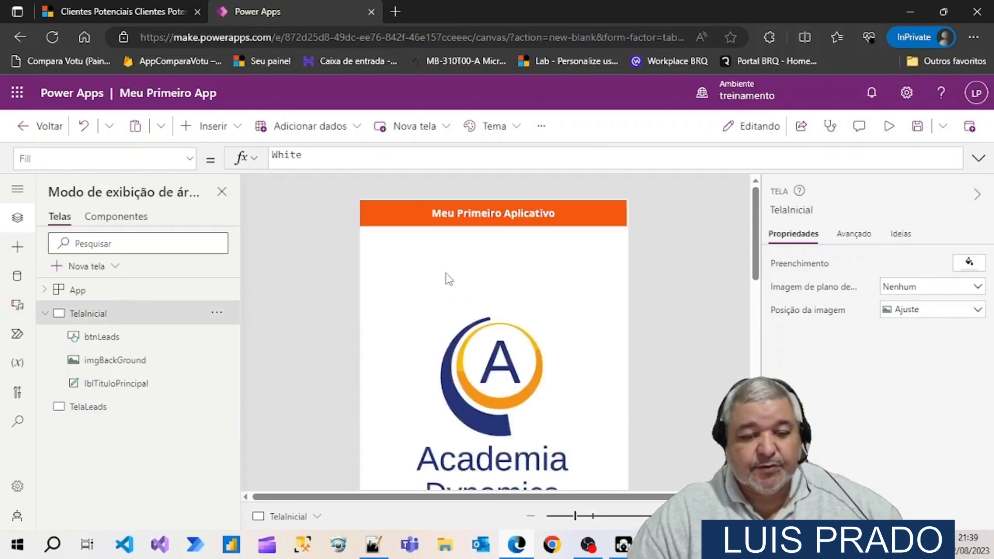
left_click(417, 222)
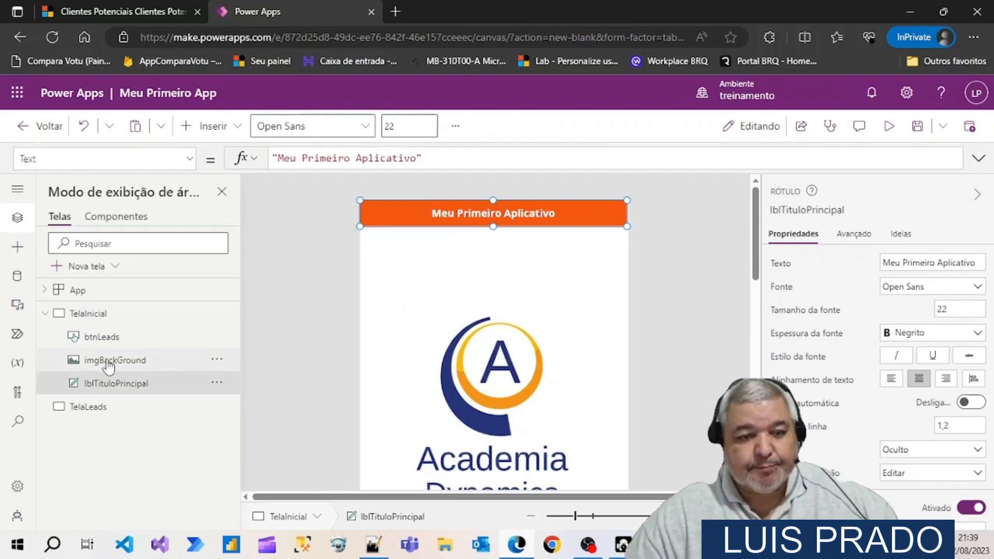
left_click(77, 409)
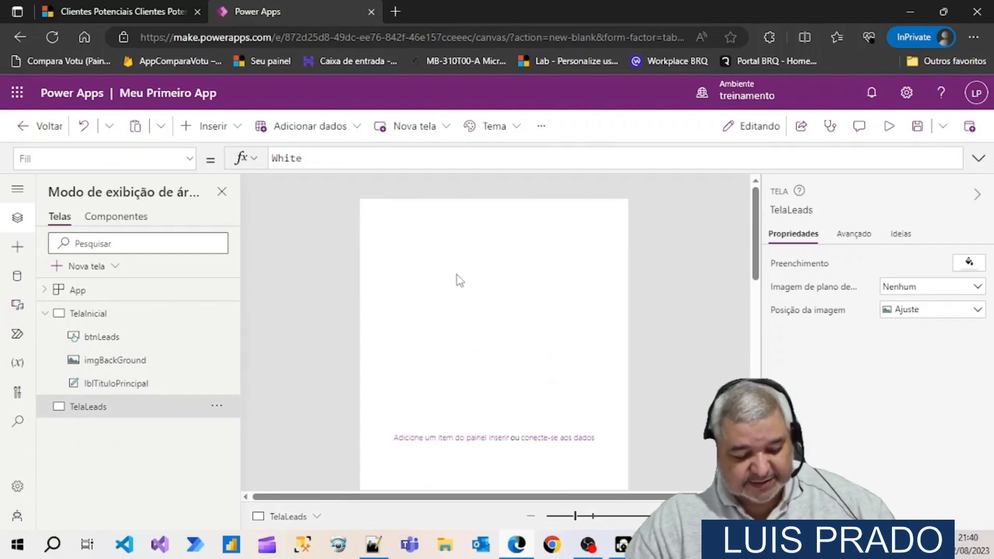
key("ctrl+v")
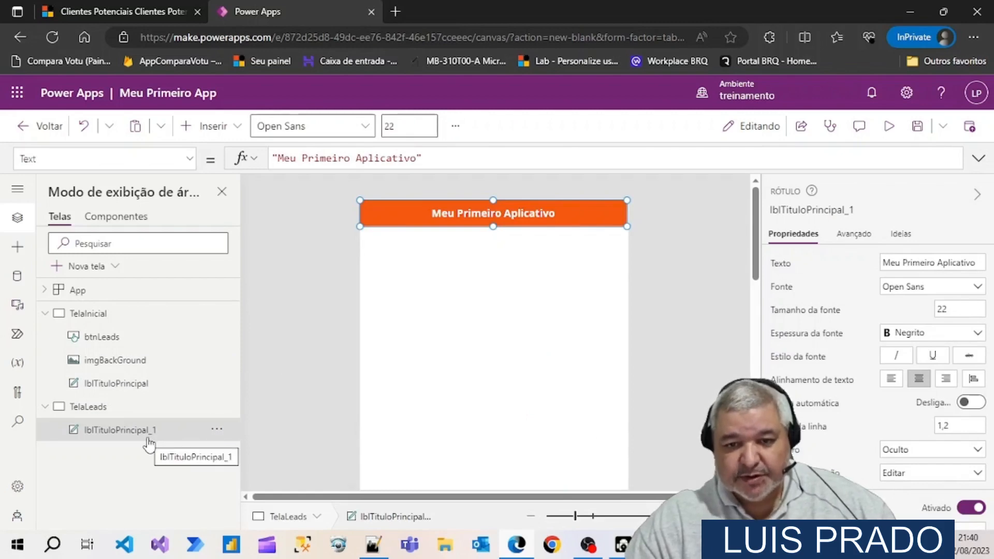
Rename the copied title label on TelaLeads as lblTituloLeads
left_click(868, 209)
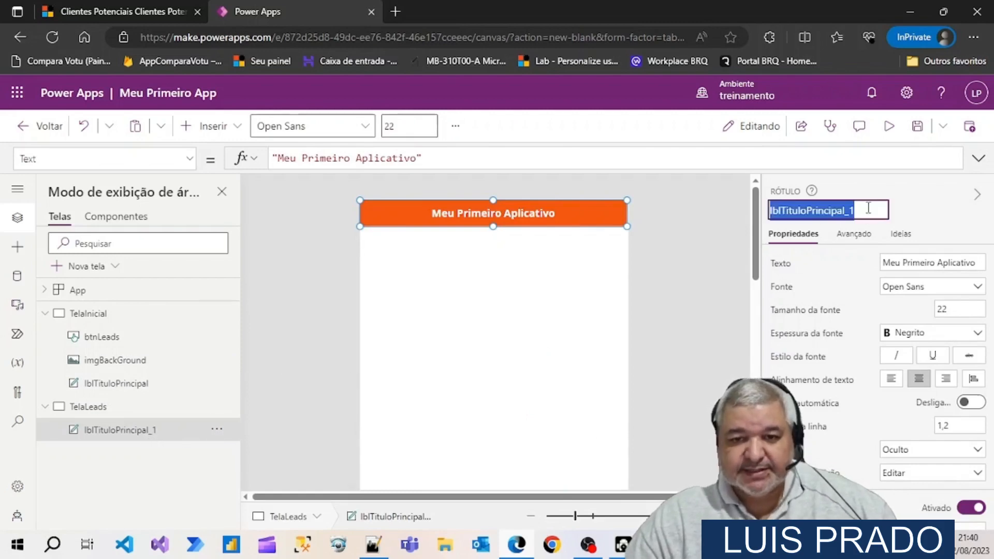
type("lbl")
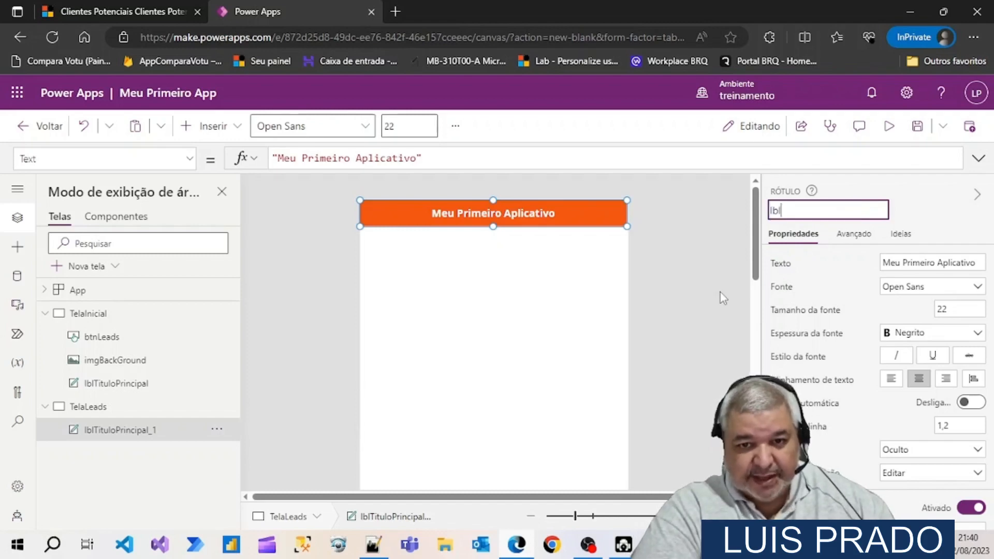
type("Titulo")
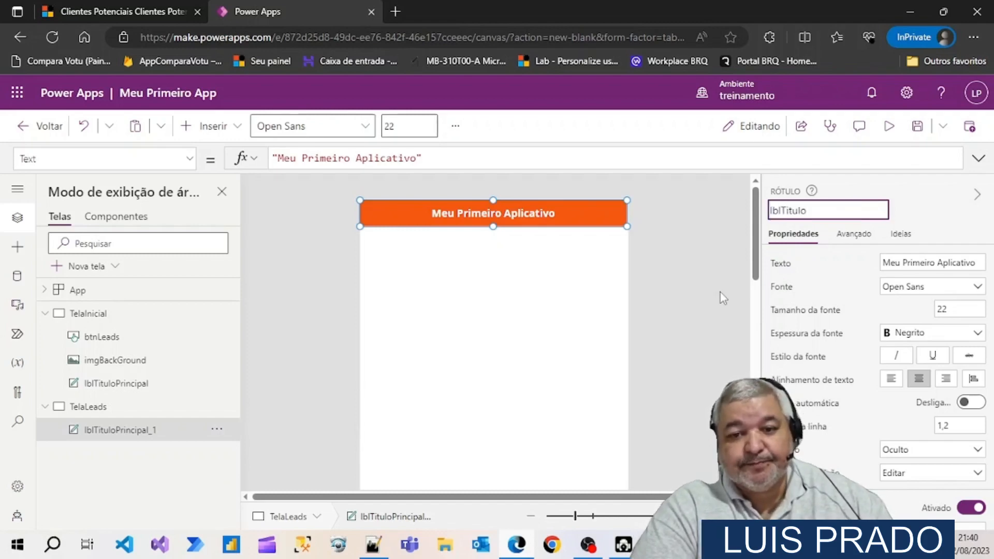
type("Leads")
key("Return")
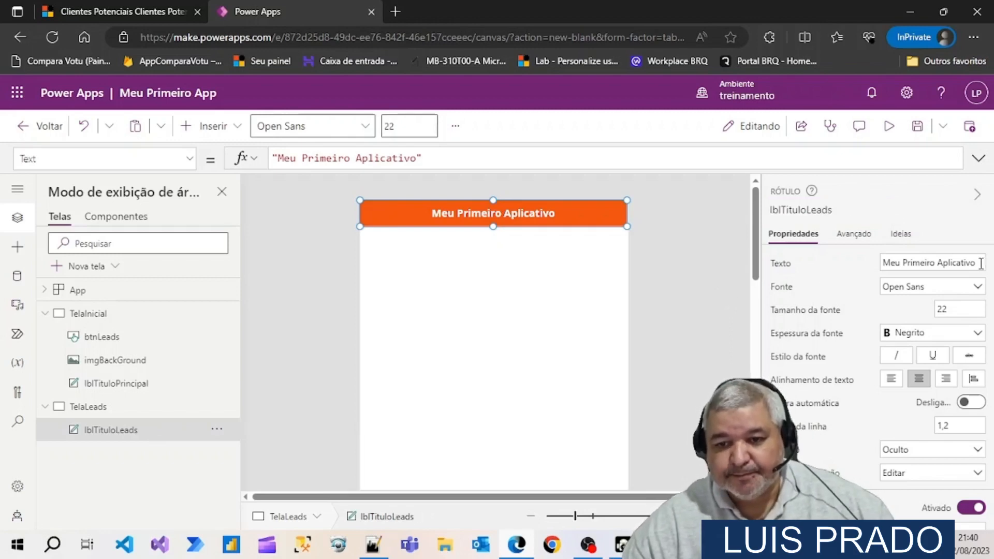
Set the text of the TelaLeads title label to "Clientes Potenciais"
left_click_drag(986, 263, 869, 272)
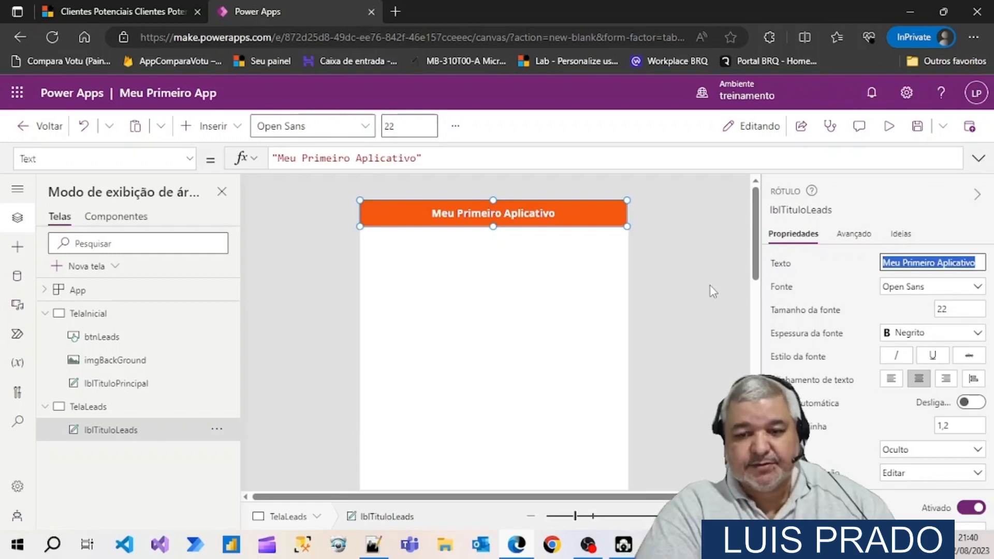
type("Cliente")
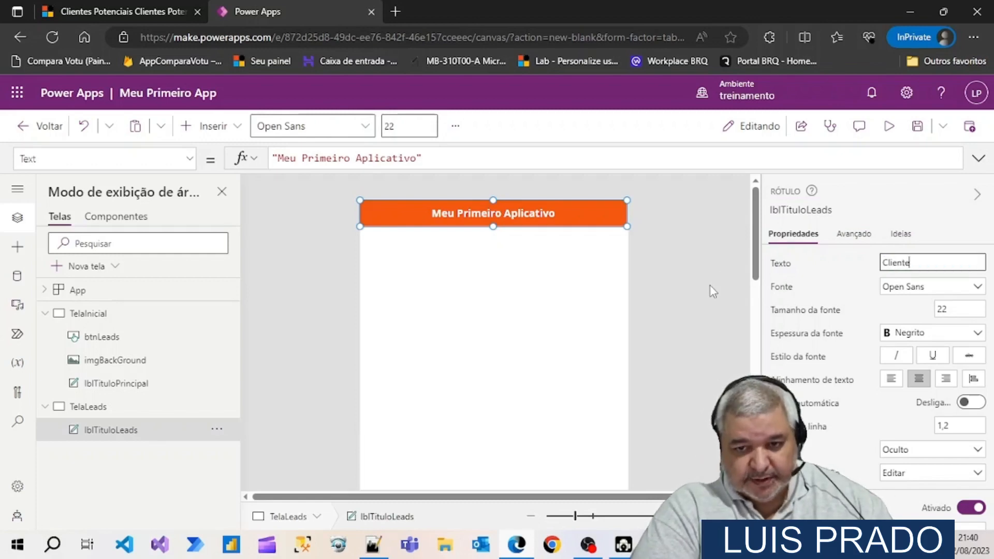
type("s Potenciais")
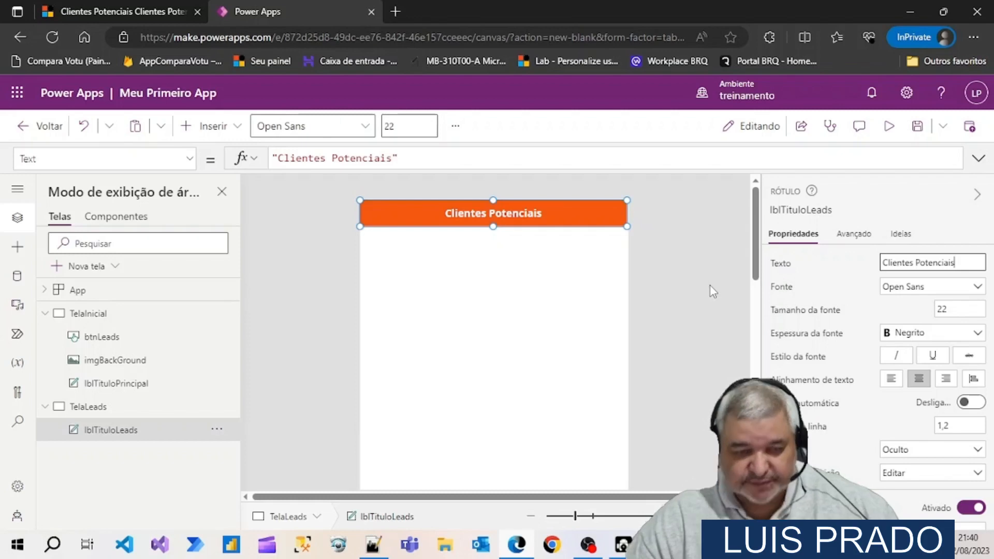
left_click(502, 331)
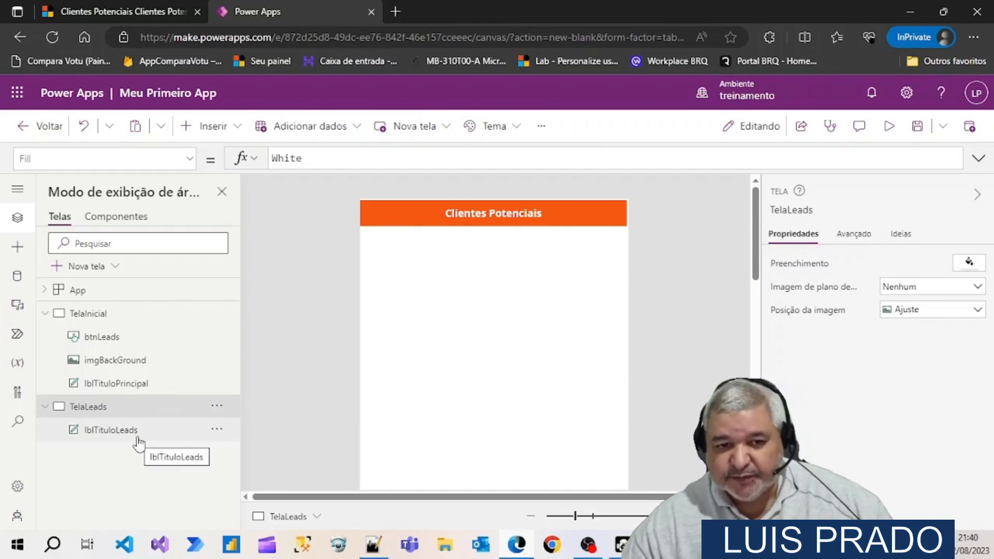
Return to TelaInicial and select the Clientes Potenciais button below the logo to open its OnSelect formula
left_click(103, 322)
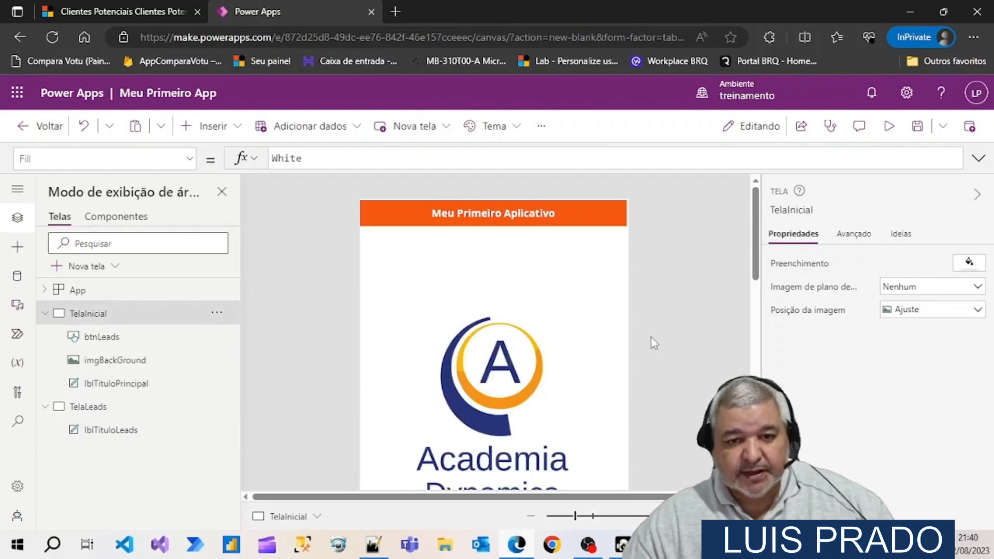
scroll(653, 341, "down", 4)
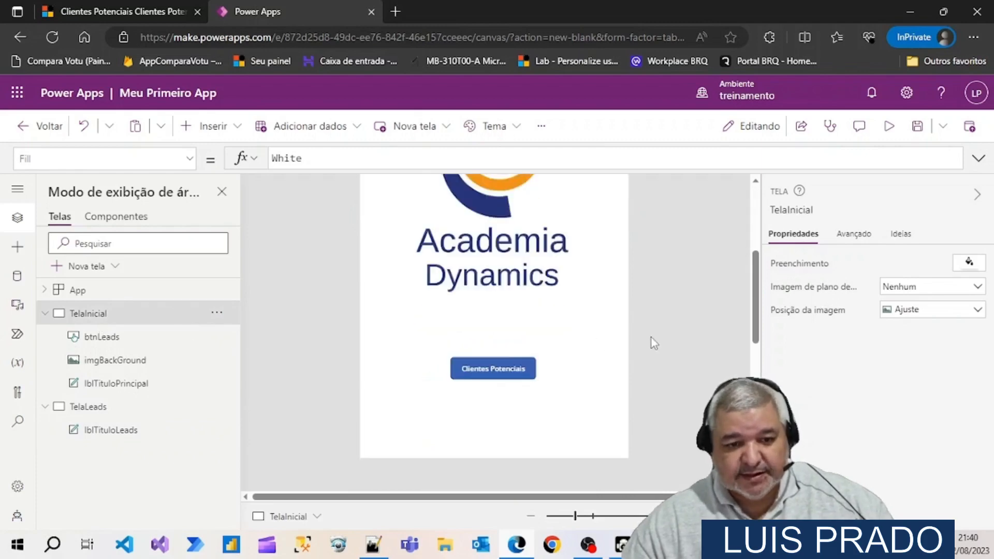
left_click(511, 375)
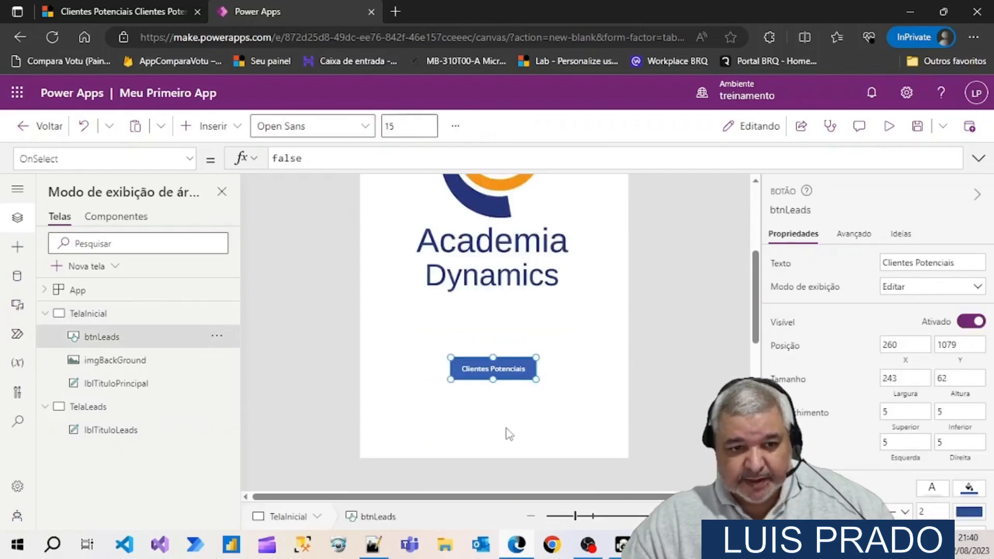
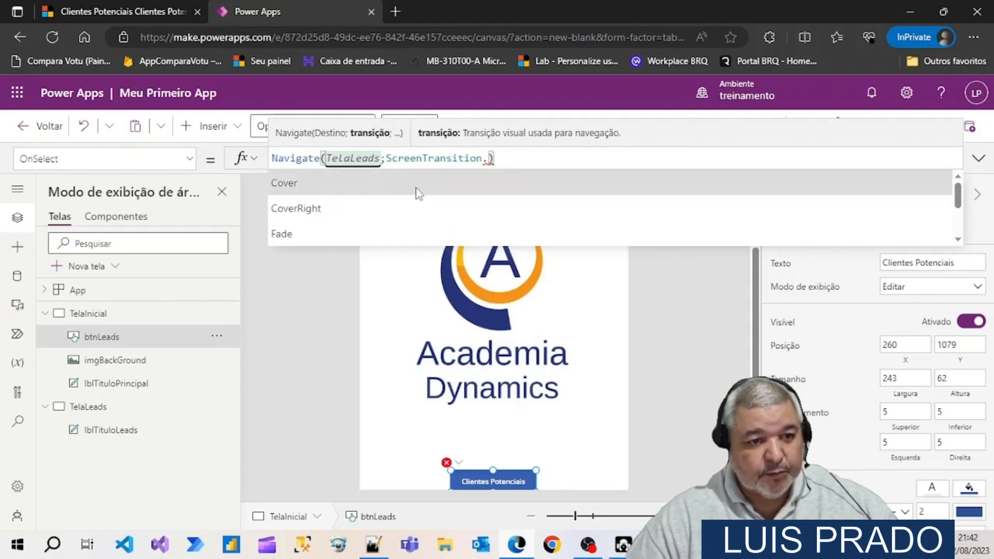
Complete the Clientes Potenciais button's OnSelect formula as Navigate(TelaLeads;ScreenTransition.UnCoverRight)
scroll(399, 203, "down", 2)
scroll(396, 201, "down", 1)
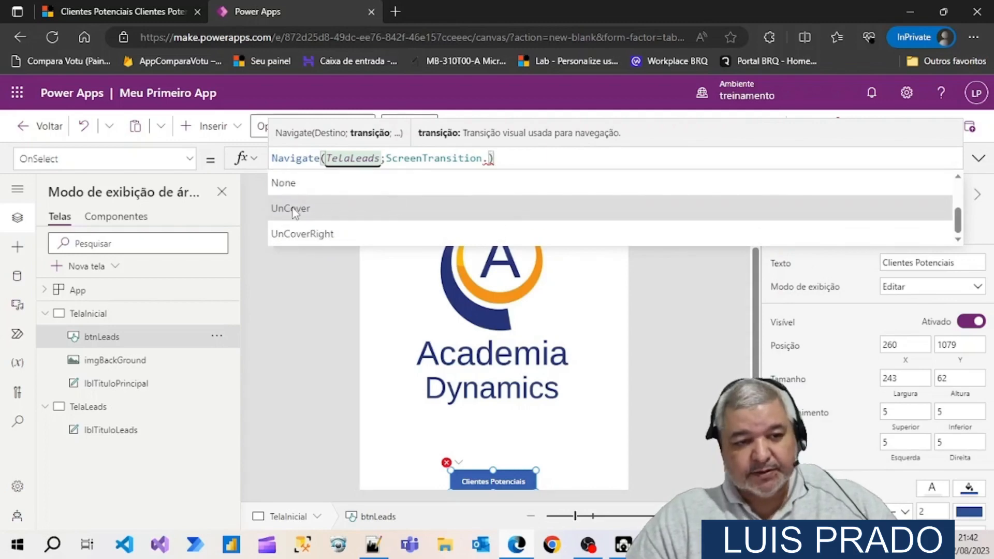
left_click(300, 234)
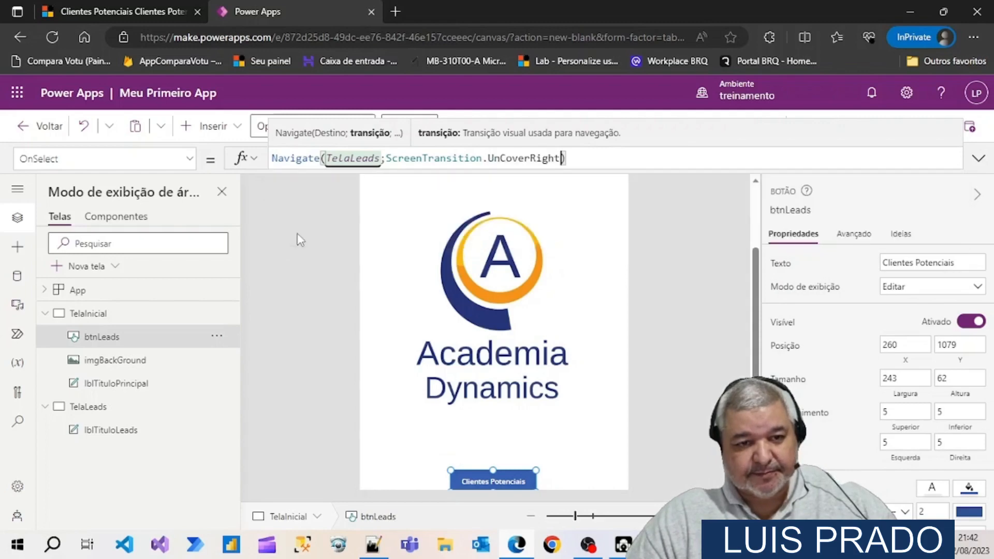
left_click(681, 326)
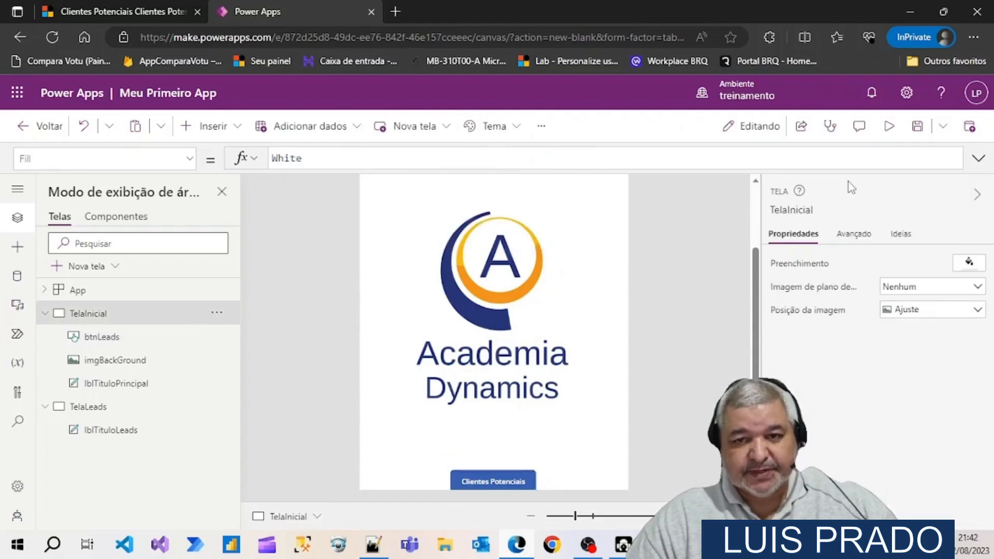
Preview the app to test the Clientes Potenciais button's navigation, and save the app after closing the preview
left_click(889, 127)
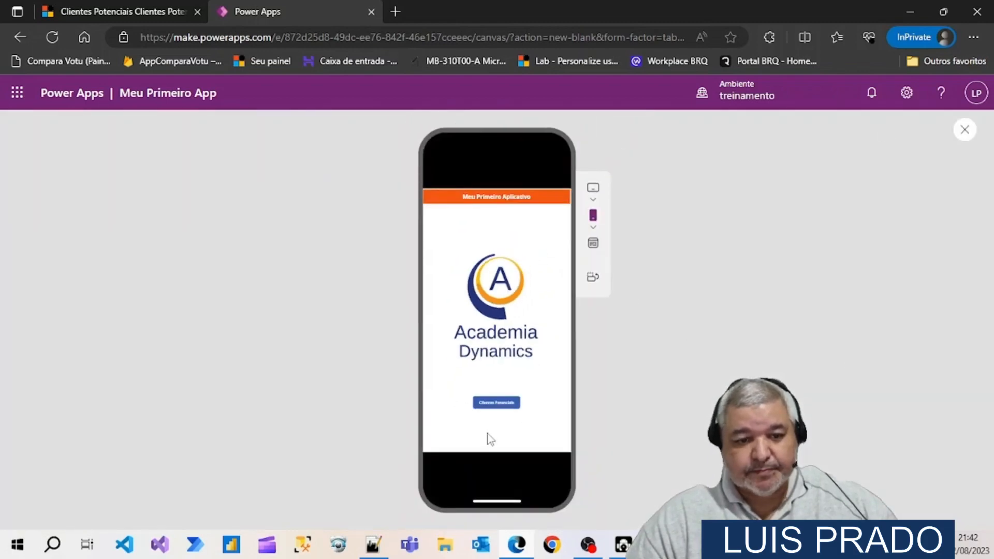
left_click(490, 403)
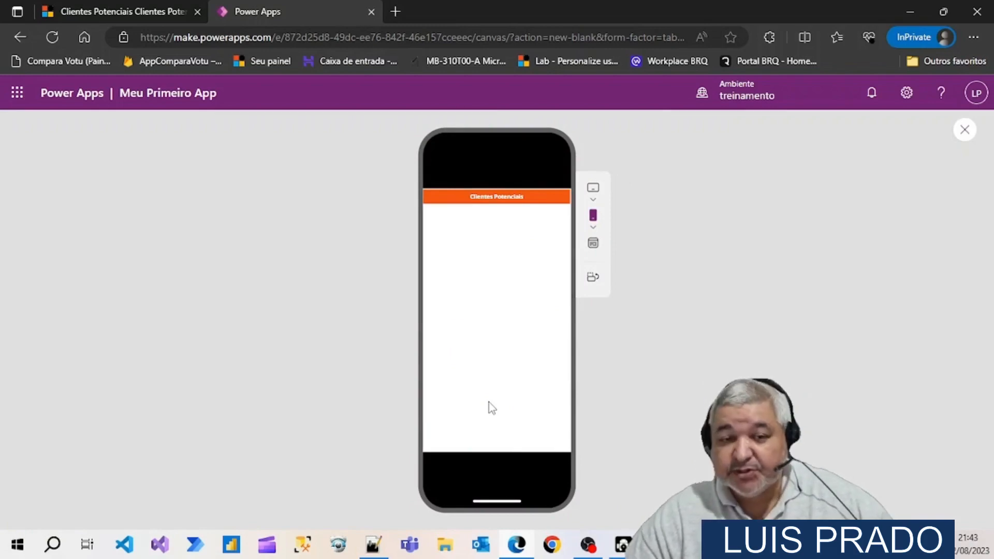
left_click(964, 132)
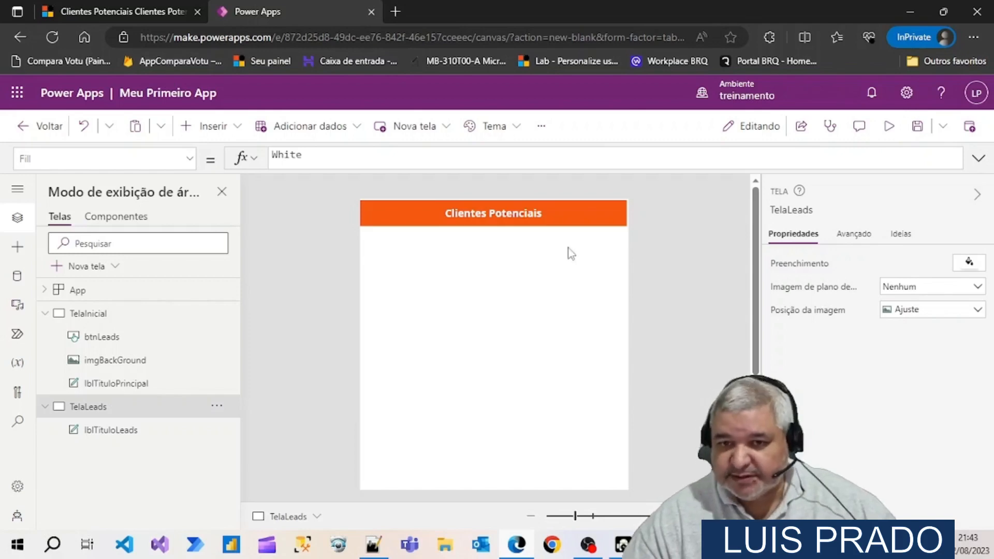
left_click(917, 131)
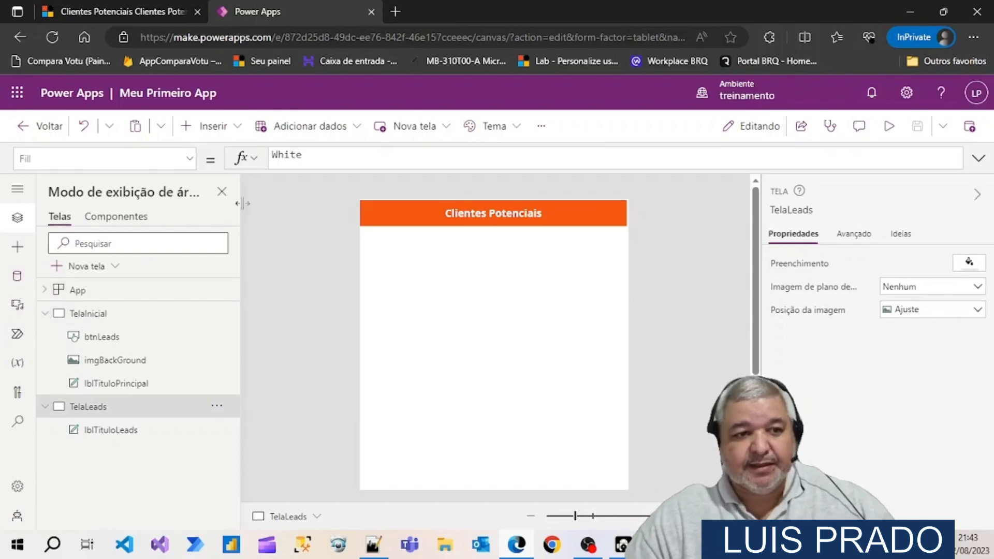
Insert a vertical gallery on the TelaLeads screen and dismiss its data source prompt
left_click(238, 129)
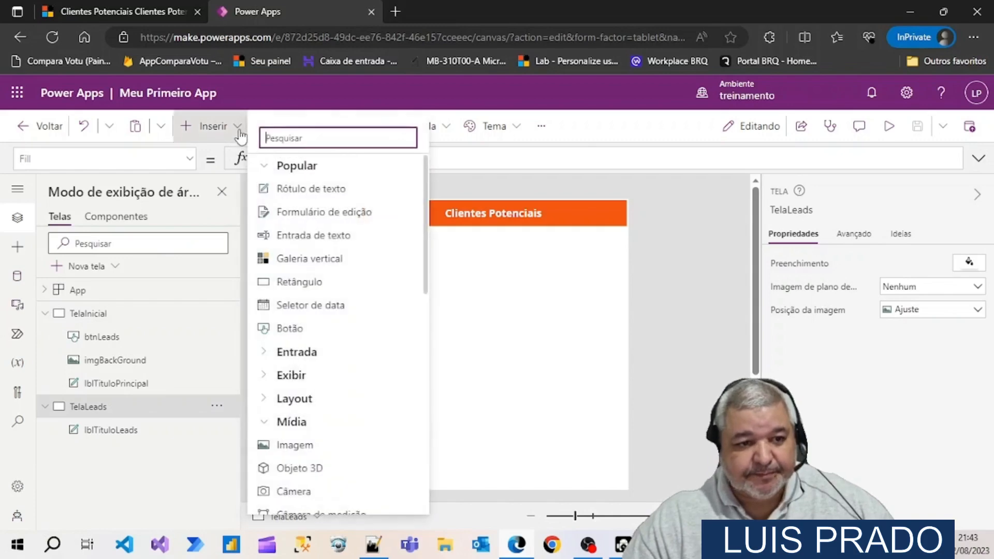
scroll(361, 280, "down", 3)
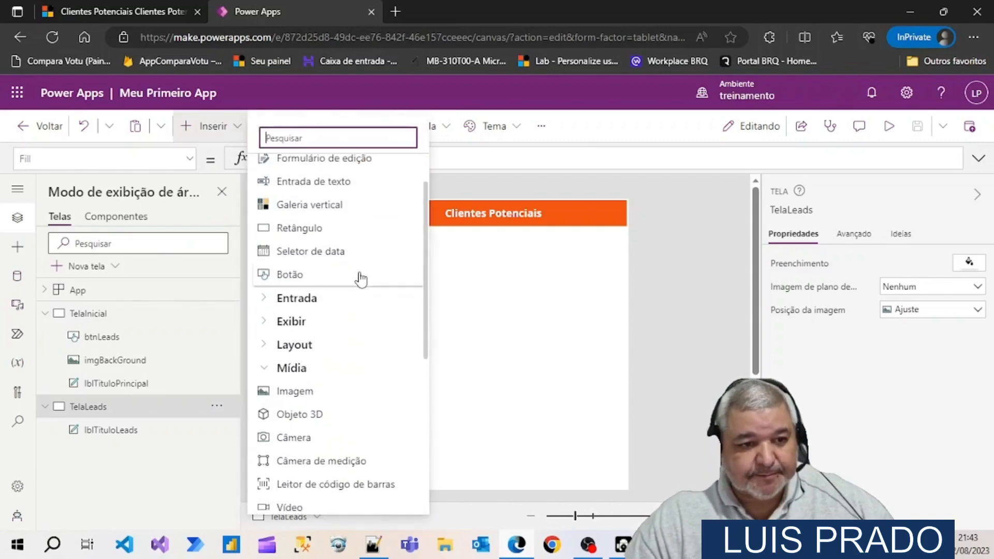
scroll(362, 279, "up", 3)
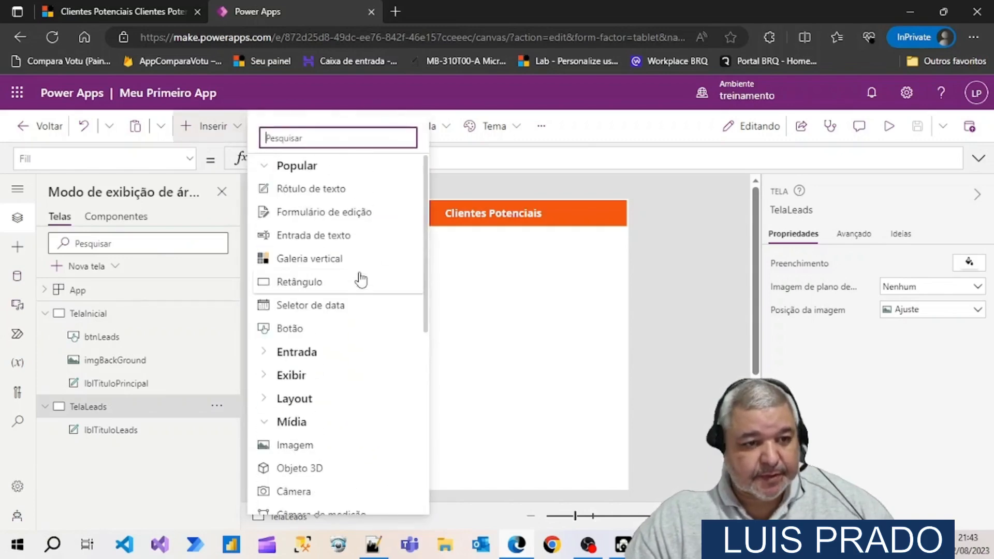
left_click(260, 355)
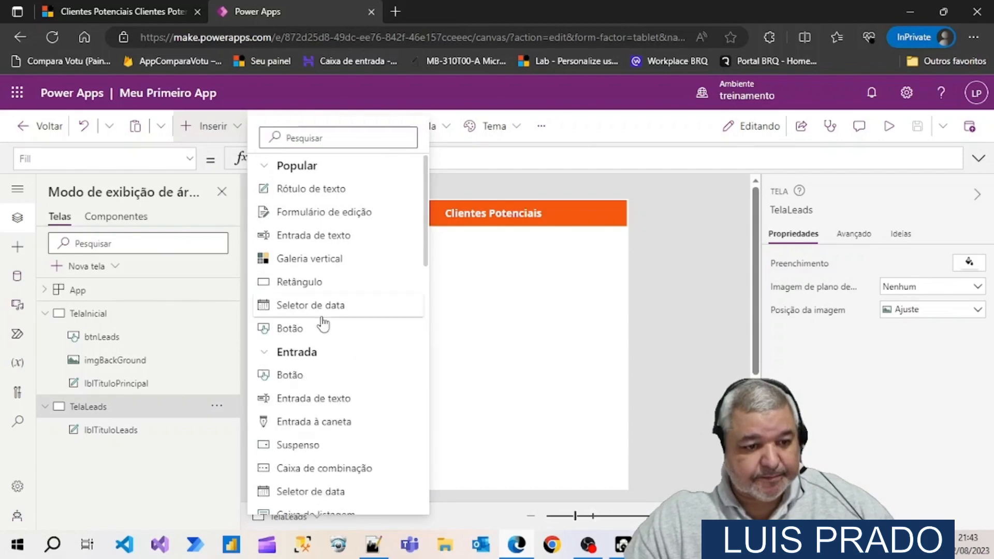
scroll(323, 322, "down", 1)
scroll(324, 322, "down", 5)
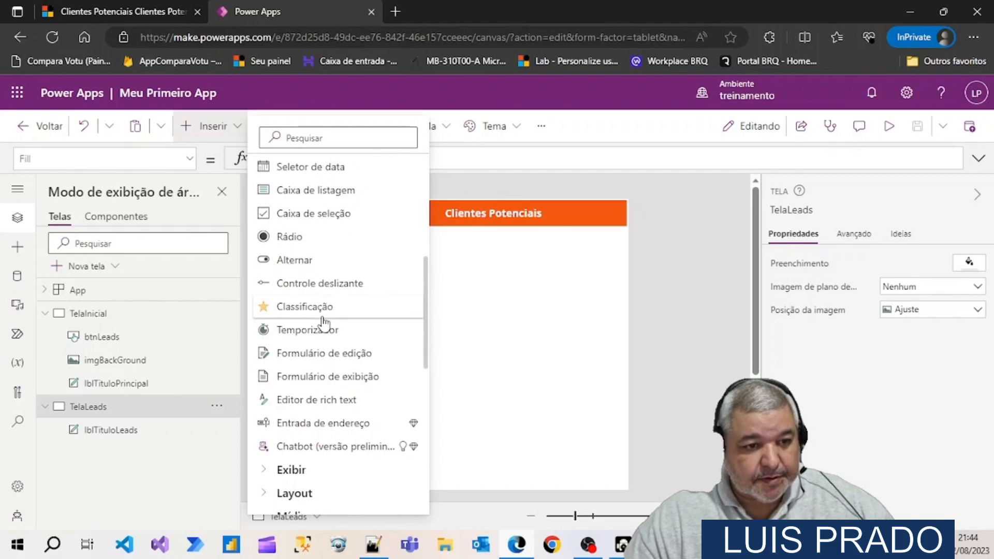
scroll(342, 269, "up", 1)
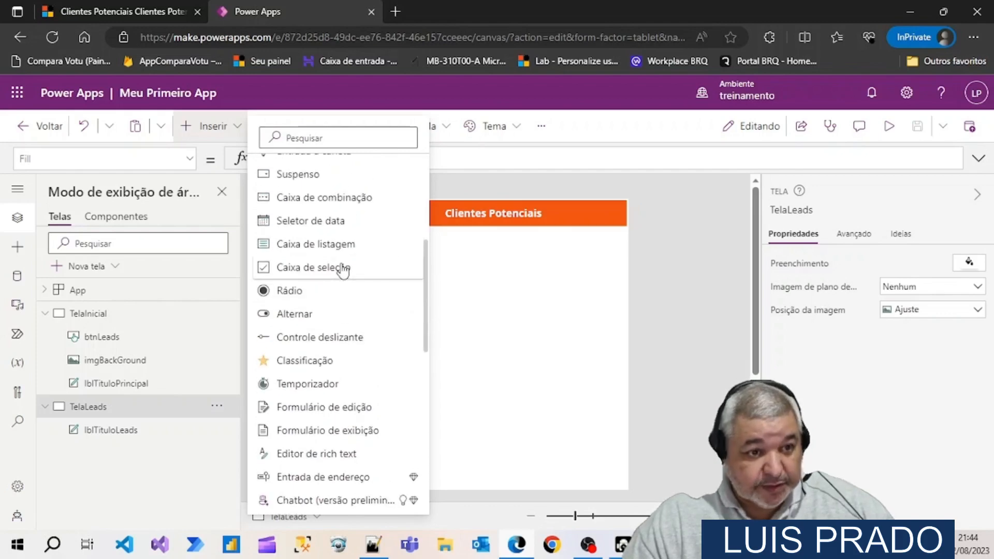
scroll(343, 270, "up", 2)
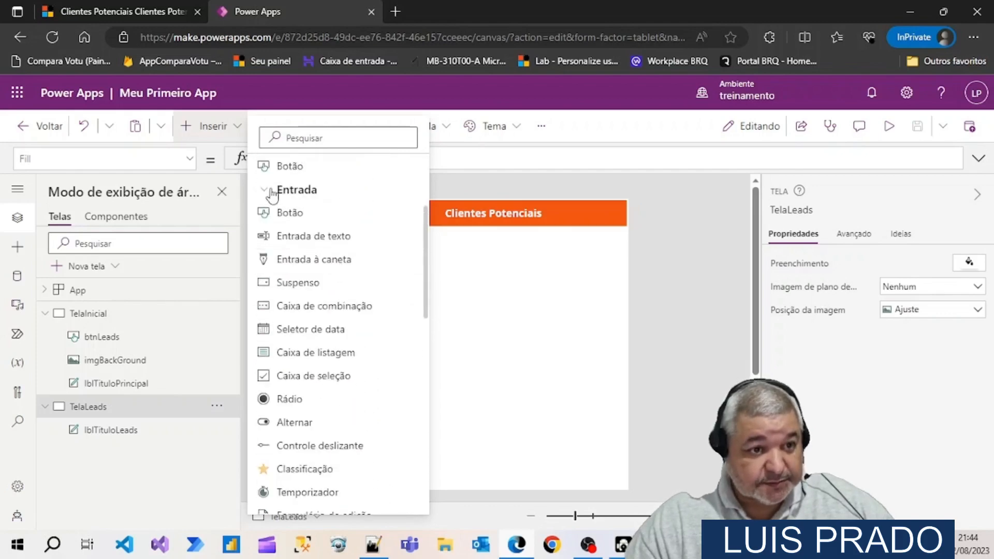
left_click(272, 191)
scroll(329, 257, "down", 2)
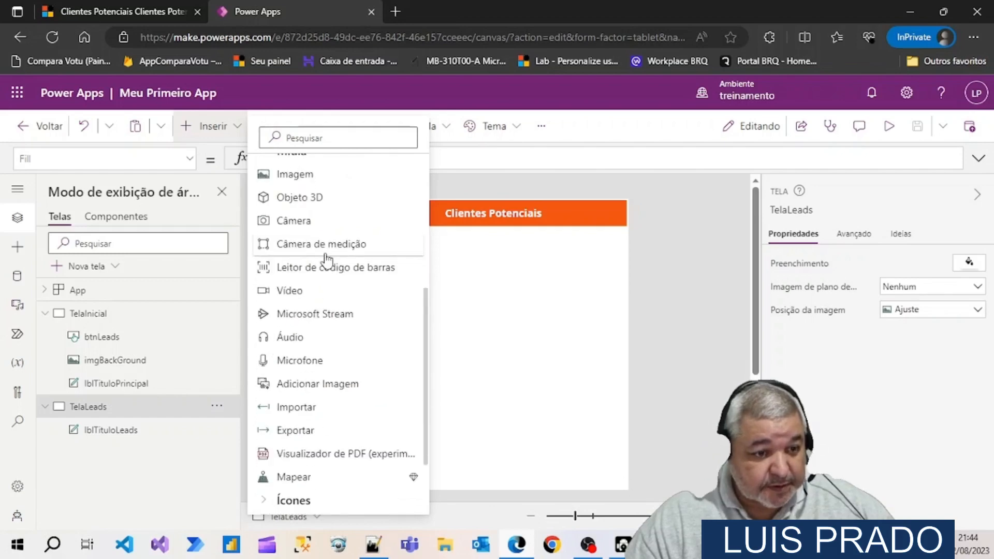
scroll(328, 259, "up", 4)
scroll(366, 324, "up", 2)
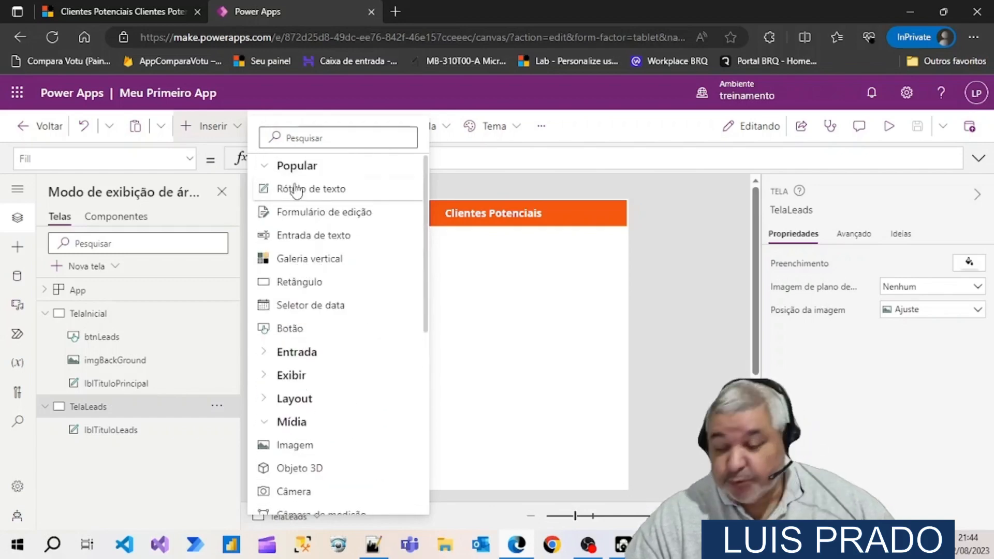
left_click(292, 261)
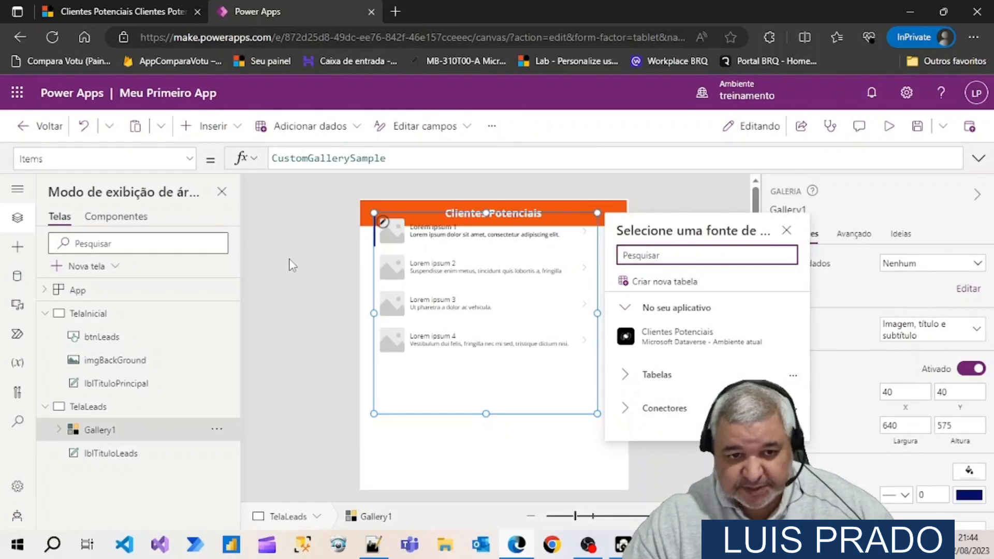
left_click(409, 443)
Move the gallery below the orange title to about X 34, Y 118, and enlarge it to about 702 wide by 1106 high
scroll(408, 443, "down", 1)
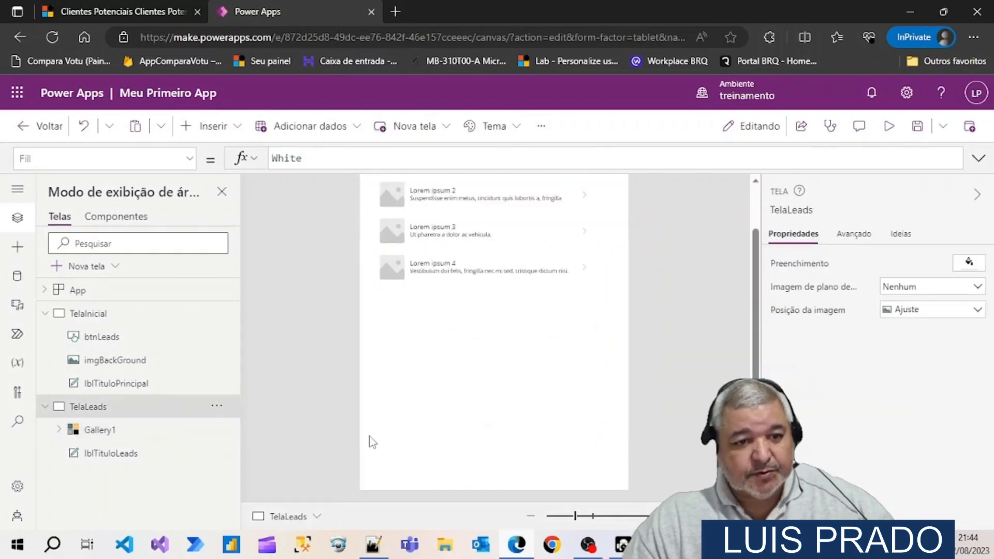
left_click(423, 275)
scroll(407, 378, "up", 2)
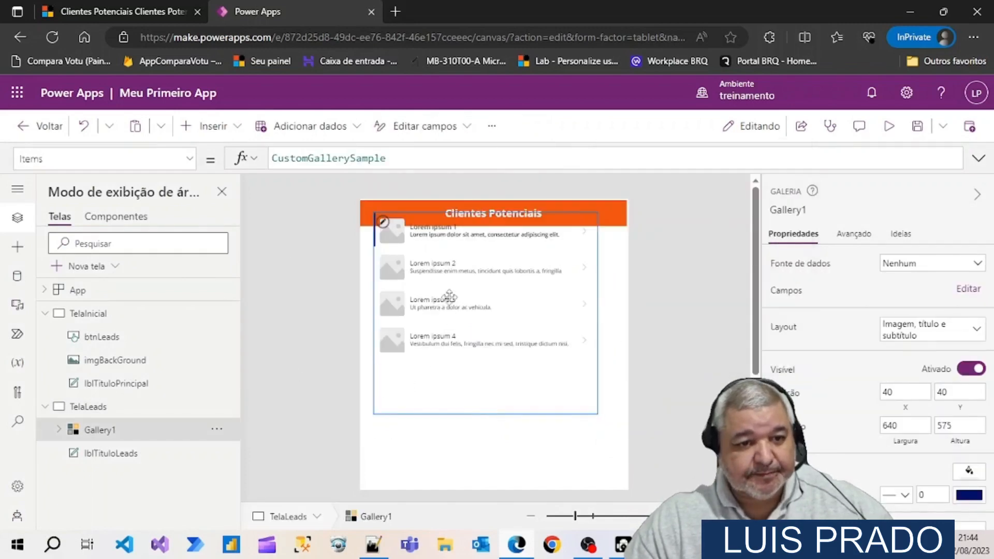
left_click_drag(451, 295, 446, 315)
scroll(451, 331, "down", 4)
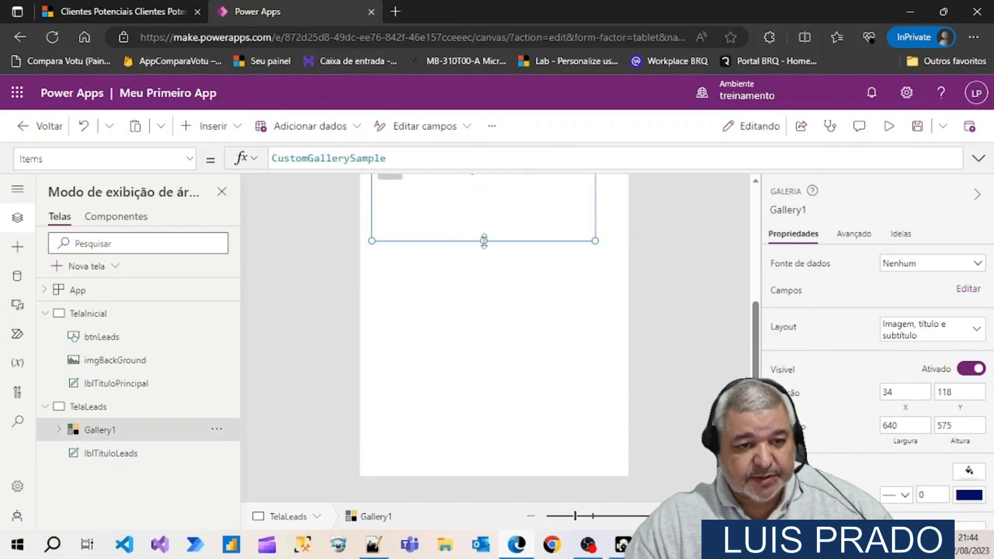
left_click_drag(484, 240, 482, 361)
left_click_drag(482, 407, 482, 427)
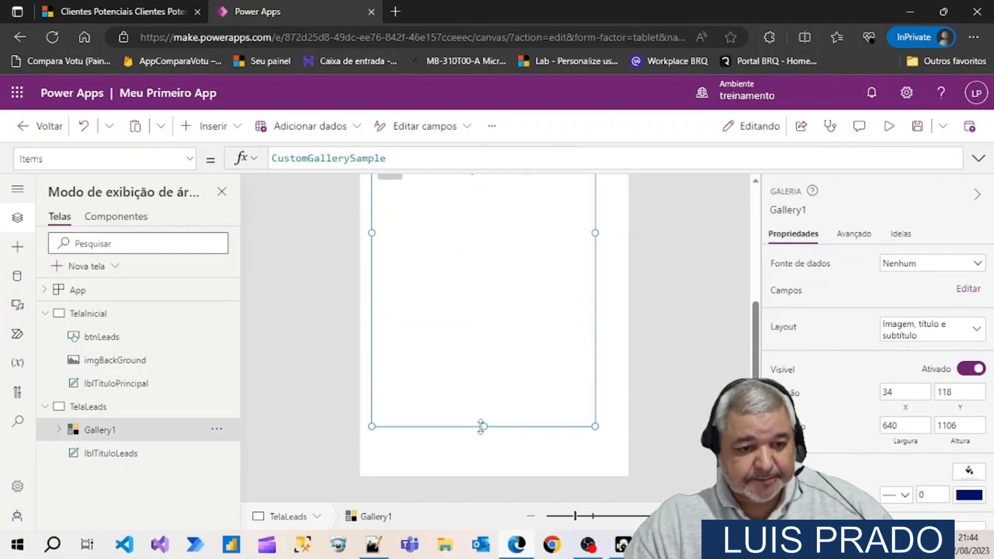
left_click_drag(597, 235, 618, 236)
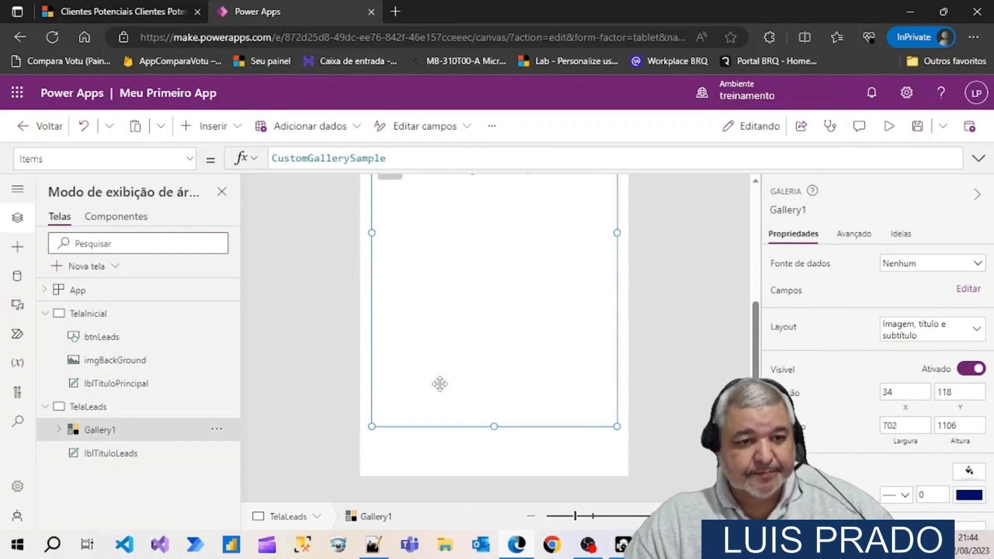
scroll(440, 384, "up", 2)
scroll(430, 381, "up", 3)
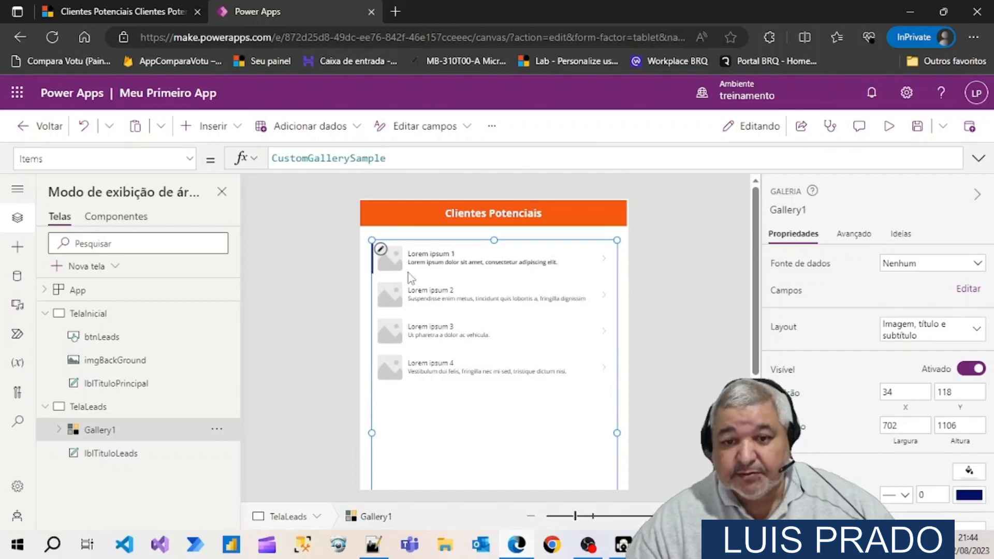
Rename the gallery on TelaLeads as galLeads
left_click(816, 211)
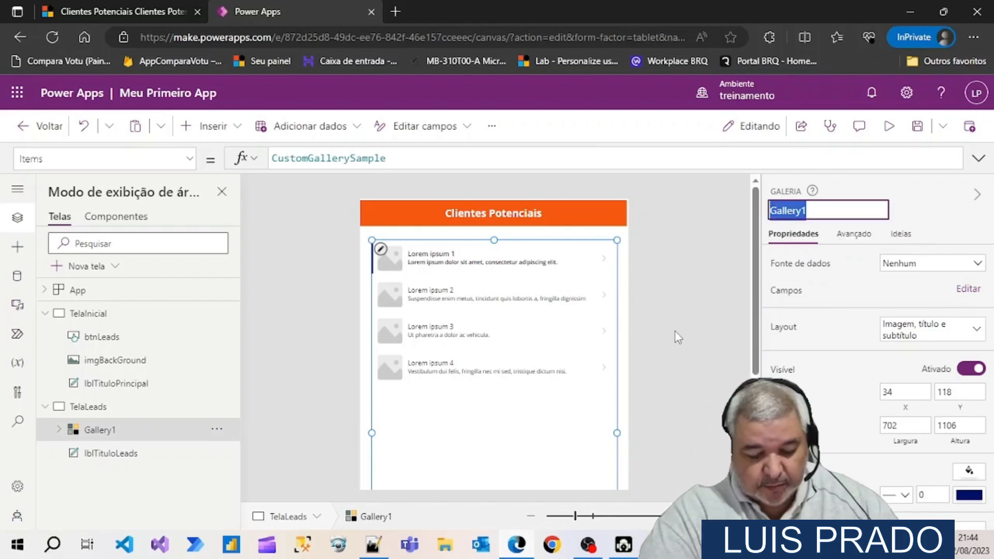
type("galLeads")
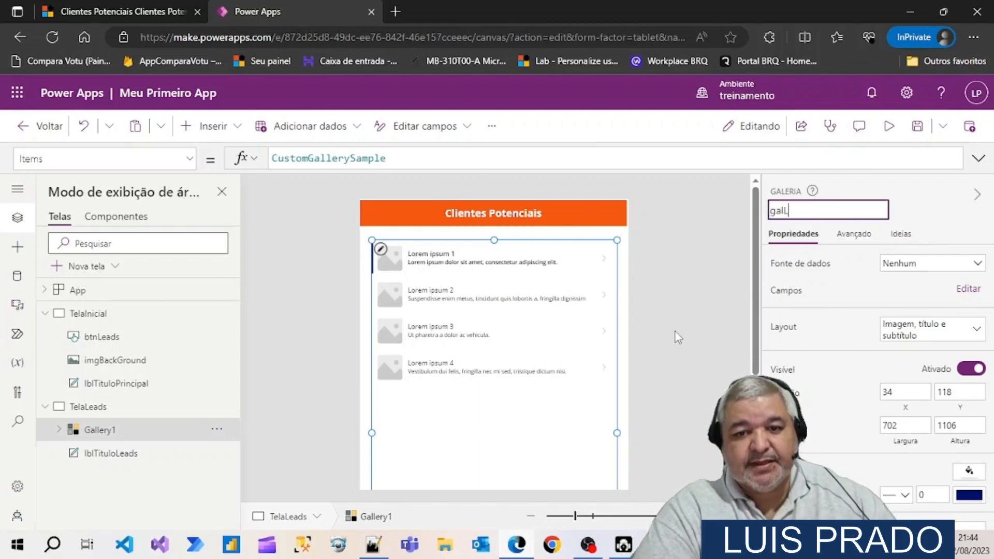
key("Return")
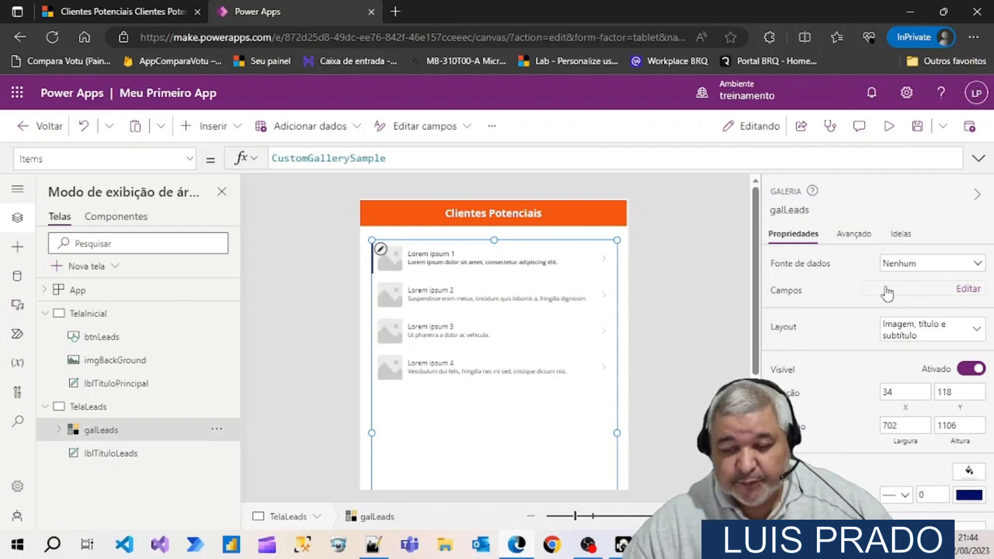
Set the data source of galLeads to the Clientes Potenciais Dataverse table
left_click(977, 266)
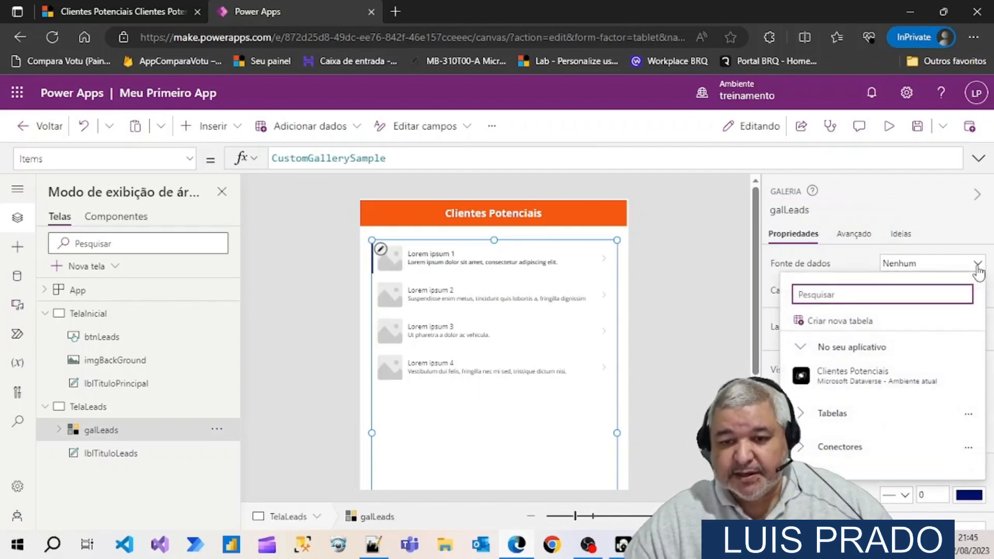
mouse_move(835, 381)
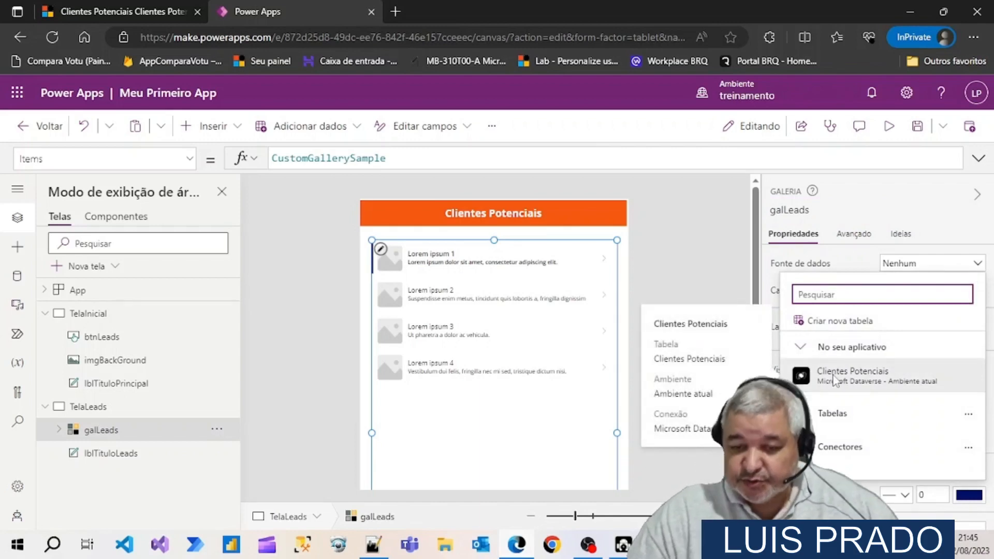
mouse_move(802, 390)
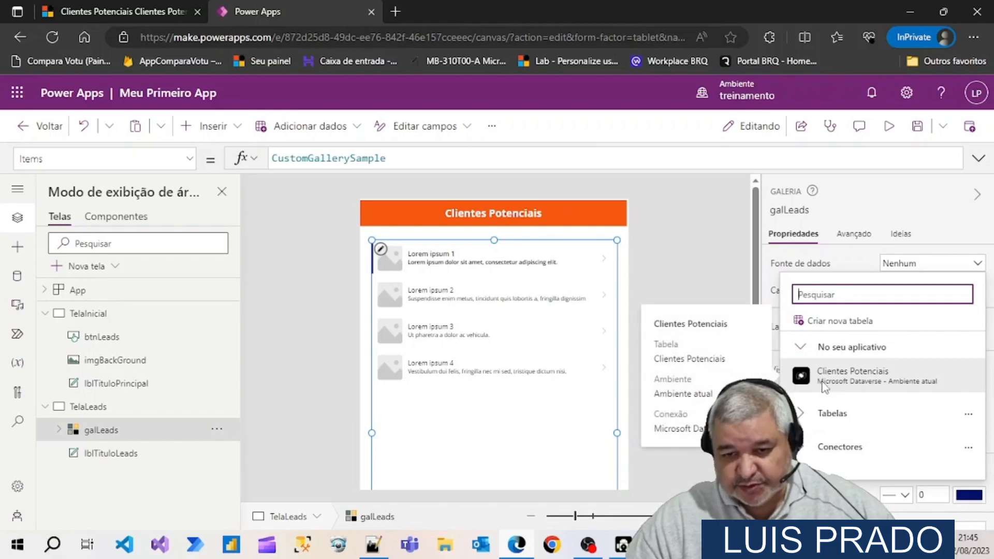
left_click(868, 385)
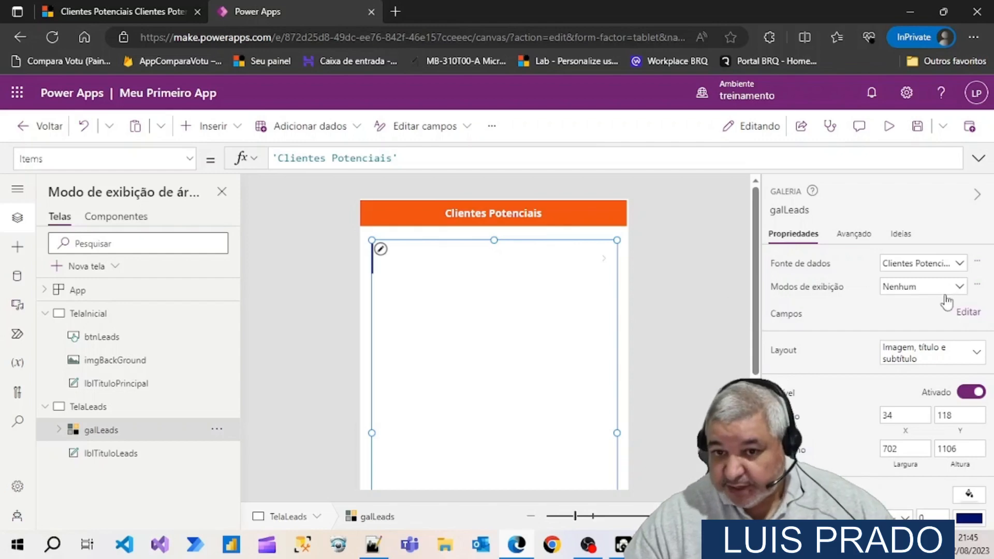
Look through the gallery's available views and check the Clientes Potenciais via App Academia Dynamics view in Dynamics 365
left_click(959, 289)
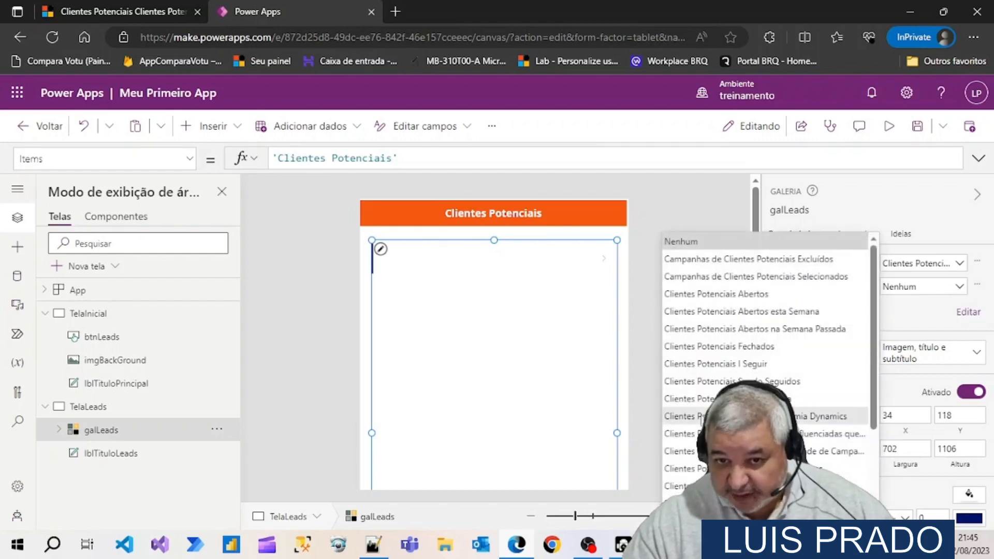
left_click(70, 11)
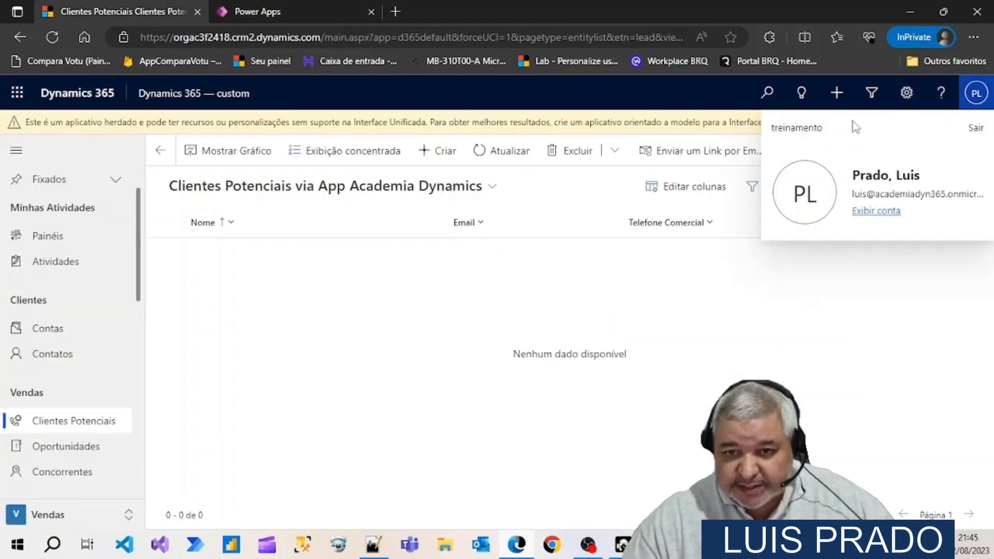
left_click(743, 369)
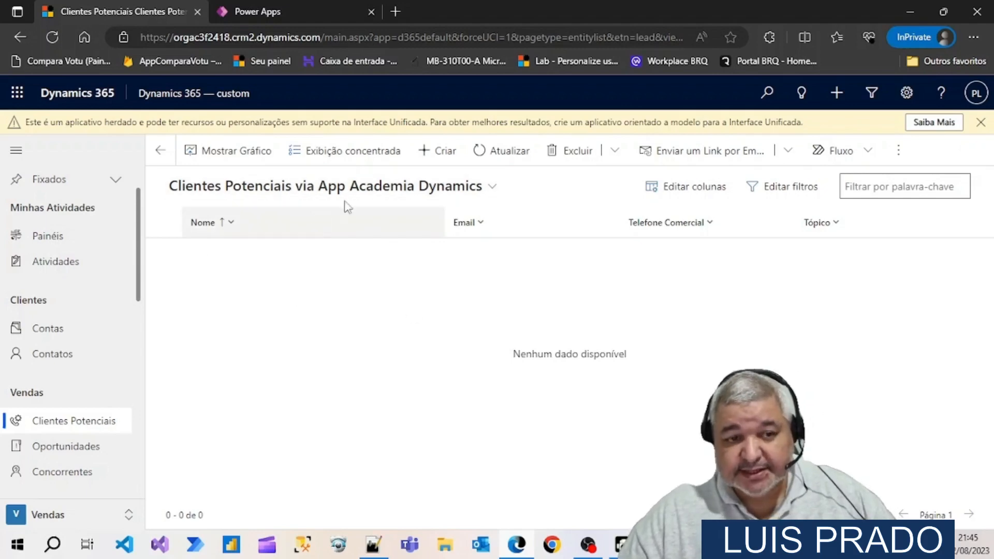
Switch back to Power Apps and open the field assignments of galLeads for review
left_click(276, 11)
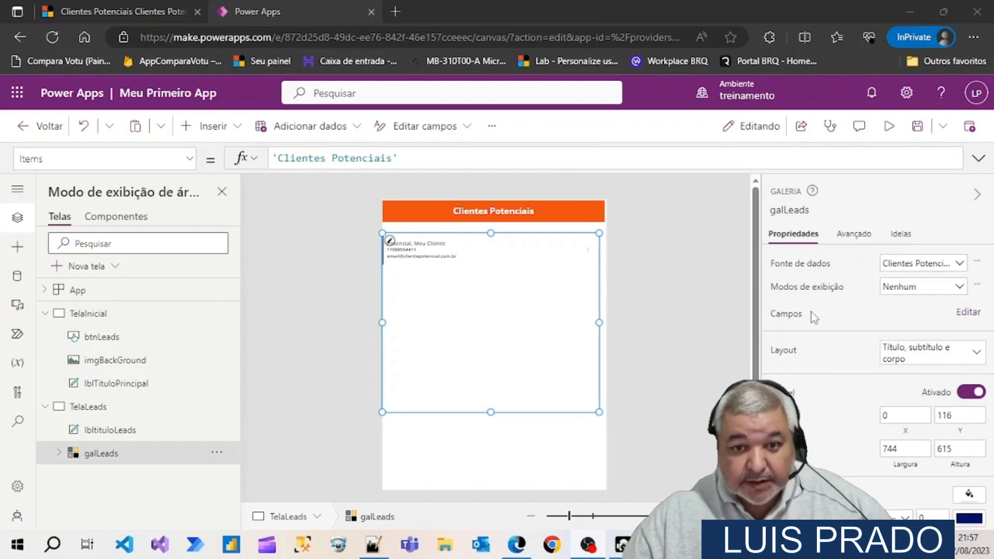
left_click(956, 314)
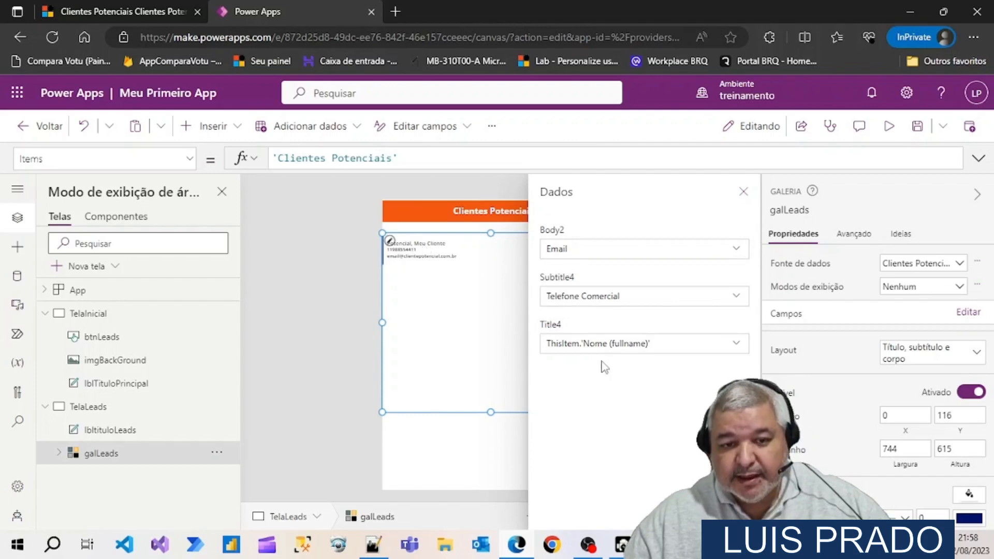
Close the field assignments of galLeads, check the Clientes Potenciais list in Dynamics 365 and return to Power Apps
left_click(743, 192)
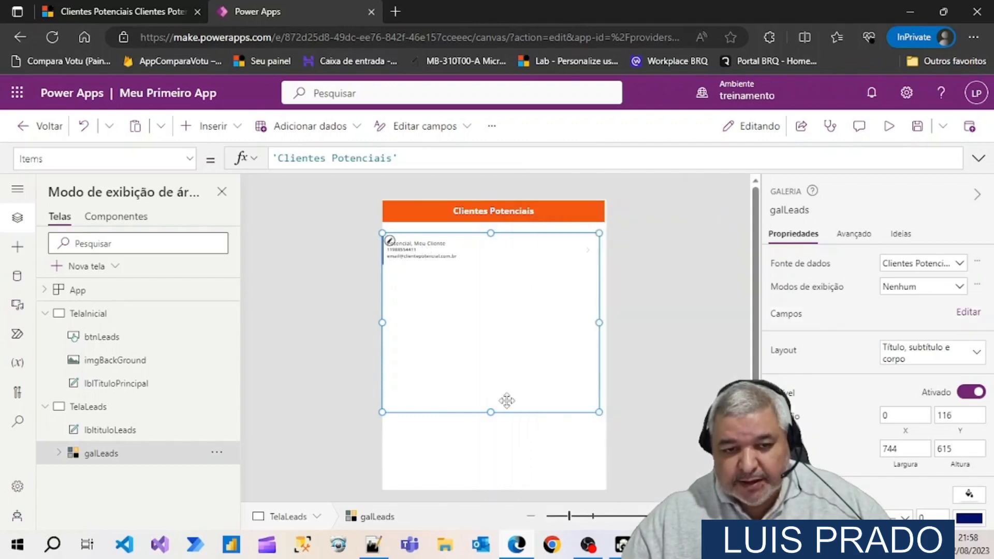
left_click(523, 453)
left_click(125, 10)
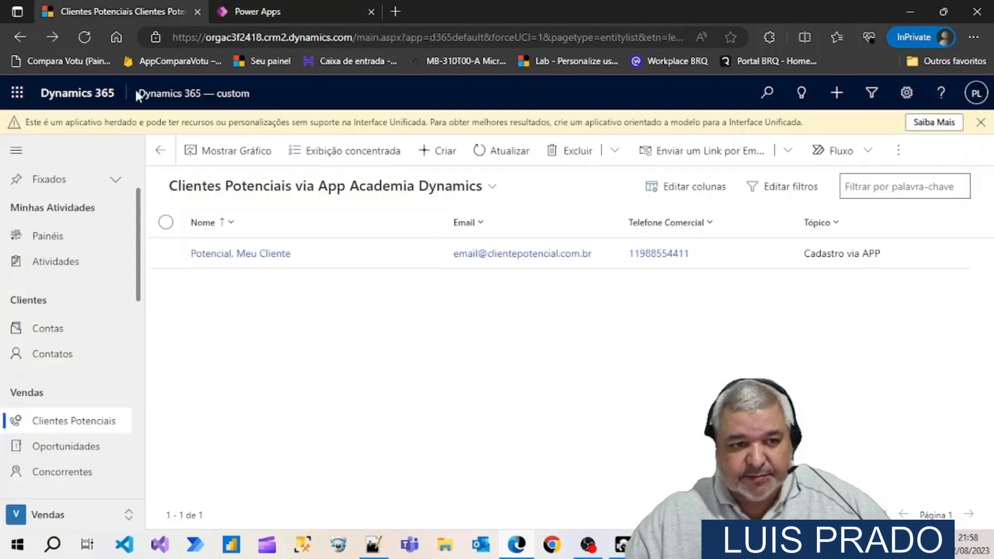
left_click(286, 10)
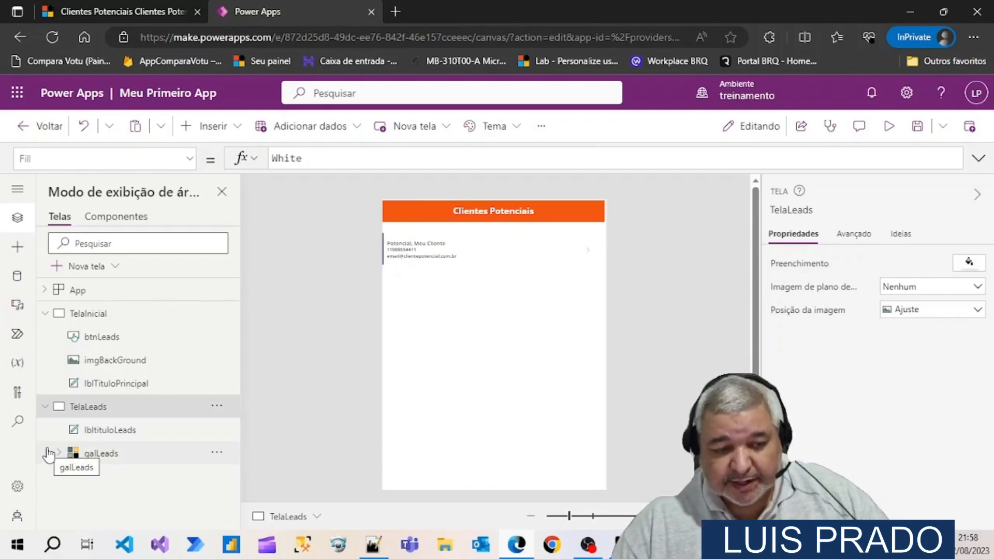
Duplicate the TelaLeads screen and collapse TelaInicial and TelaLeads in the screen tree
left_click(217, 409)
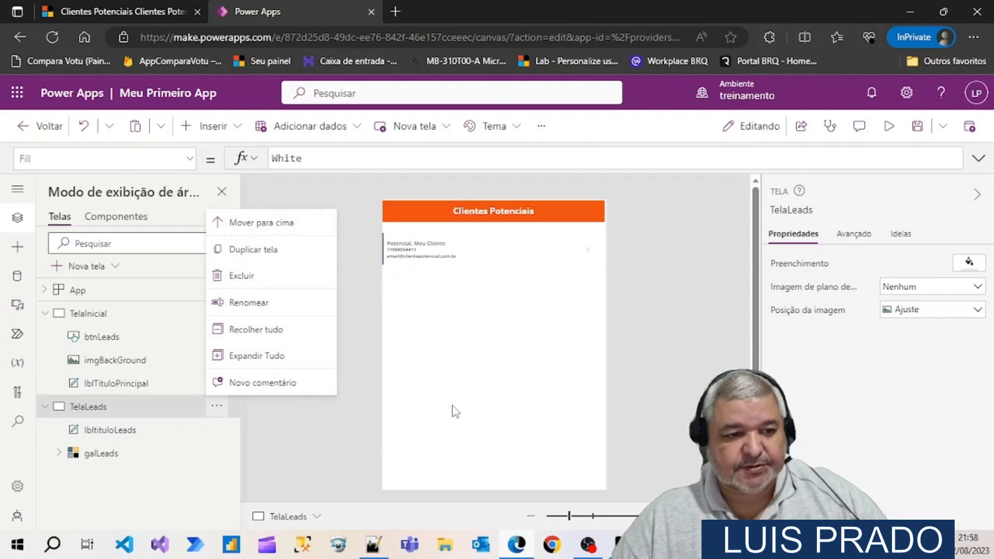
left_click(267, 253)
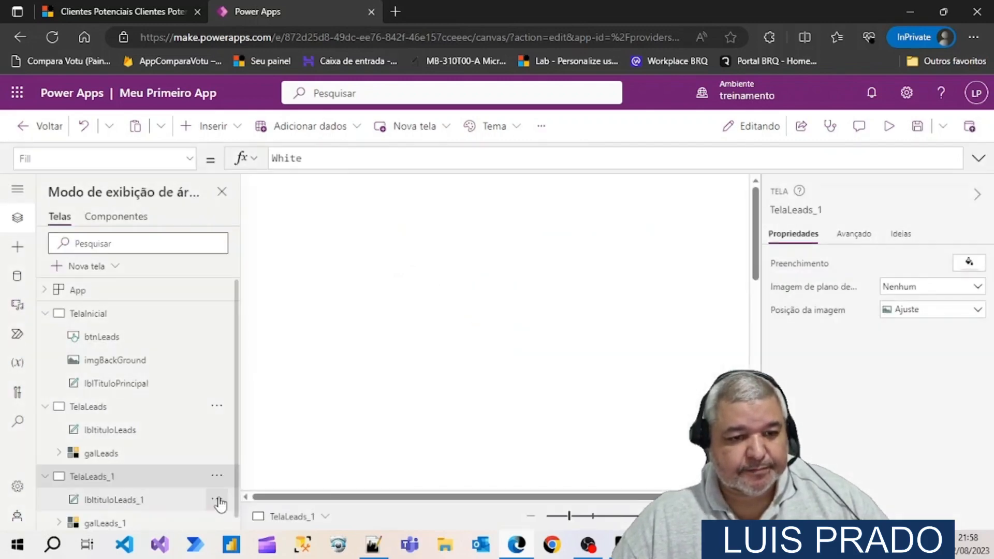
left_click(45, 315)
left_click(44, 338)
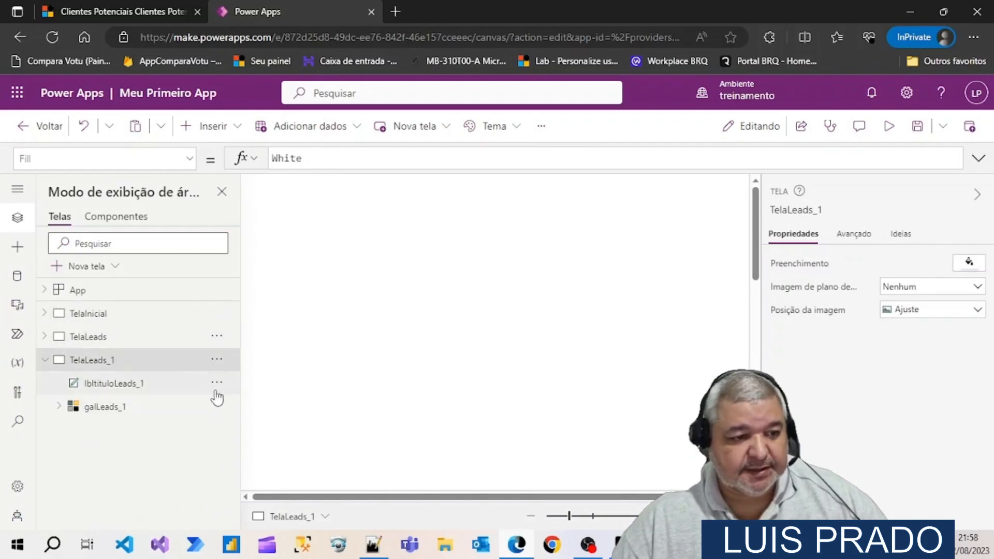
Rename the duplicated screen as TelaLeadsDetahes
left_click(217, 360)
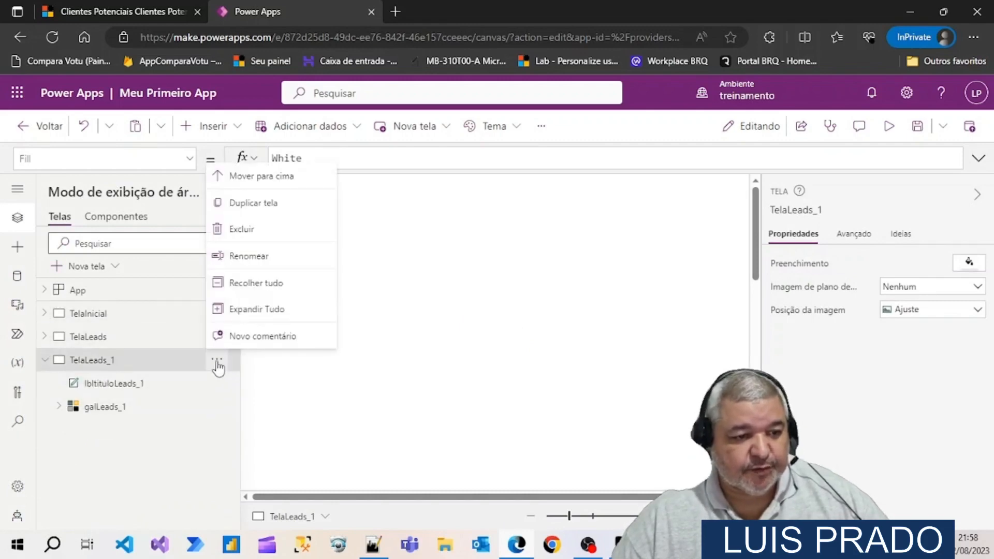
left_click(253, 257)
key("End")
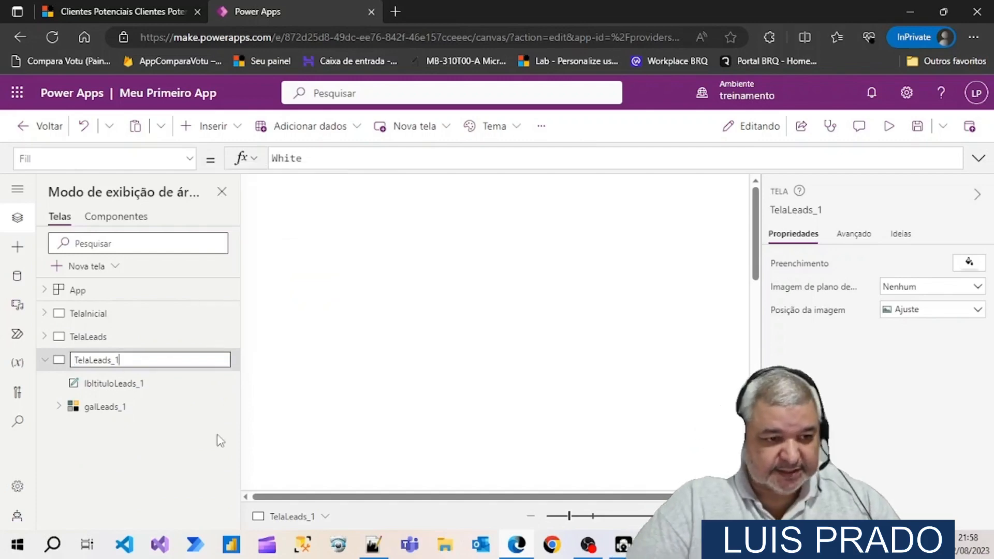
type("Detahes")
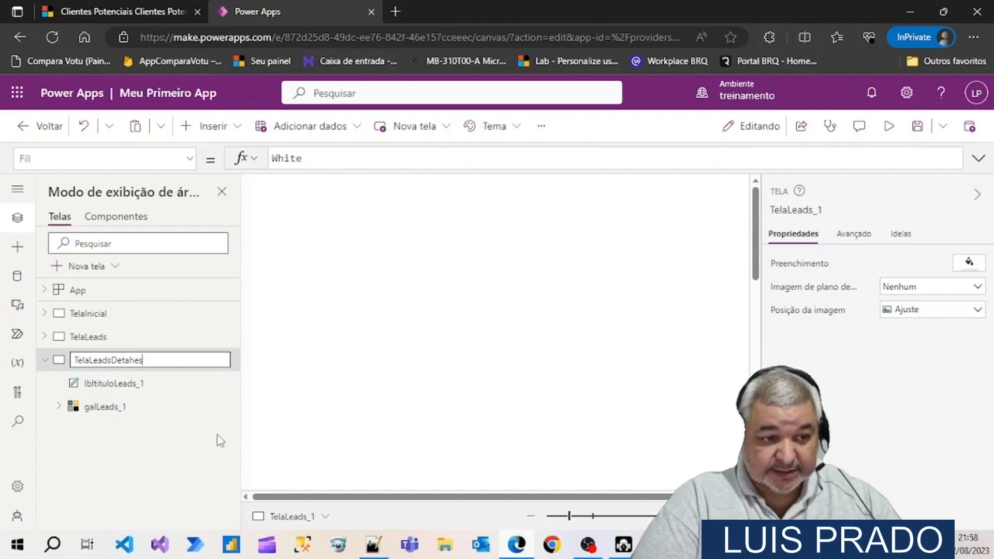
key("Return")
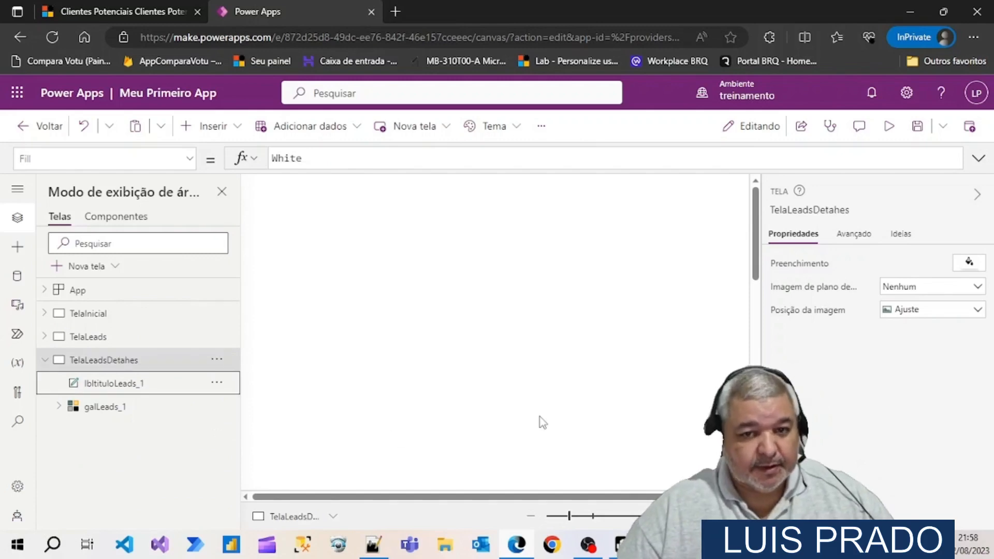
Rename the title label on TelaLeadsDetahes as lbltituloLeadsDetalhes
left_click(531, 516)
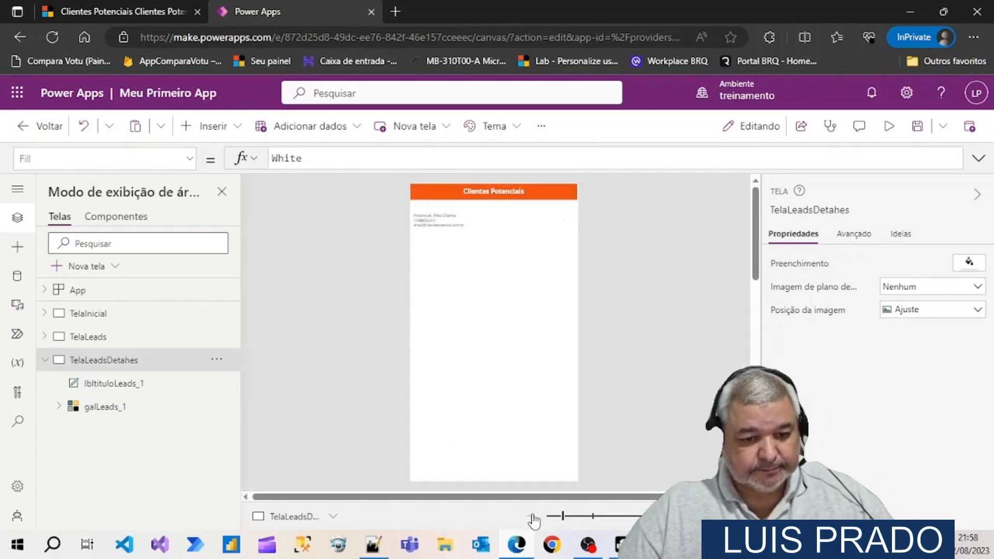
left_click(113, 387)
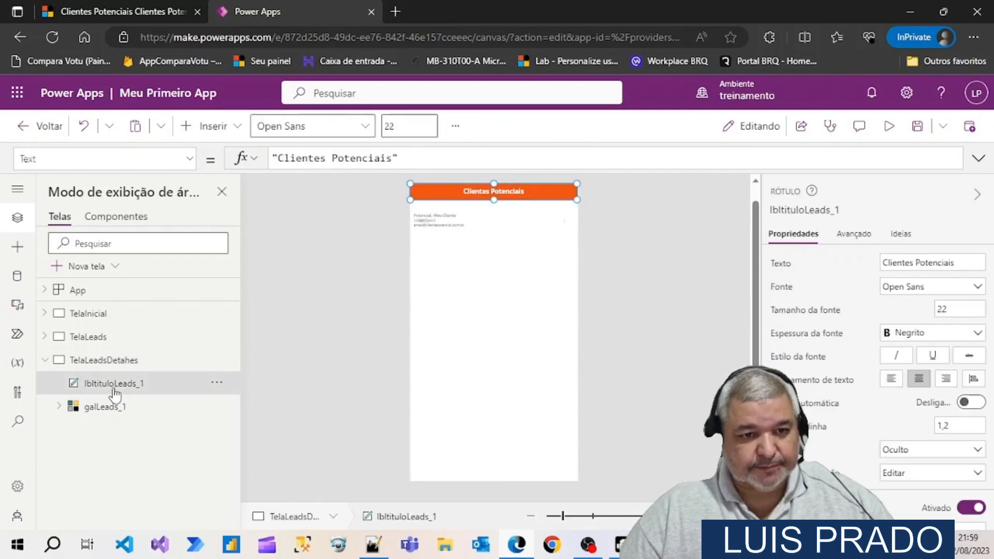
left_click(851, 212)
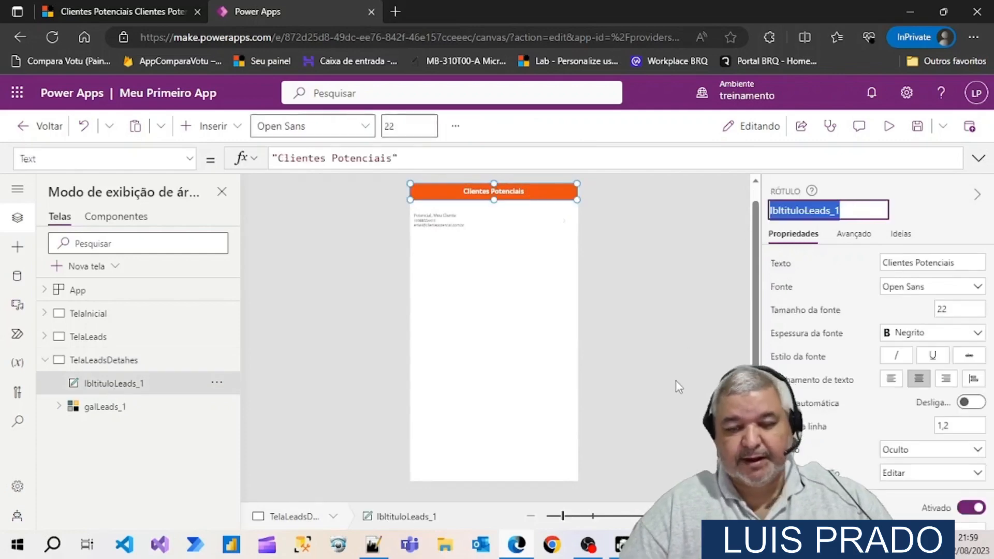
key("End")
key("BackSpace")
key("BackSpace")
type("Detalh")
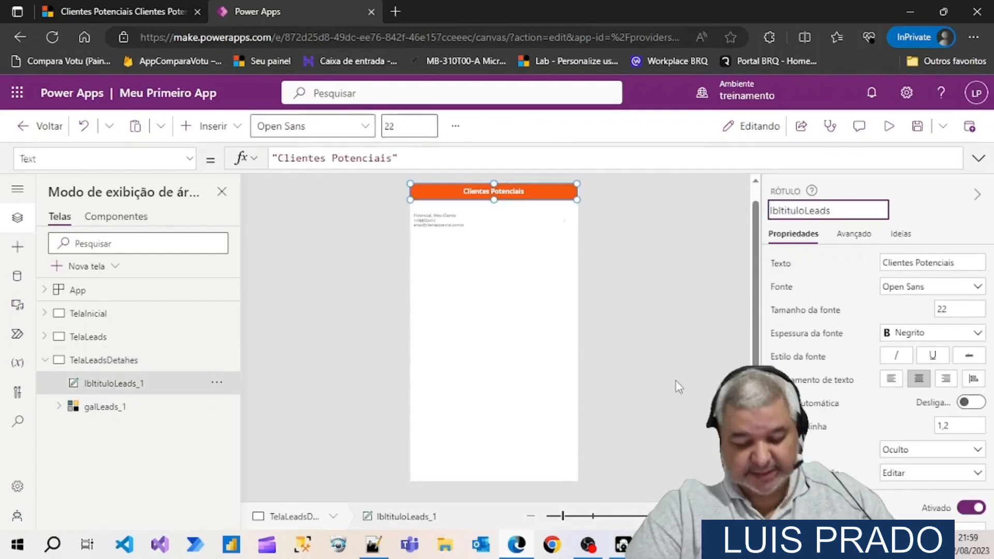
type("es")
key("Return")
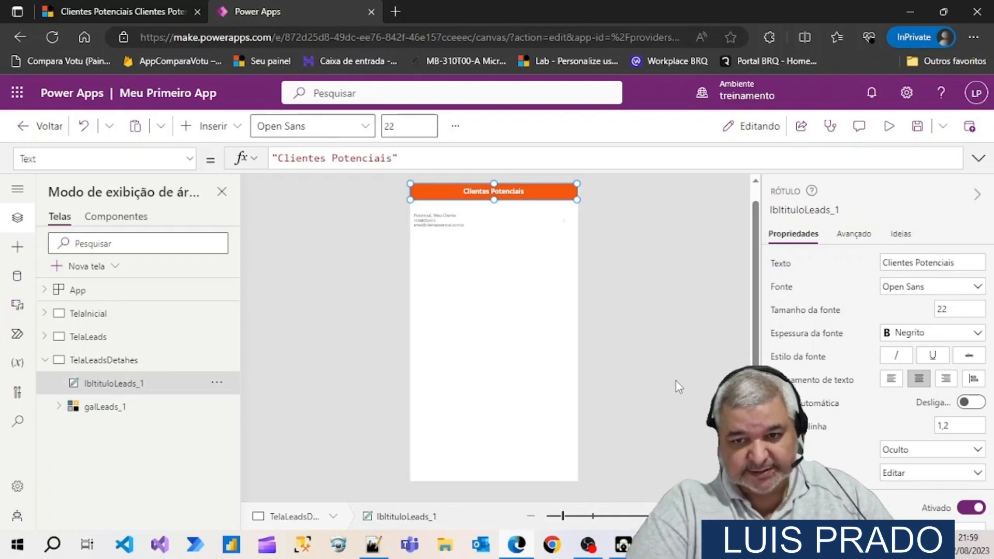
Set the title label's text to "Detalhes do Clientes Potenciais" and delete the copied gallery galLeads_1 from the screen
left_click(884, 262)
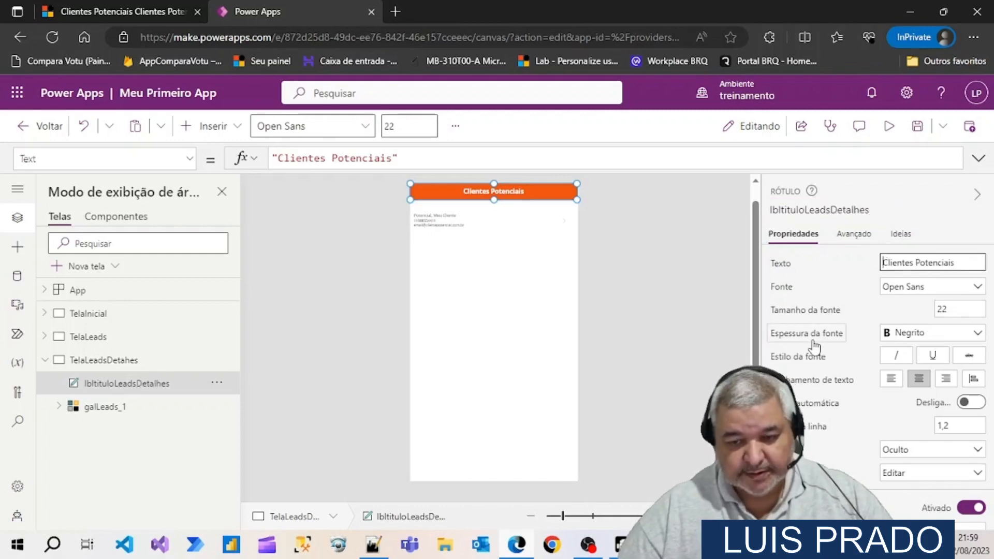
type("Detalhes do")
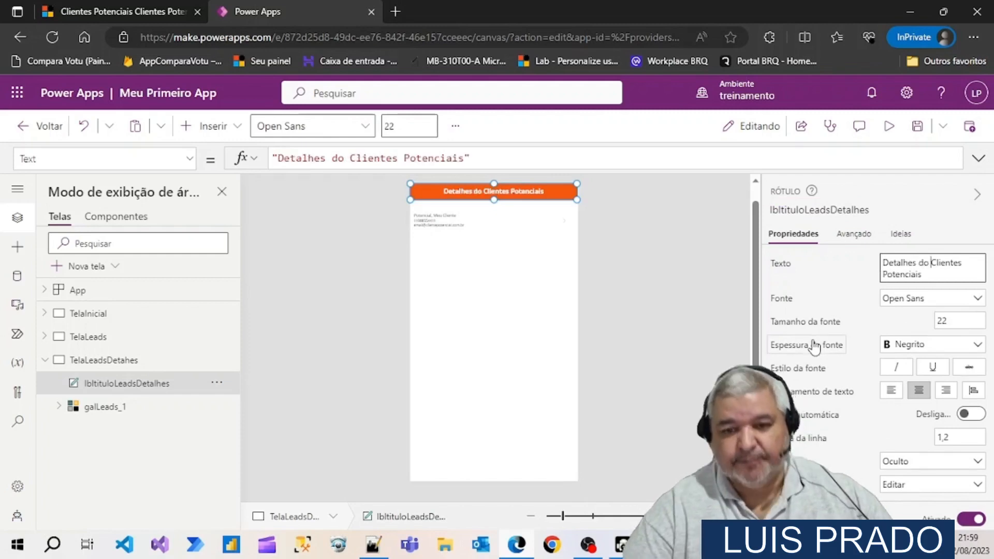
left_click(492, 296)
key("Delete")
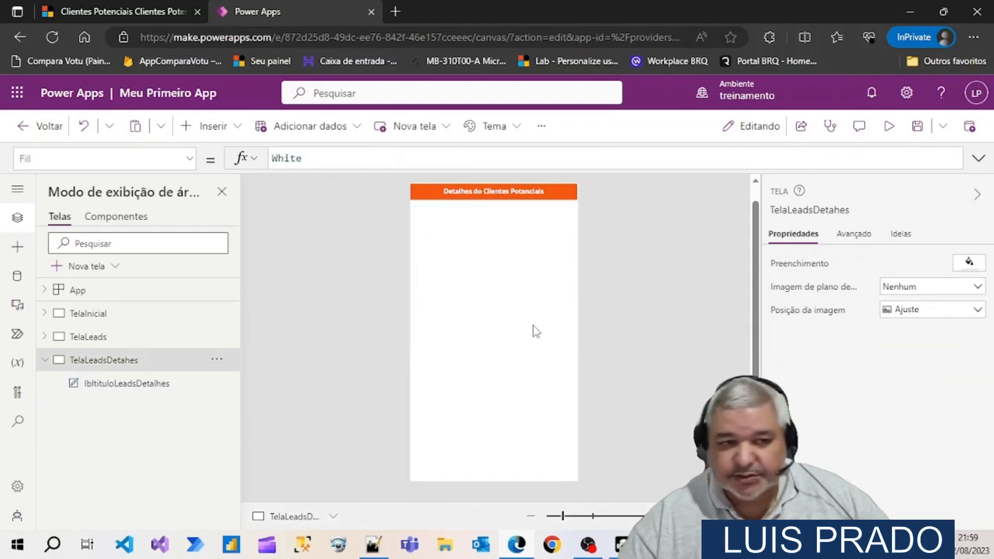
Insert an edit form on TelaLeadsDetahes, placed below the title at Y 150 with a height of 643
left_click(241, 127)
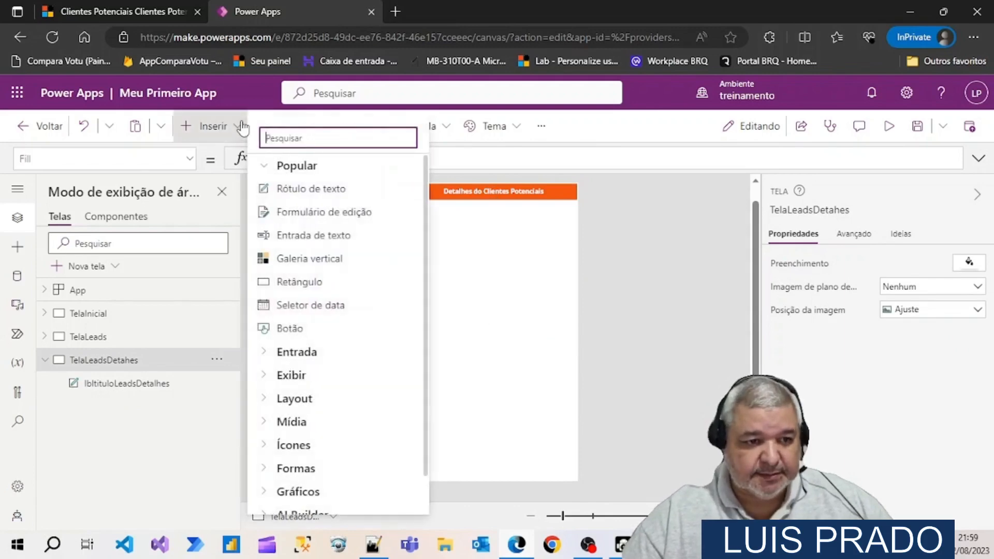
left_click(290, 218)
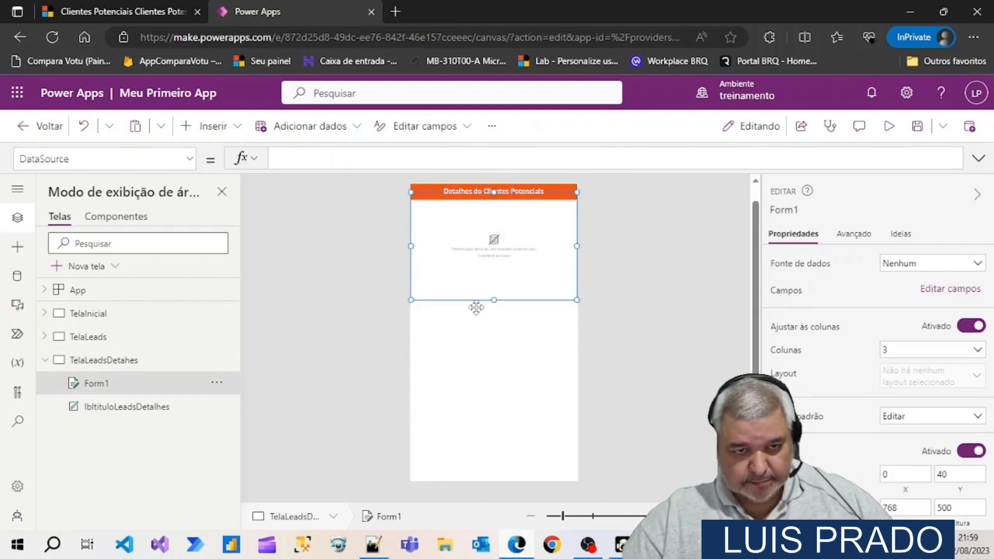
left_click_drag(473, 302, 494, 357)
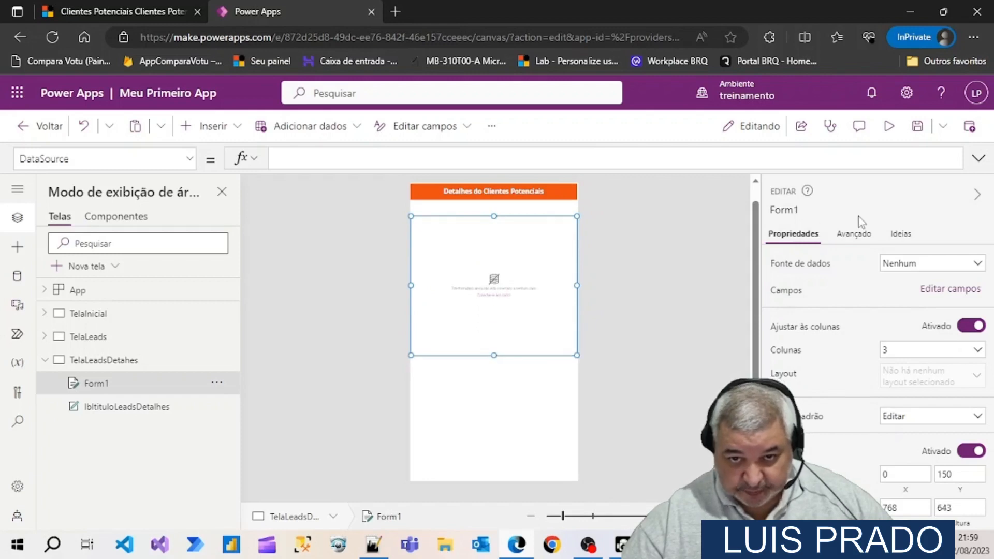
Rename the edit form as FormLead and set its data source to the Clientes Potenciais Dataverse table
left_click(810, 212)
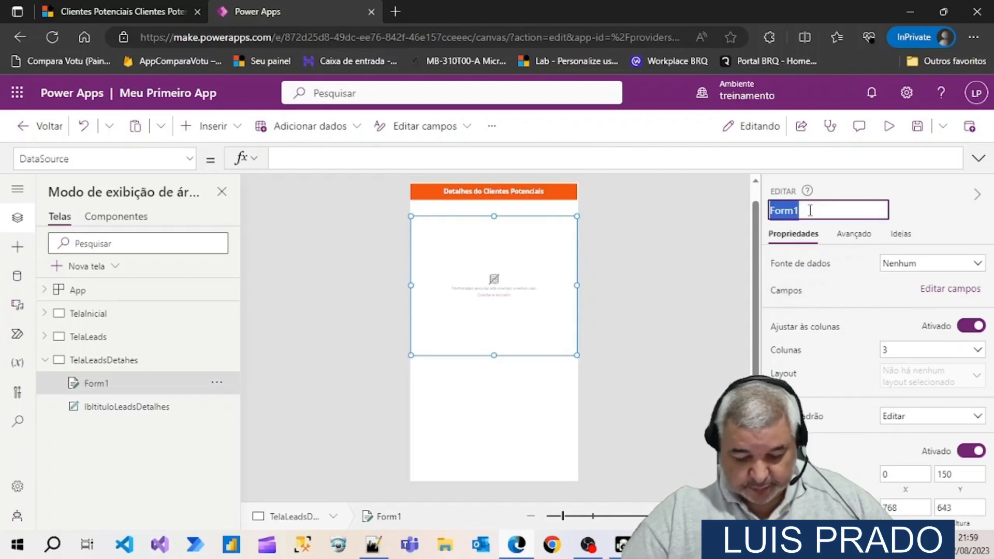
left_click(811, 211)
key("BackSpace")
type("Lead")
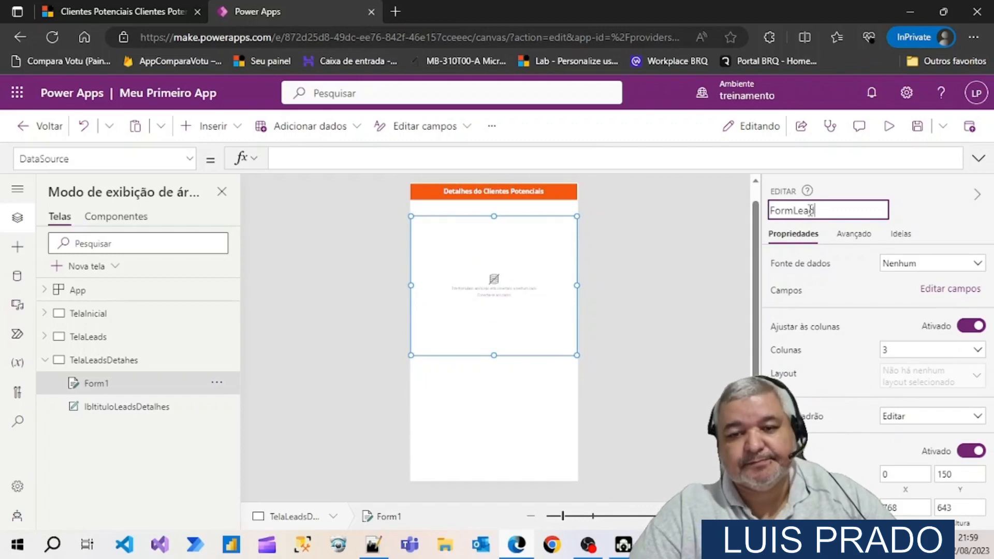
key("Return")
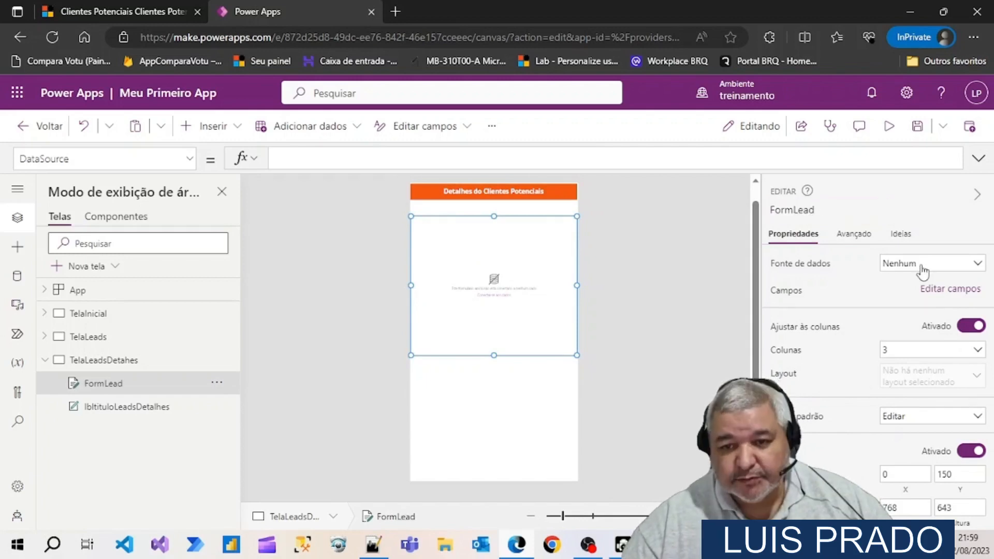
left_click(923, 266)
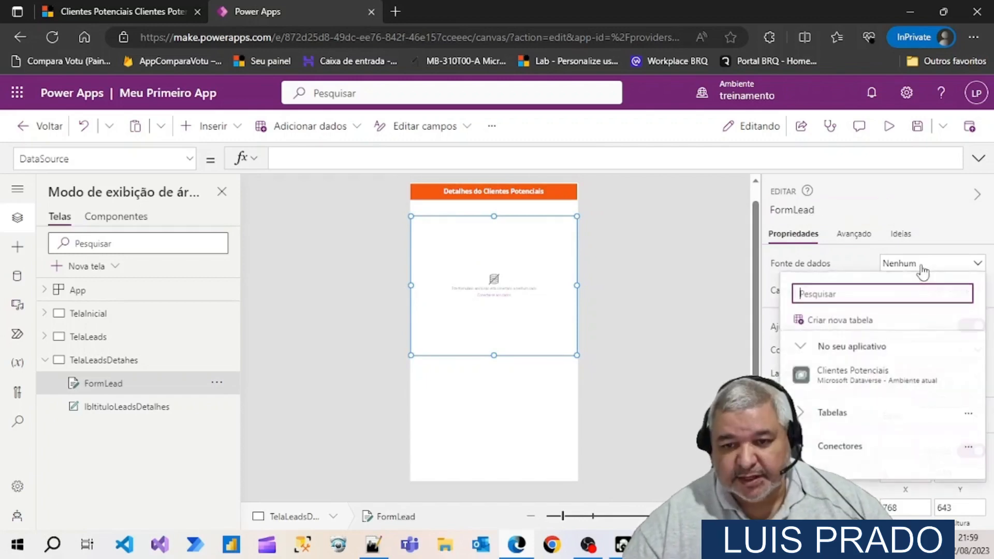
left_click(861, 371)
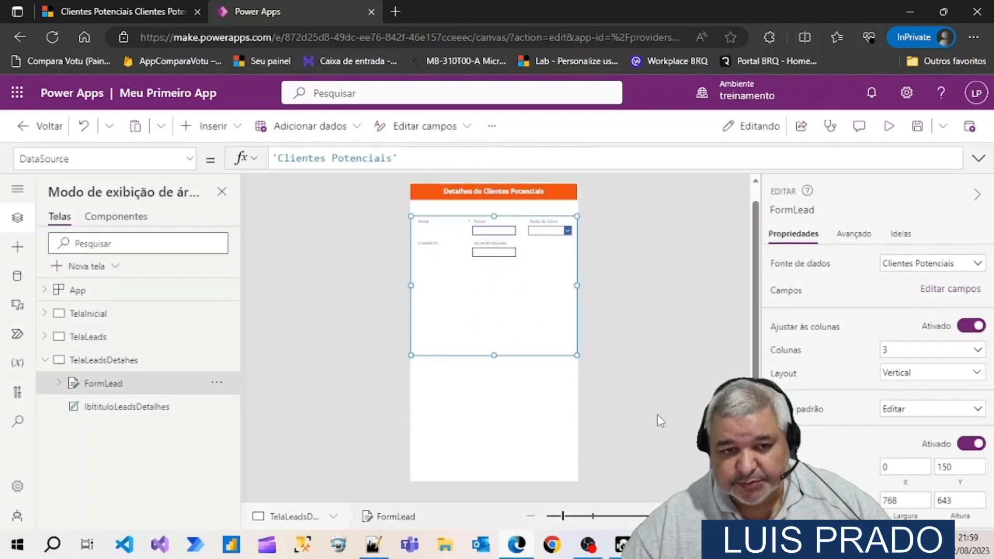
Remove the Razão do Status, Created On and Nome da Empresa fields from FormLead
left_click(951, 291)
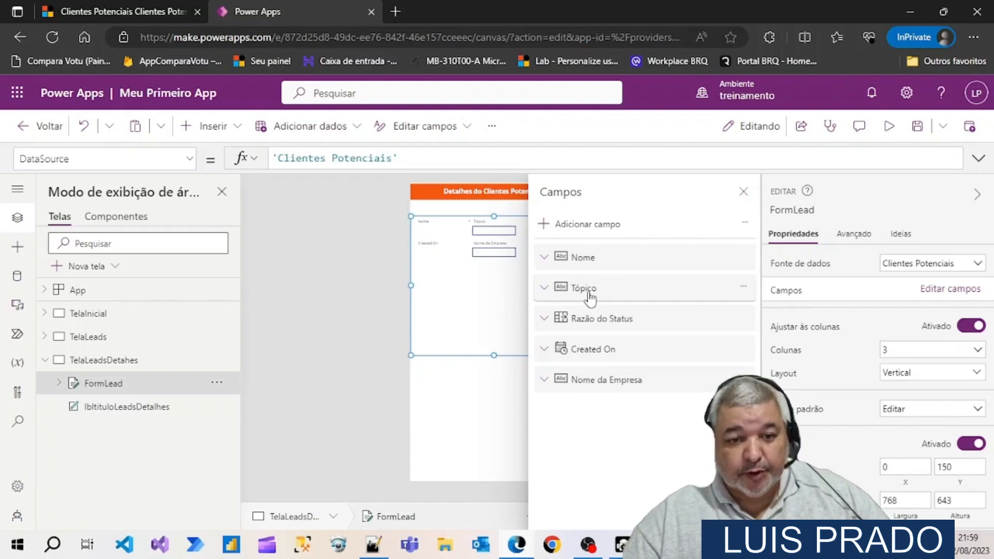
left_click(744, 317)
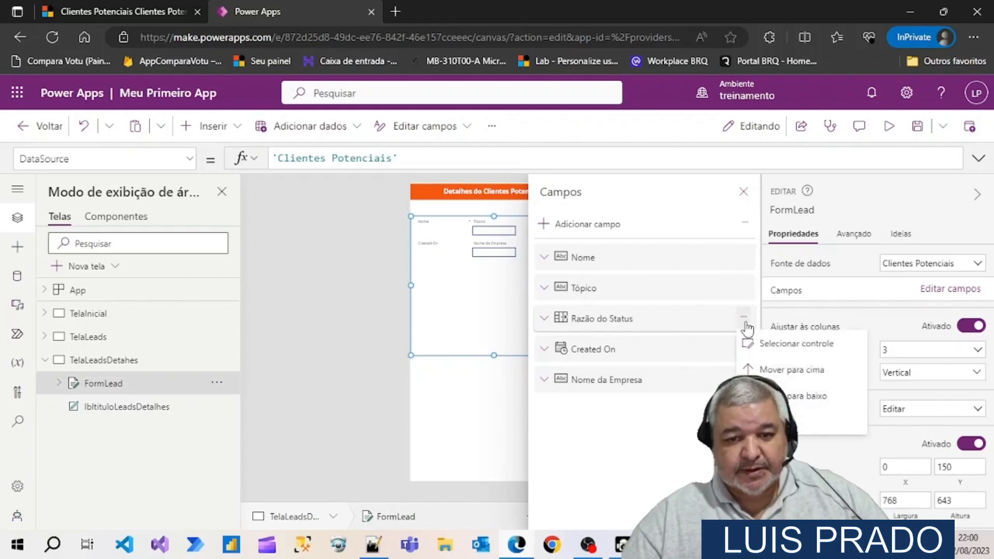
key("Escape")
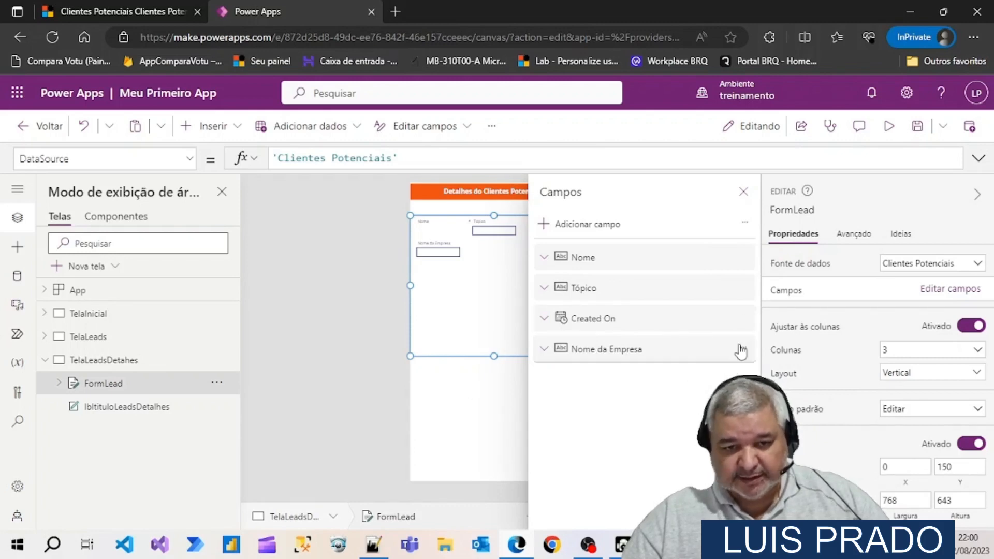
left_click(744, 319)
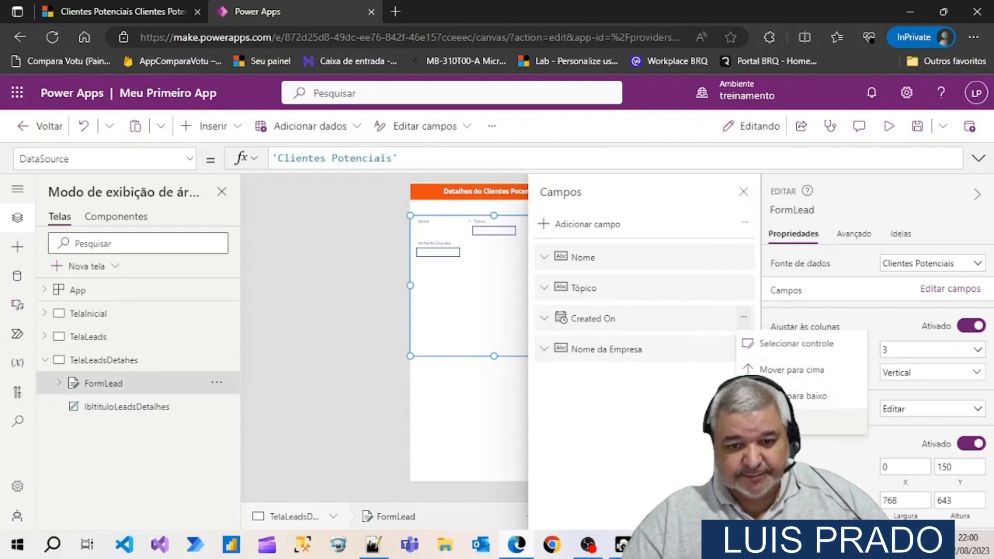
left_click(777, 421)
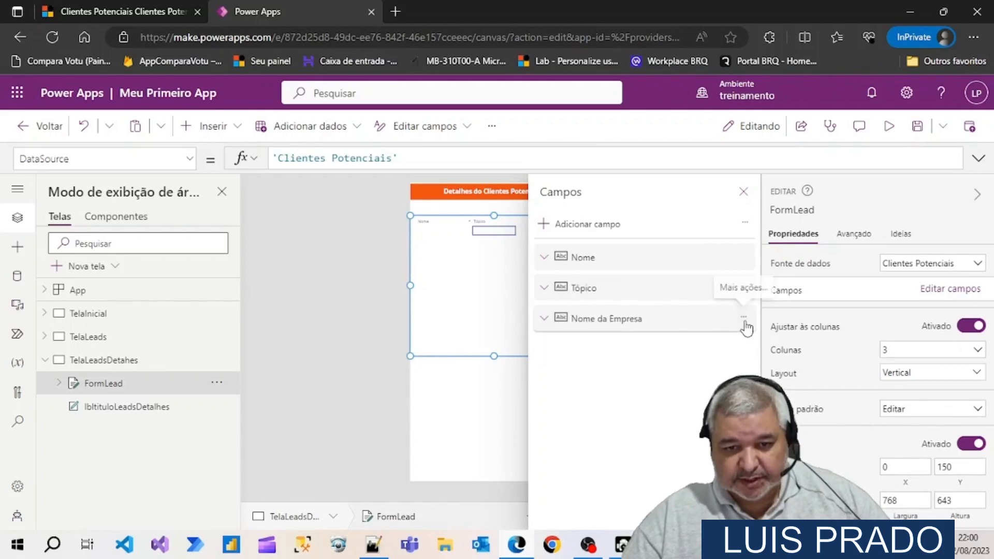
left_click(744, 317)
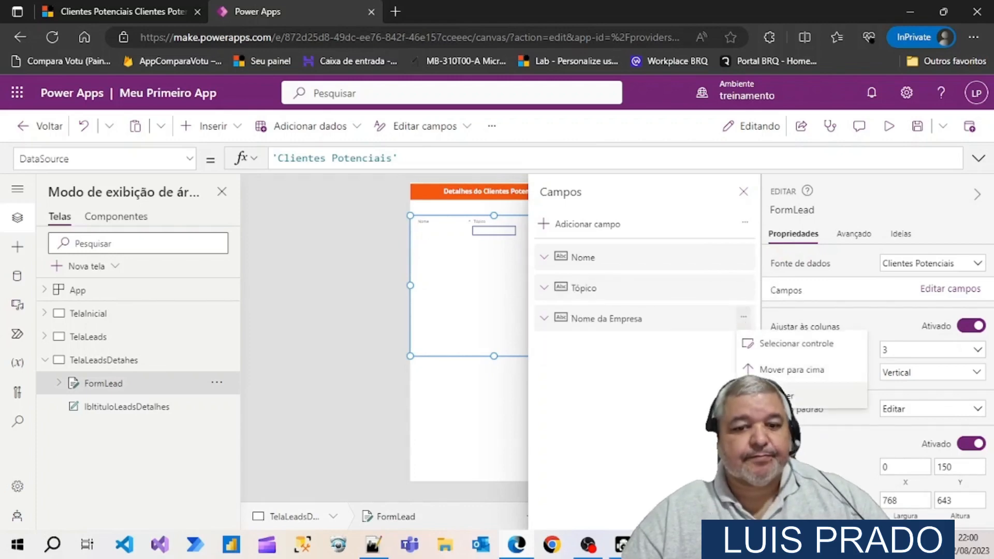
left_click(776, 422)
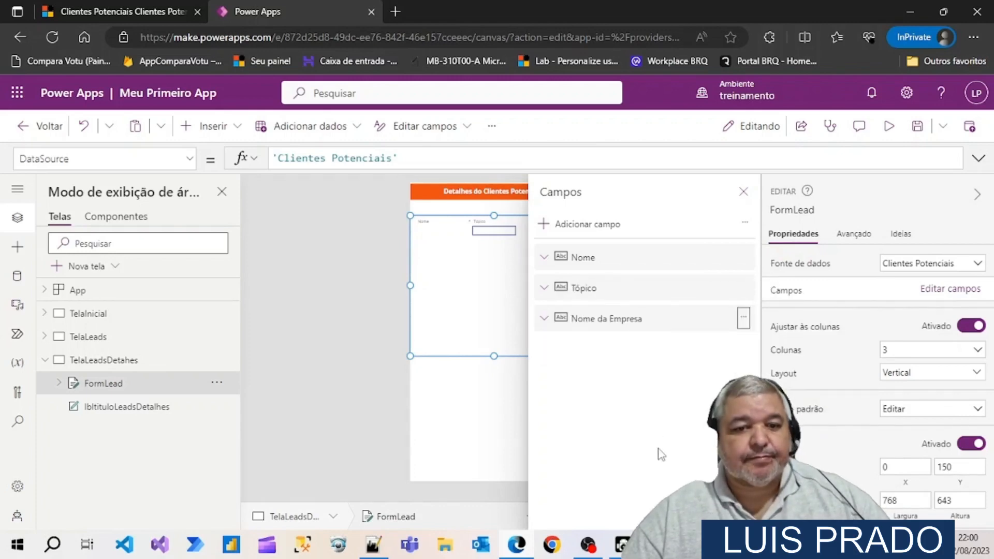
Search the fields available for FormLead for "email" and mark the Email field for adding
left_click(575, 228)
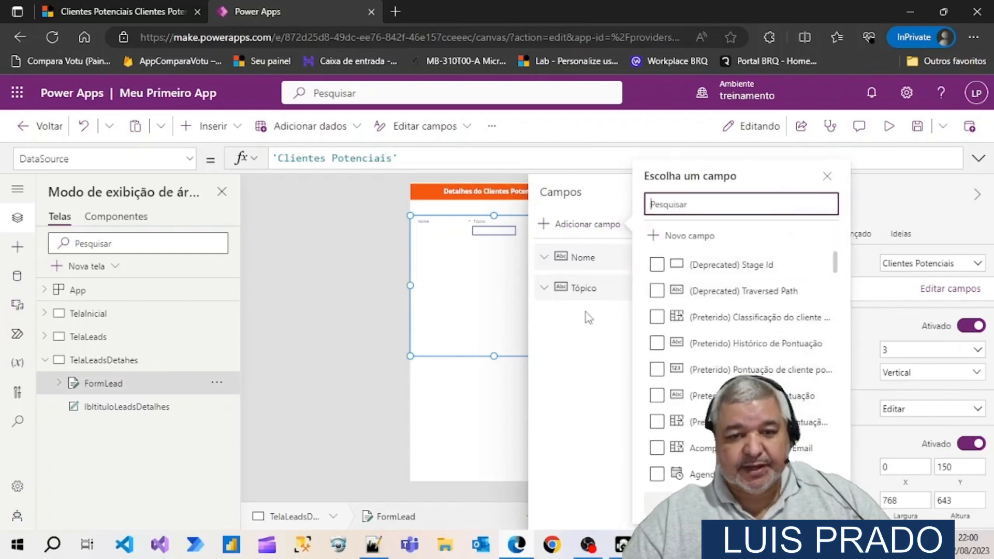
type("emil")
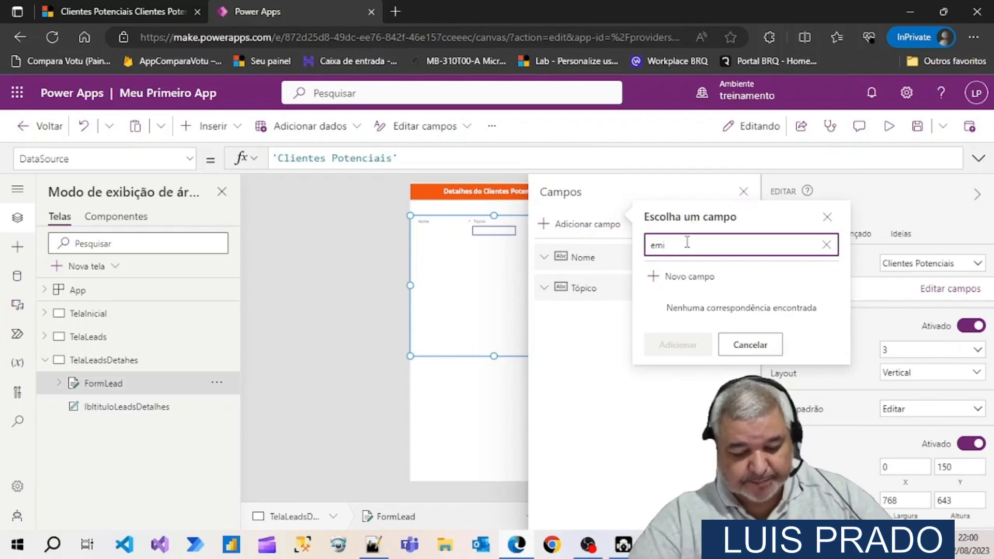
key("BackSpace")
type("ail")
left_click(656, 341)
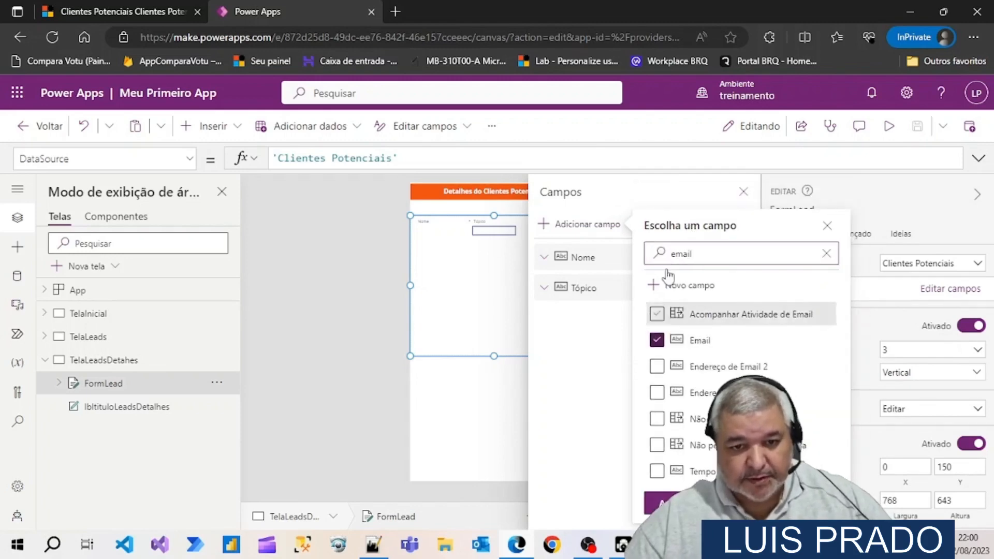
Search for "telefone", mark the Telefone Comercial field as well, and add both marked fields to FormLead
left_click(695, 252)
key("BackSpace")
key("BackSpace")
key("BackSpace")
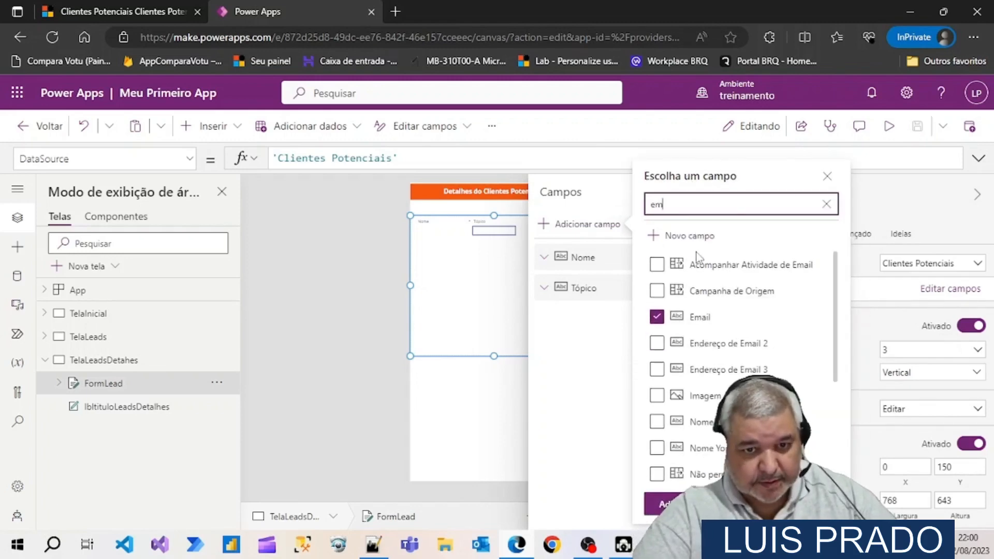
key("BackSpace")
key("BackSpace")
type("telefon")
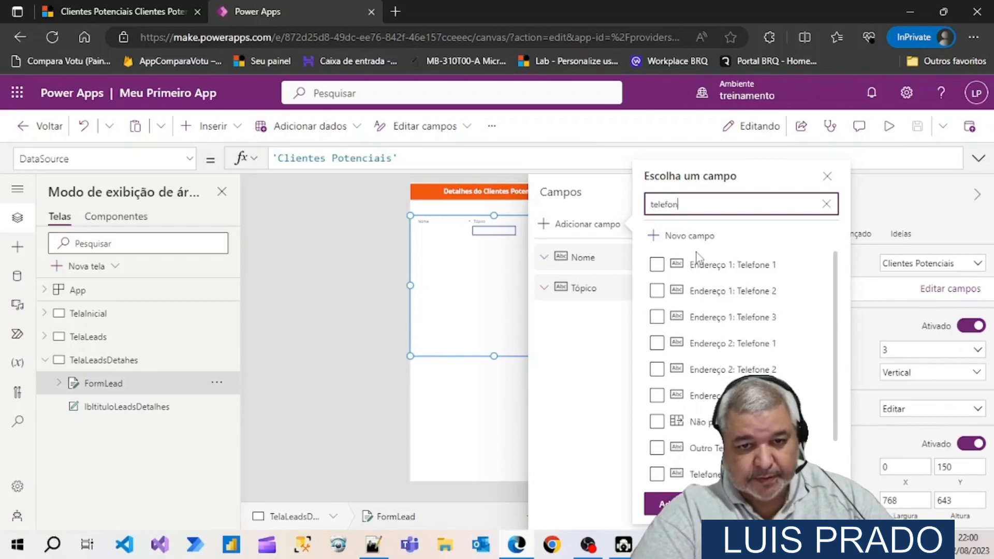
type("e")
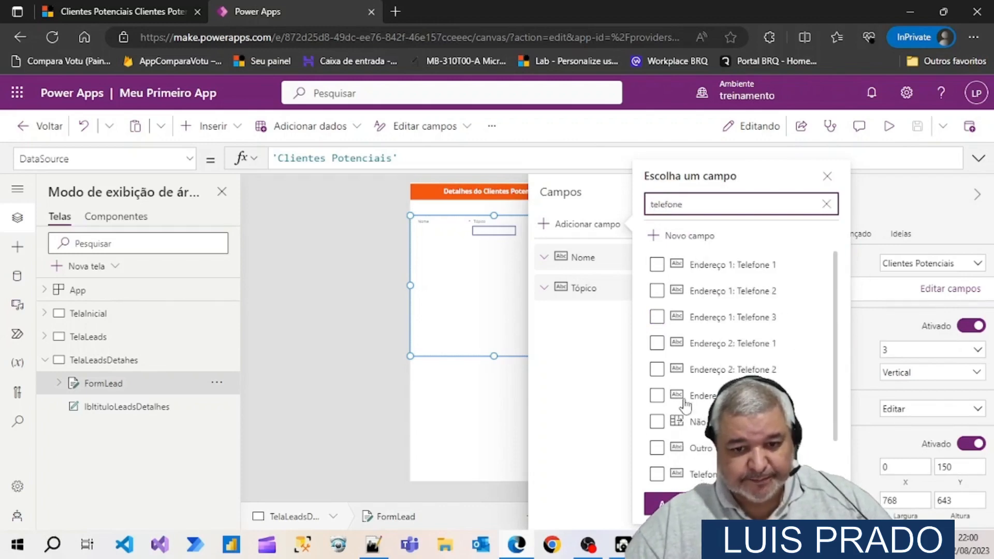
left_click(657, 473)
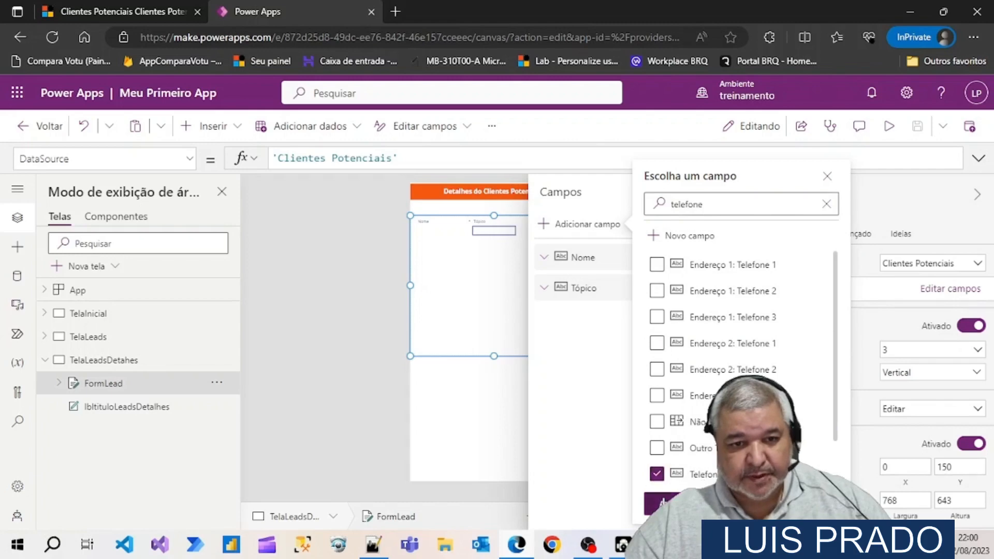
left_click(665, 503)
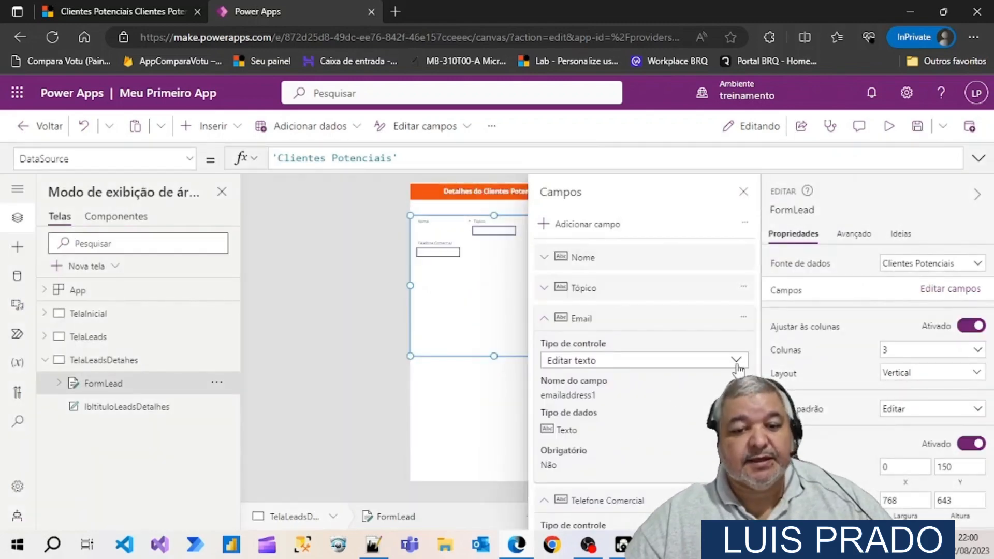
Collapse the new field cards and reorder FormLead's fields to Nome, Telefone Comercial, Email, Tópico
scroll(656, 462, "down", 1)
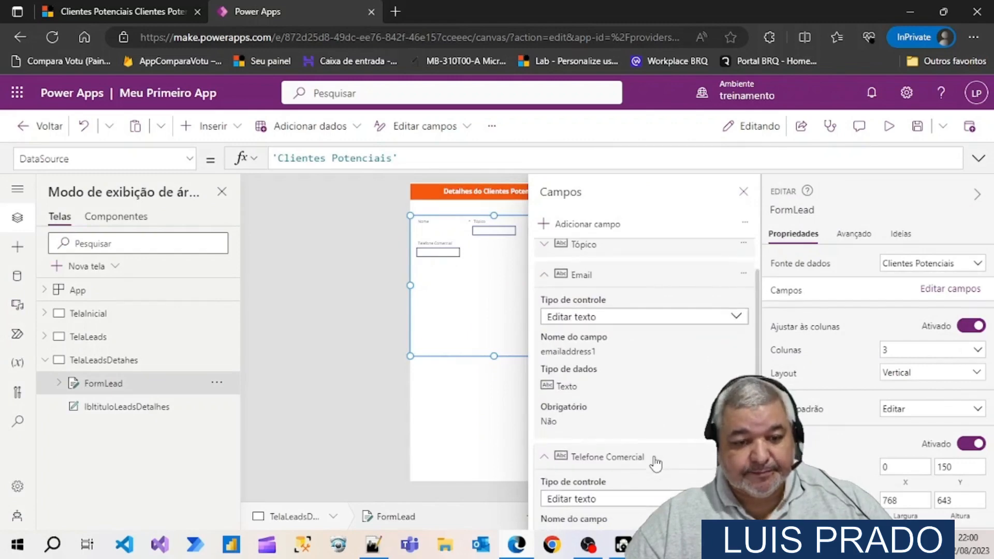
scroll(655, 462, "up", 1)
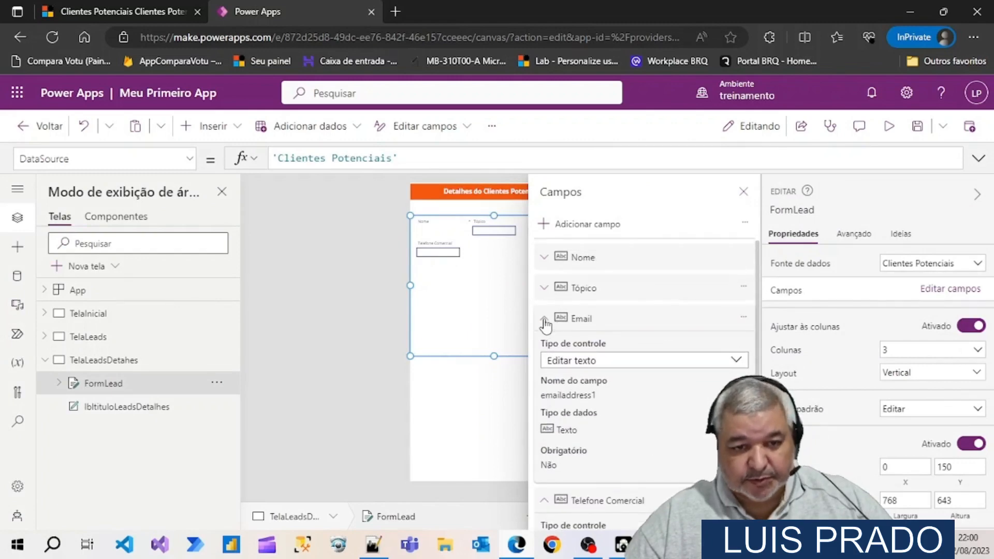
left_click(544, 320)
left_click(546, 349)
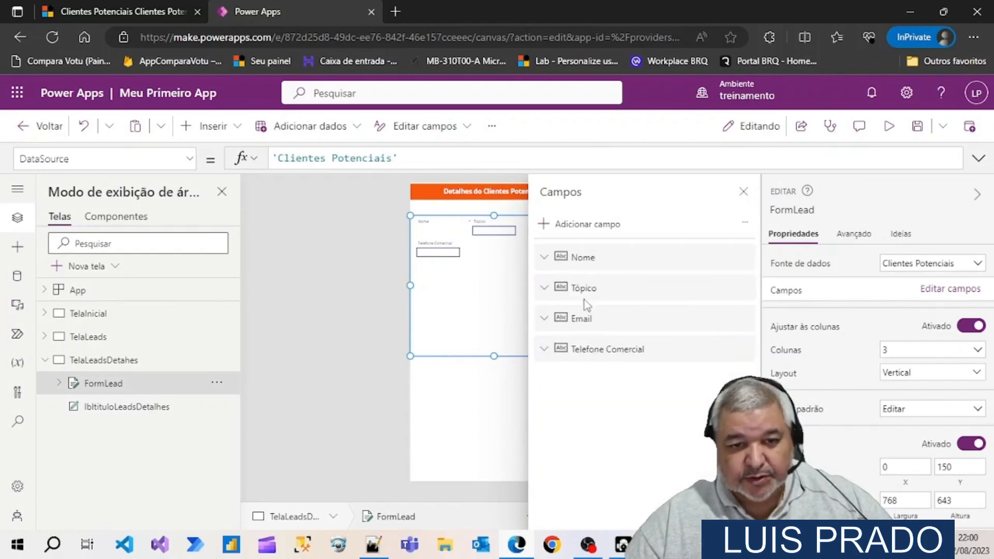
left_click_drag(655, 293, 655, 383)
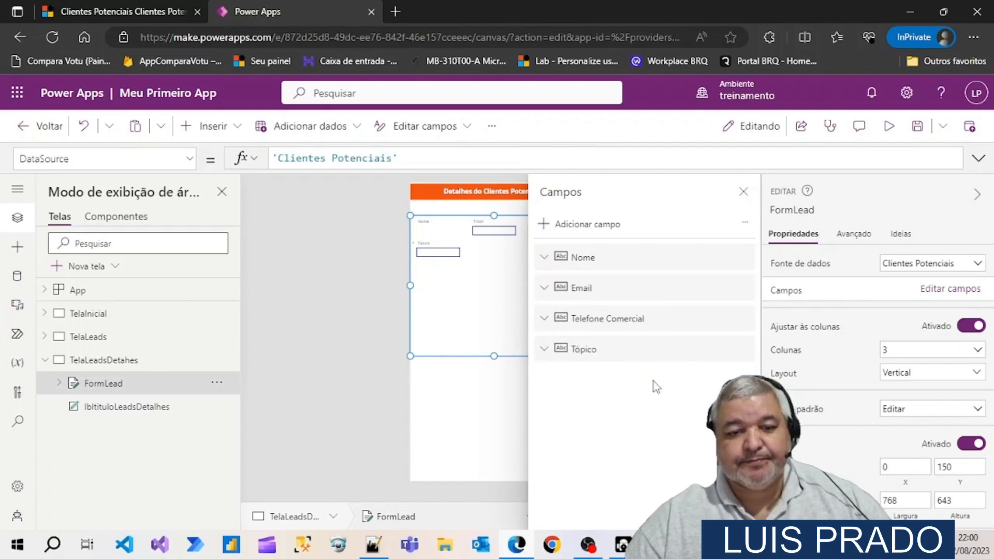
left_click_drag(637, 318, 611, 294)
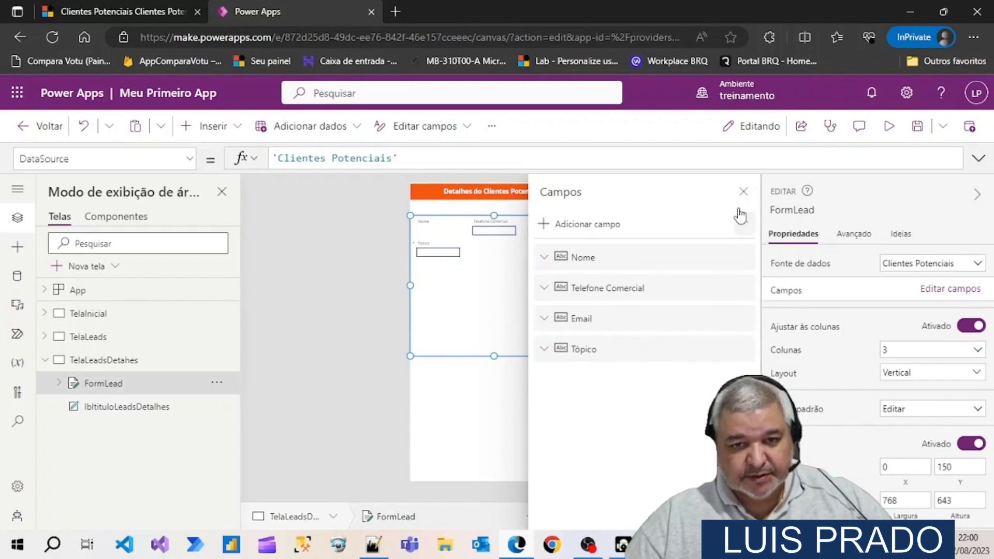
left_click(744, 192)
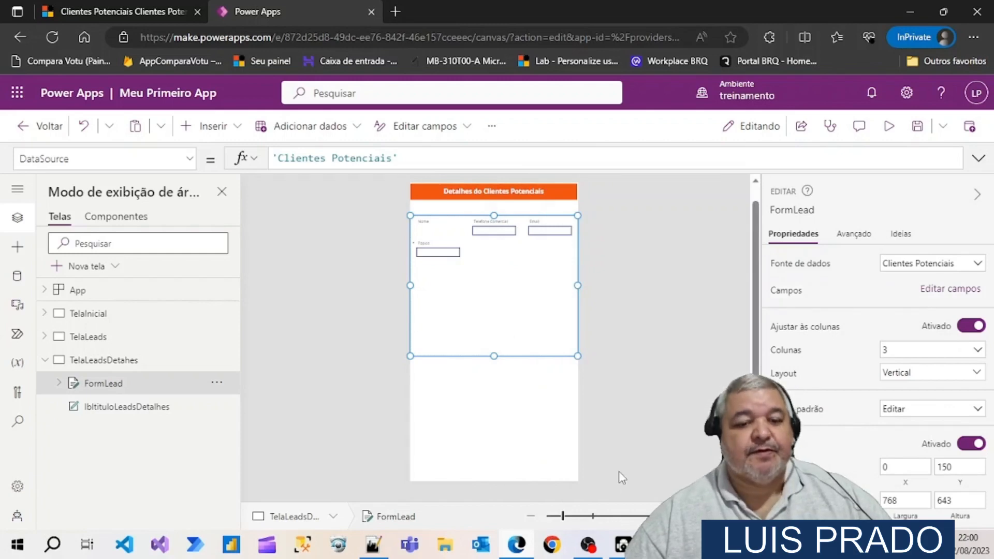
left_click(691, 516)
left_click(690, 516)
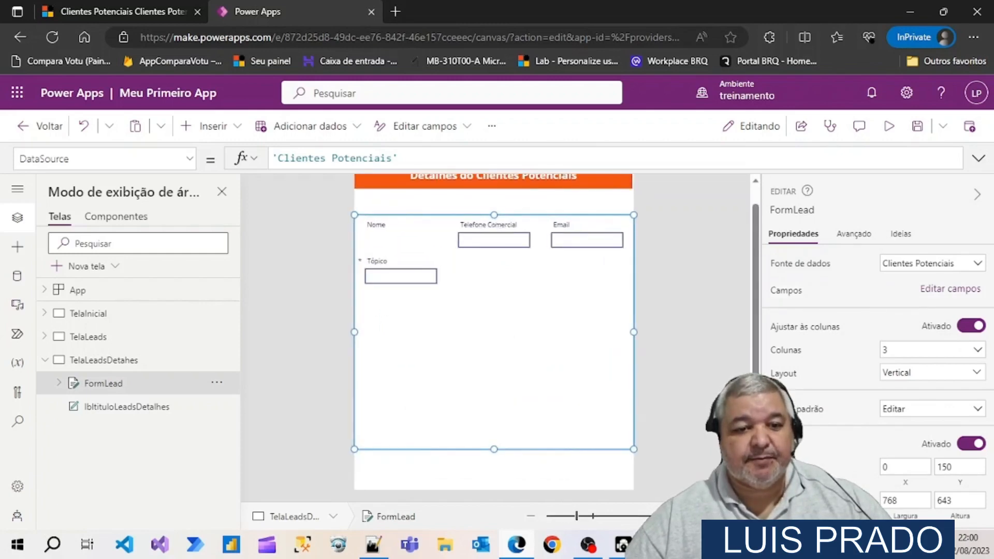
left_click(690, 517)
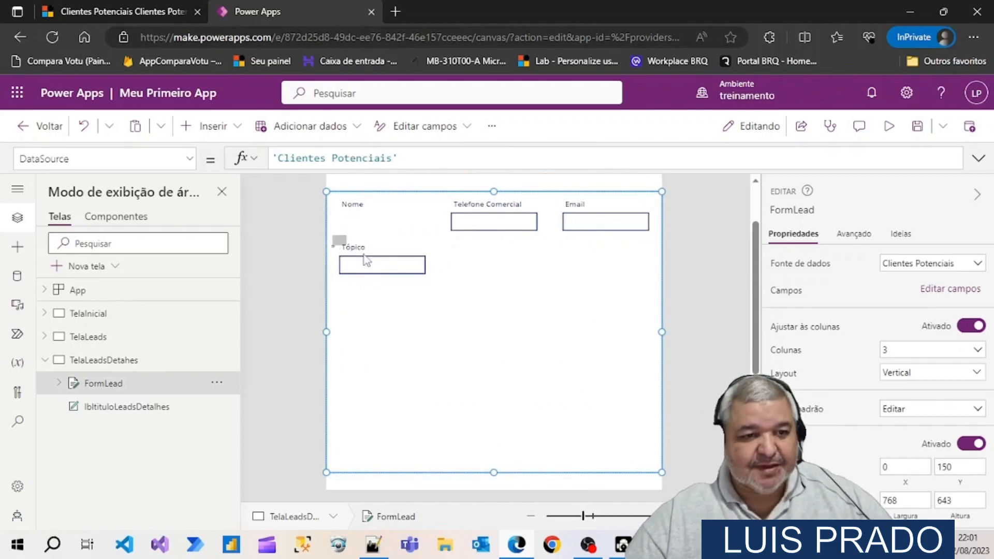
left_click_drag(367, 261, 373, 279)
left_click(372, 280)
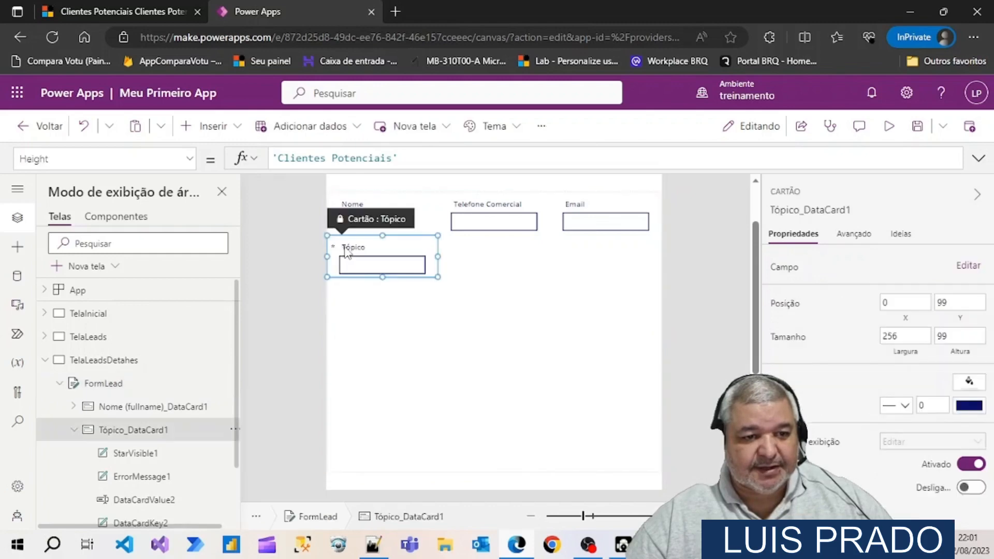
left_click(372, 280)
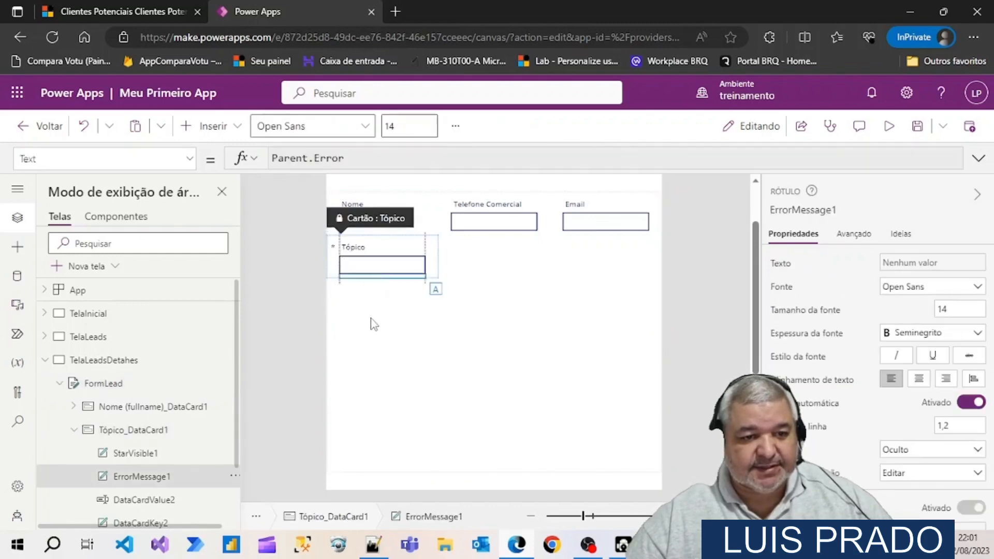
left_click(438, 272)
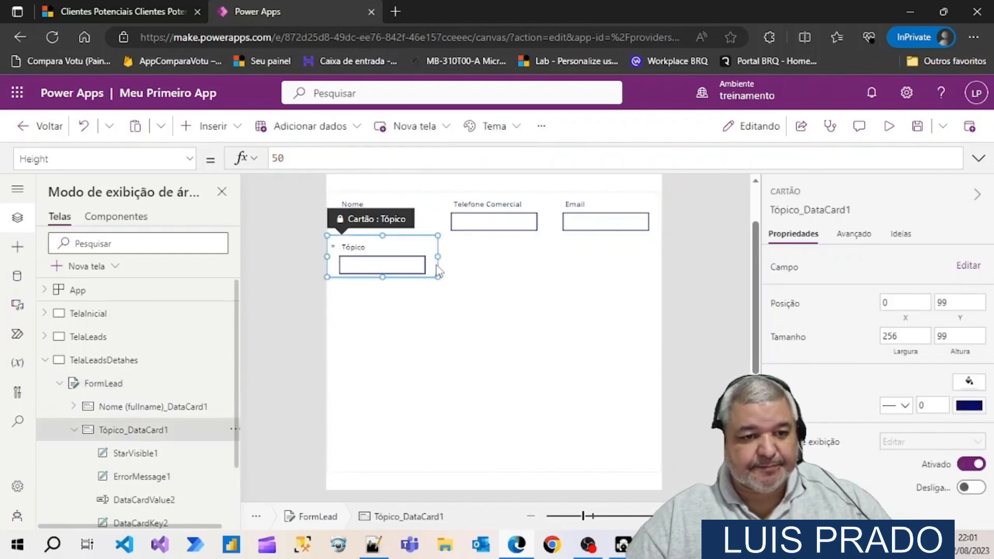
left_click(500, 315)
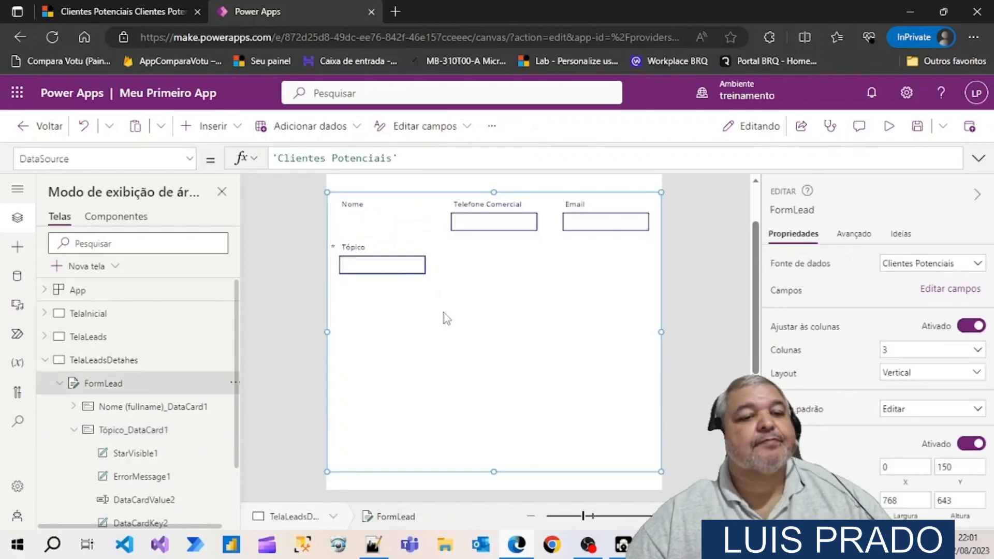
left_click(394, 226)
left_click(484, 277)
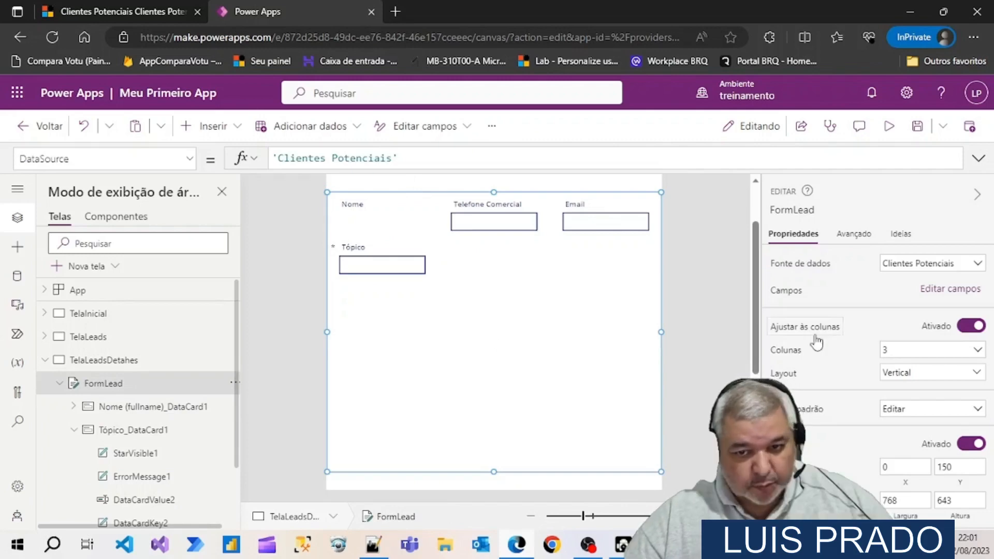
Set FormLead's layout to 1 column so that each field takes the full width
left_click(978, 351)
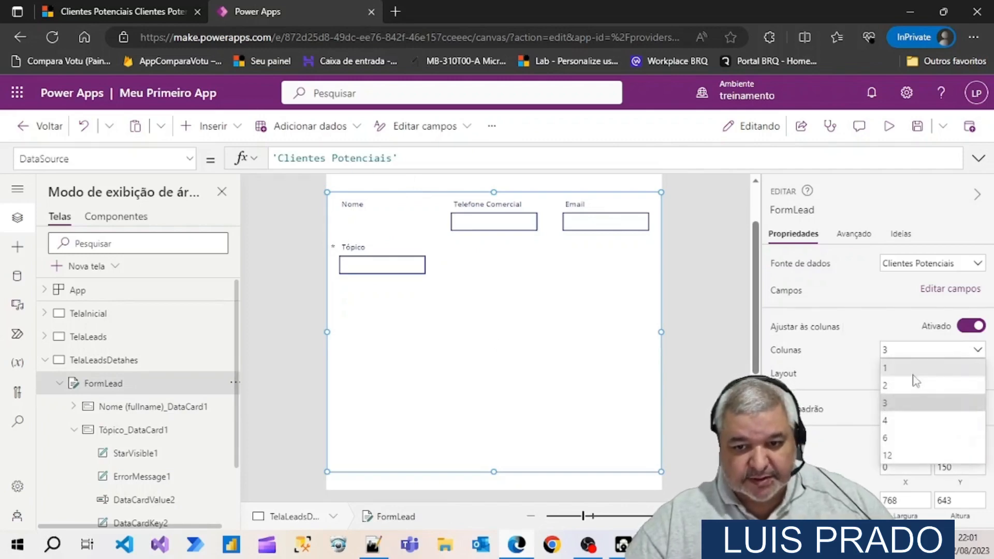
left_click(893, 377)
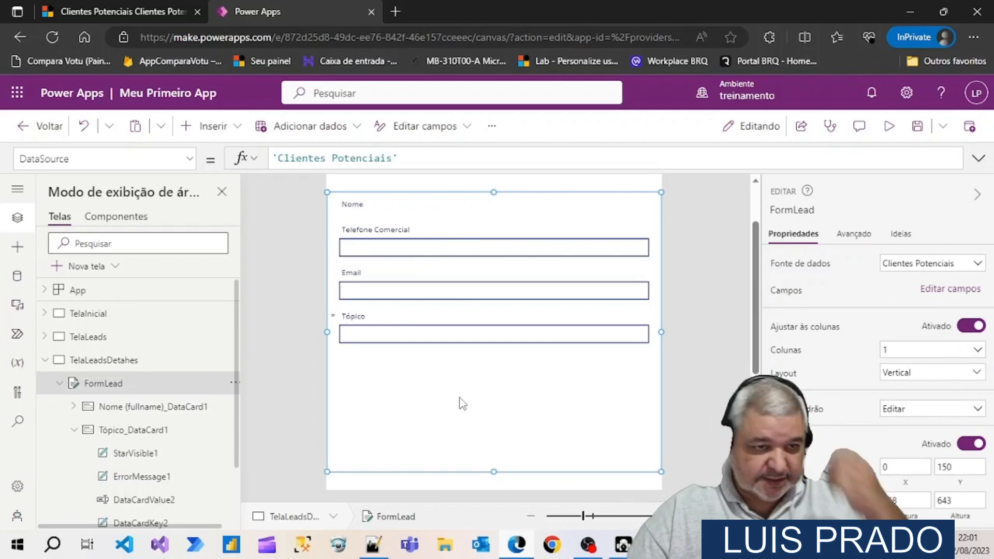
scroll(460, 398, "up", 2)
scroll(459, 397, "down", 2)
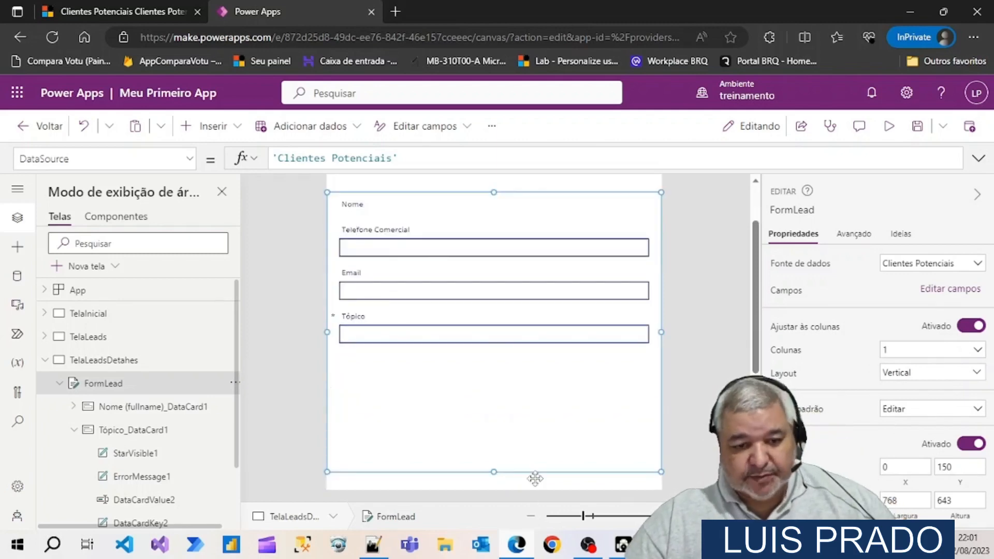
Shorten FormLead from its lower edge to a height of about 371 so it ends just below the Tópico field
left_click(359, 211)
left_click(388, 429)
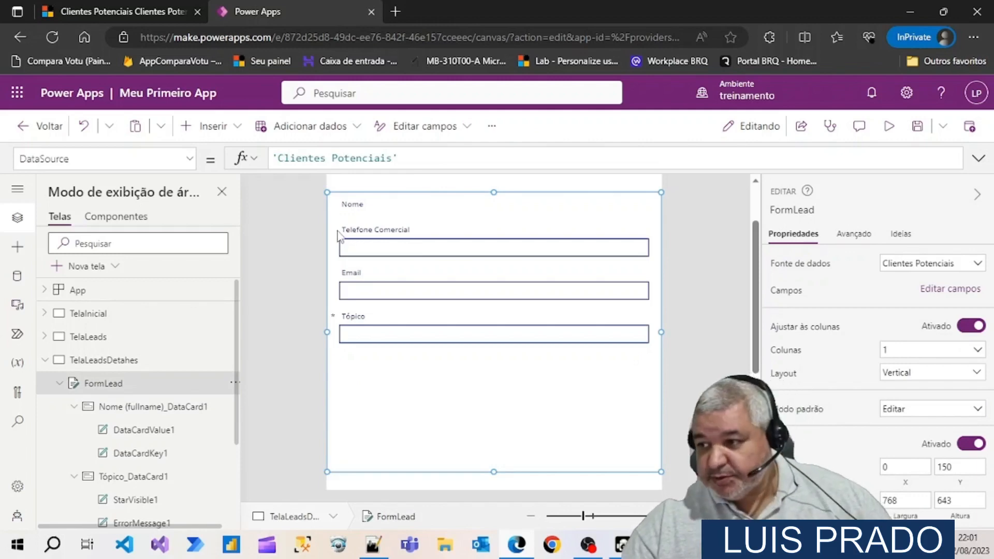
right_click(409, 433)
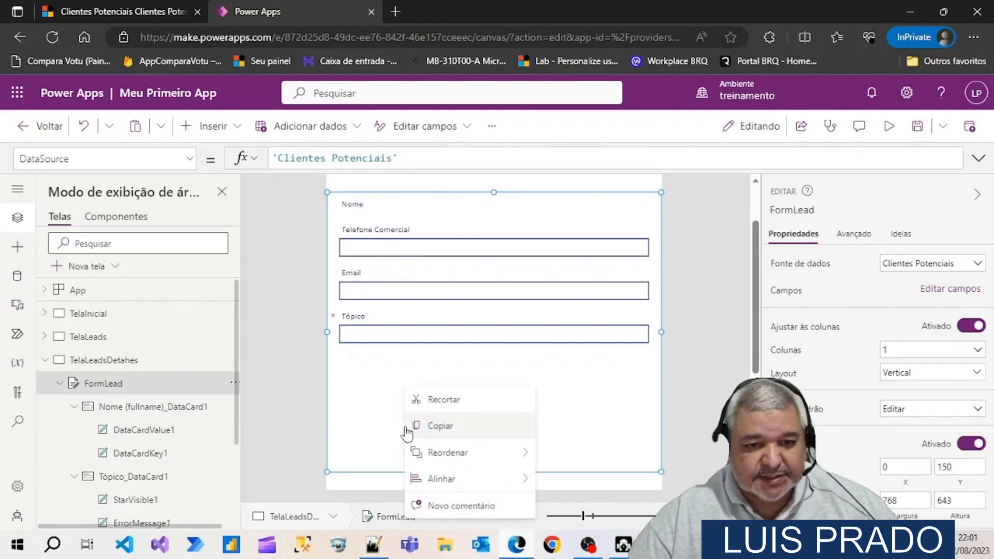
left_click(372, 383)
left_click_drag(487, 445, 481, 353)
scroll(481, 446, "up", 2)
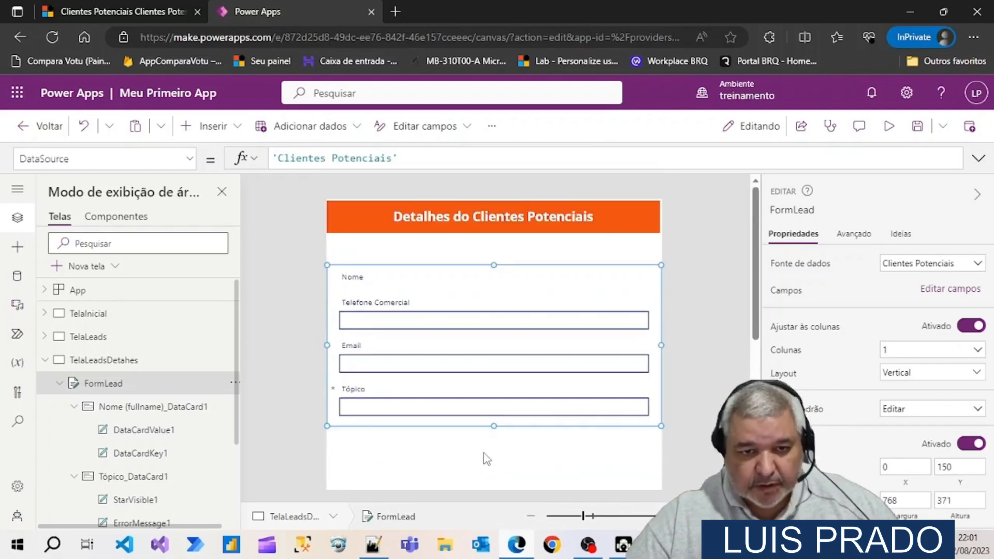
left_click(487, 460)
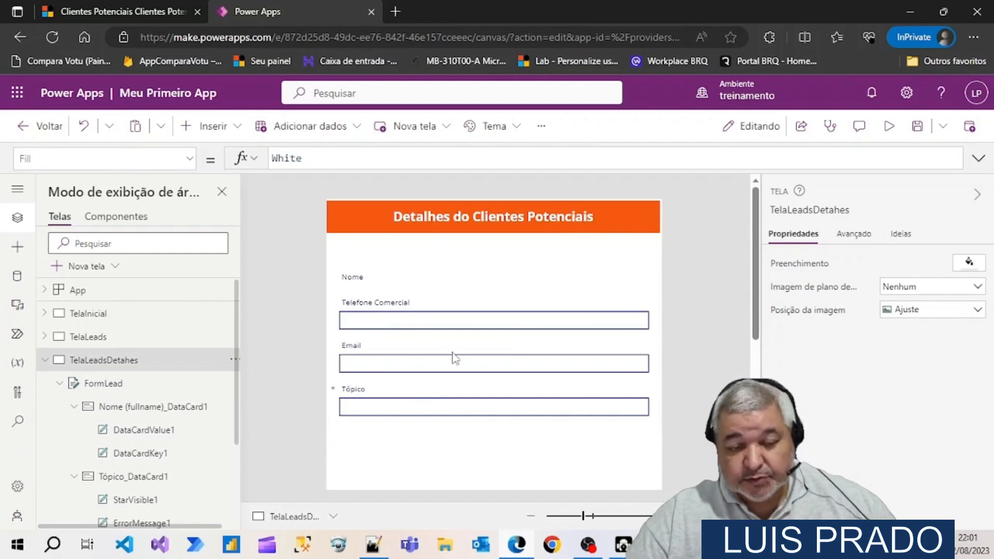
left_click(450, 426)
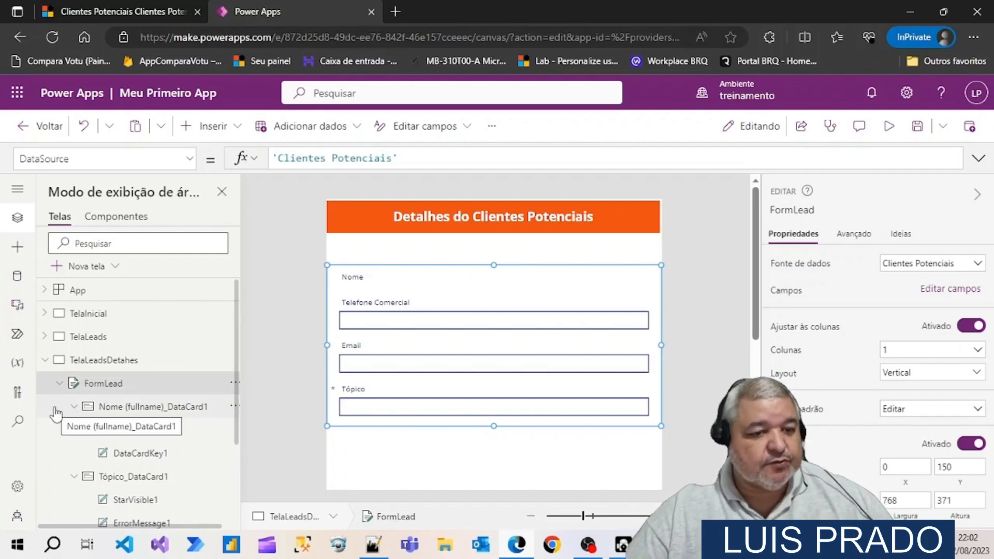
On TelaLeads, set the OnSelect formula of the galLeads arrow icon NextArrow4 to Select(TelaLeadsDetahes)
left_click(45, 361)
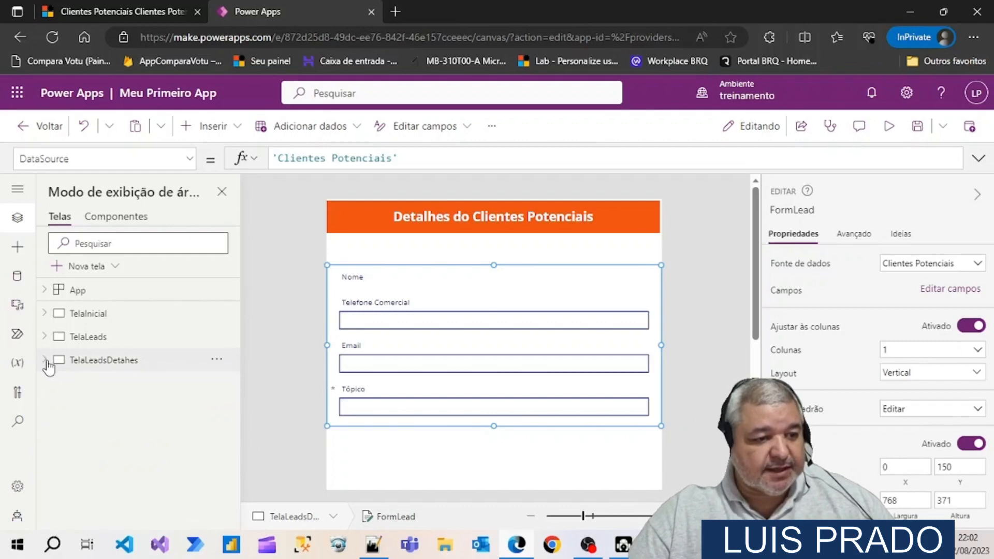
left_click(88, 336)
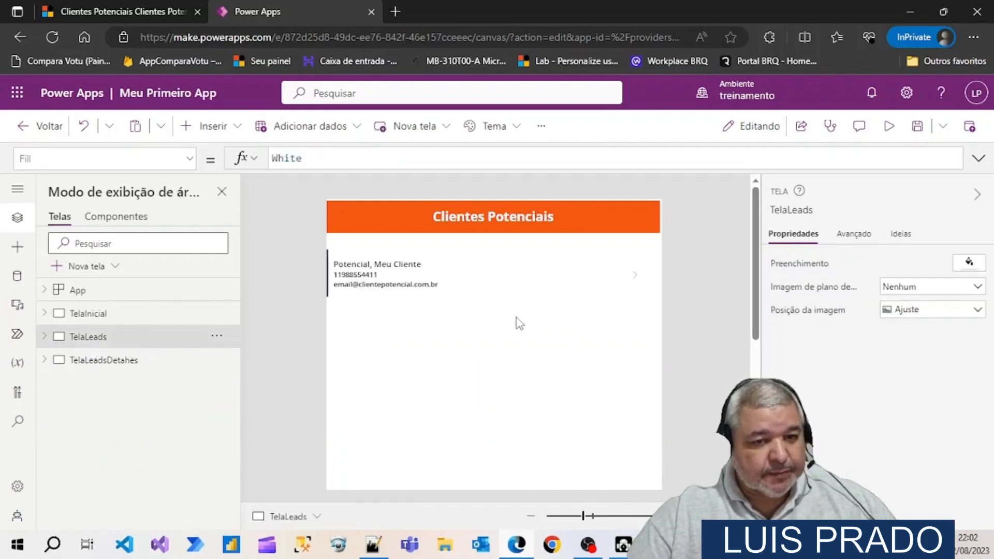
left_click(637, 280)
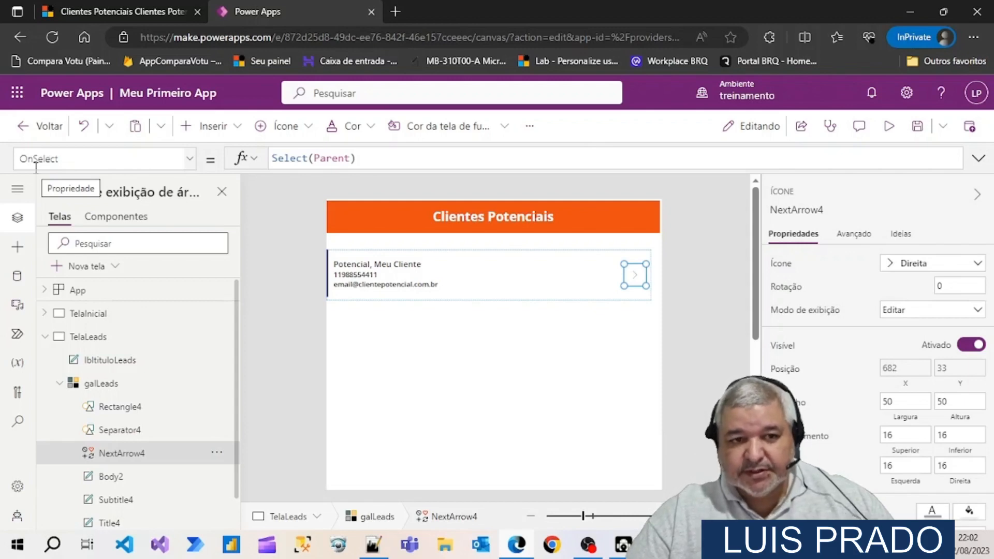
double_click(336, 159)
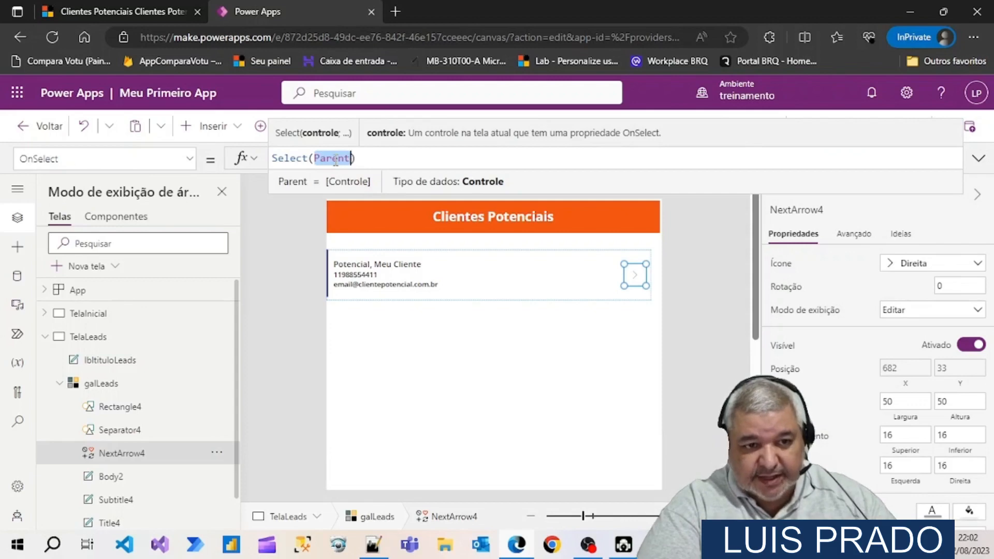
type("tela")
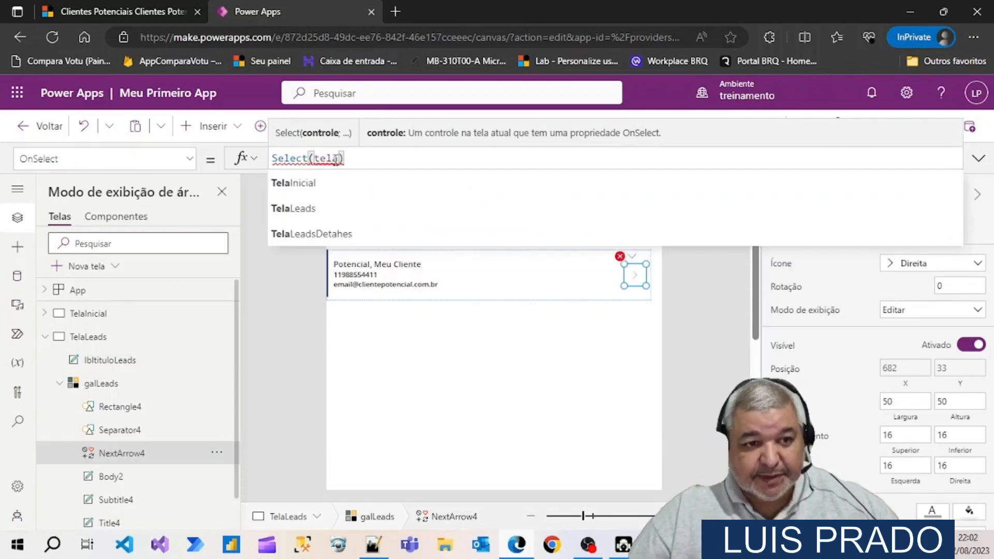
left_click(319, 236)
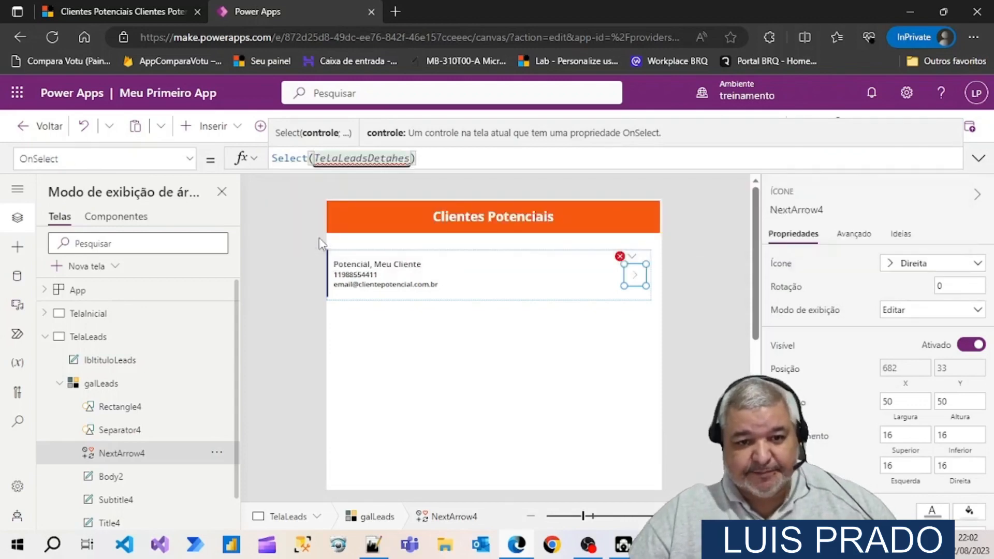
Replace the Select function in NextArrow4's OnSelect formula with Navigate so it reads Navigate(TelaLeadsDetahes)
double_click(282, 157)
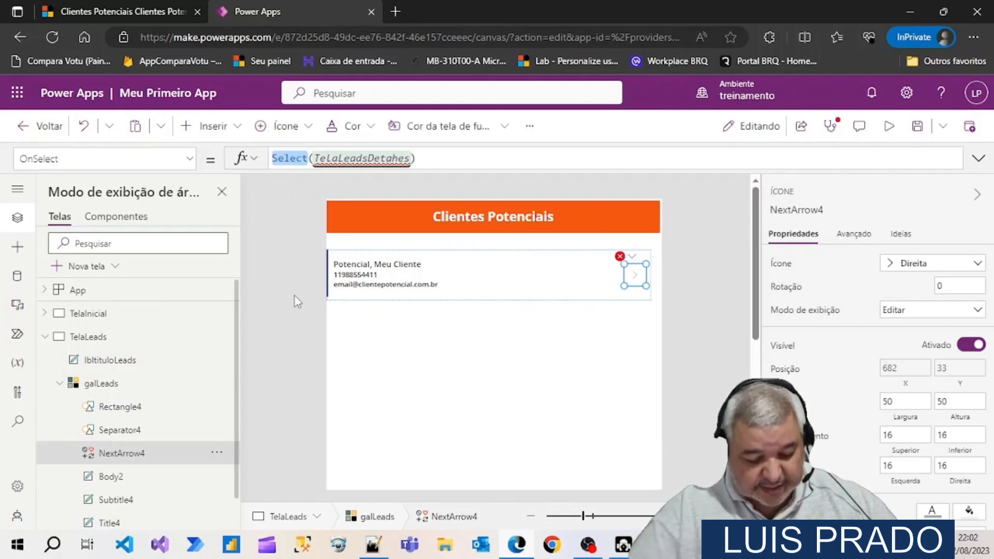
type("Nav")
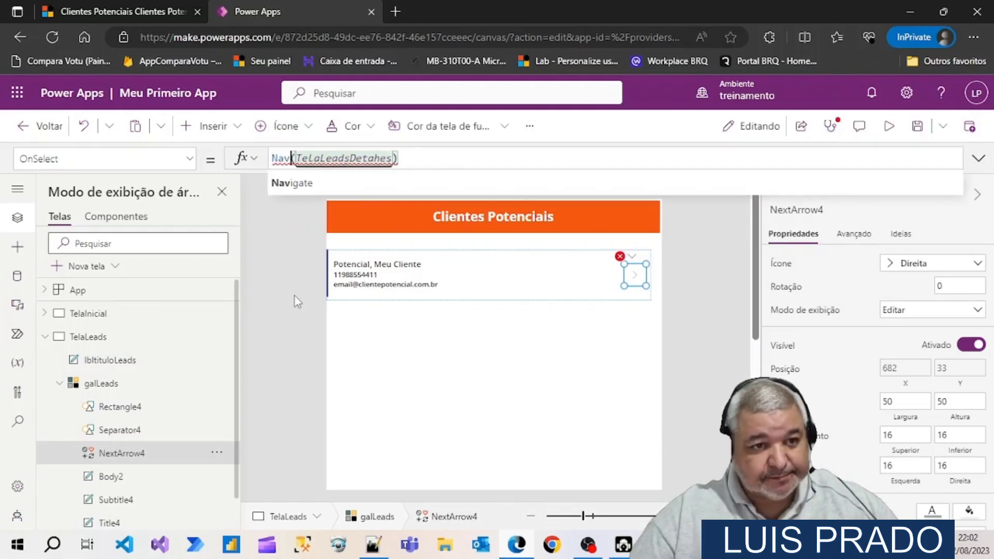
left_click(303, 184)
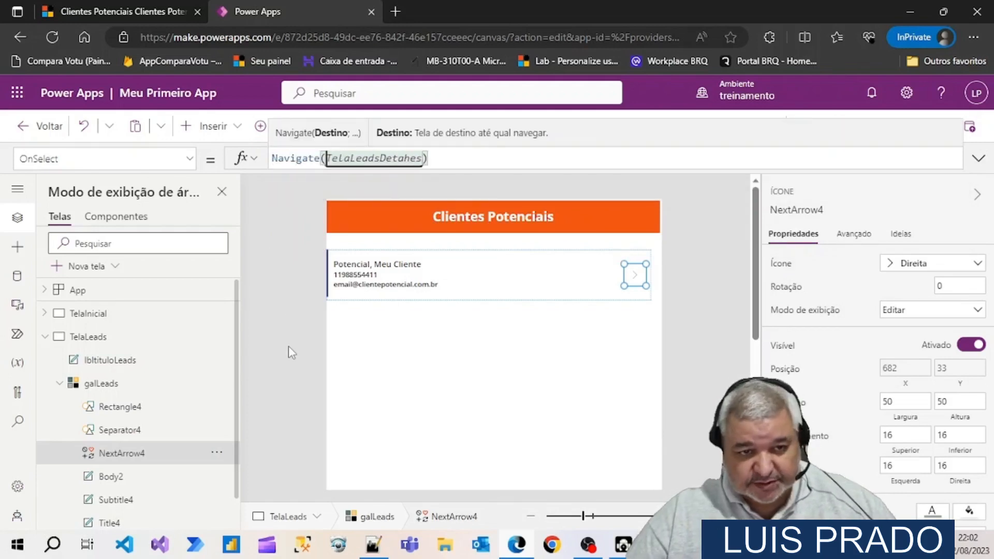
left_click(386, 359)
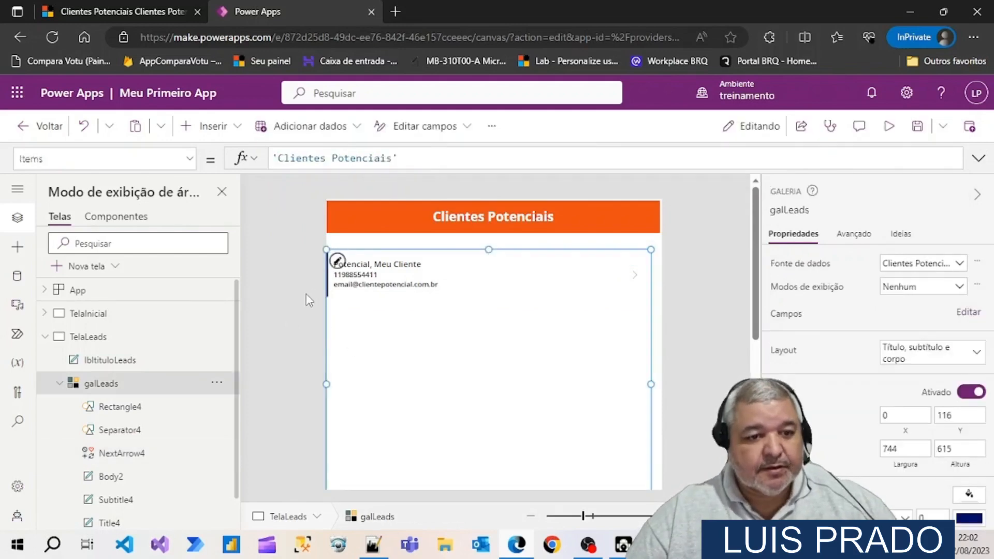
left_click(291, 301)
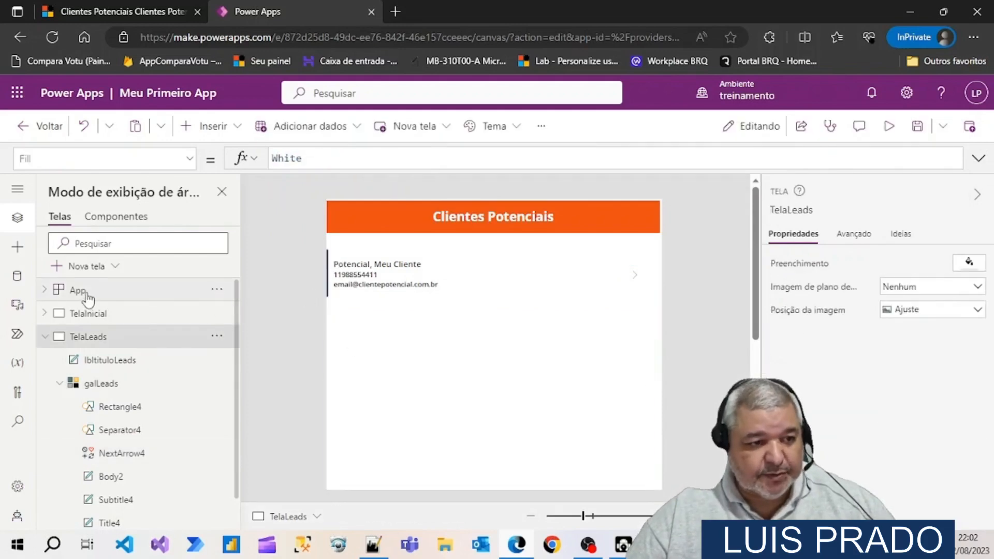
Preview the app from TelaInicial, open the lead's detail screen through the gallery arrow, switch to the original-size view and close the preview
left_click(87, 313)
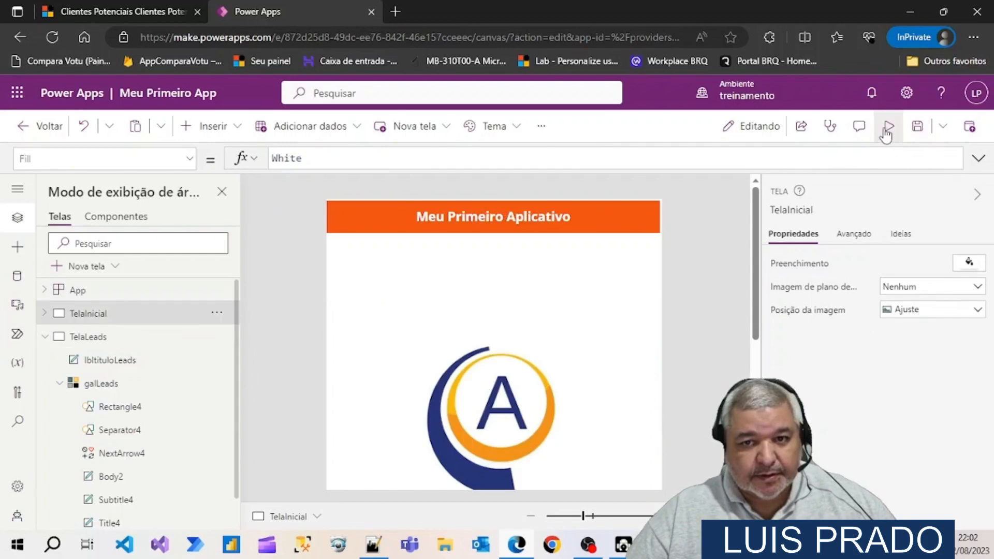
left_click(889, 126)
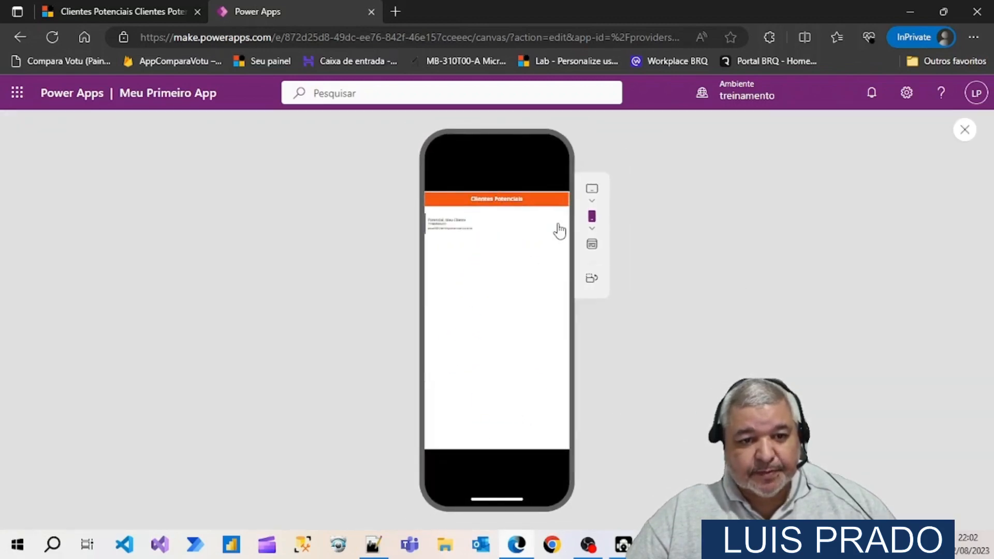
left_click(559, 232)
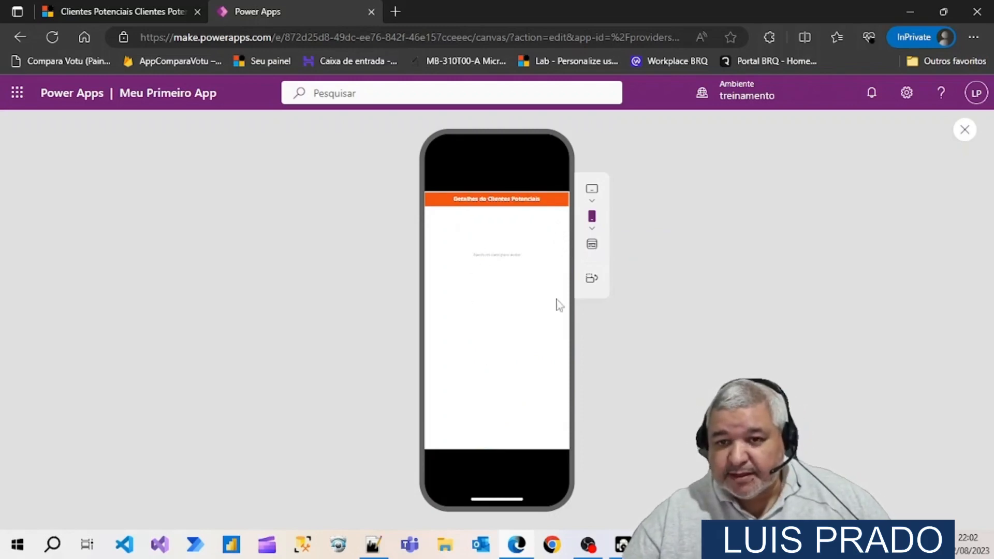
left_click(591, 244)
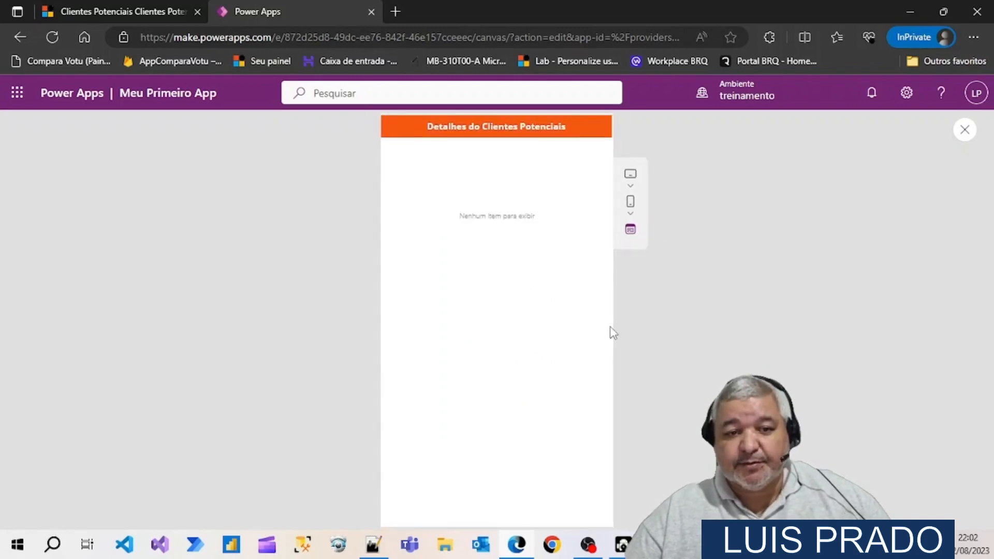
left_click(965, 129)
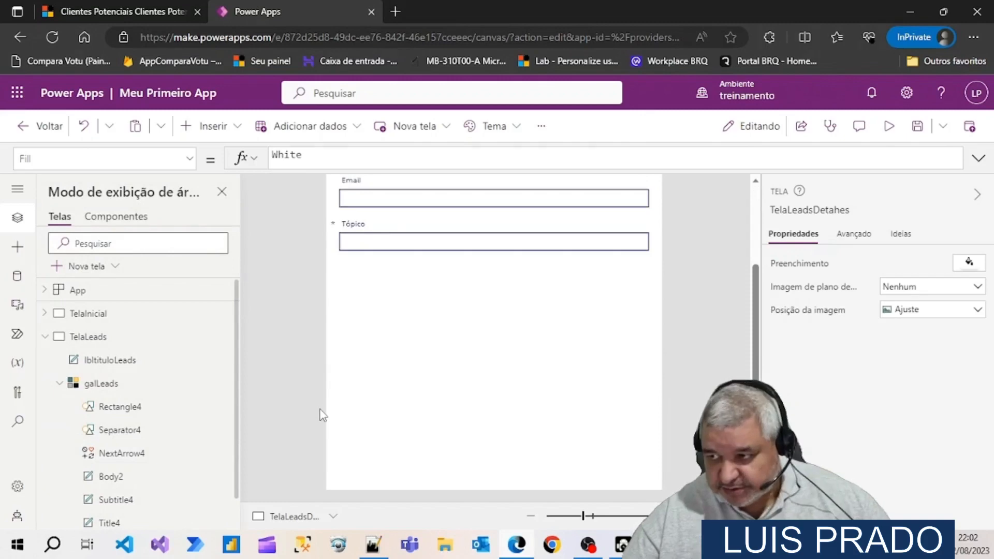
Collapse TelaLeads, expand TelaLeadsDetahes, and open the data section of FormLead's advanced properties
scroll(370, 403, "up", 4)
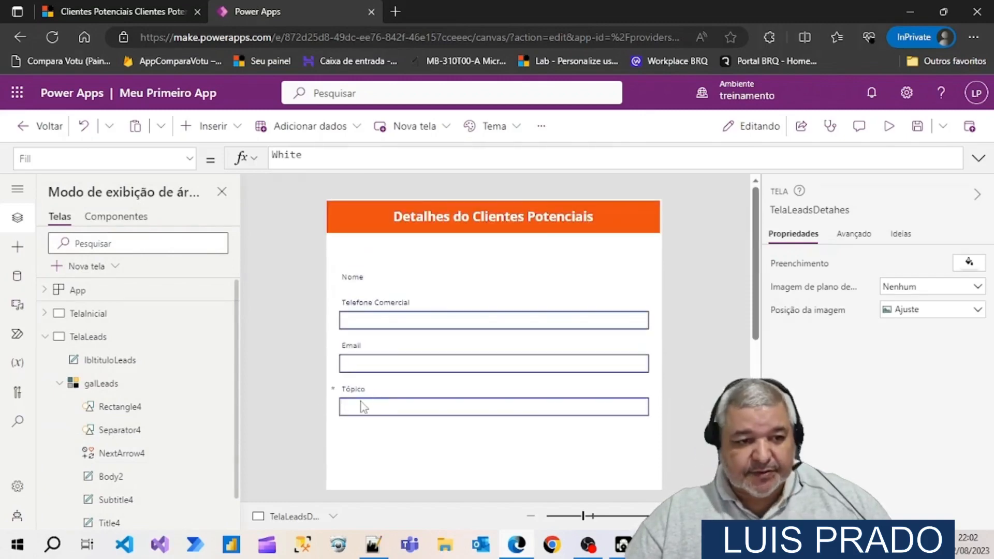
left_click(45, 337)
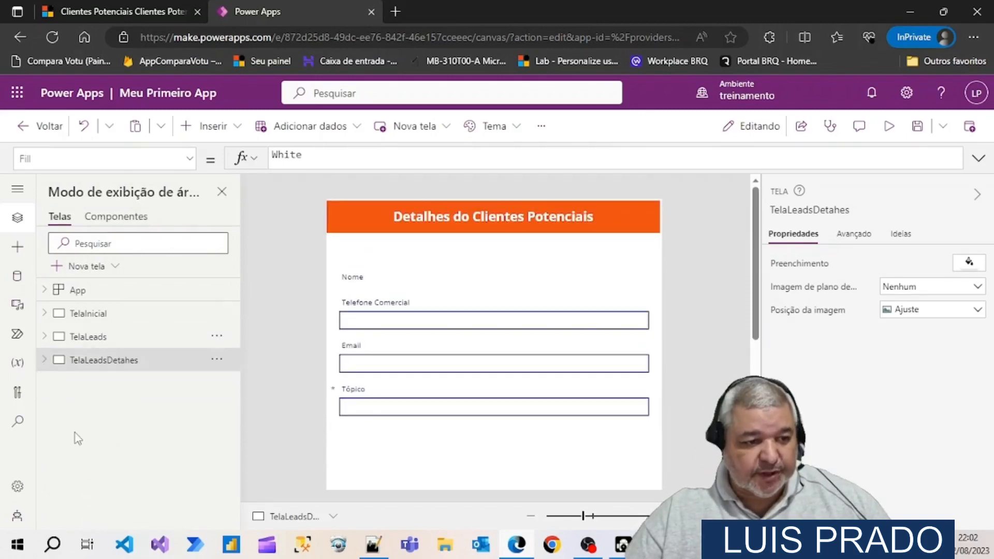
left_click(45, 360)
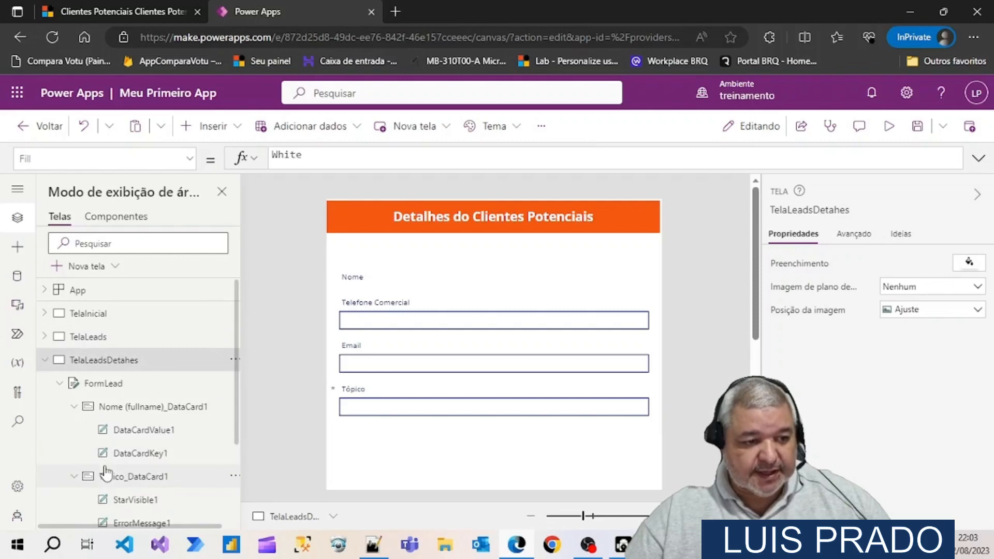
left_click(107, 384)
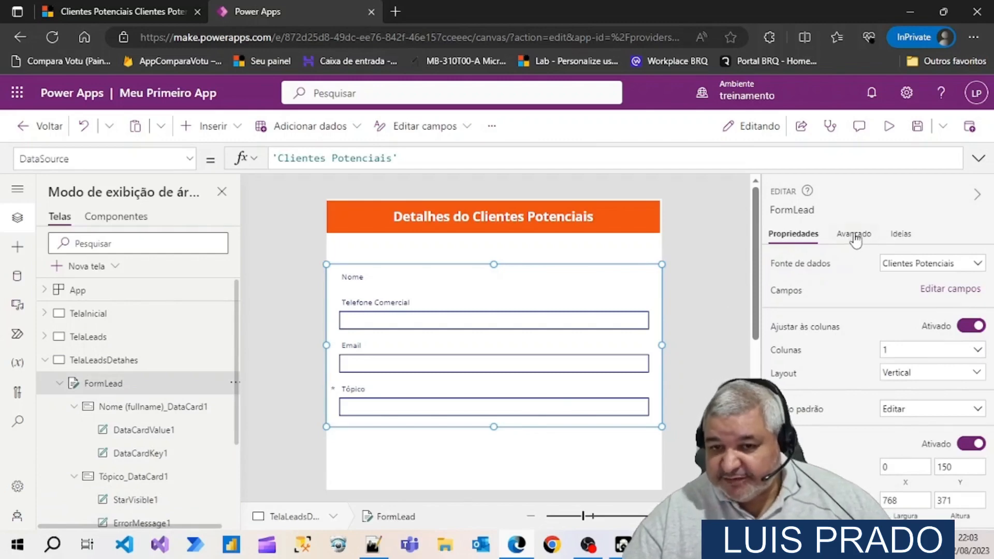
left_click(855, 237)
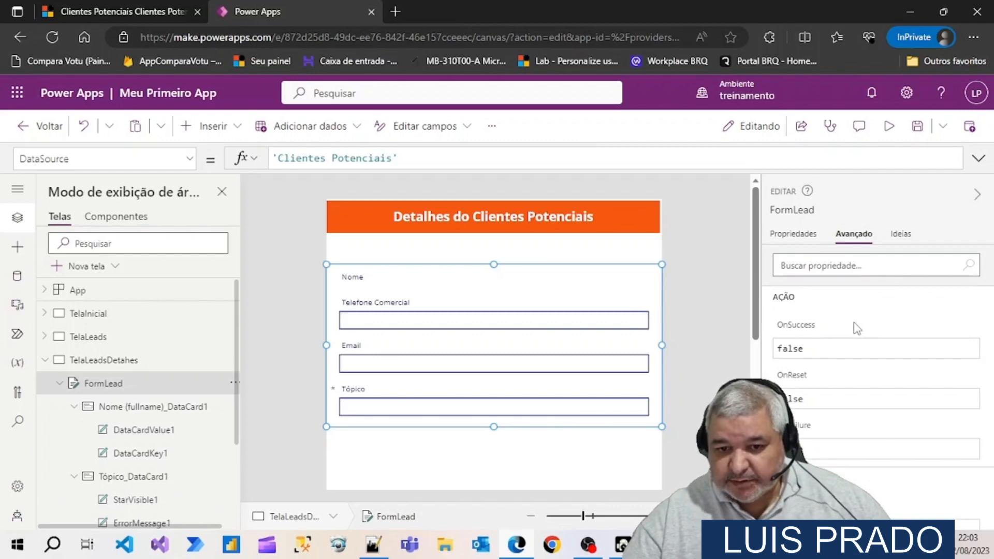
scroll(857, 327, "down", 3)
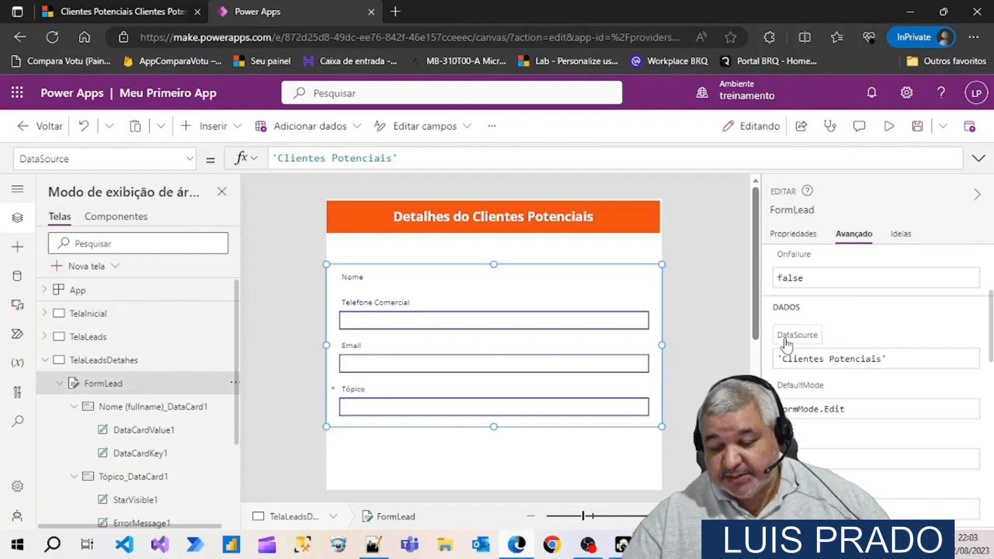
mouse_move(786, 342)
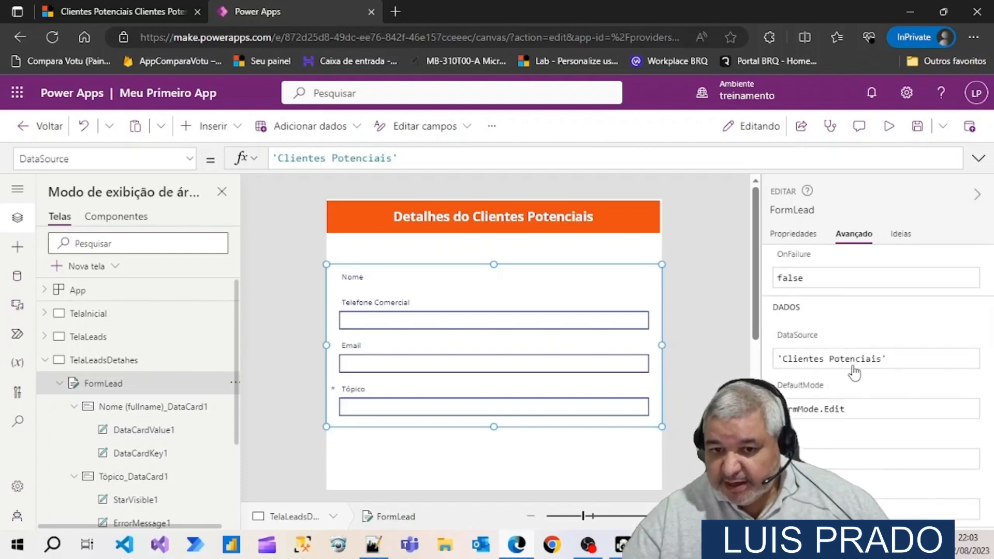
scroll(854, 371, "down", 1)
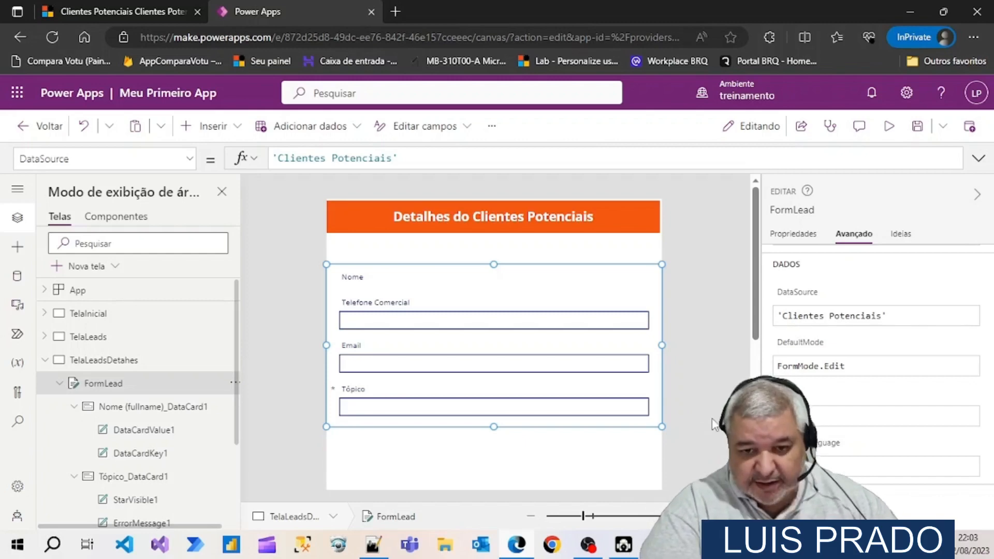
Set FormLead's Item property to galLeads.Selected so the form loads the lead chosen in the gallery
type("gal")
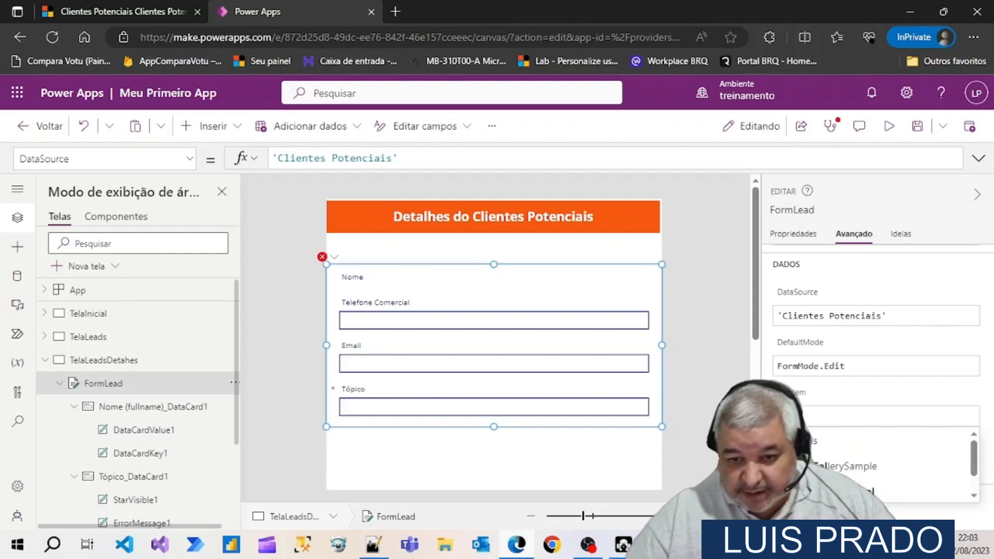
left_click(862, 442)
type(".")
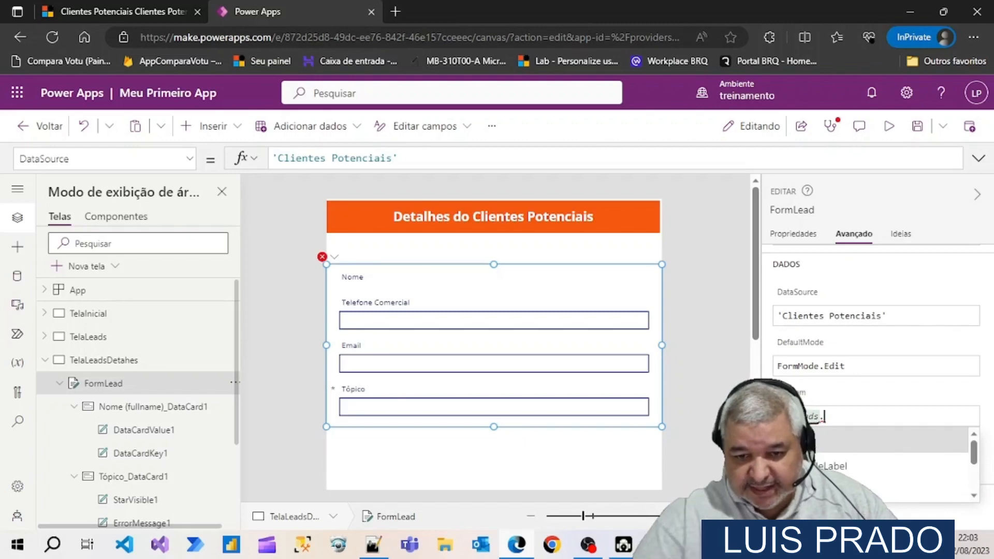
key("Return")
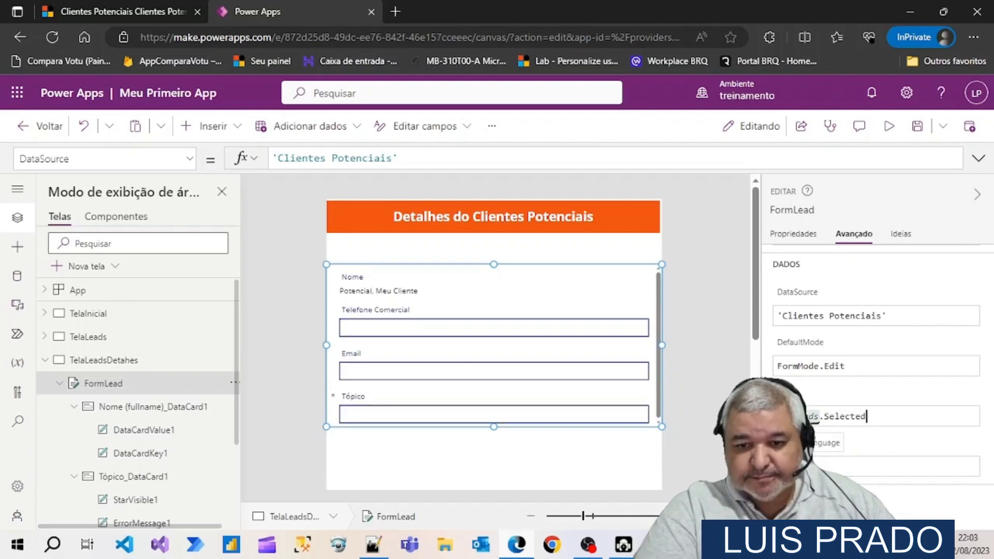
type(".ite")
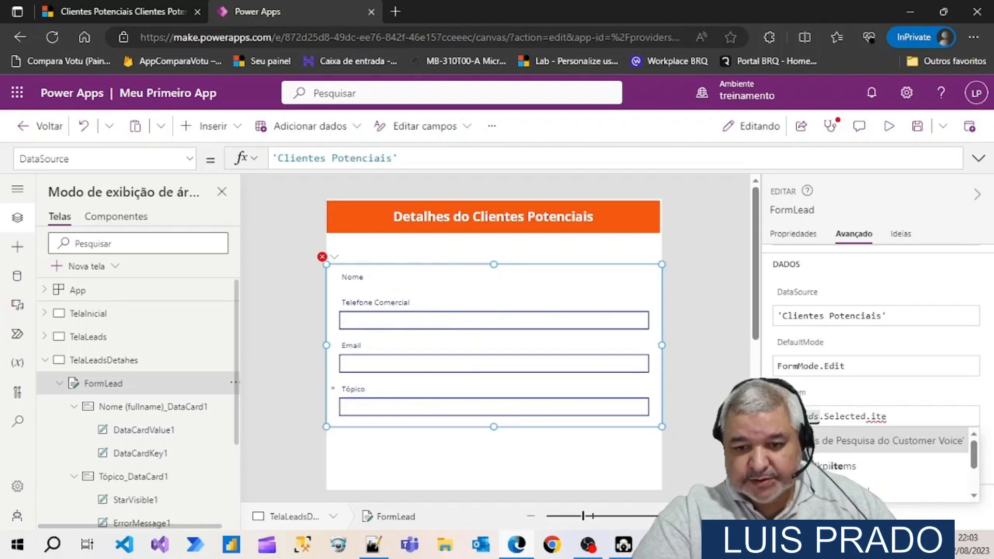
key("BackSpace")
key("BackSpace")
key("BackSpace")
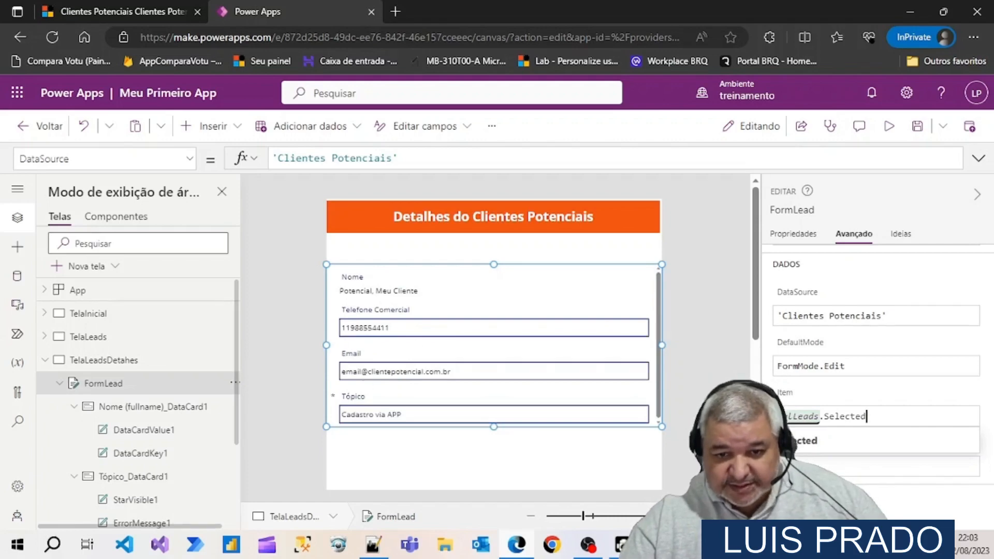
left_click(798, 452)
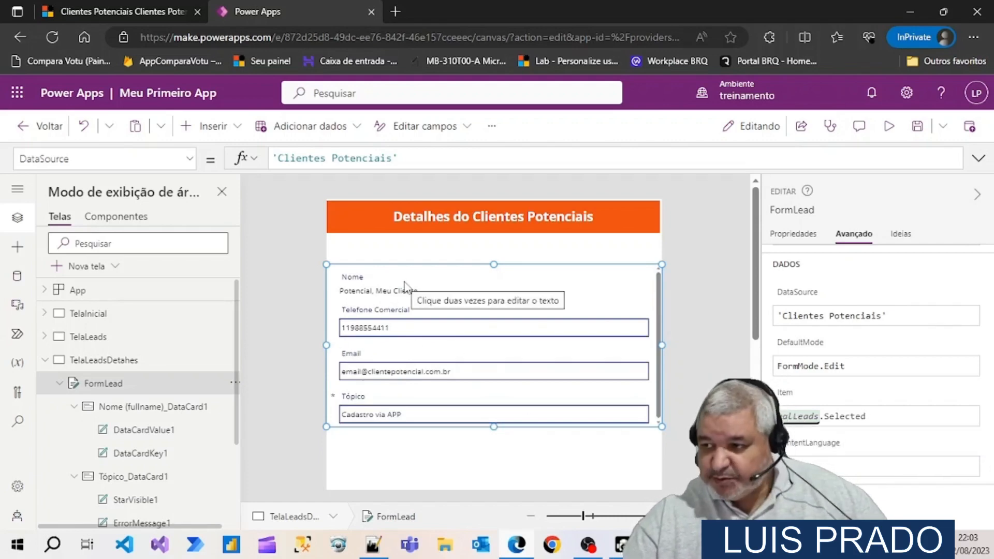
Extend FormLead's lower edge slightly below the Tópico field so that all four fields fit without a scrollbar
left_click(681, 413)
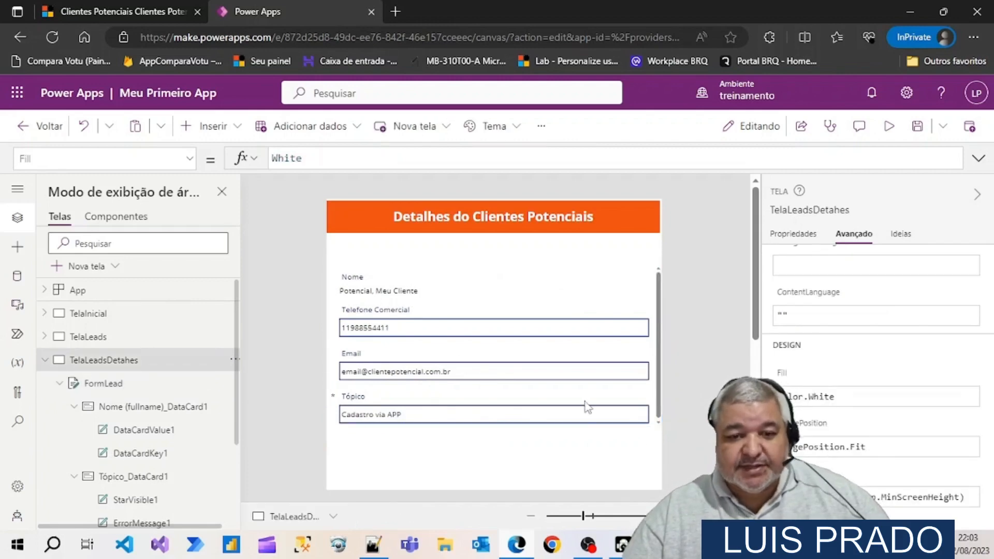
left_click(533, 399)
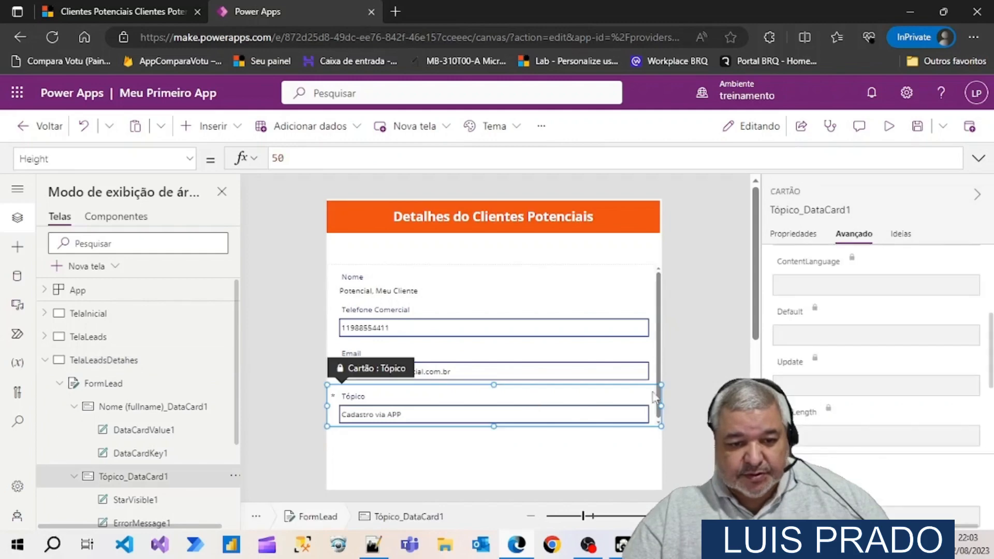
left_click(627, 292)
scroll(683, 315, "down", 2)
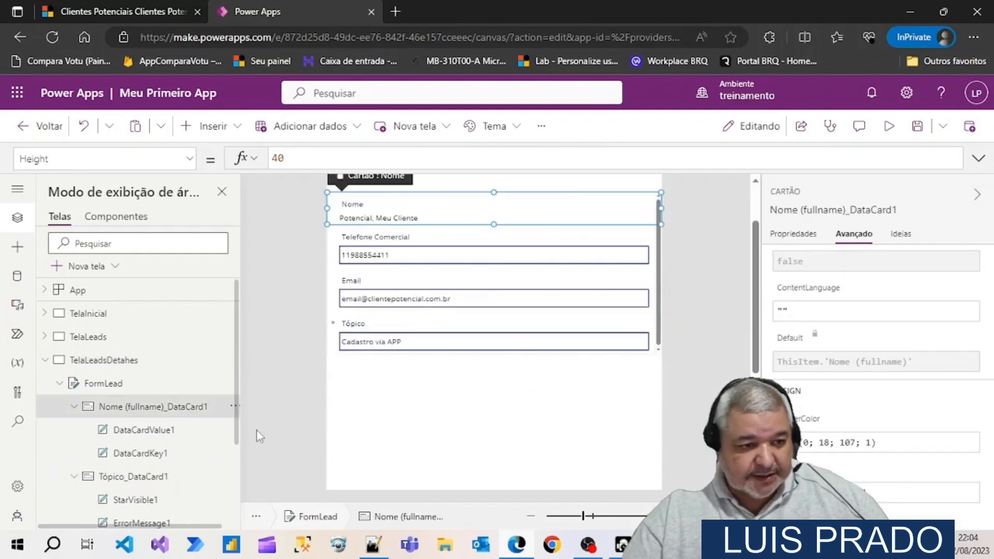
left_click(93, 384)
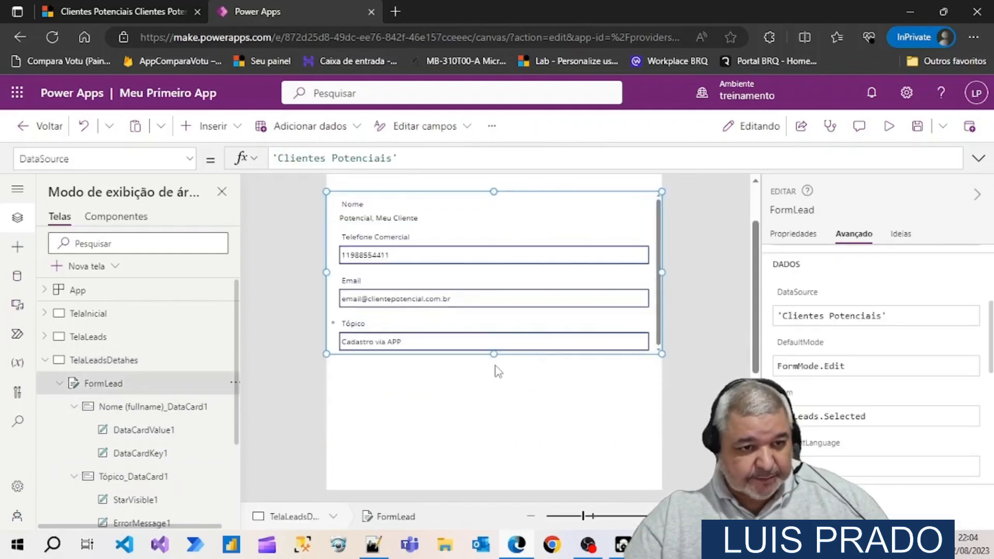
left_click_drag(493, 349, 493, 367)
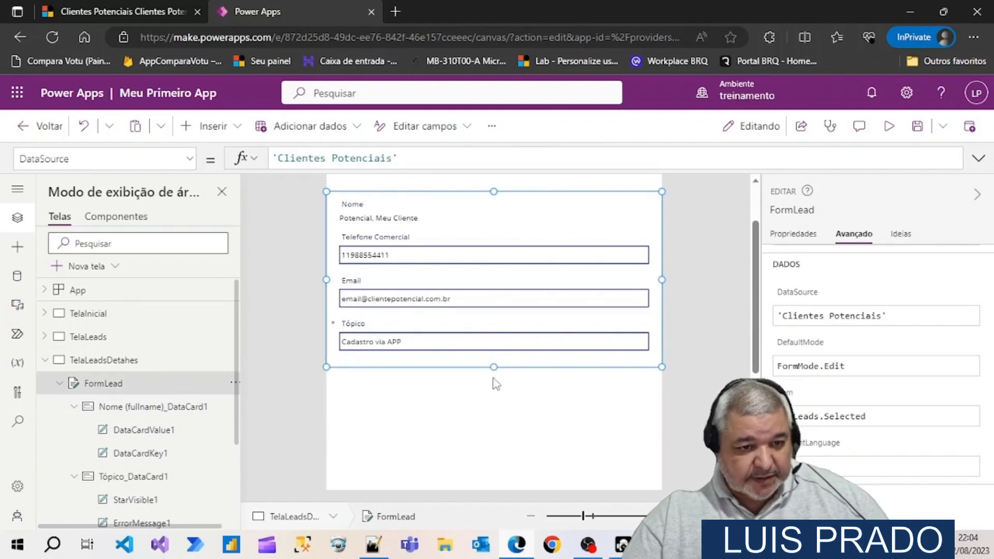
left_click(499, 401)
scroll(502, 405, "up", 2)
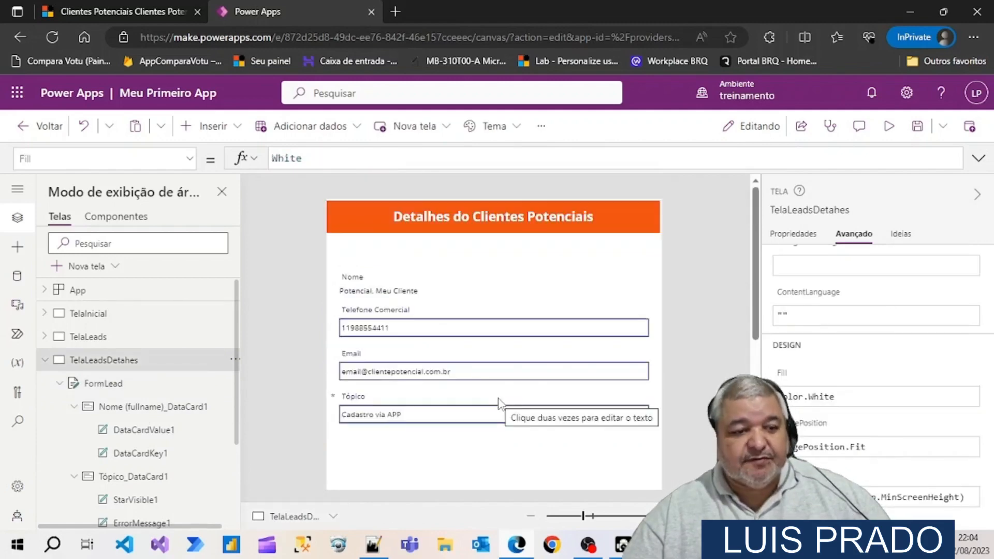
Preview the app from TelaLeads, open the lead's details with the gallery arrow to check the form data, and close the preview
left_click(87, 338)
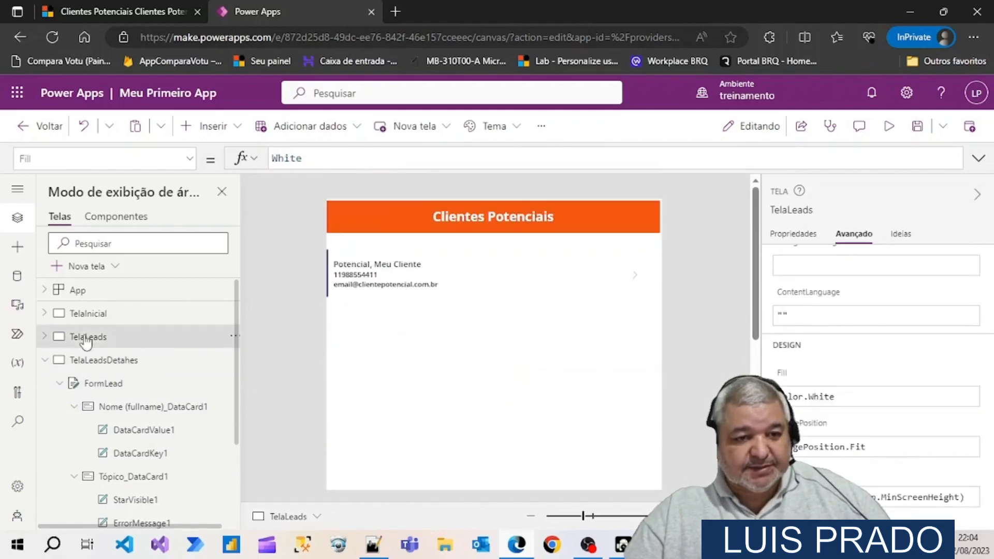
left_click(889, 125)
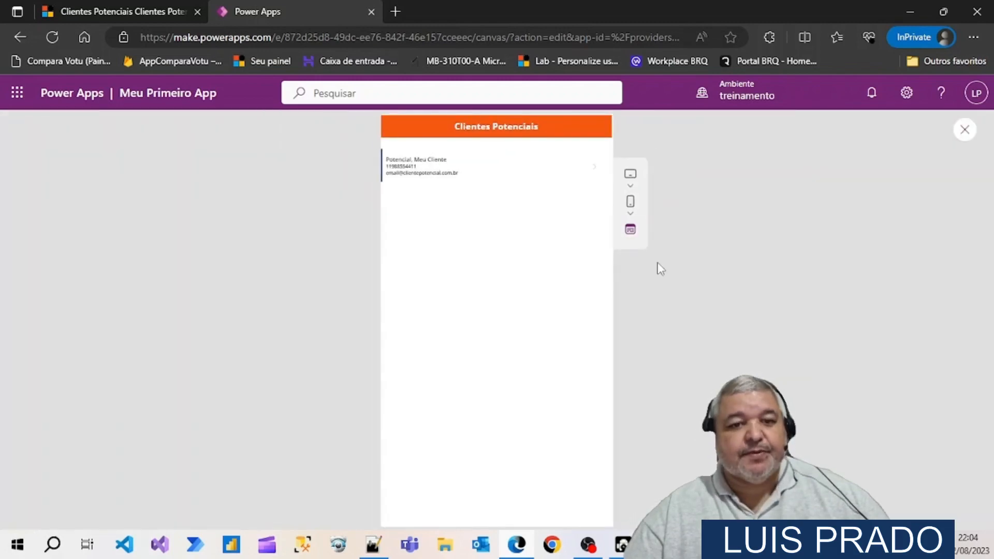
left_click(592, 171)
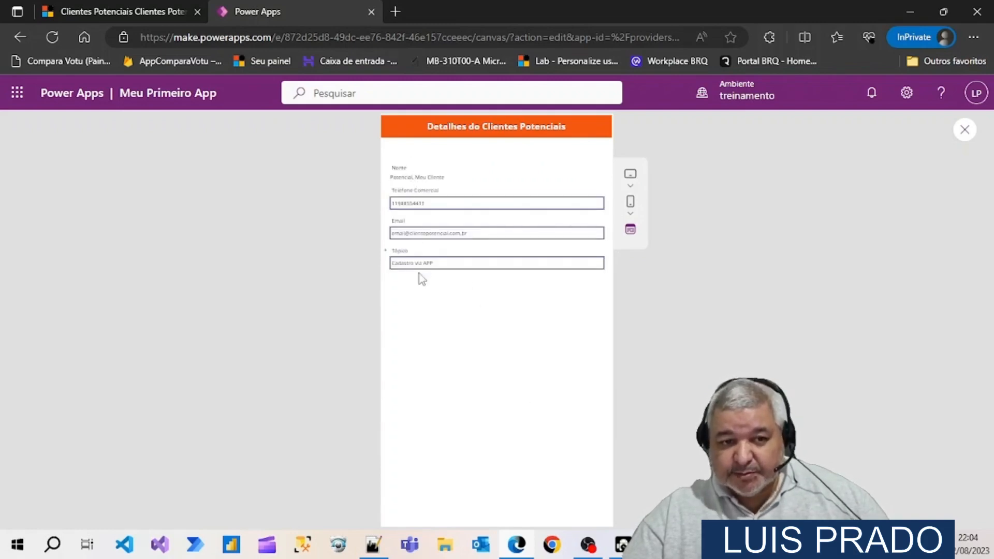
left_click(966, 130)
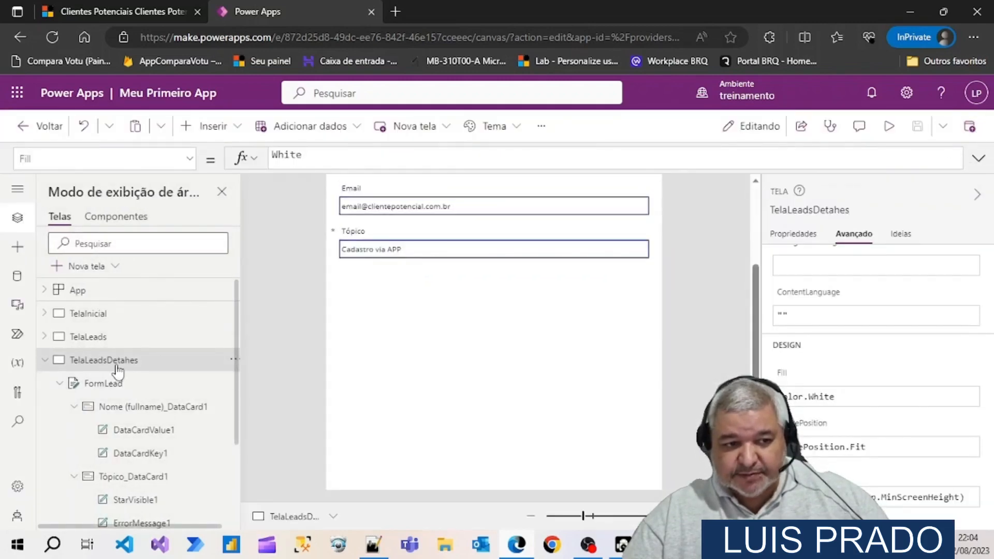
scroll(533, 414, "up", 2)
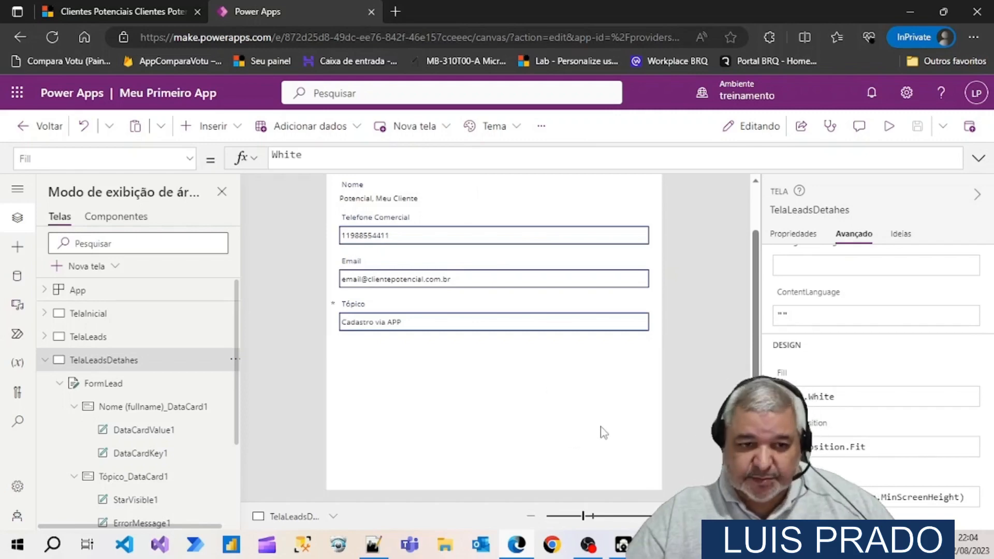
Insert a back-arrow icon (Seta voltar) from the icon set on TelaLeadsDetahes
scroll(604, 433, "up", 3)
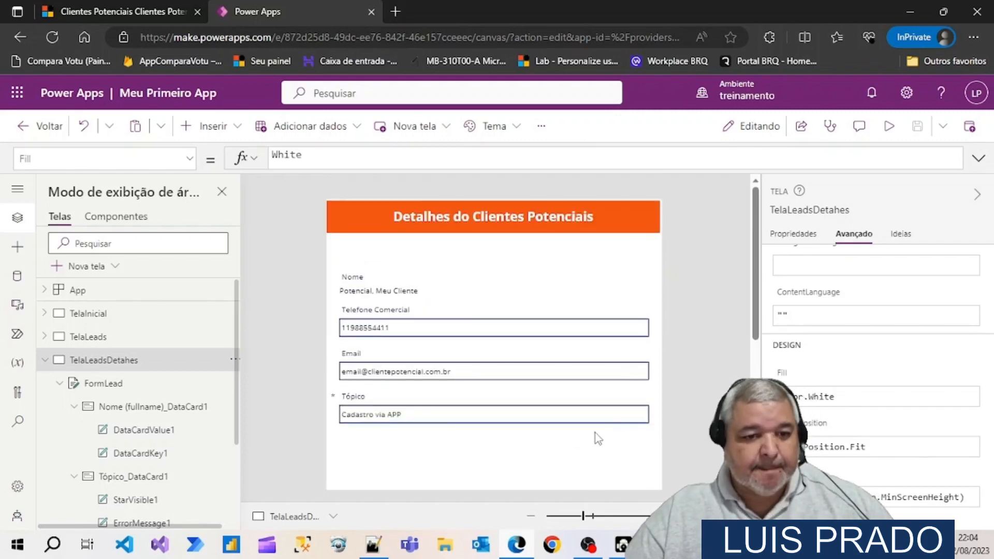
scroll(595, 434, "down", 5)
scroll(595, 434, "up", 1)
scroll(594, 434, "down", 4)
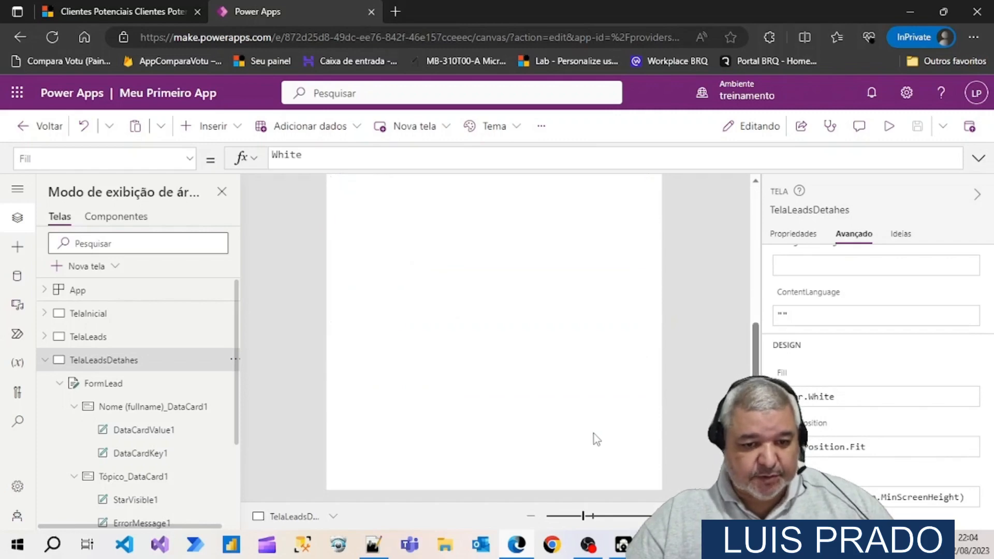
left_click(238, 129)
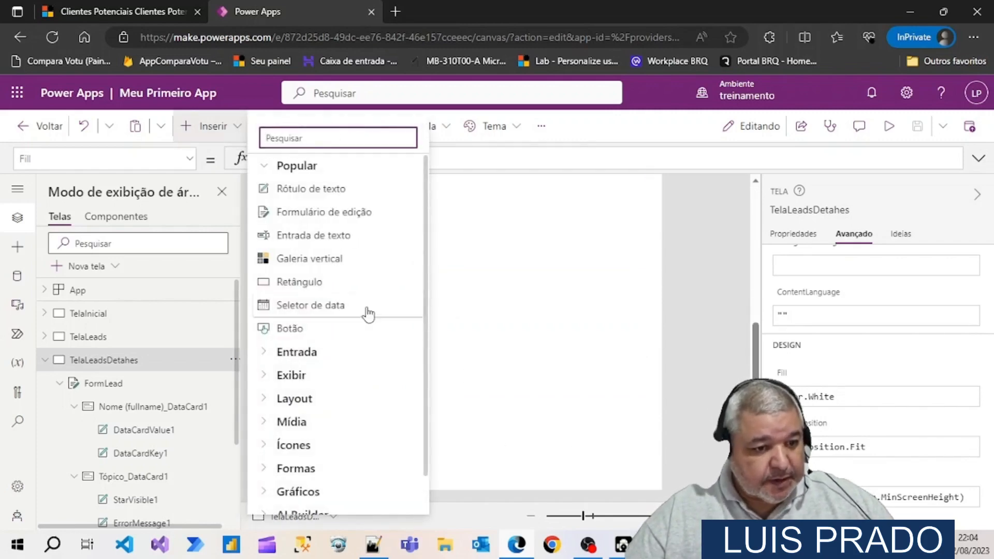
scroll(368, 314, "down", 1)
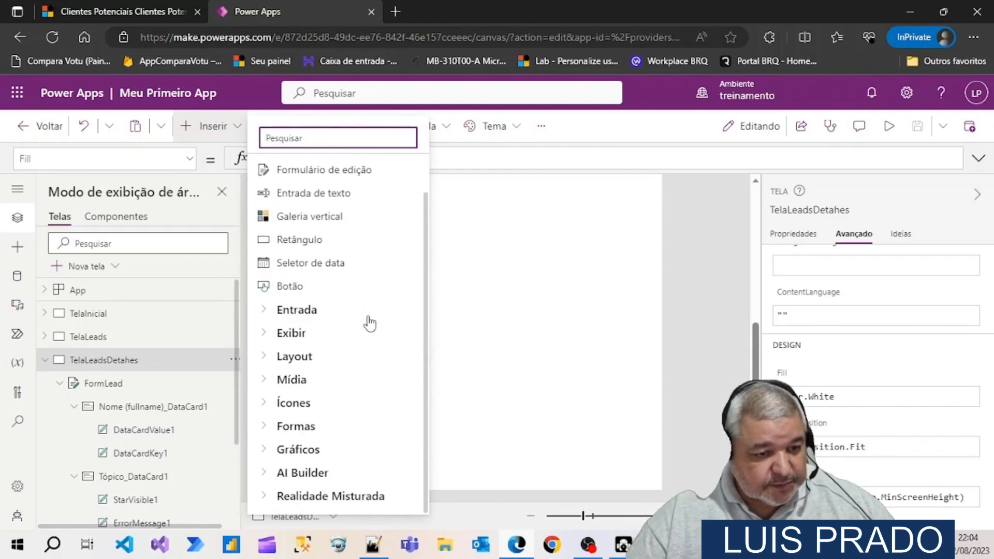
left_click(266, 403)
scroll(363, 371, "down", 1)
scroll(366, 372, "down", 7)
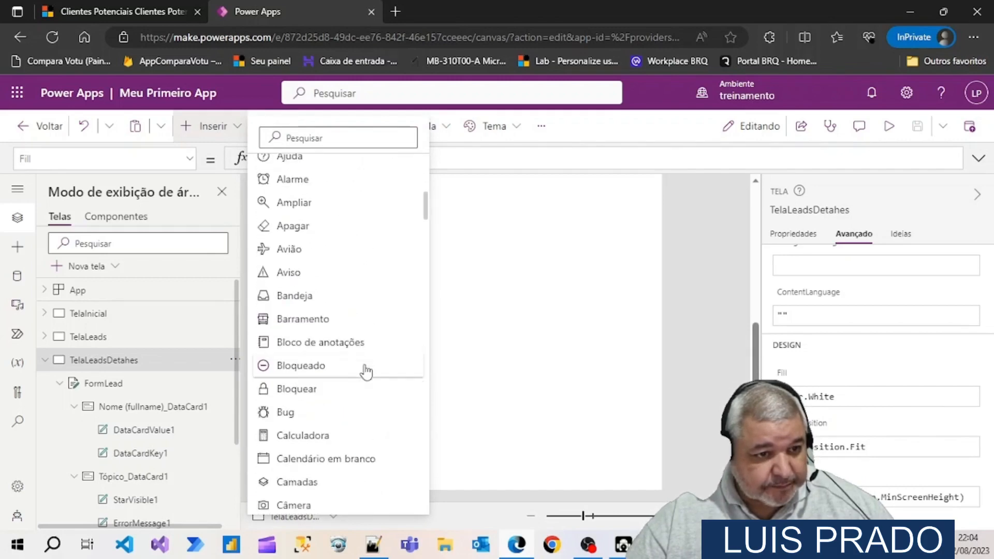
scroll(366, 370, "down", 12)
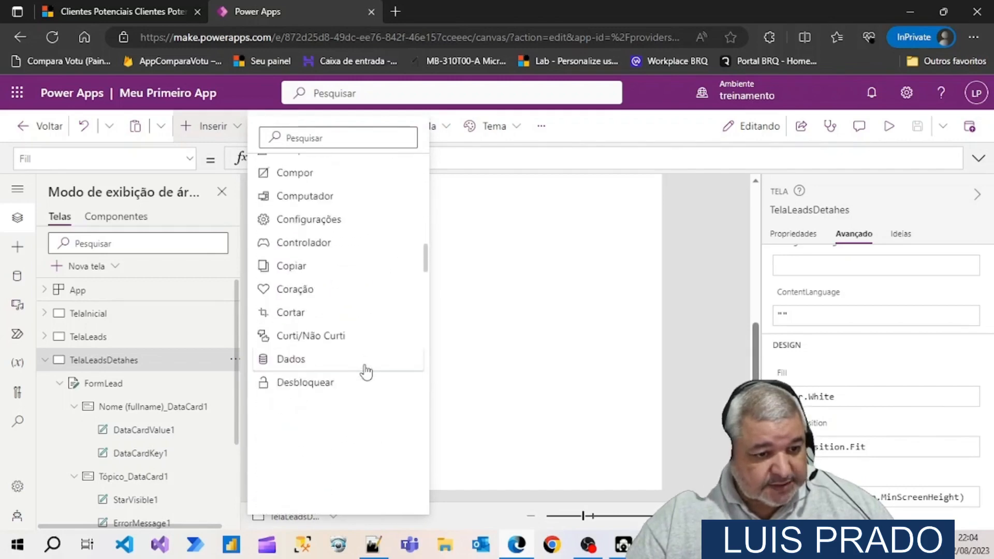
scroll(366, 371, "down", 1)
scroll(366, 372, "down", 11)
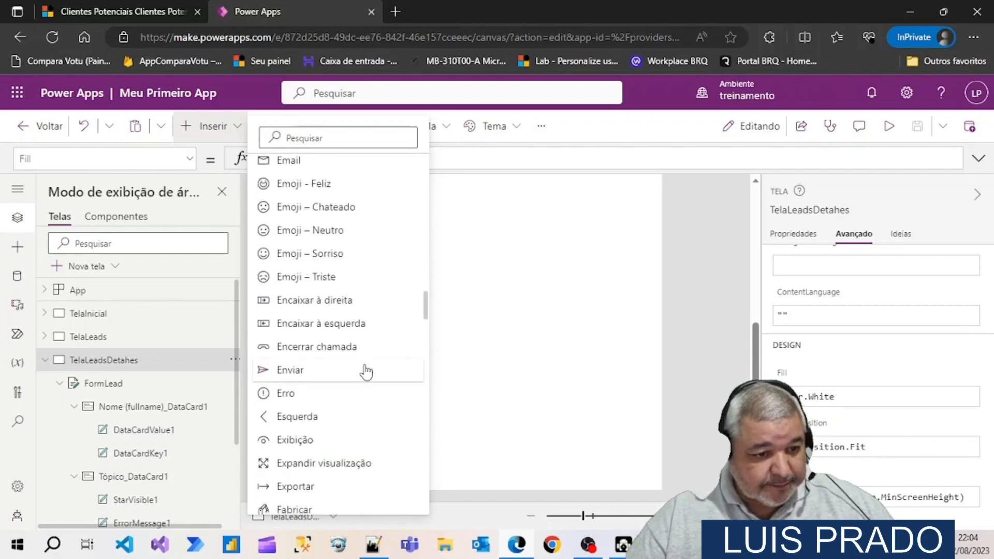
scroll(367, 371, "down", 2)
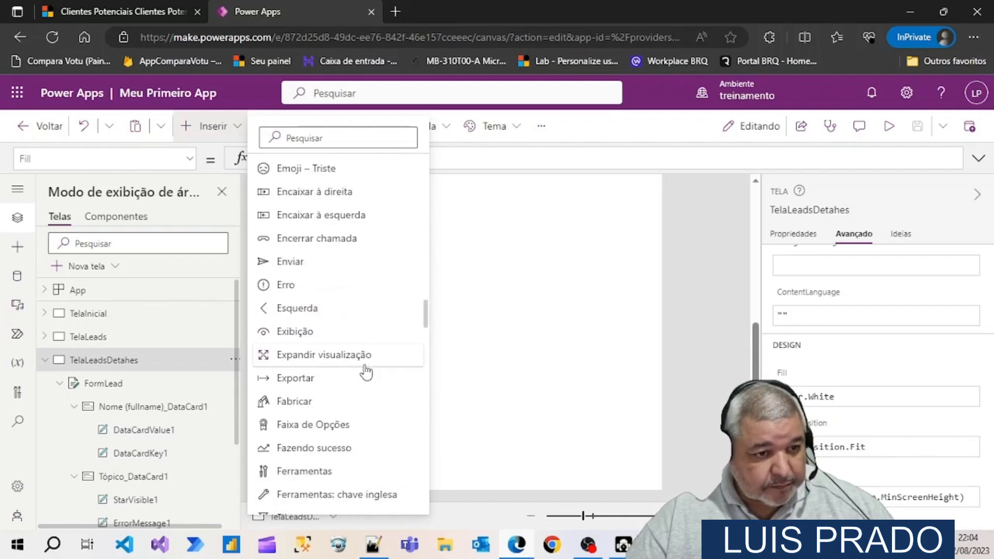
scroll(366, 370, "down", 2)
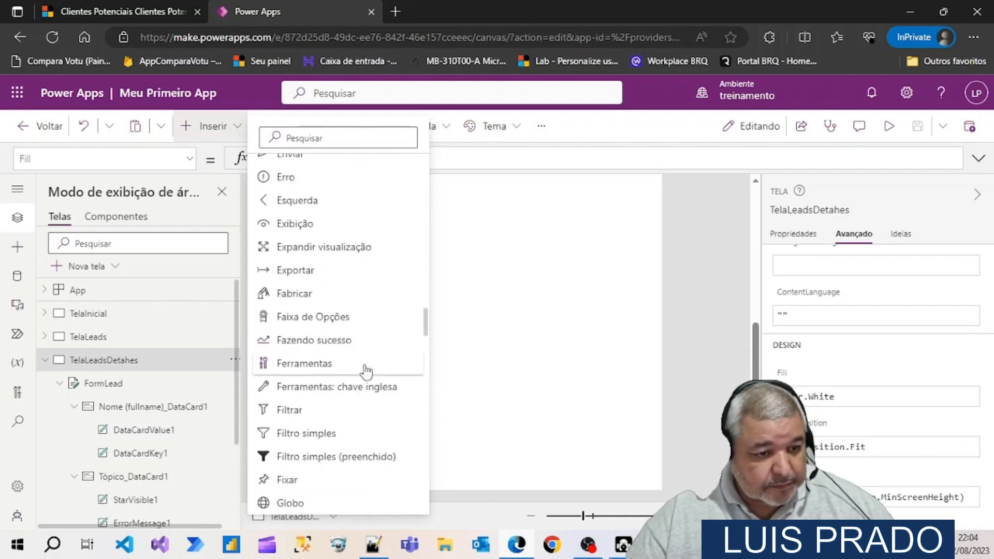
scroll(366, 372, "down", 5)
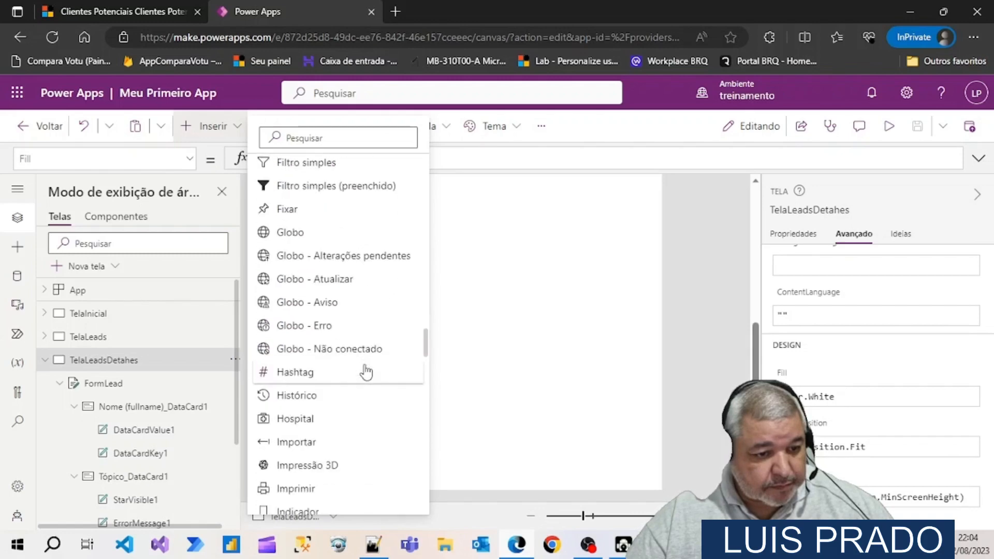
scroll(366, 372, "down", 13)
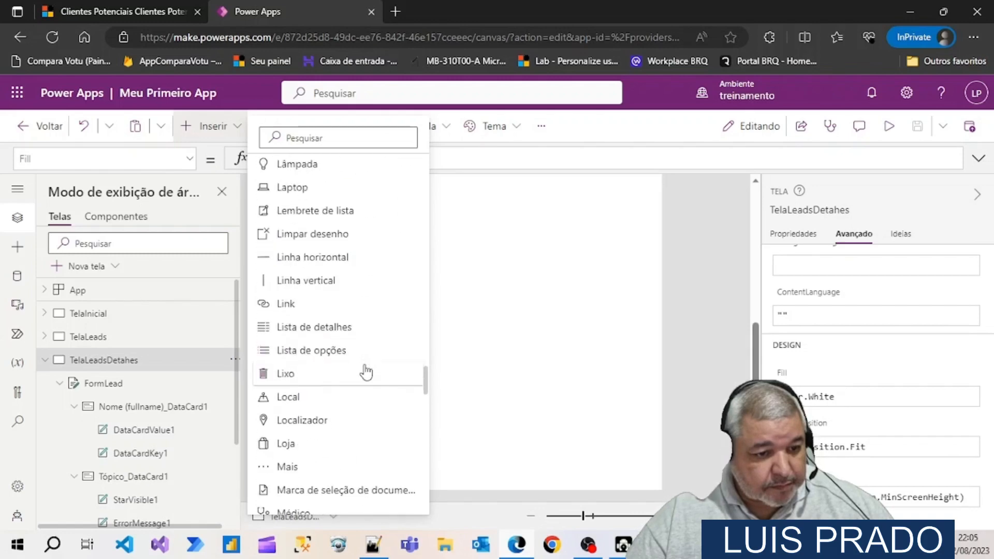
scroll(367, 371, "down", 10)
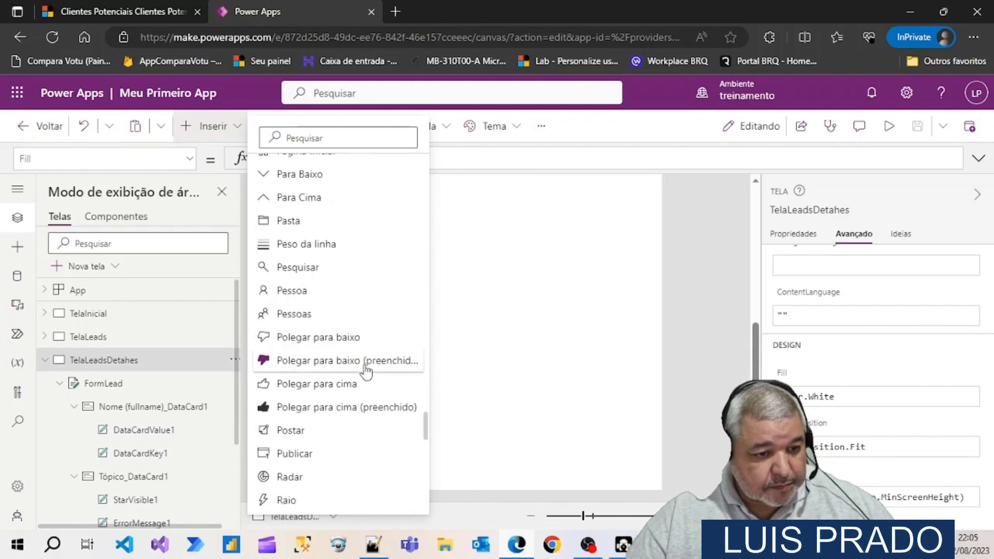
scroll(366, 372, "down", 3)
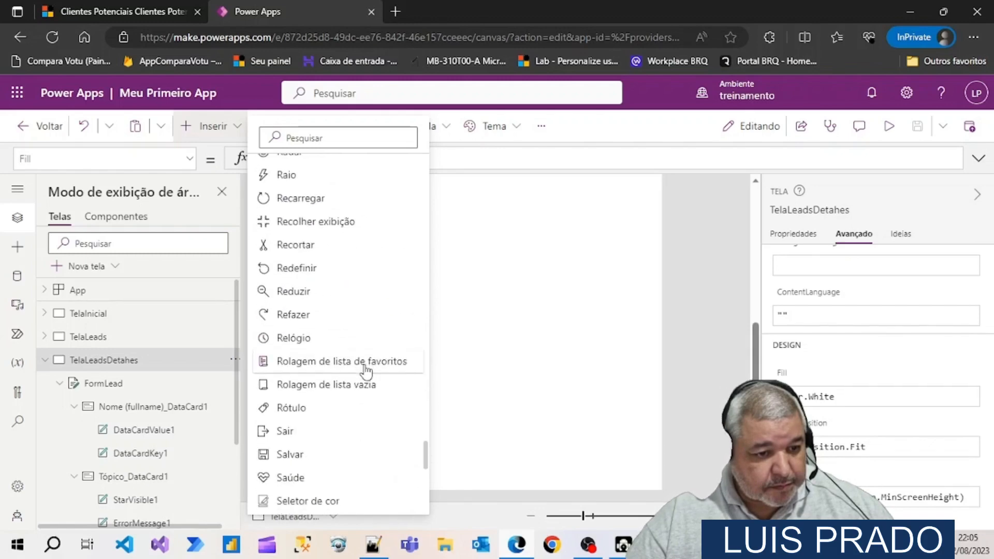
scroll(366, 371, "down", 3)
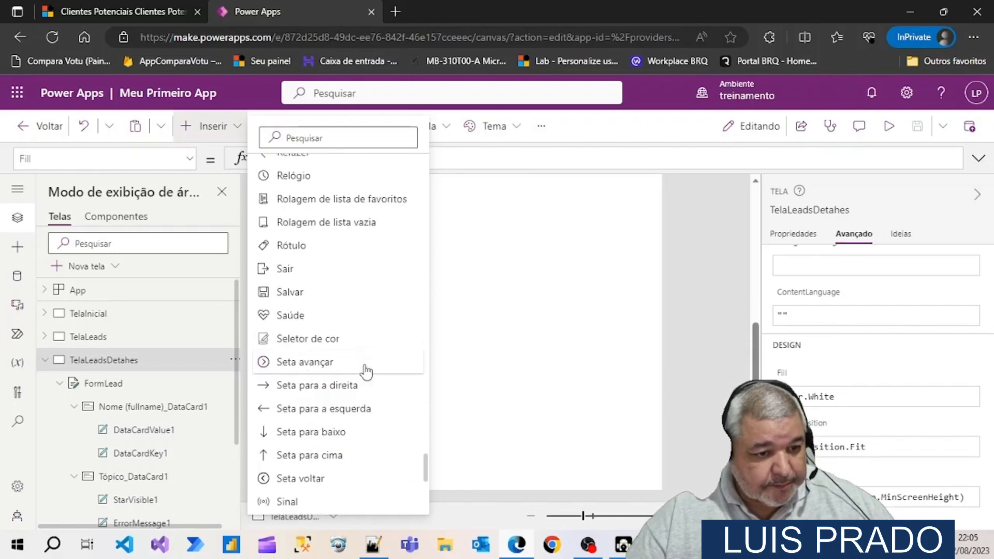
scroll(367, 372, "down", 1)
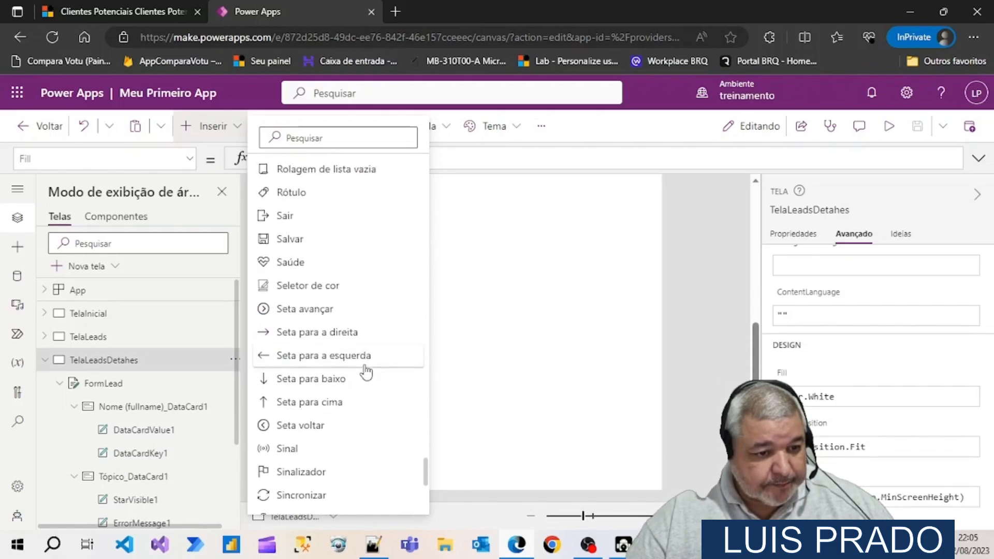
left_click(315, 433)
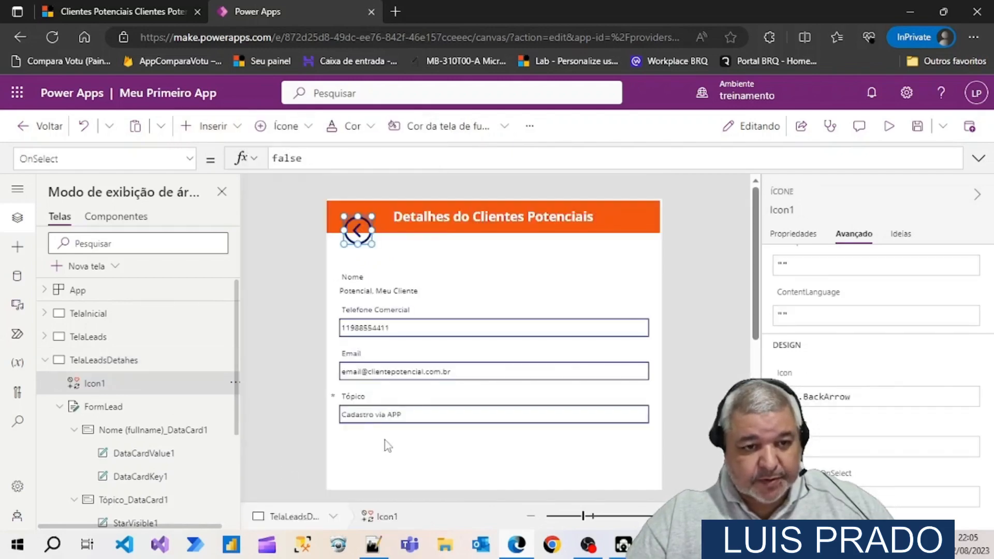
Move the back-arrow icon below the form to the bottom of TelaLeadsDetahes, horizontally near the center, at about X 350, Y 1137
left_click_drag(357, 233, 477, 492)
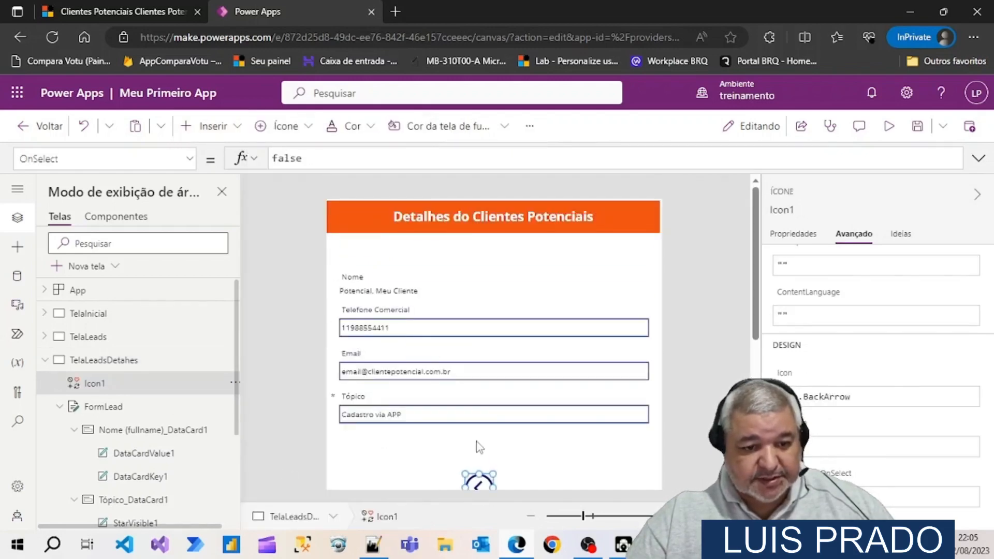
scroll(480, 447, "down", 5)
scroll(506, 331, "up", 1)
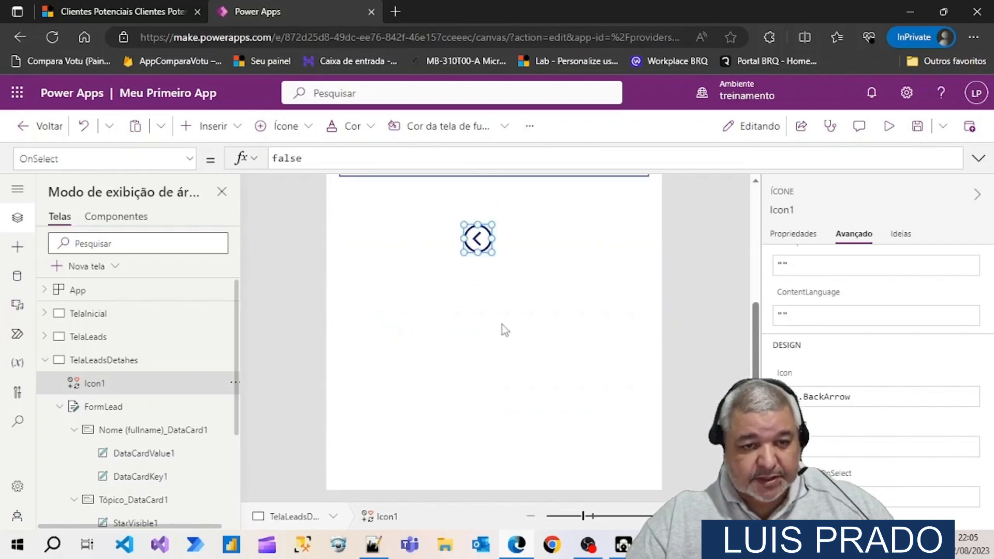
left_click_drag(481, 240, 495, 465)
left_click(570, 437)
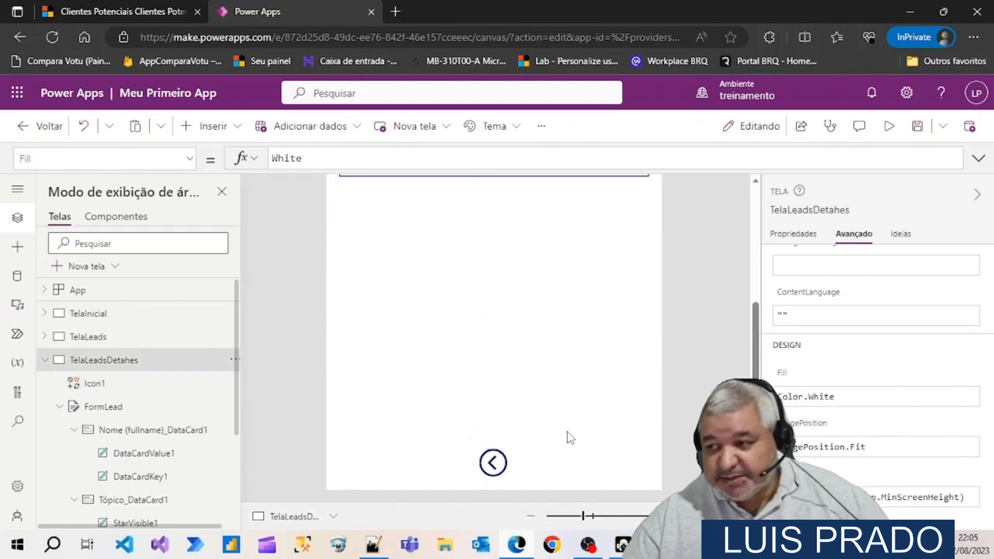
Rename the back-arrow icon as btnVoltar
left_click(496, 463)
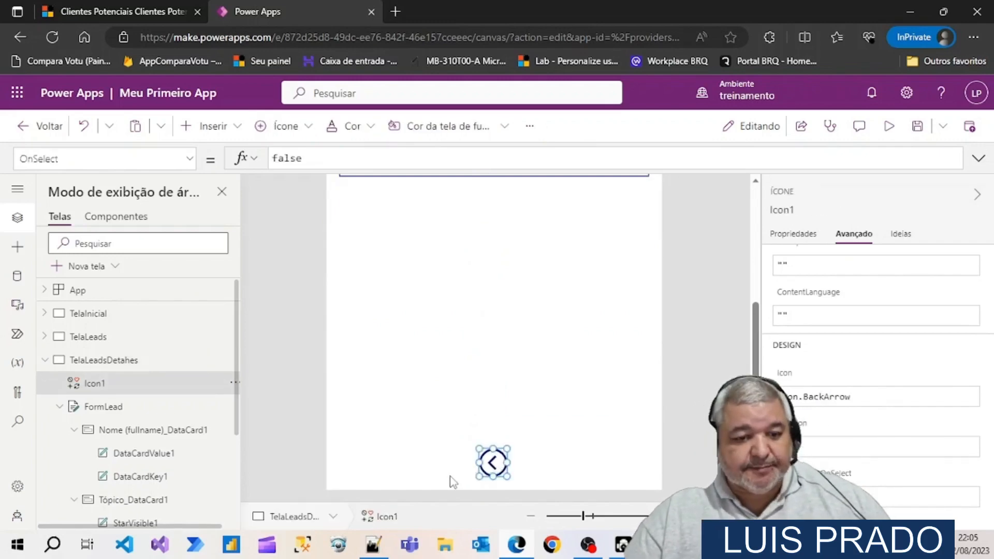
left_click(798, 231)
left_click(804, 209)
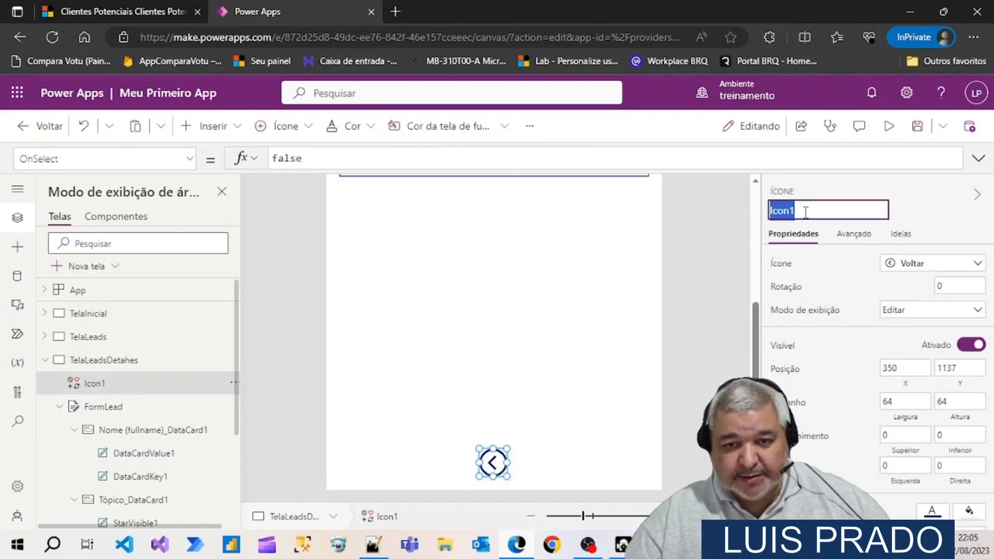
type("btnVoltar")
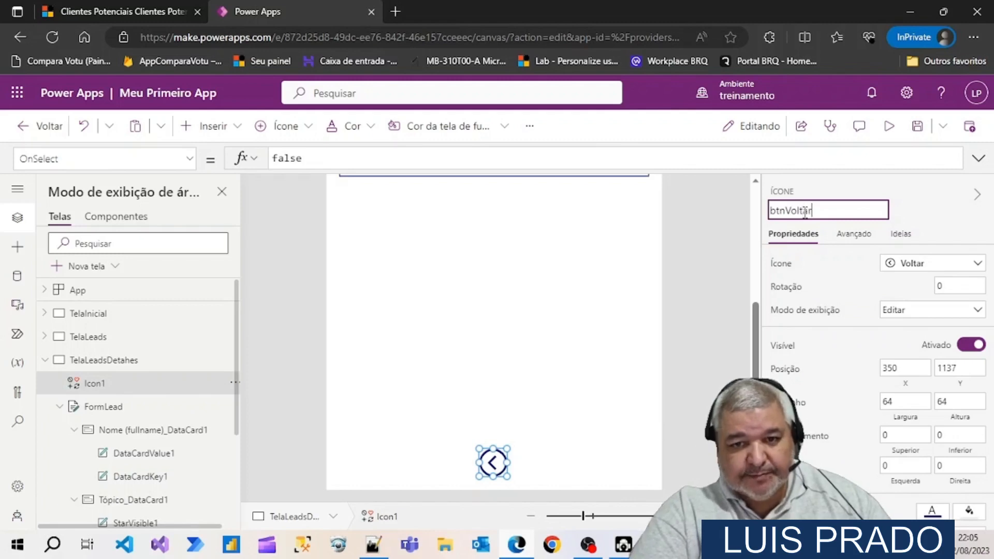
key("Return")
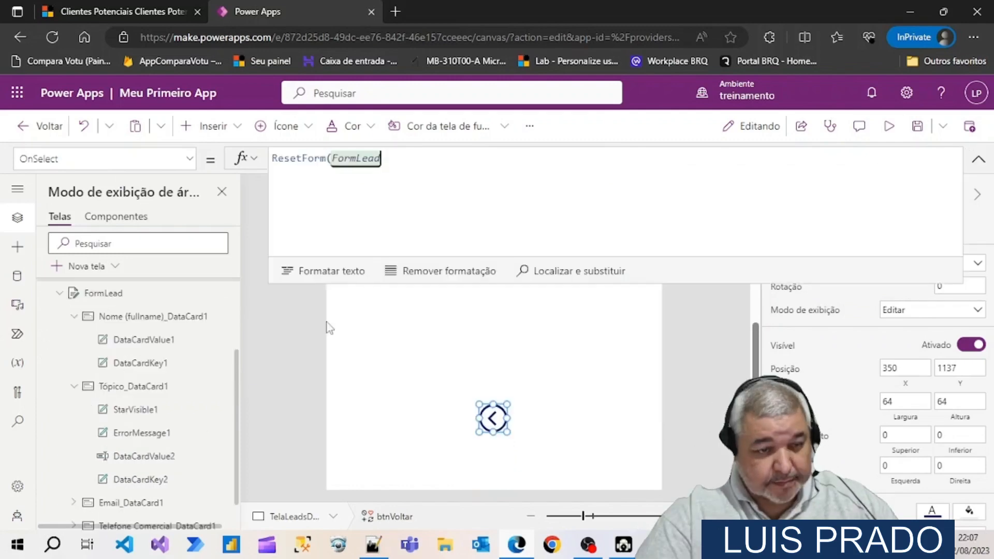
Set btnVoltar's OnSelect formula to ResetForm(FormLead);; followed by Back() on a new line, and save the app
key("BackSpace")
key("BackSpace")
key("BackSpace")
key("BackSpace")
key("BackSpace")
key("BackSpace")
key("BackSpace")
key("BackSpace")
key("BackSpace")
key("BackSpace")
key("BackSpace")
key("BackSpace")
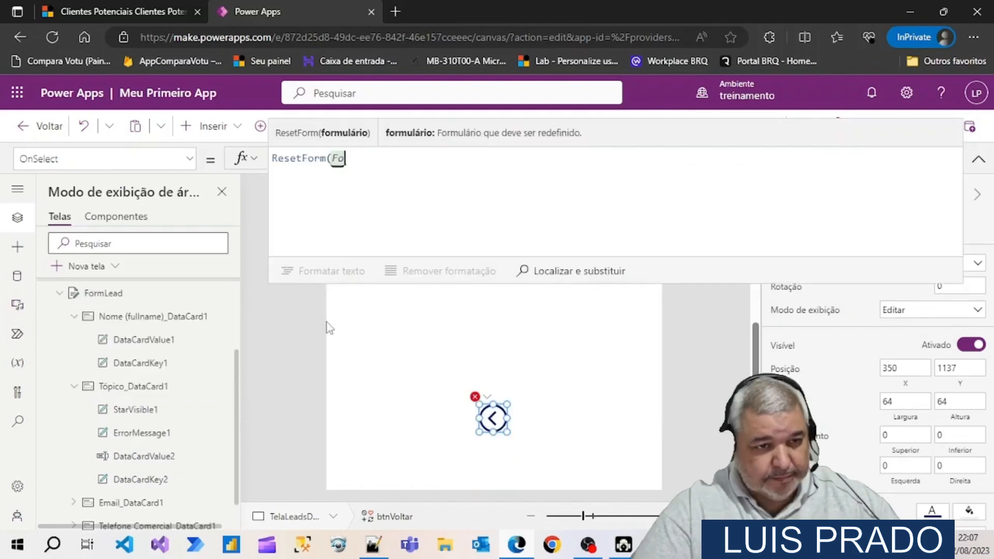
key("BackSpace")
key("BackSpace")
key("BackSpace")
key("BackSpace")
key("BackSpace")
key("BackSpace")
key("BackSpace")
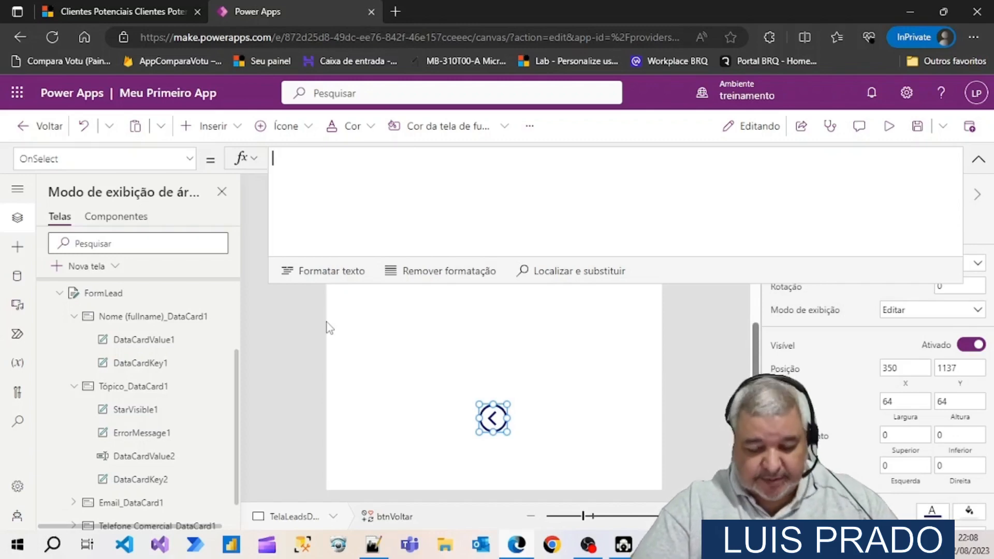
type("Reset")
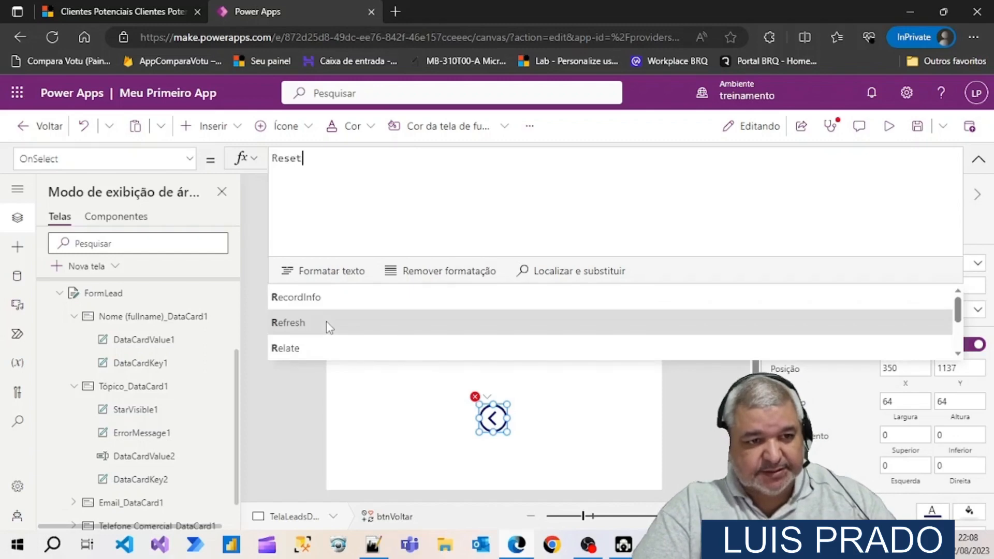
left_click(311, 323)
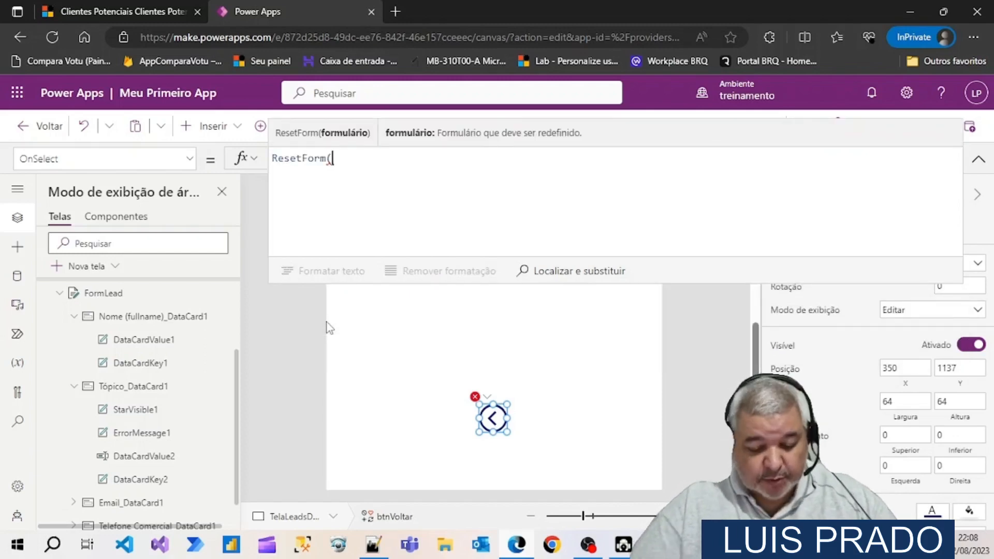
type("FormLead)")
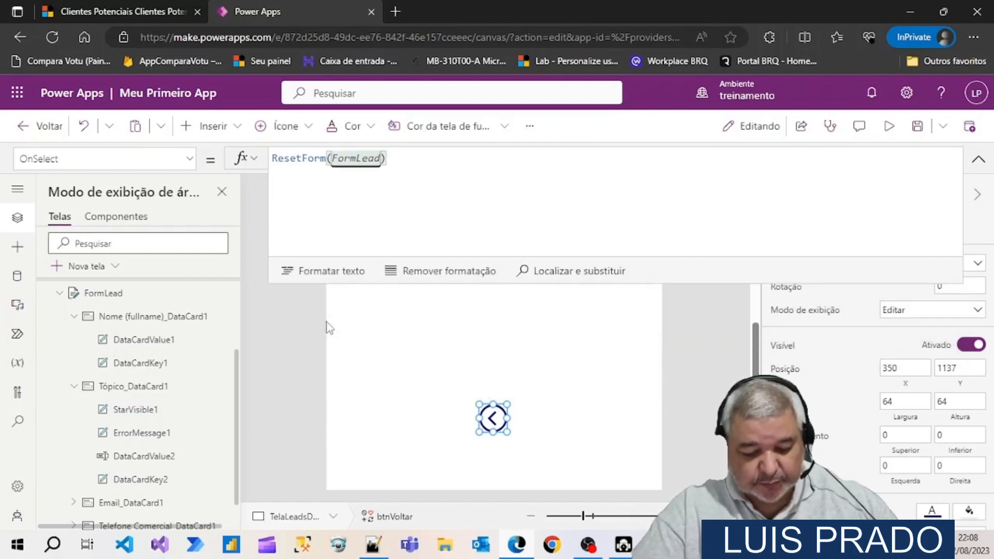
type(";; ")
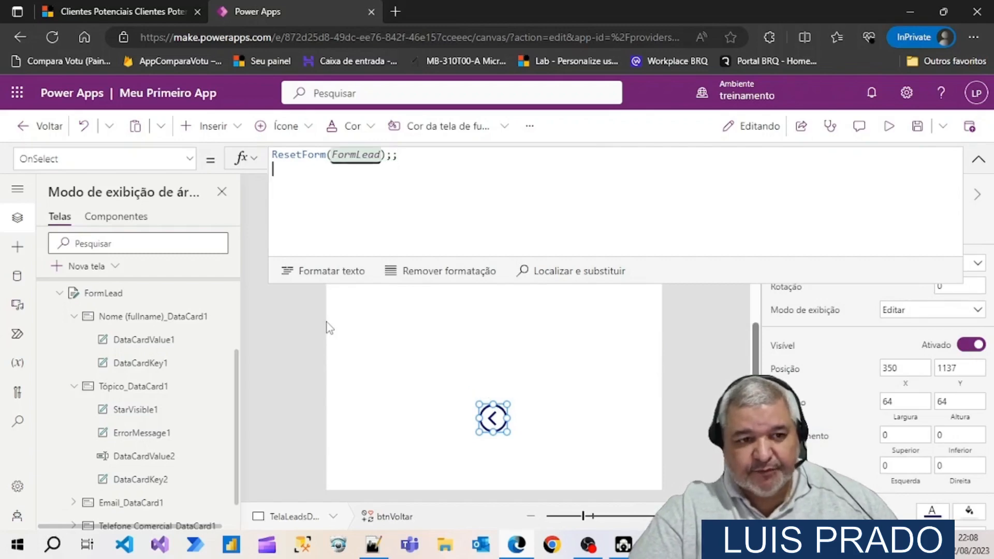
type("Ba")
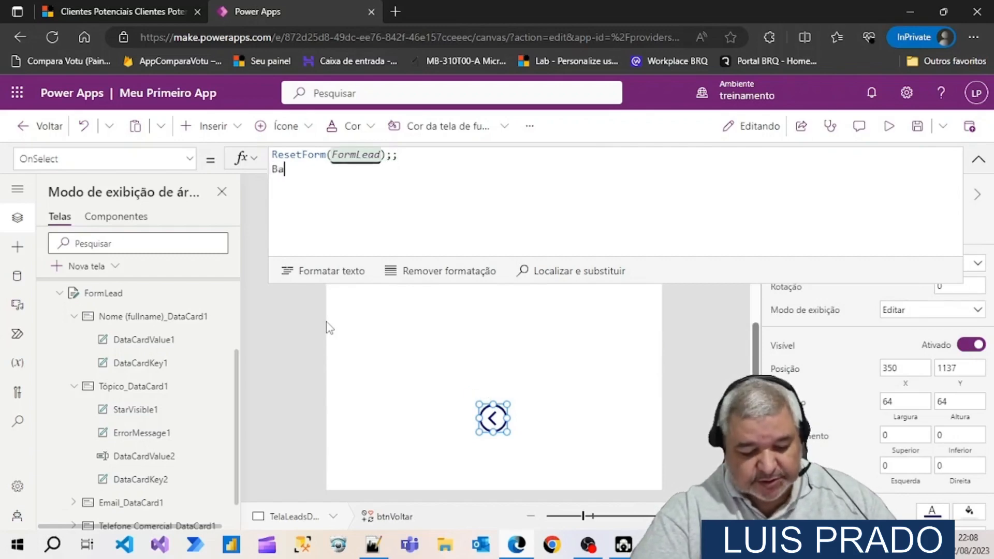
type("ck(")
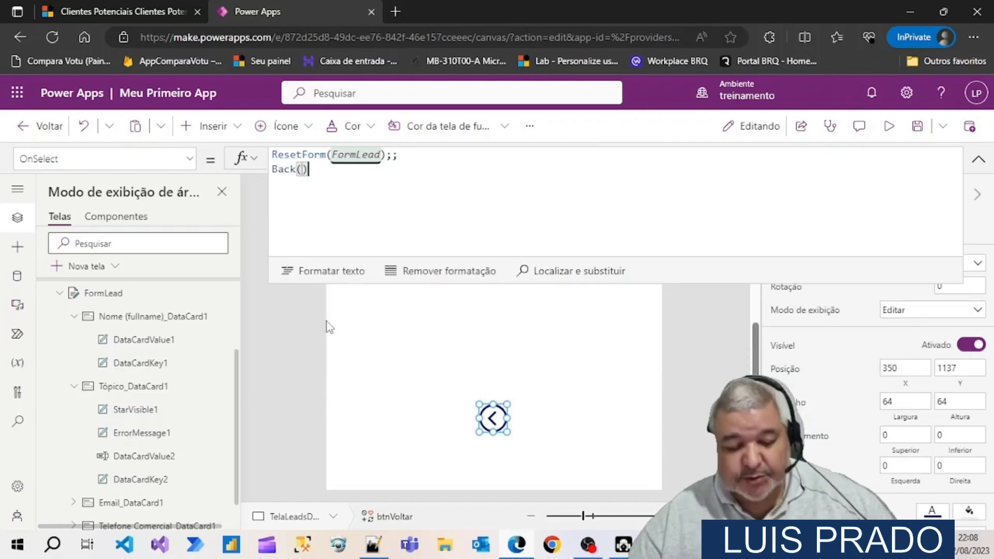
key("ctrl+s")
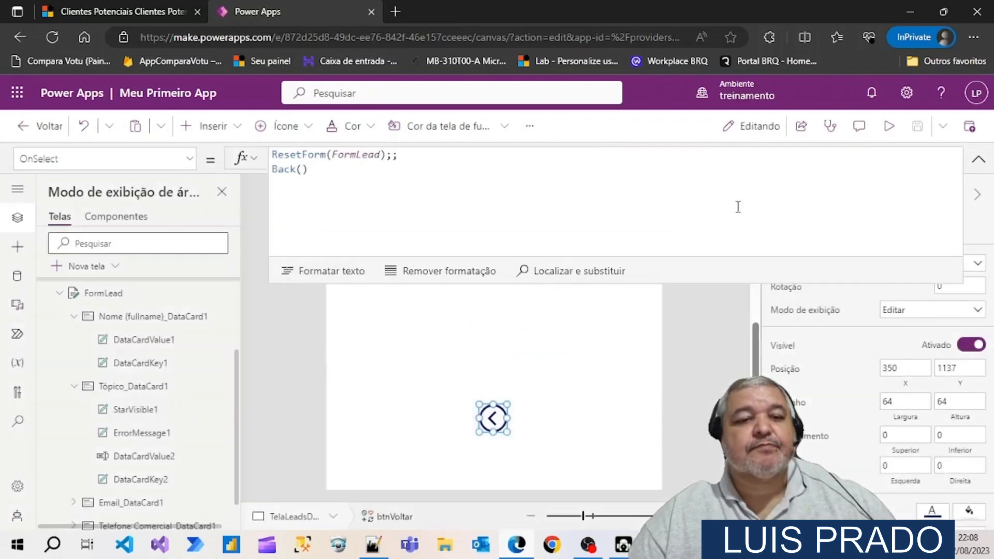
Collapse the expanded formula editor and the TelaLeadsDetahes branch, and open the TelaInicial screen
left_click(978, 160)
scroll(73, 362, "up", 3)
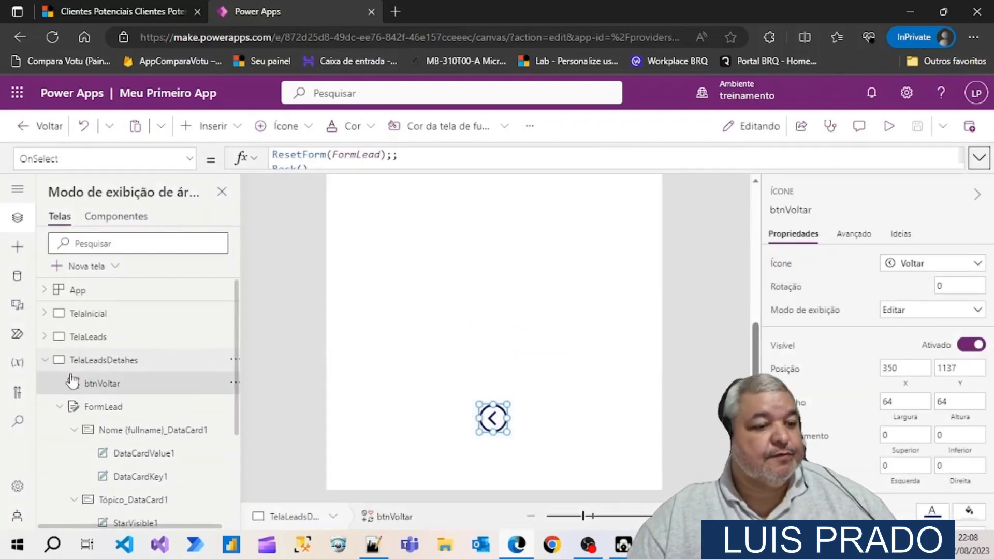
left_click(45, 361)
left_click(88, 314)
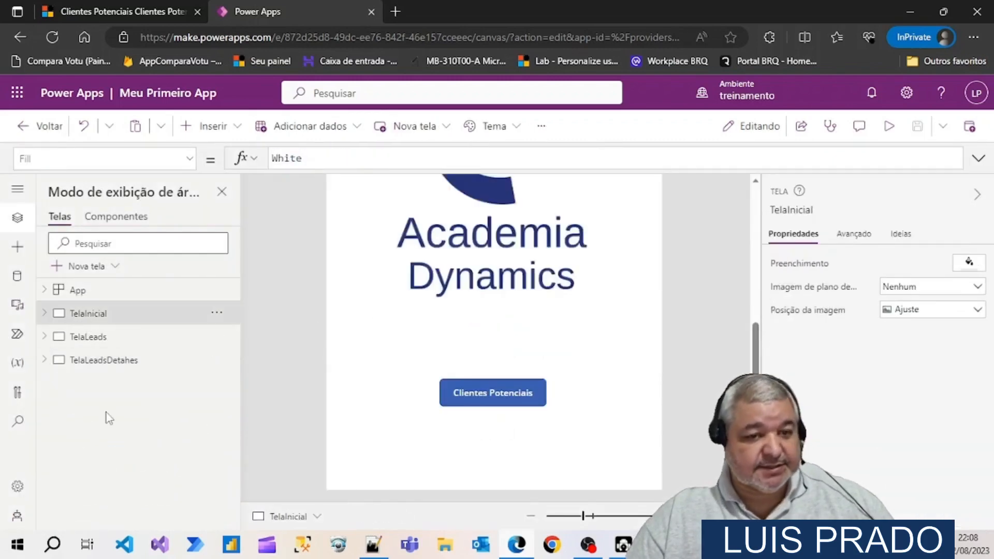
scroll(461, 355, "up", 2)
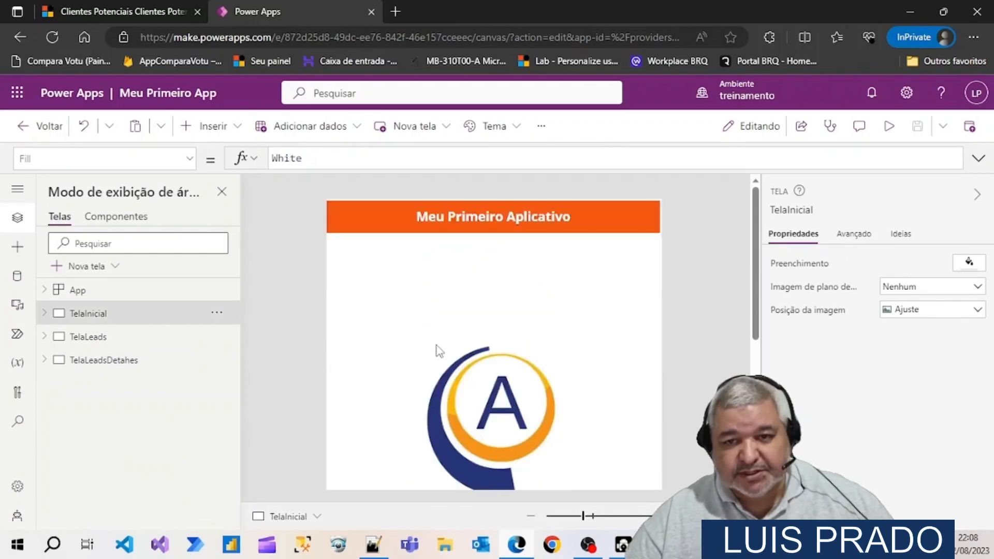
Preview the app from TelaInicial, open the lead's details through Clientes Potenciais, return with btnVoltar, and exit the preview
left_click(889, 126)
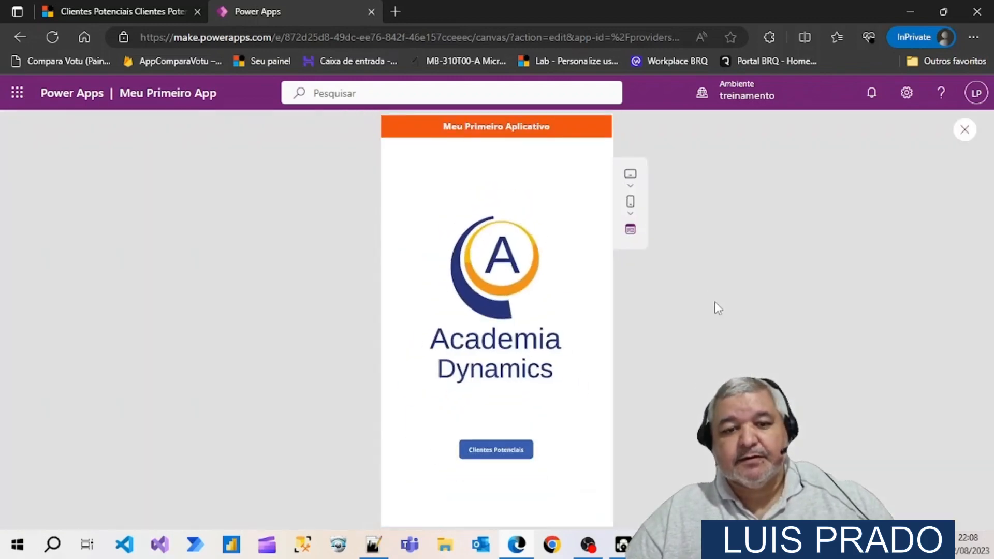
left_click(515, 450)
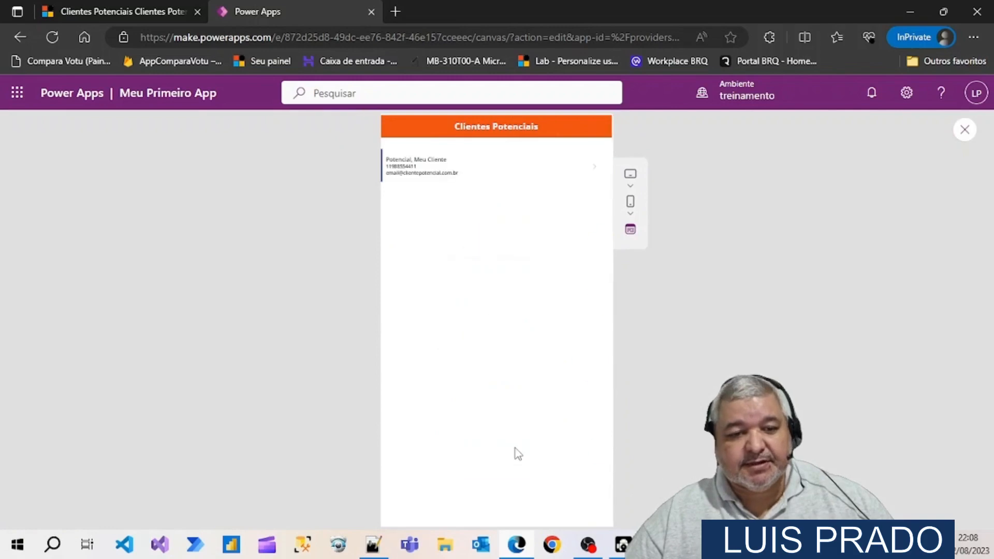
left_click(594, 167)
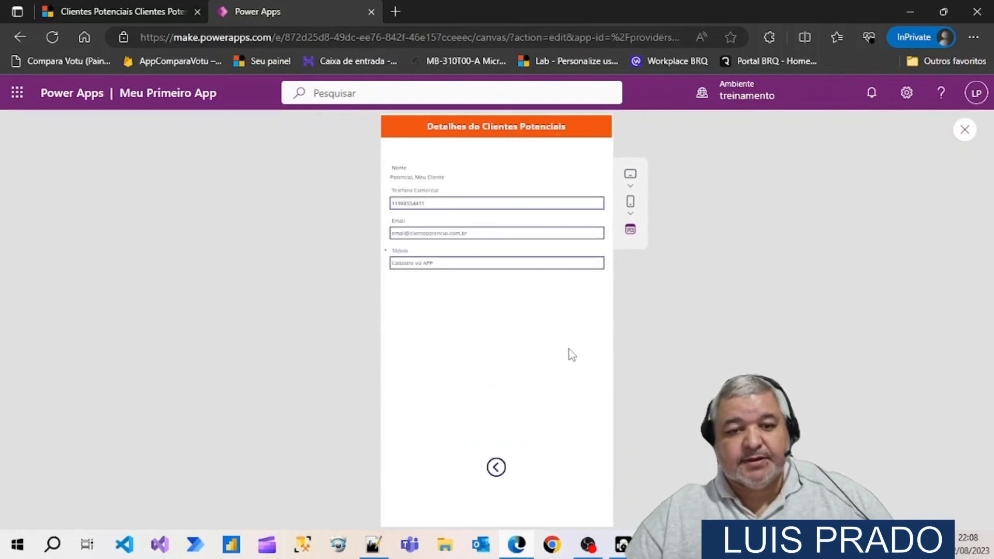
left_click(497, 468)
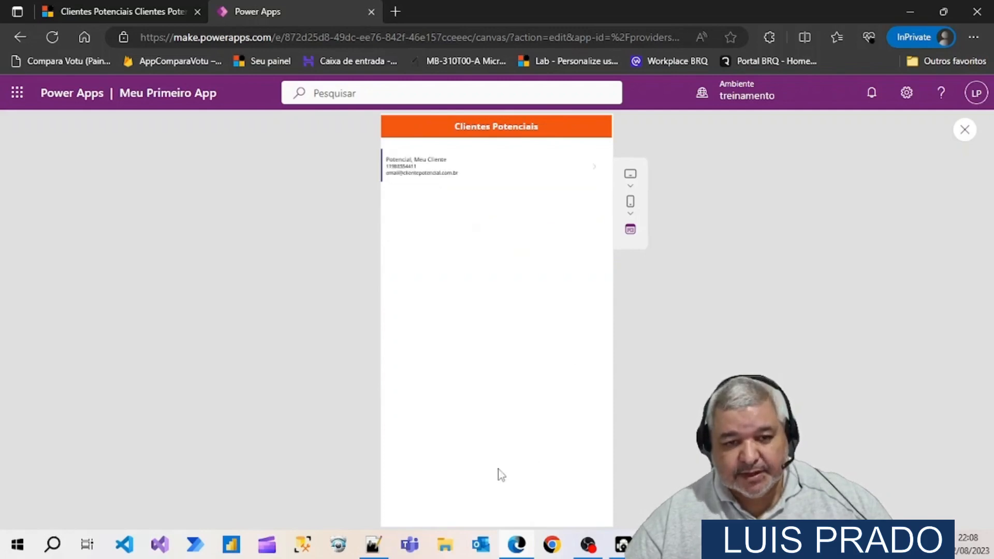
left_click(966, 132)
Open TelaLeadsDetahes and review its controls and full layout, with FormLead collapsed in the screen tree
left_click(135, 362)
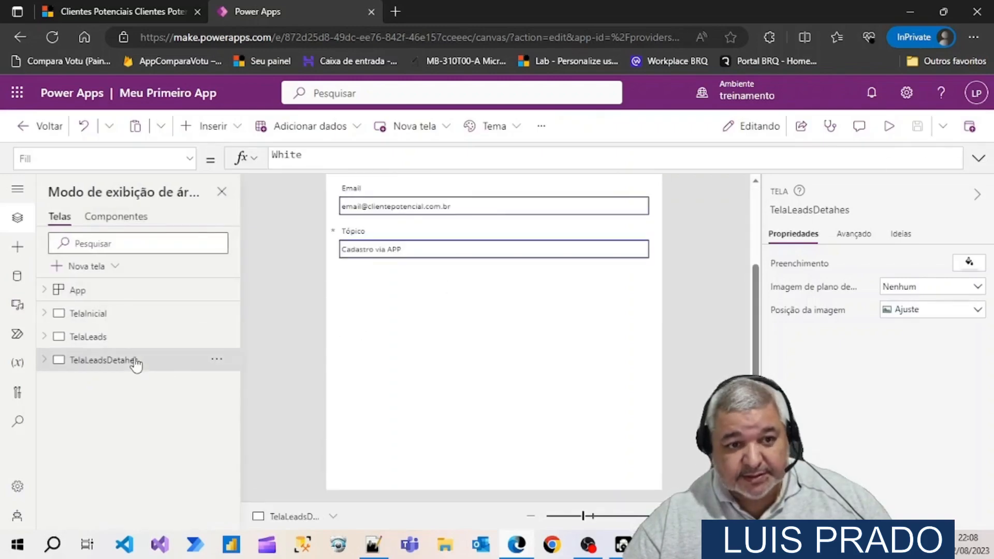
left_click(45, 361)
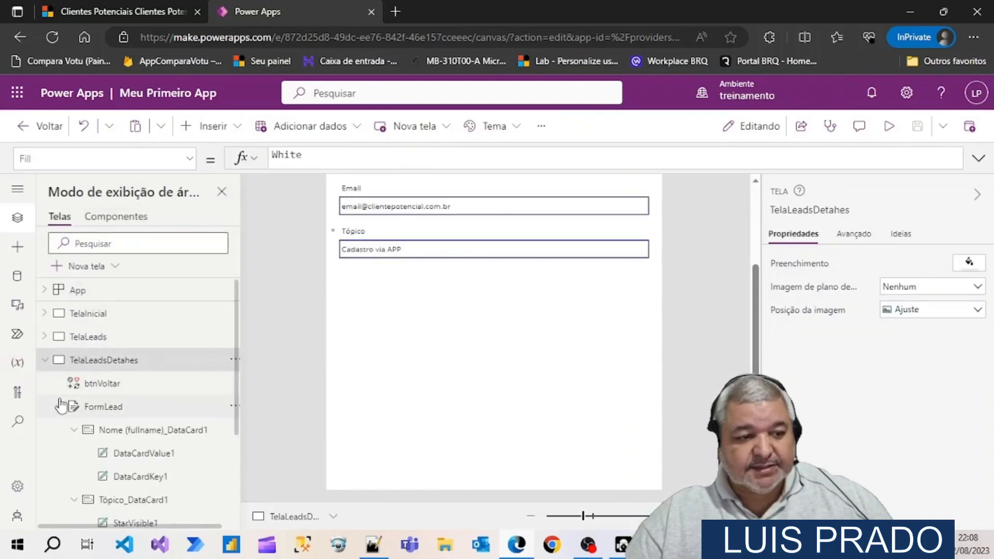
scroll(60, 401, "down", 1)
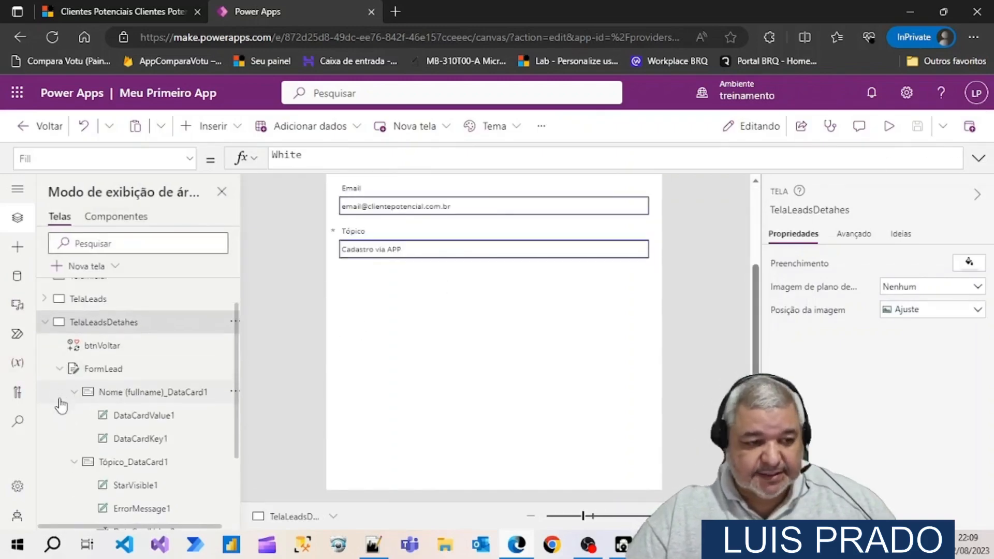
left_click(57, 371)
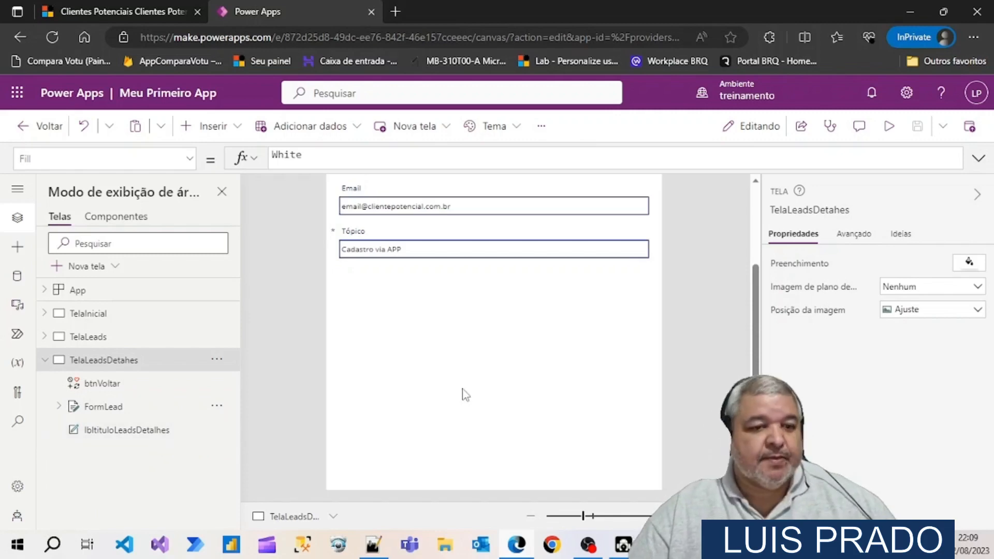
scroll(466, 394, "up", 3)
scroll(466, 394, "down", 5)
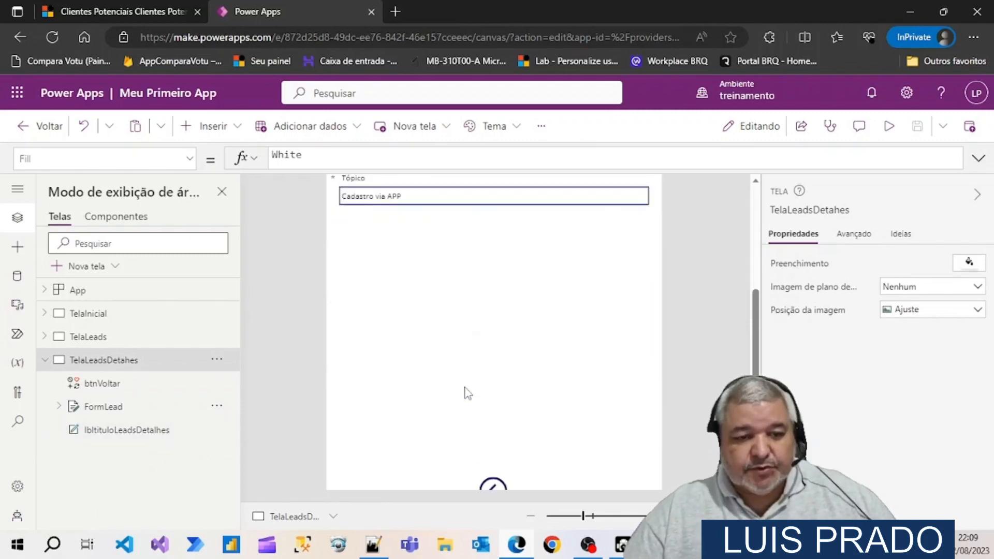
scroll(466, 394, "up", 5)
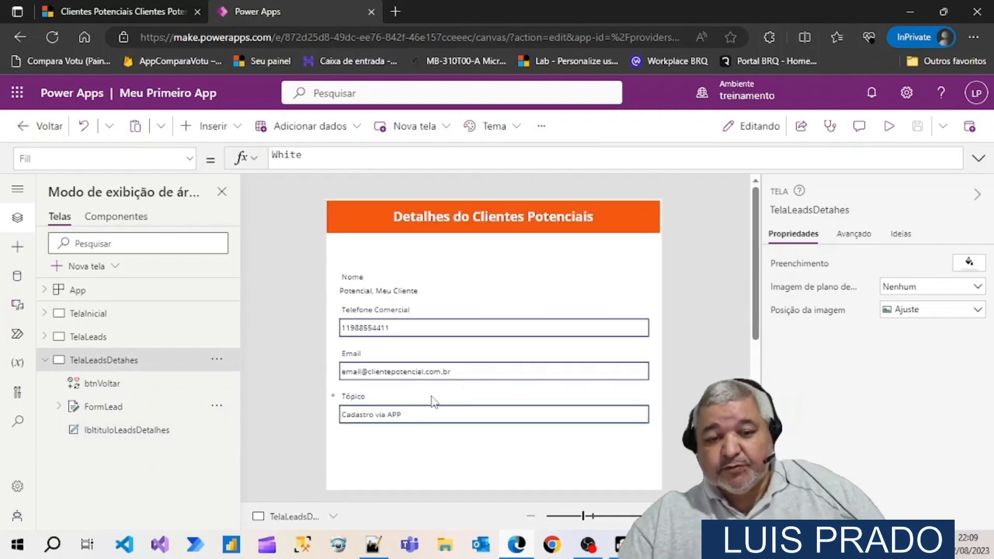
scroll(431, 399, "down", 5)
scroll(430, 399, "up", 5)
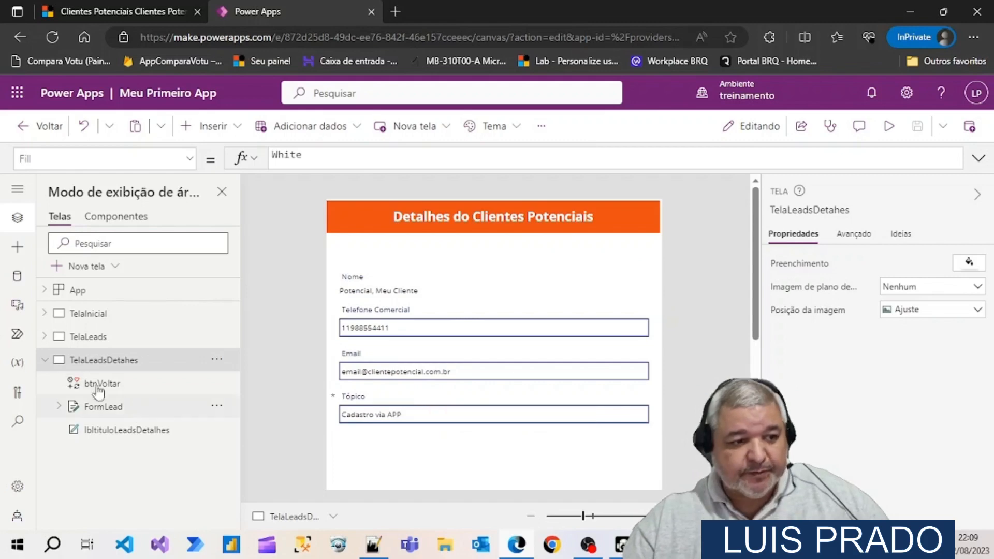
Collapse the TelaLeadsDetahes branch and review the controls under TelaLeads, including galLeads, leaving both screen branches collapsed
left_click(45, 360)
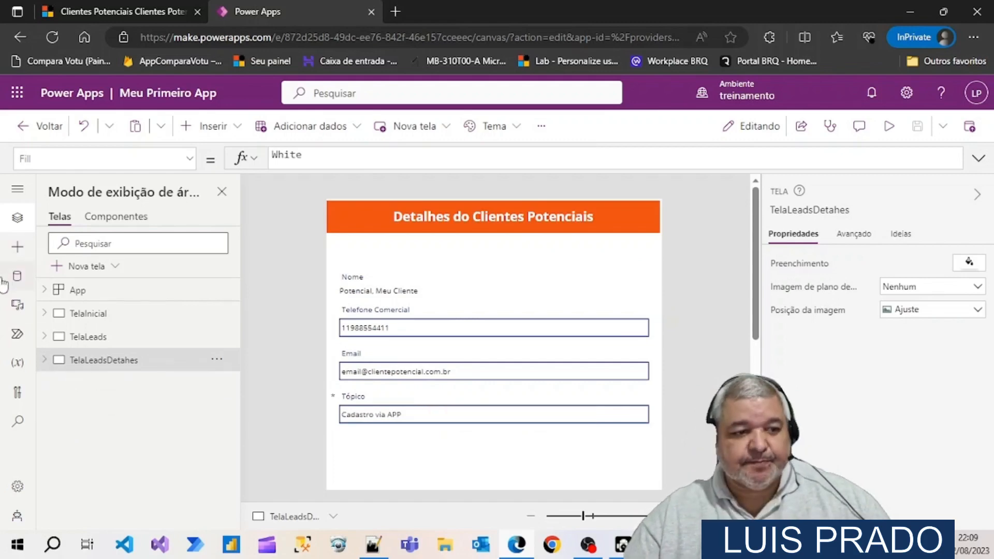
left_click(44, 337)
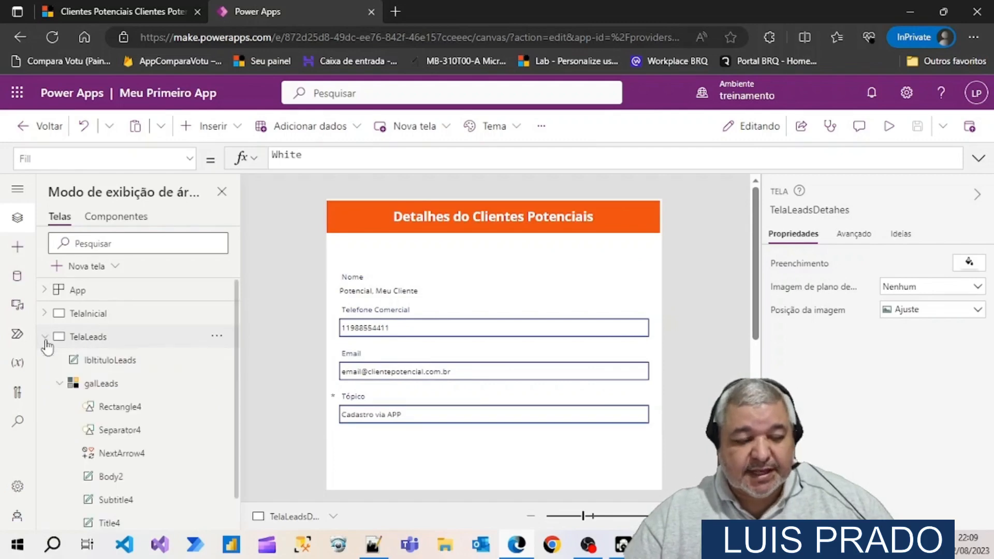
left_click(60, 384)
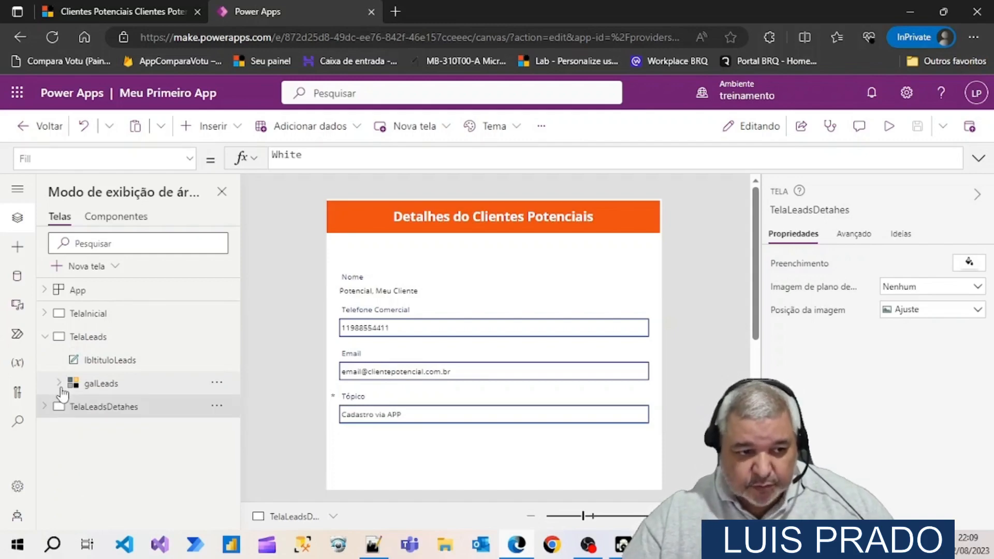
left_click(44, 337)
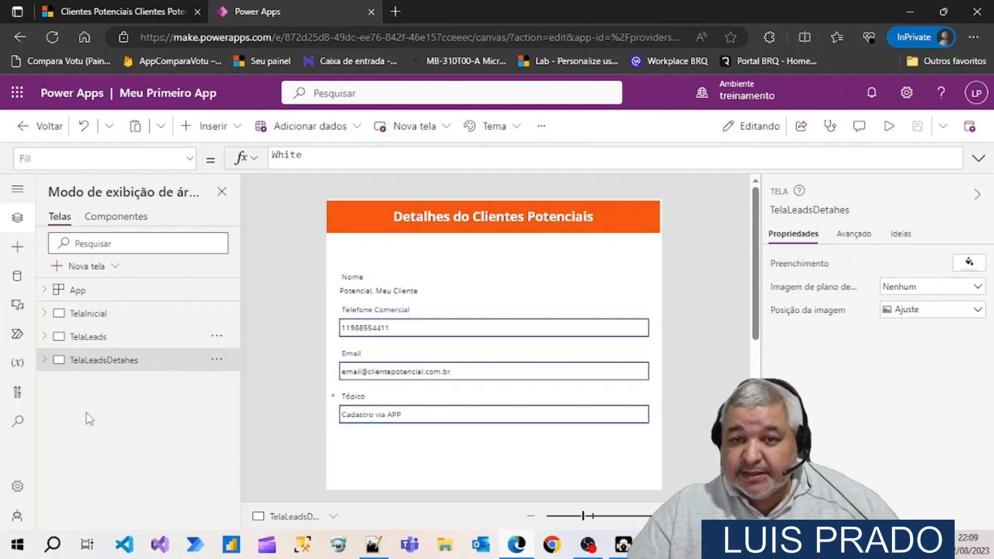
Switch to Dynamics 365 to review the Clientes Potenciais via App Academia Dynamics view, and return to Power Apps
left_click(119, 12)
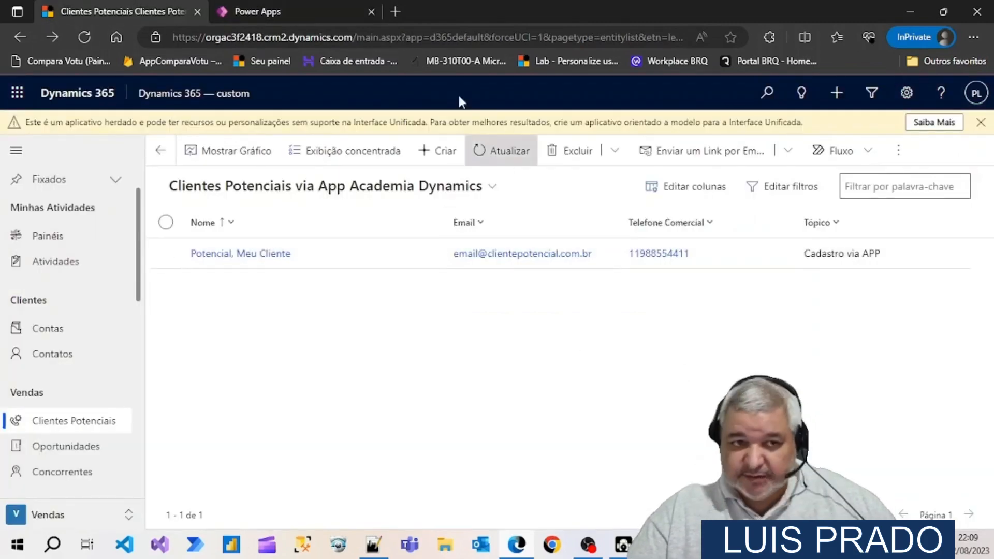
left_click(284, 8)
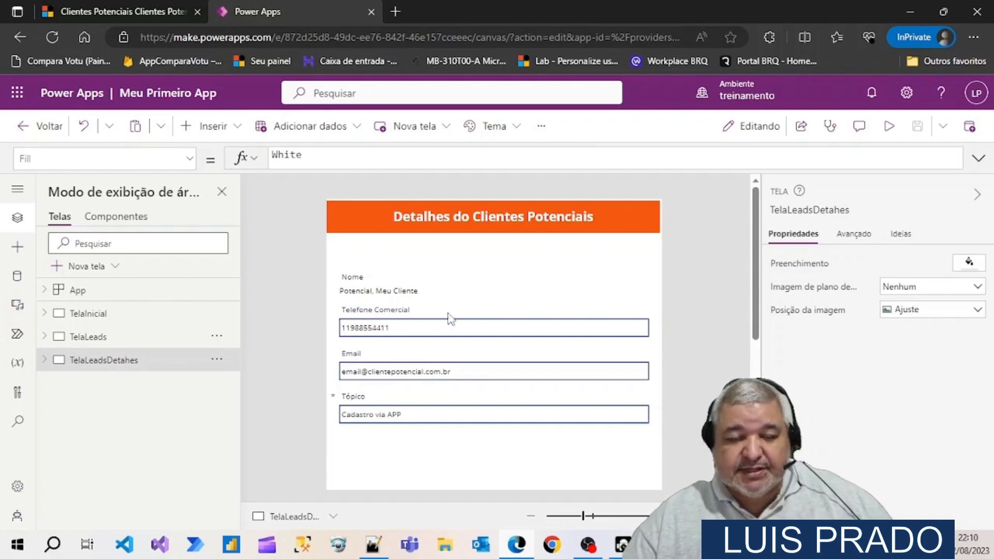
Leave the editor for the apps list, view the sharing options for Meu Primeiro App, and cancel without sharing
left_click(47, 133)
left_click(569, 358)
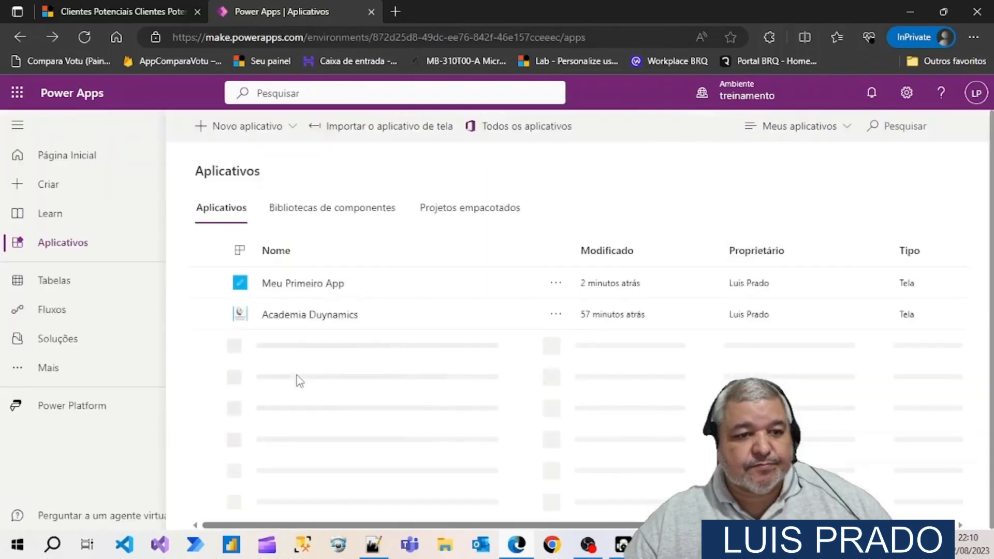
left_click(555, 286)
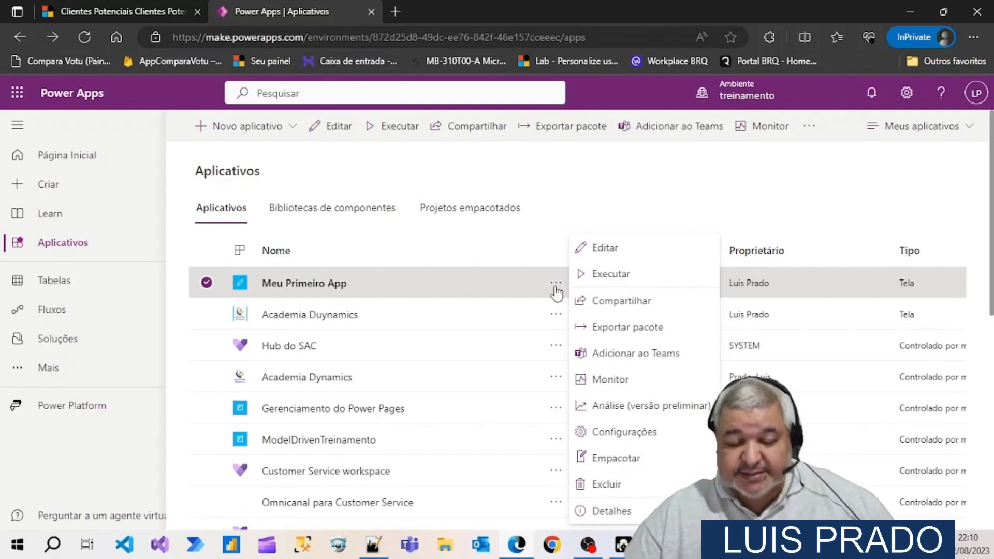
left_click(611, 303)
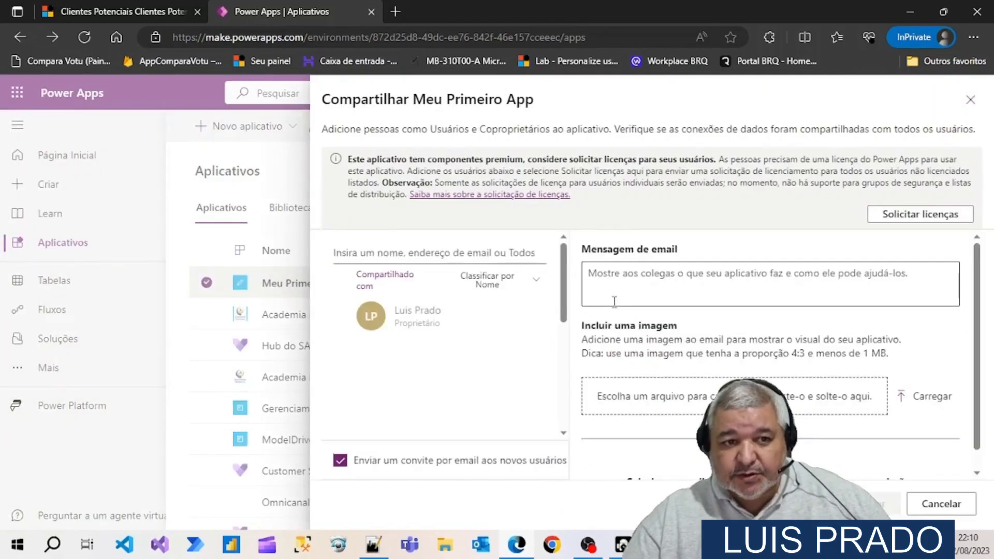
left_click(387, 254)
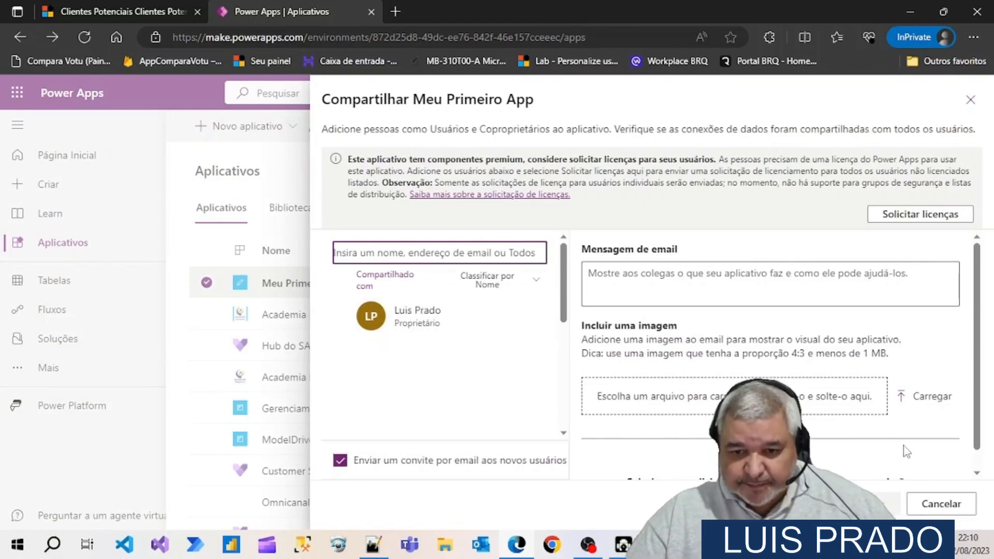
left_click(936, 508)
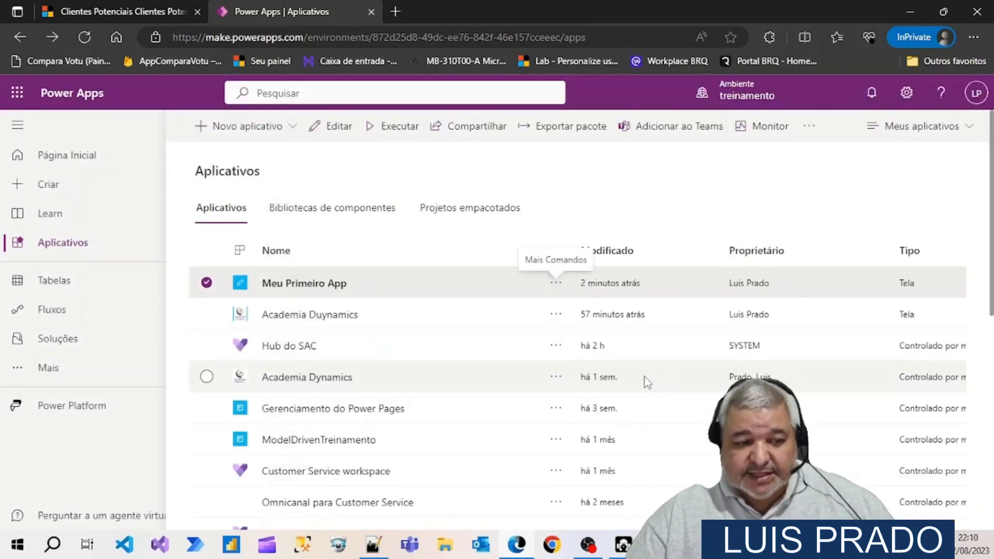